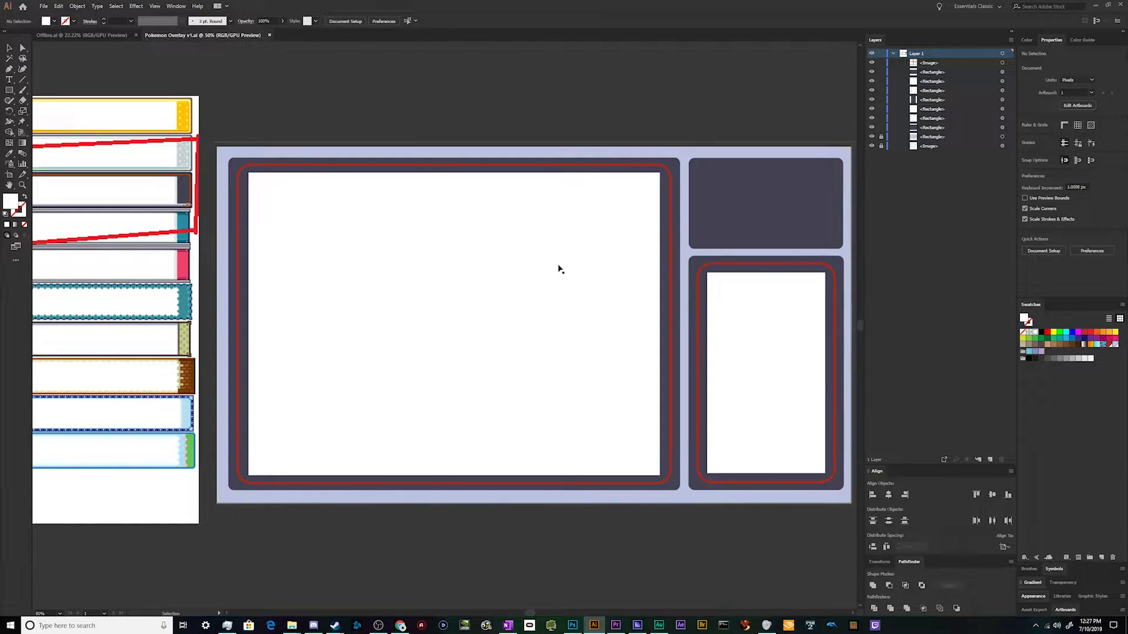
Examine the text box border styles on the reference sheet and compare them with the existing overlay layout
scroll(415, 254, "down", 1)
scroll(261, 278, "down", 1)
scroll(93, 278, "up", 2)
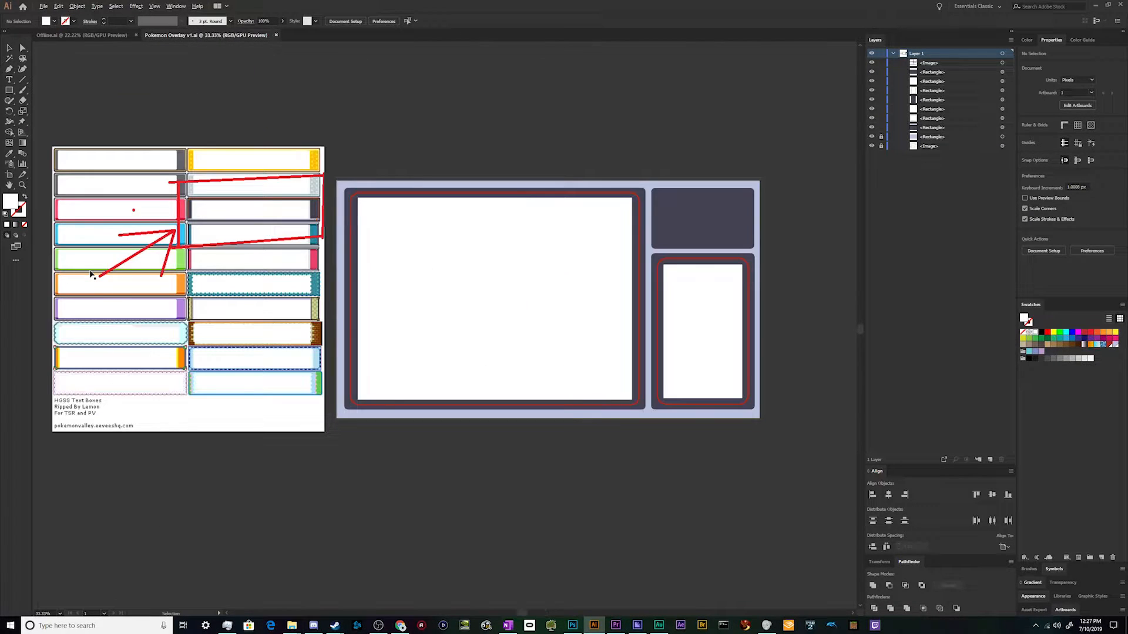
left_click_drag(502, 613, 495, 613)
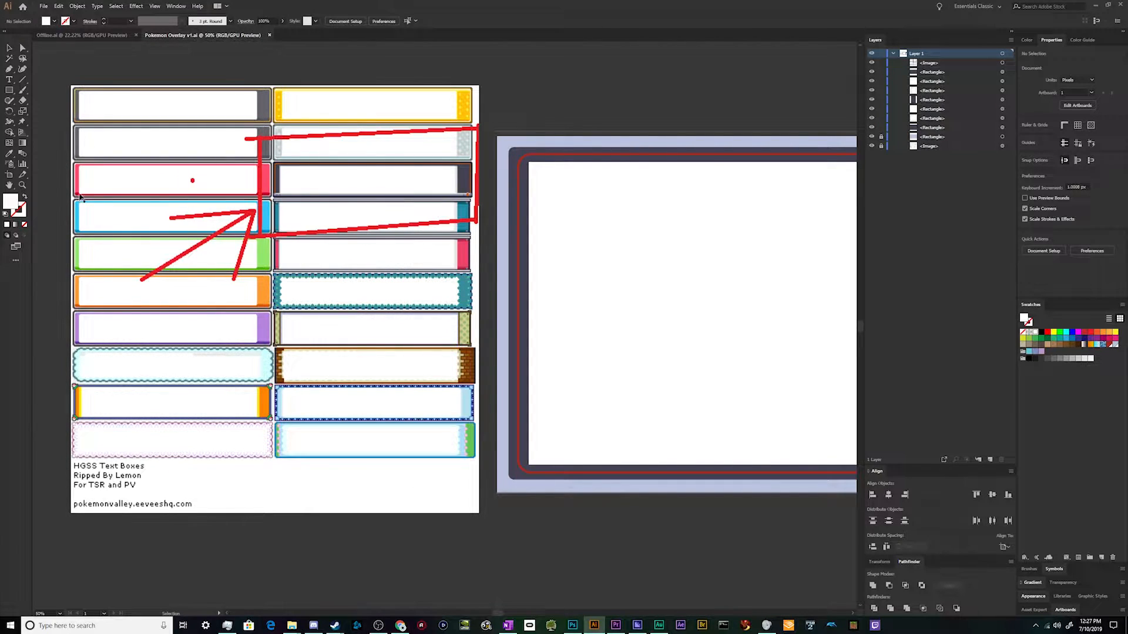
scroll(62, 383, "up", 3)
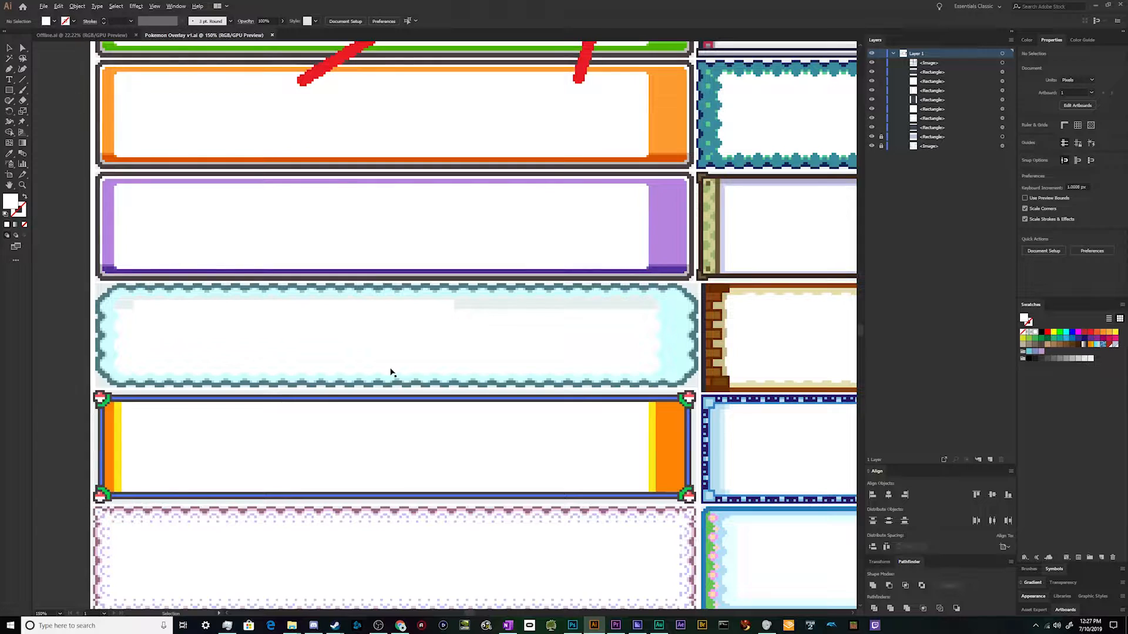
scroll(333, 323, "down", 3)
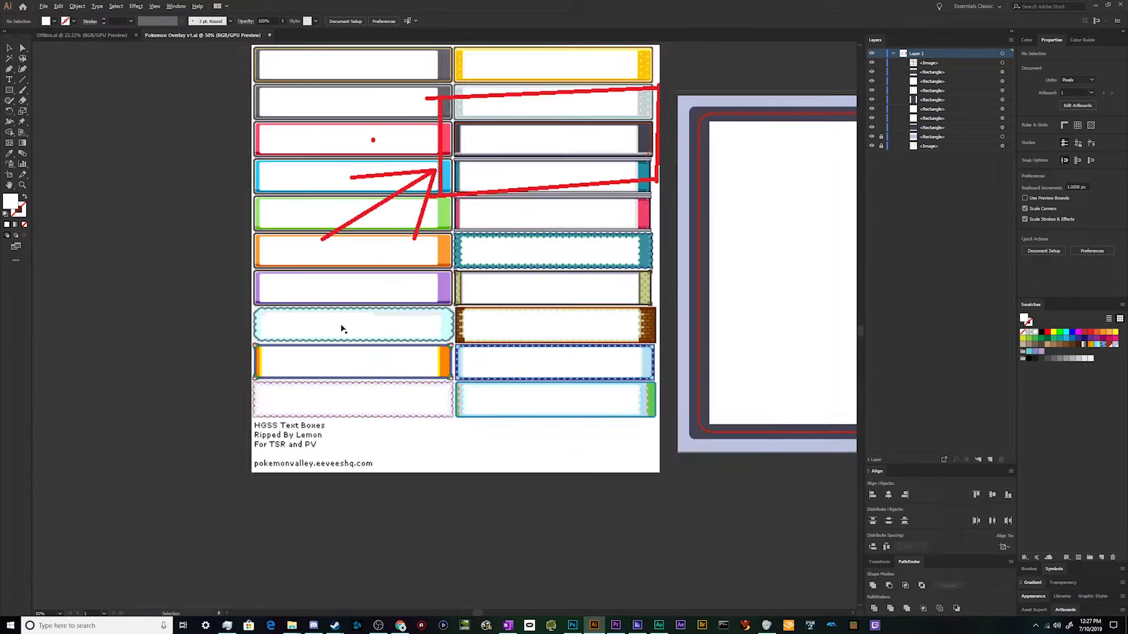
scroll(442, 355, "up", 1)
scroll(564, 393, "up", 2)
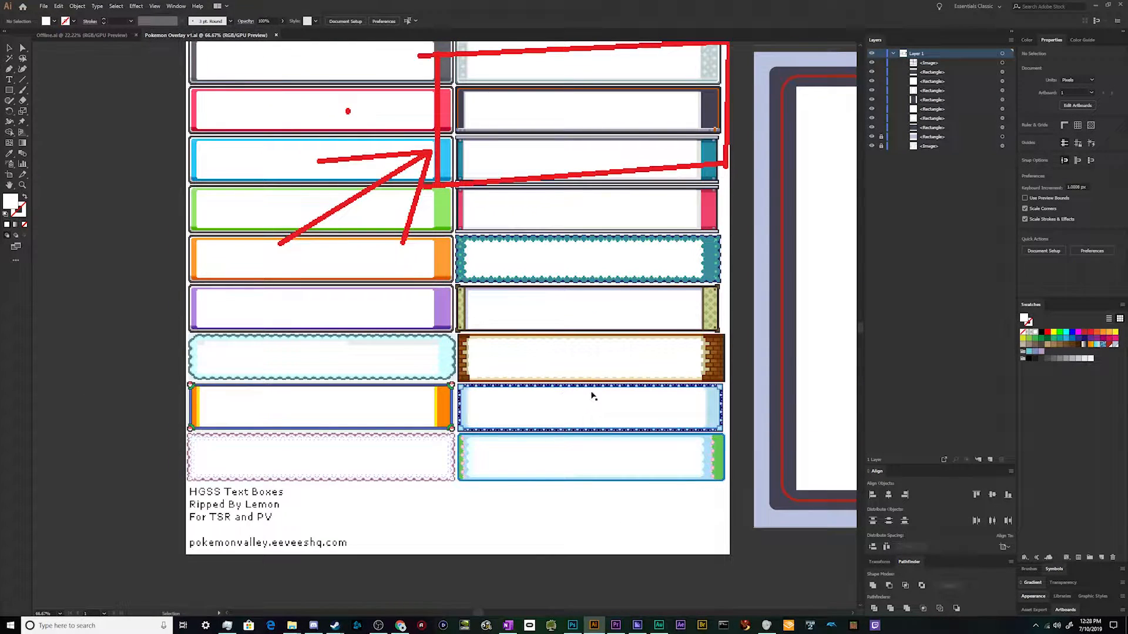
scroll(587, 433, "down", 1)
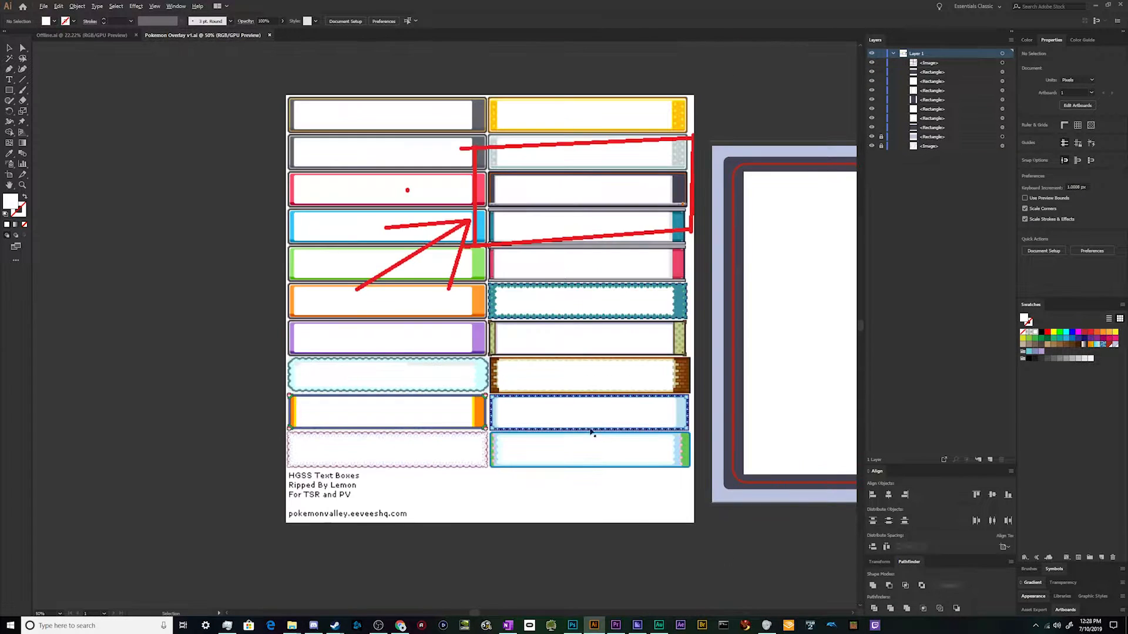
scroll(465, 124, "up", 3)
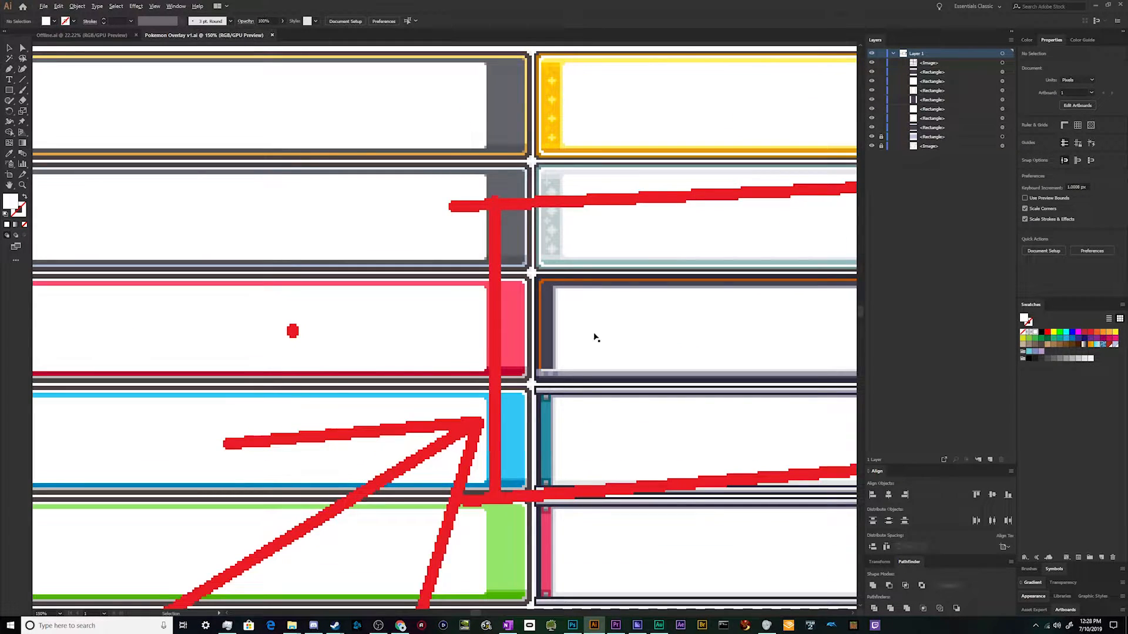
scroll(561, 279, "down", 3)
scroll(714, 303, "up", 2)
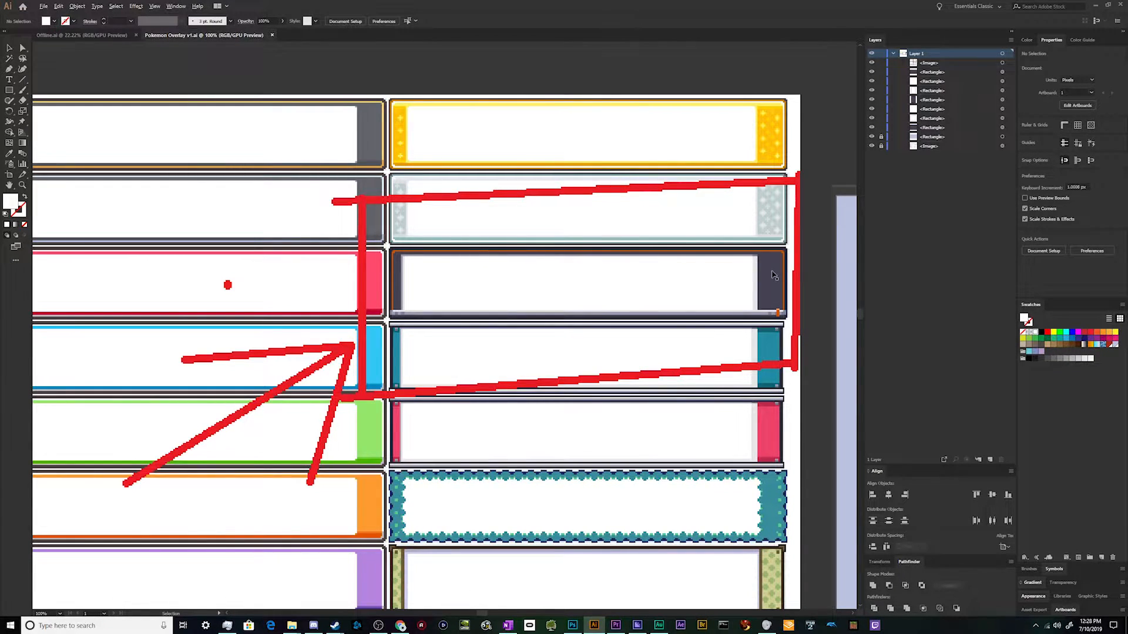
scroll(279, 274, "down", 2)
scroll(159, 197, "up", 3)
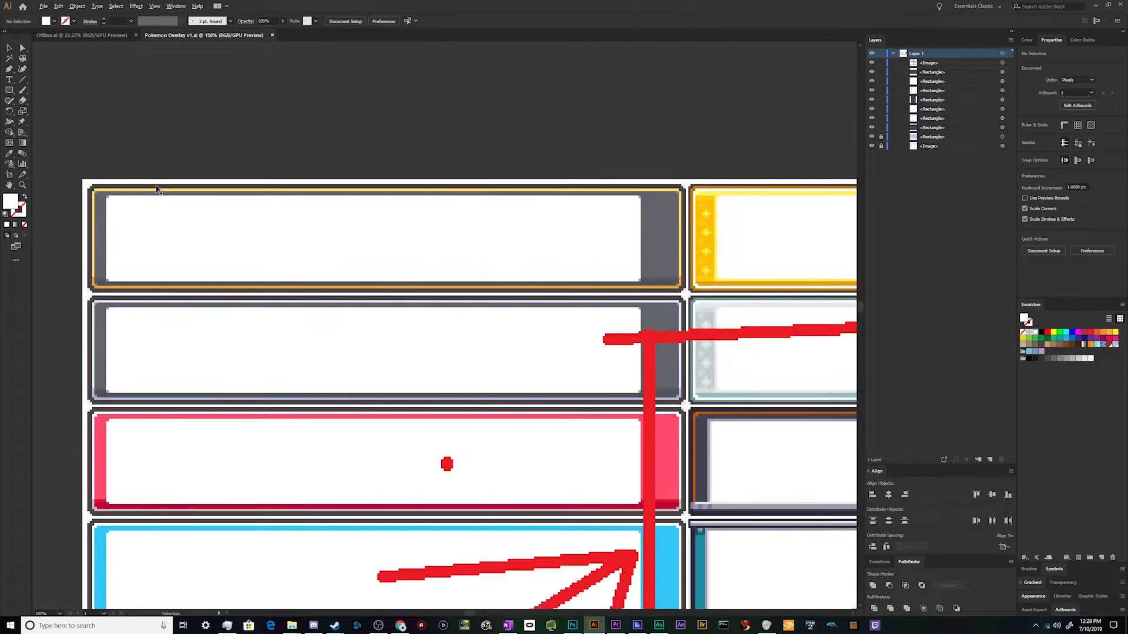
scroll(664, 224, "down", 5)
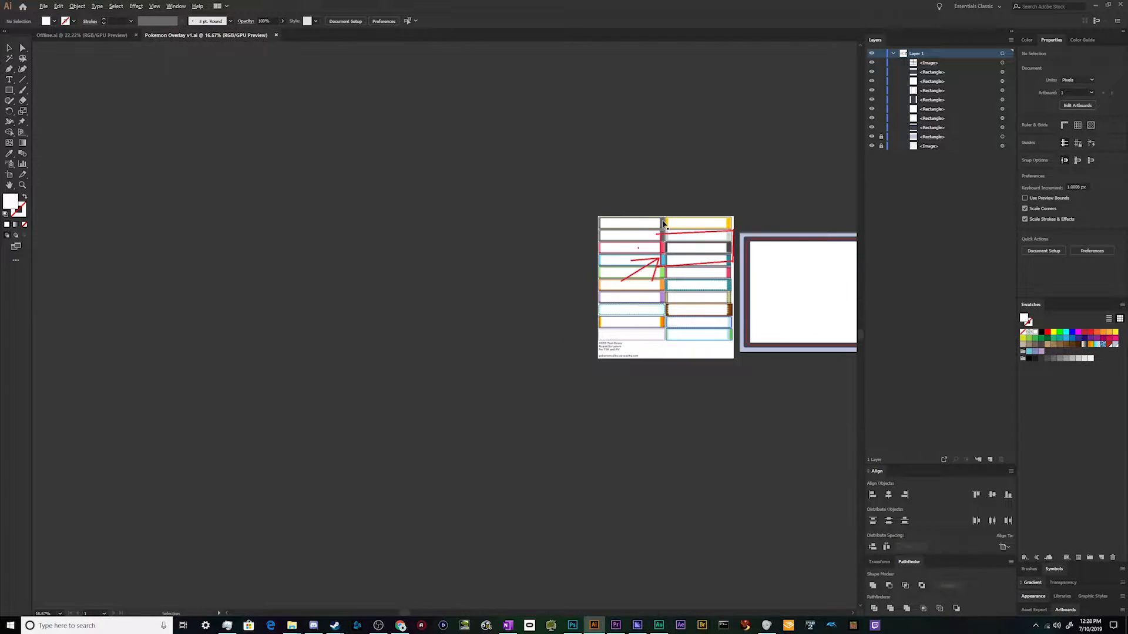
scroll(226, 241, "down", 2)
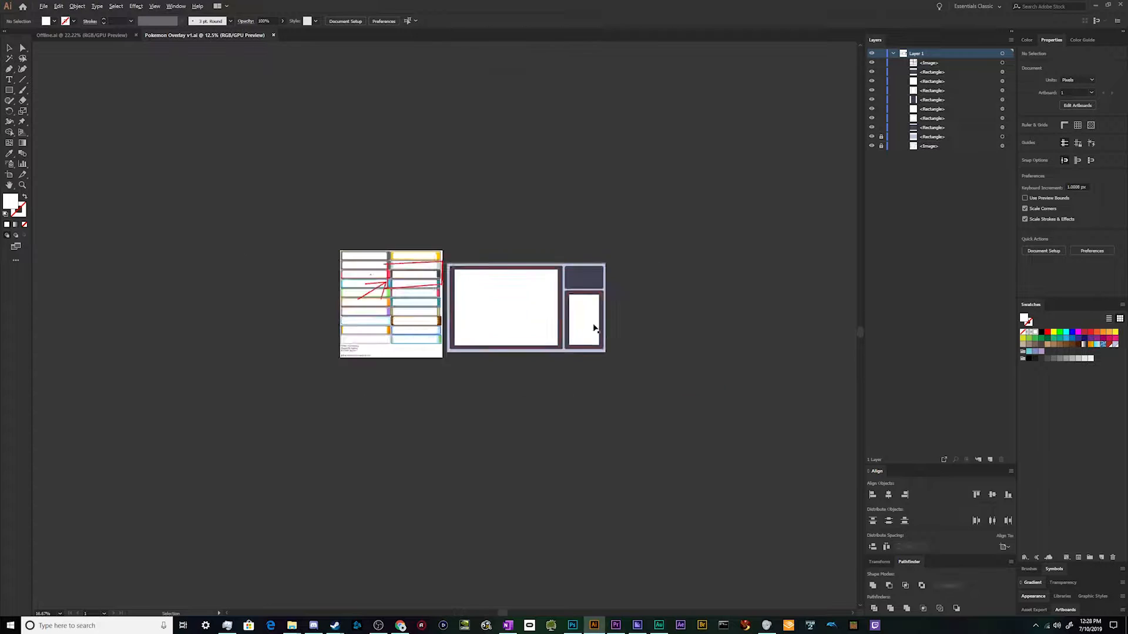
scroll(620, 329, "up", 2)
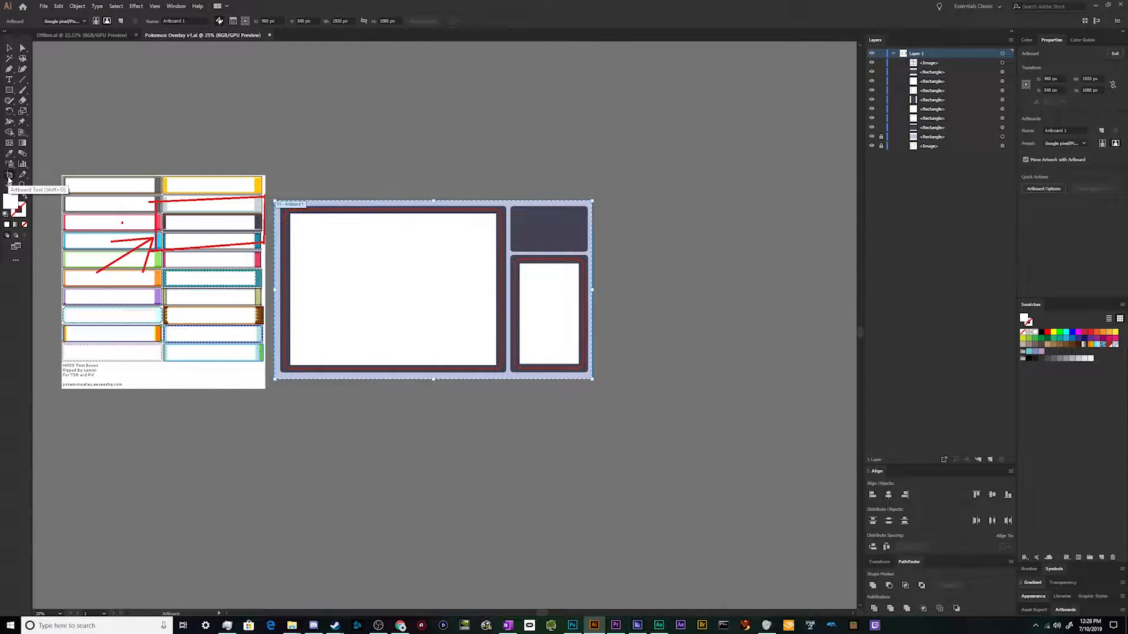
left_click_drag(427, 133, 352, 59)
scroll(394, 181, "down", 2)
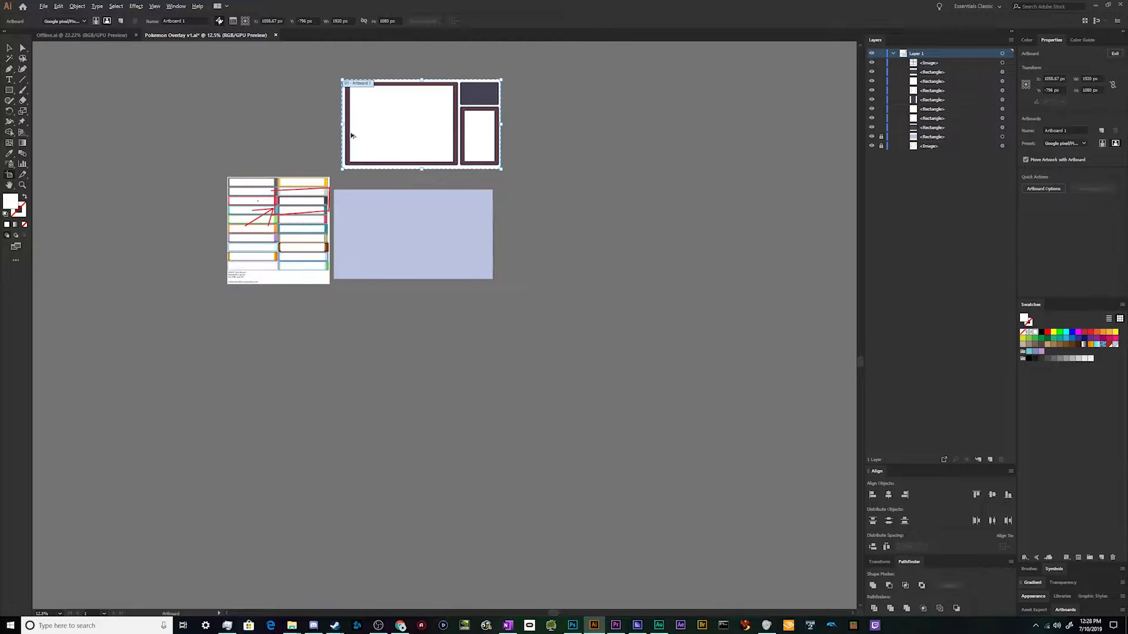
scroll(351, 136, "up", 1)
key("ctrl+z")
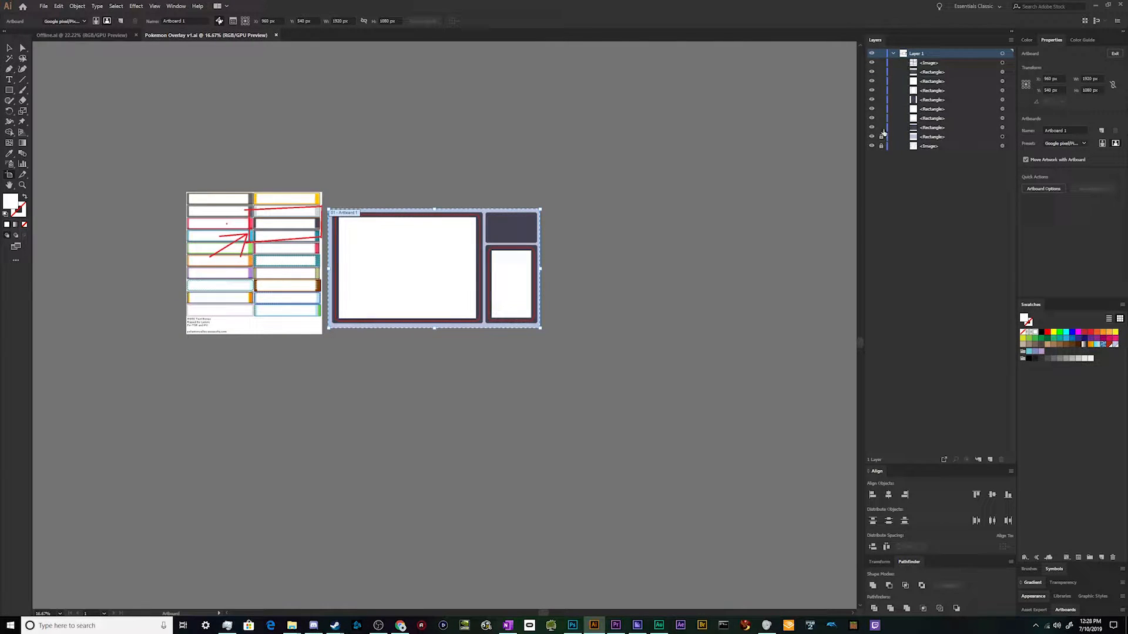
Unlock the overlay's background items and move the overlay artboard with its artwork above the text box reference sheet
left_click(881, 146)
left_click_drag(457, 264, 424, 75)
scroll(452, 211, "up", 2)
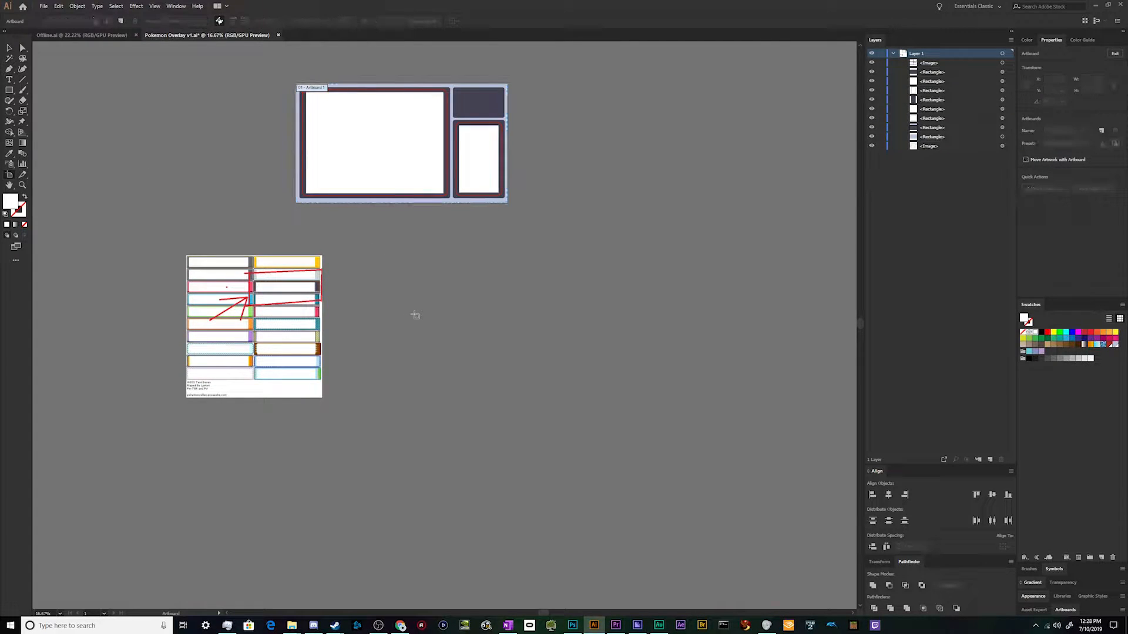
Create a second artboard in the empty space below the overlay and set its size to 1920 by 1080 px
left_click_drag(371, 272, 660, 431)
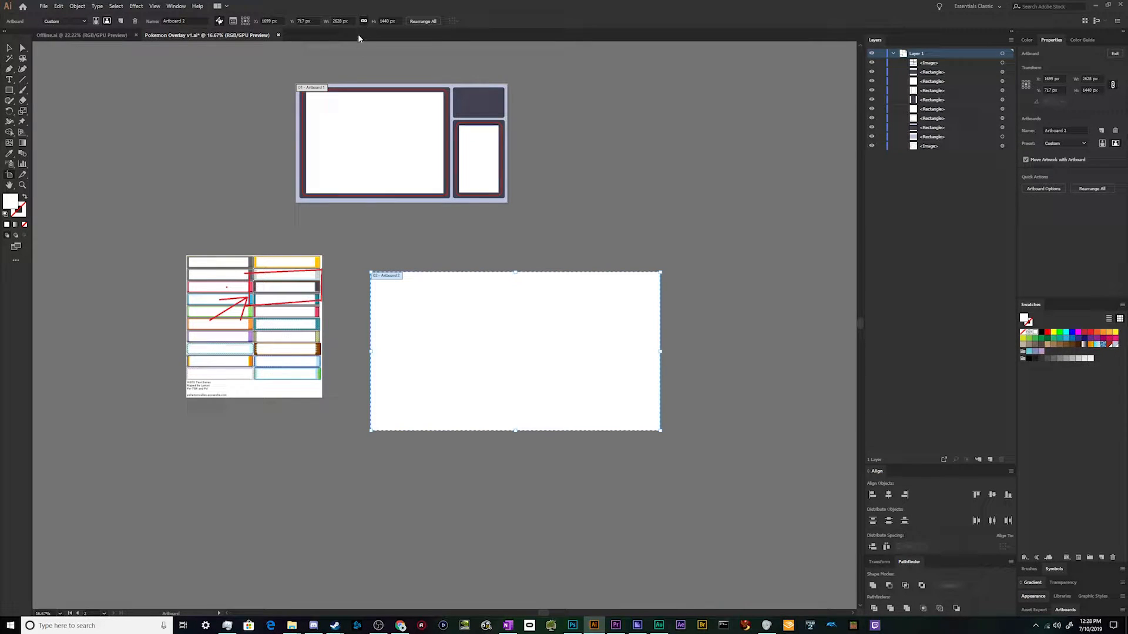
left_click(337, 20)
type("1920")
key("Tab")
type("1")
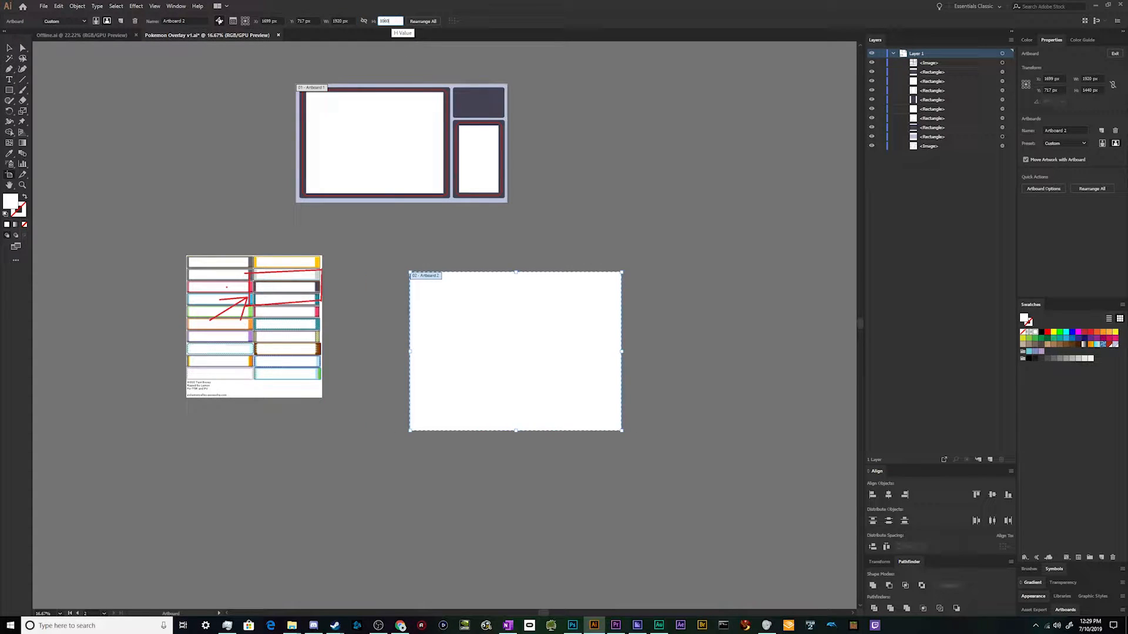
key("Return")
scroll(549, 346, "up", 2)
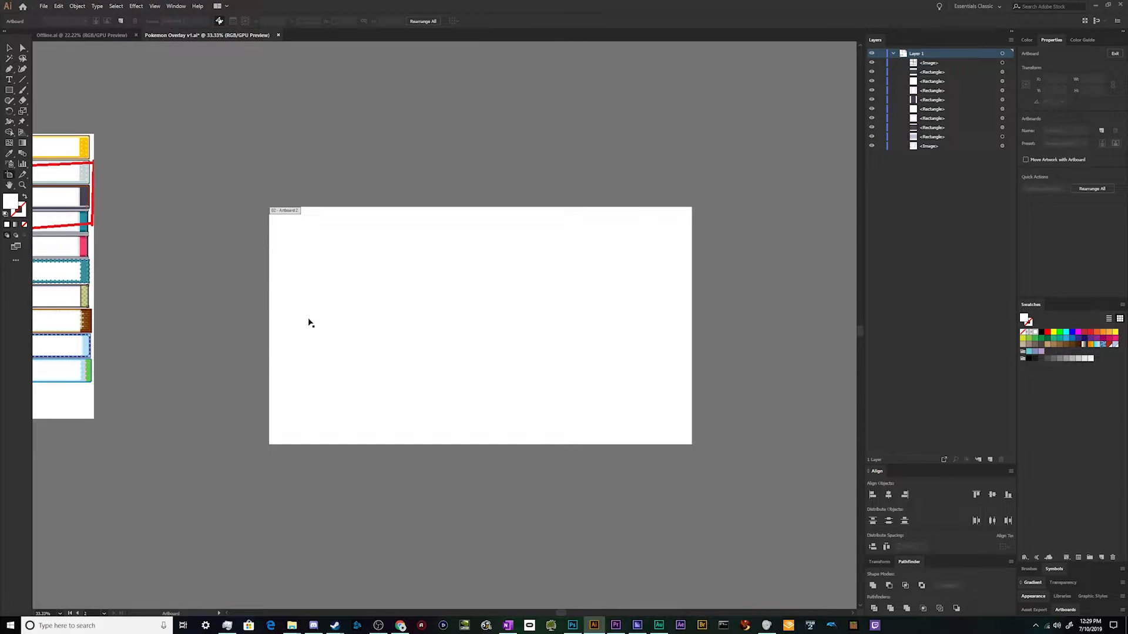
Move the text box reference image to the right of the blank artboard and enlarge it to about 2788 by 2923 px
left_click(8, 49)
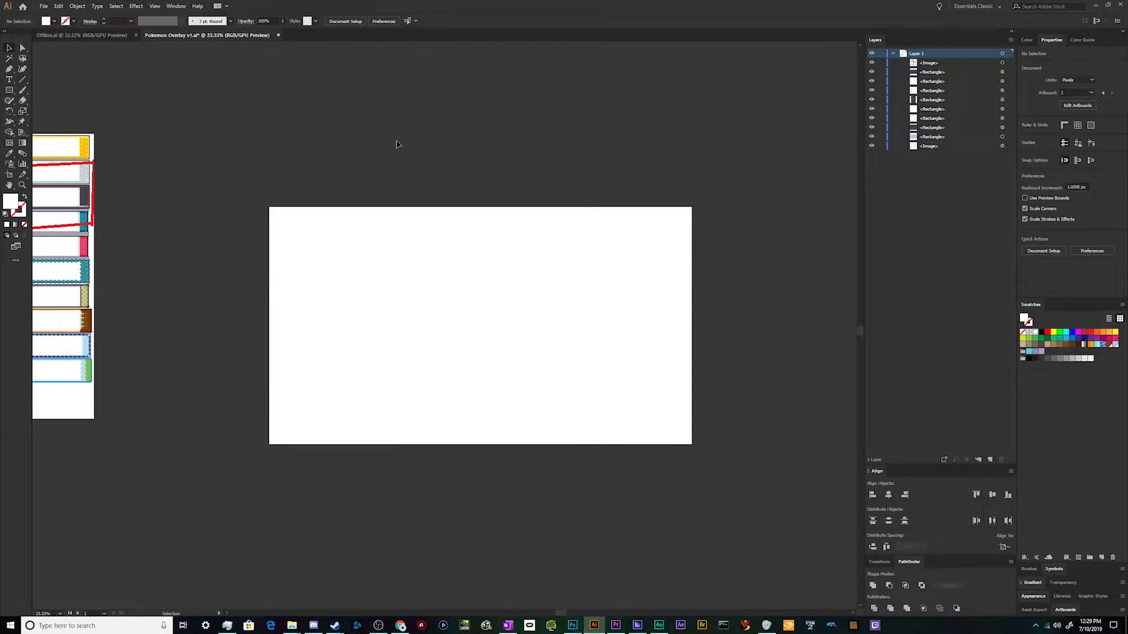
scroll(382, 151, "down", 1)
scroll(311, 162, "up", 1)
scroll(312, 162, "down", 1)
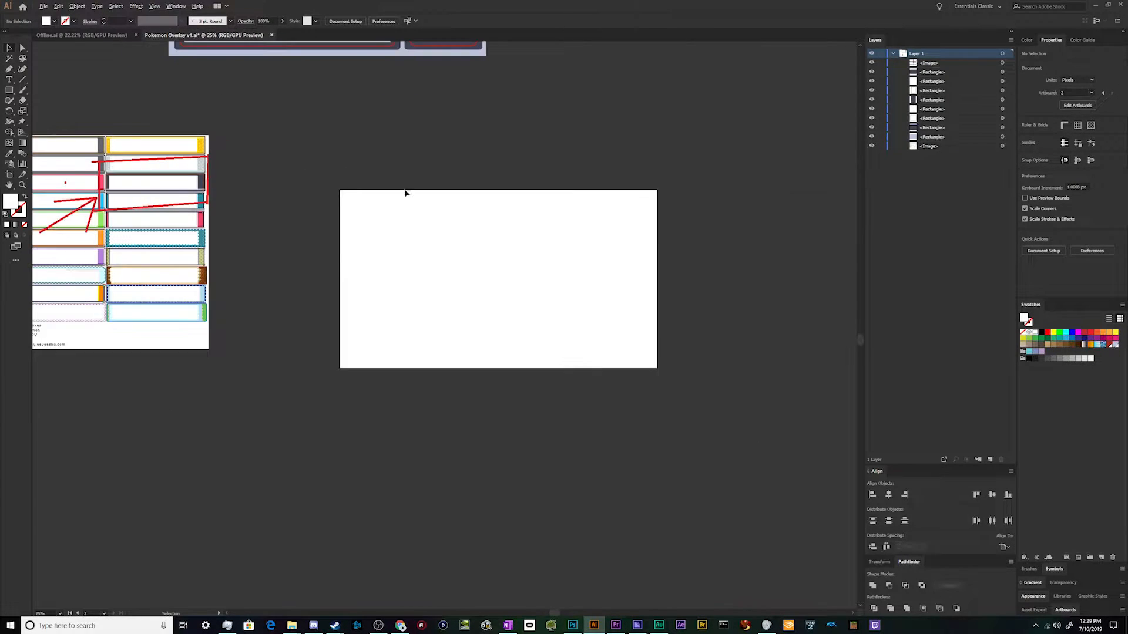
scroll(511, 206, "up", 4)
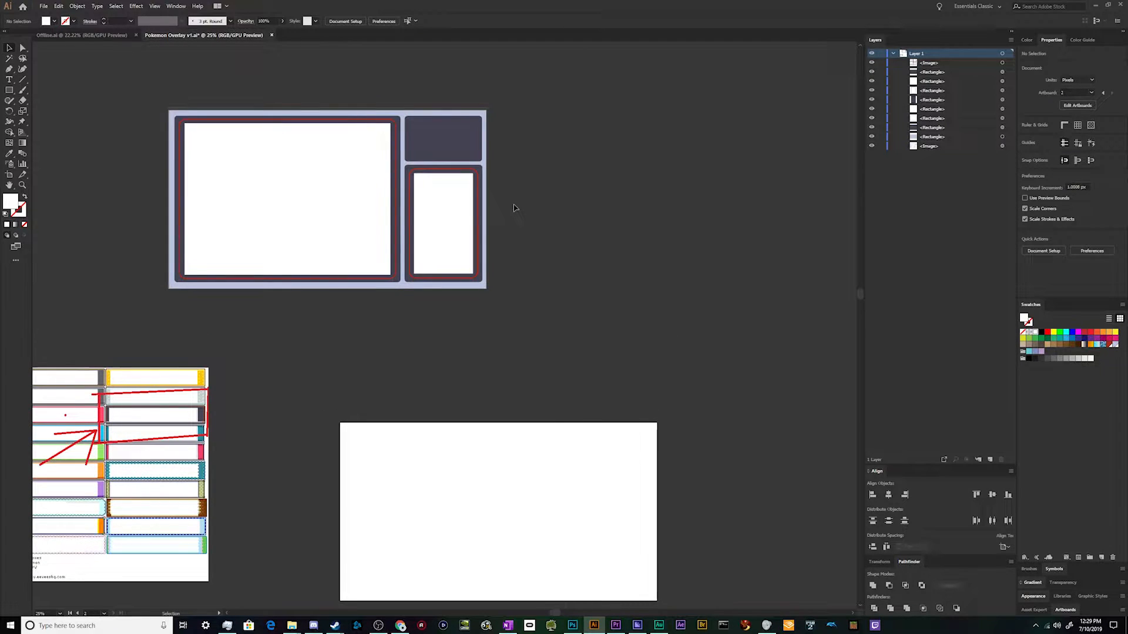
scroll(561, 245, "down", 4)
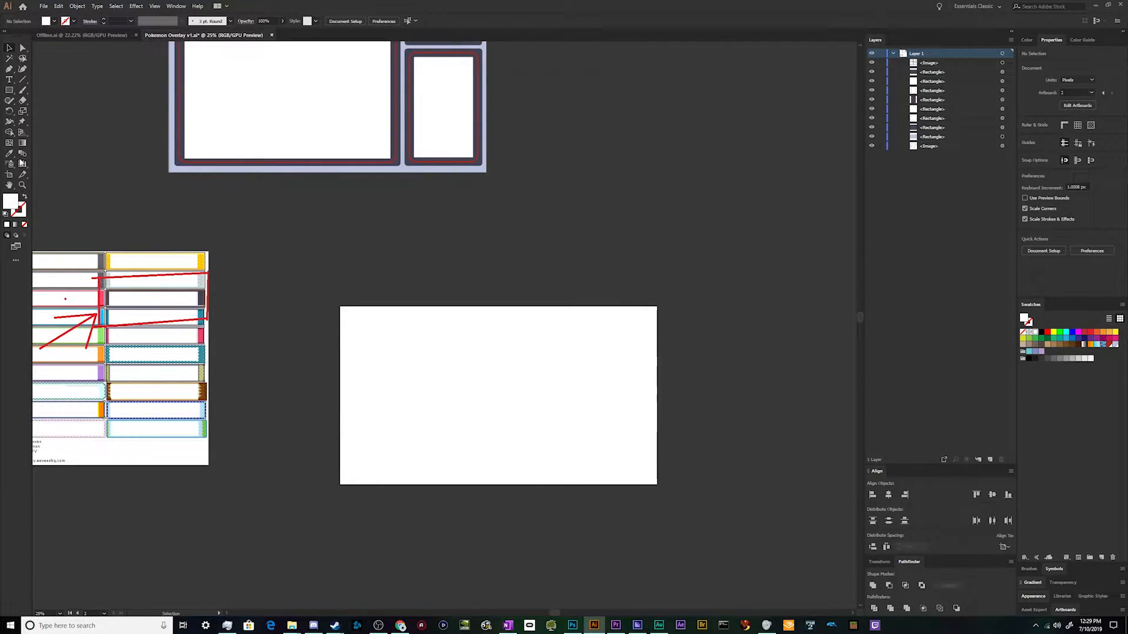
left_click(9, 91)
key("v")
left_click_drag(134, 295, 773, 370)
scroll(758, 379, "down", 4)
scroll(715, 428, "up", 4)
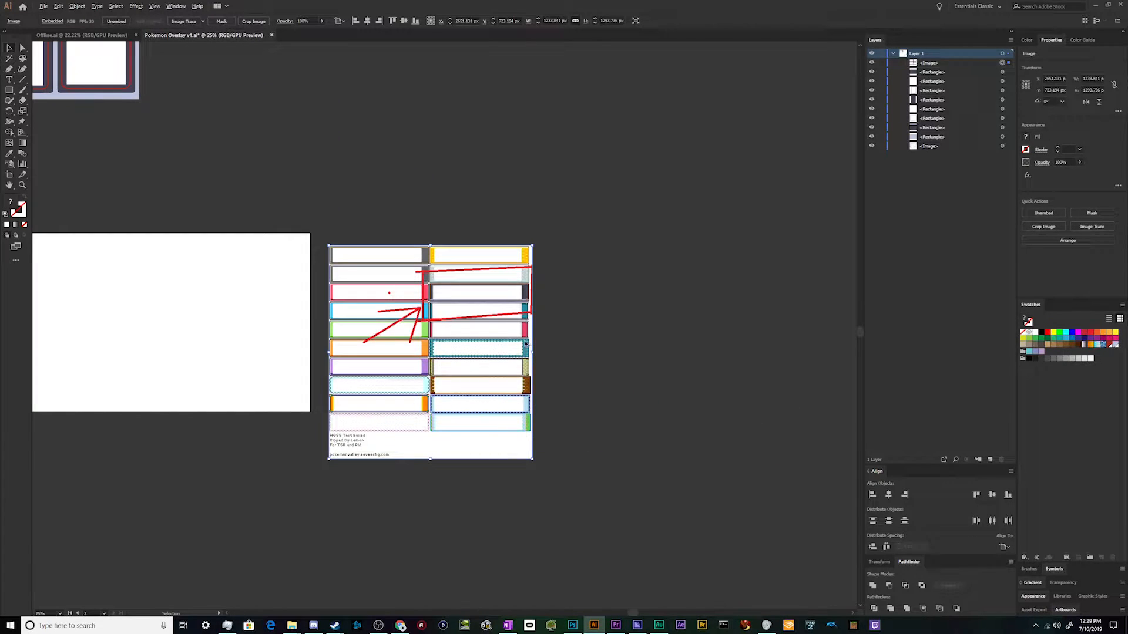
left_click_drag(532, 352, 789, 352)
left_click_drag(652, 316, 670, 454)
Examine the pixel borders, corners and colour bands of the enlarged text boxes, including the dark one with the orange outline
scroll(324, 246, "up", 3)
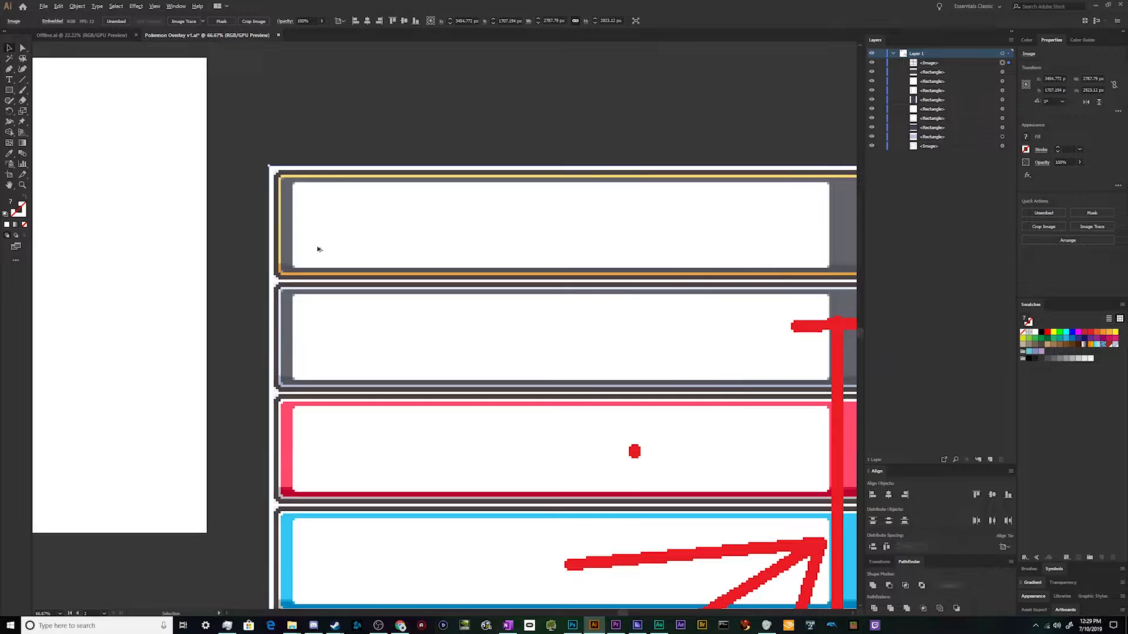
scroll(511, 286, "down", 2)
scroll(422, 357, "up", 4)
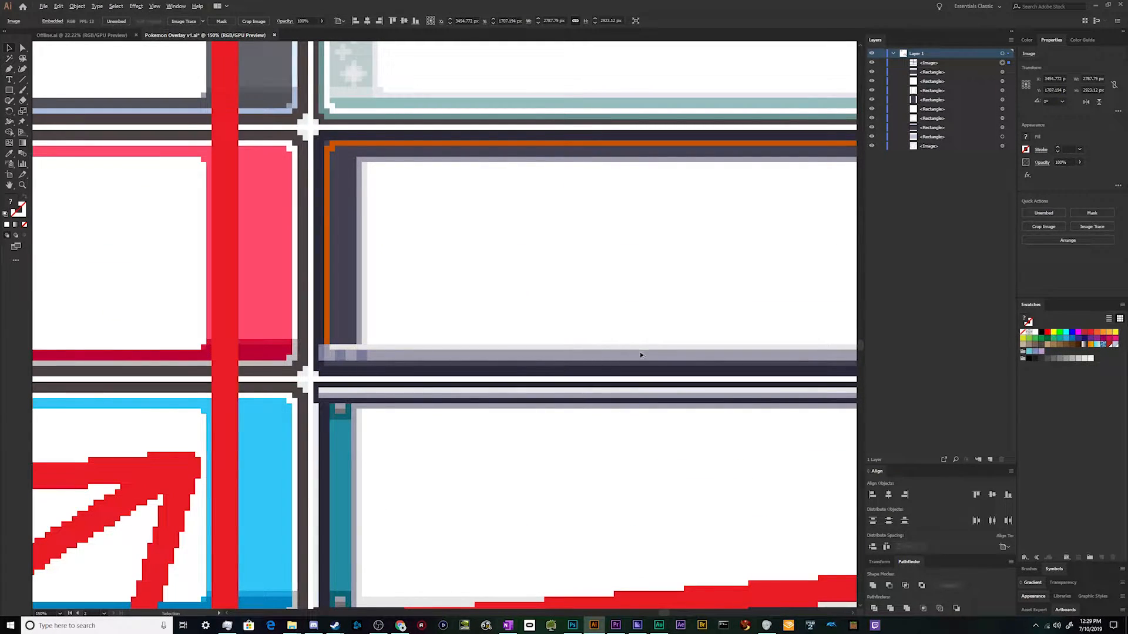
scroll(363, 361, "down", 3)
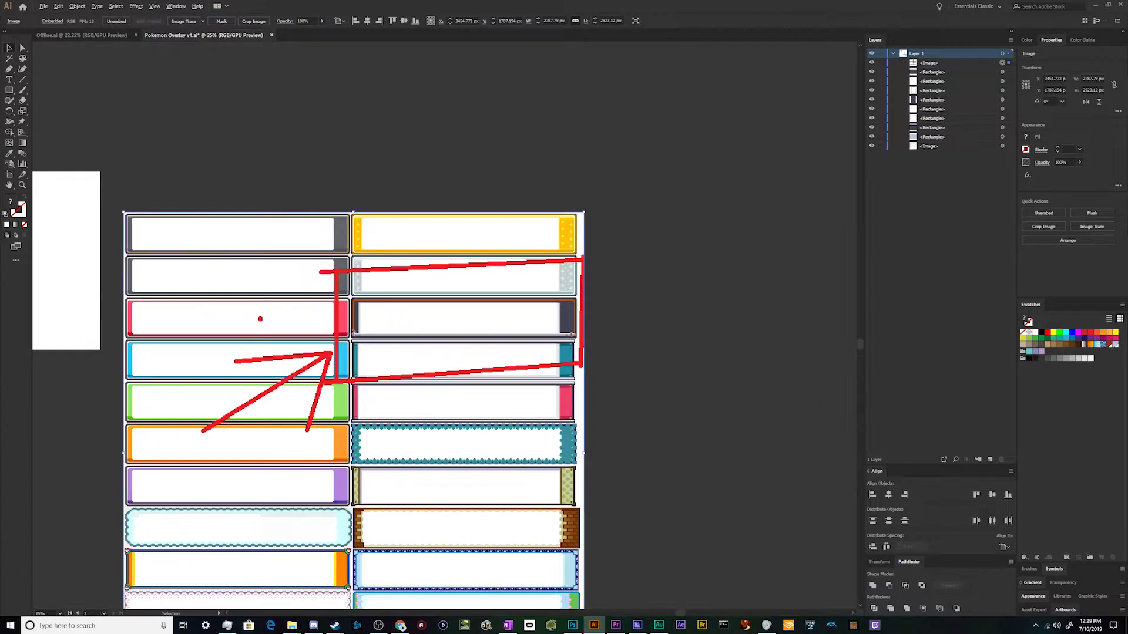
scroll(372, 307, "up", 5)
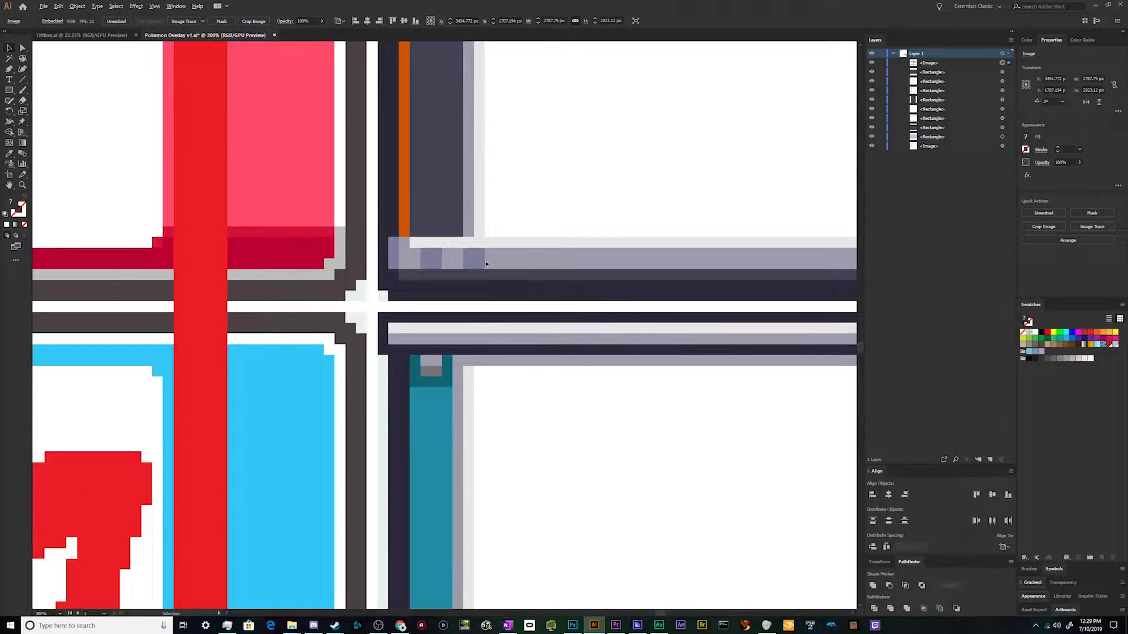
scroll(445, 257, "down", 5)
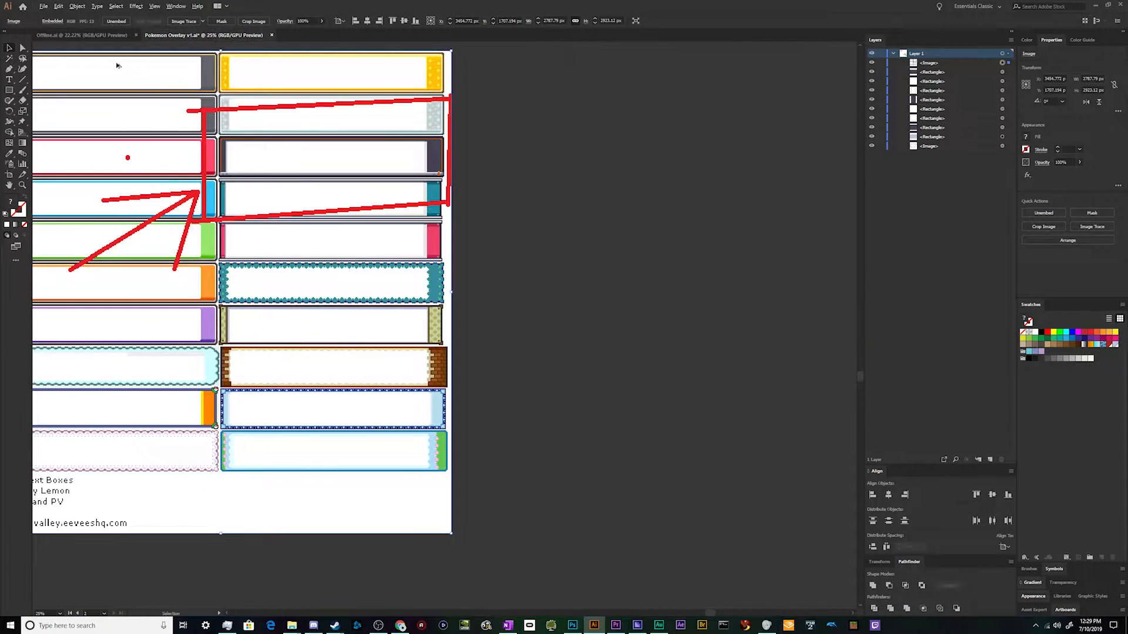
scroll(88, 61, "up", 3)
scroll(88, 60, "down", 3)
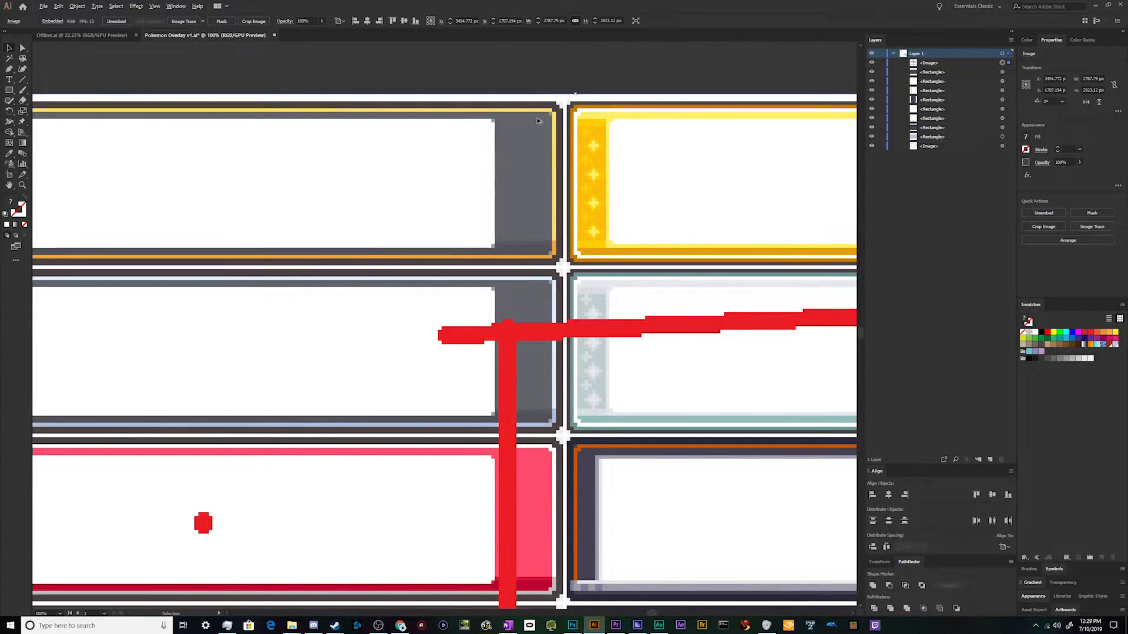
scroll(537, 115, "down", 4)
scroll(384, 68, "down", 1)
scroll(88, 70, "up", 4)
scroll(93, 74, "down", 2)
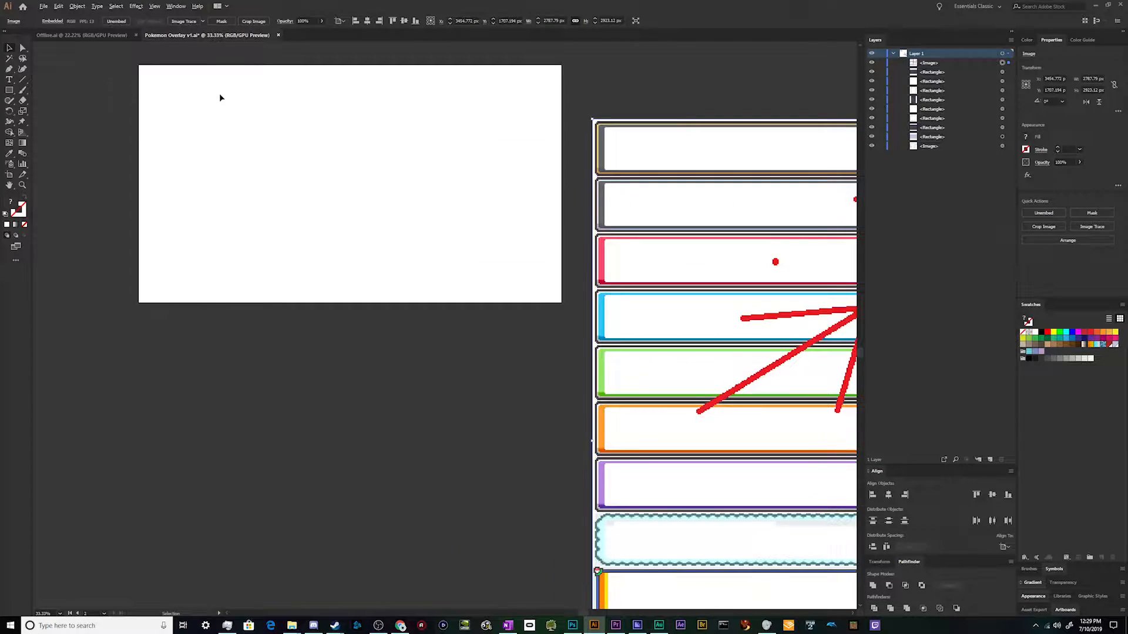
Sample the dark outer border colour of the first text box with the Eyedropper as the fill colour
scroll(344, 114, "up", 2)
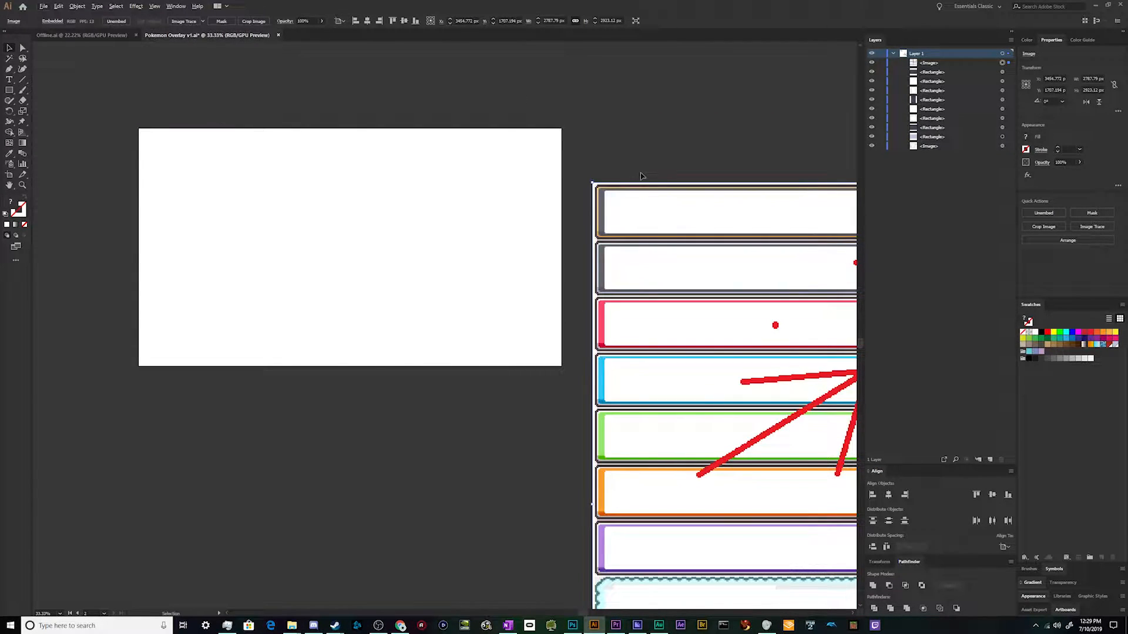
scroll(641, 176, "up", 3)
key("i")
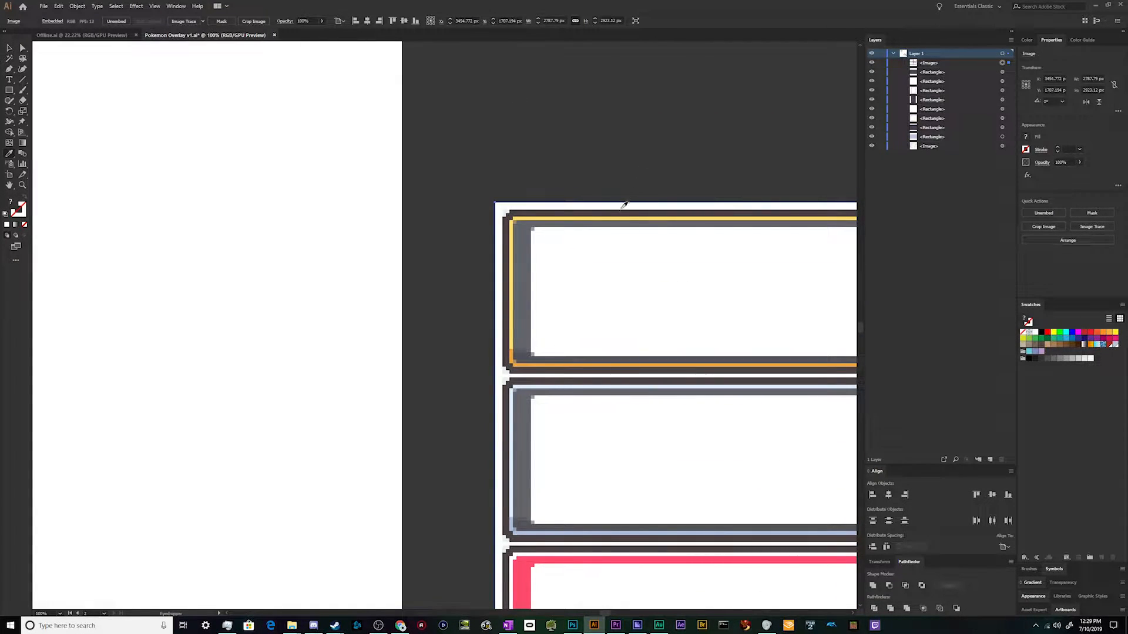
left_click(620, 212)
scroll(353, 129, "down", 4)
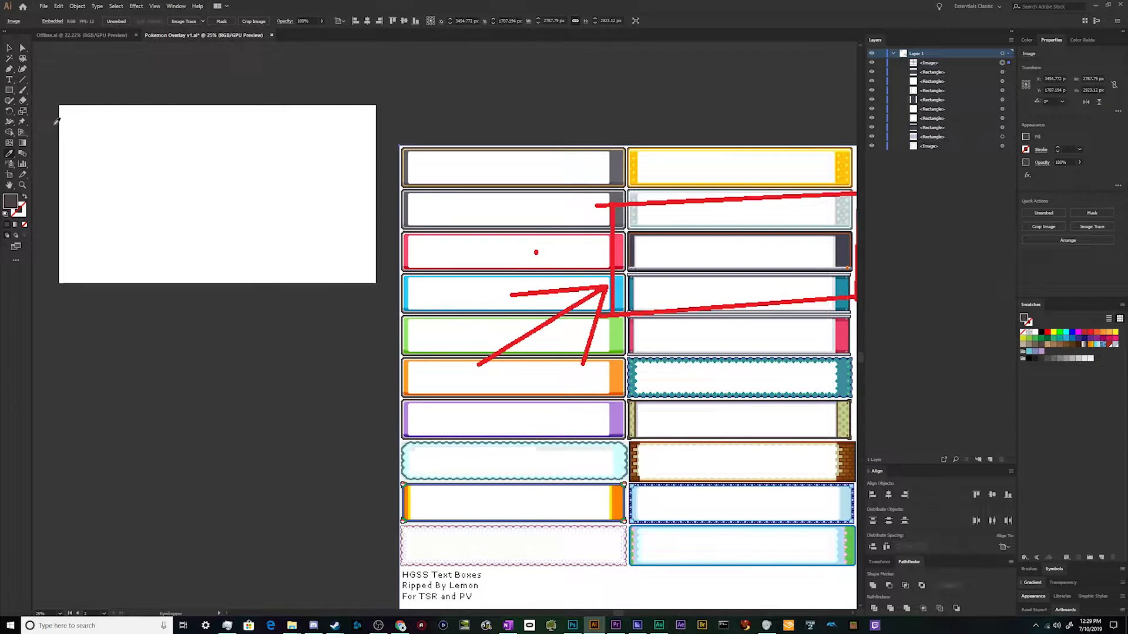
Draw a rectangle in the sampled dark colour that covers the entire blank artboard, and deselect it
key("v")
key("ctrl+0")
scroll(246, 210, "down", 2)
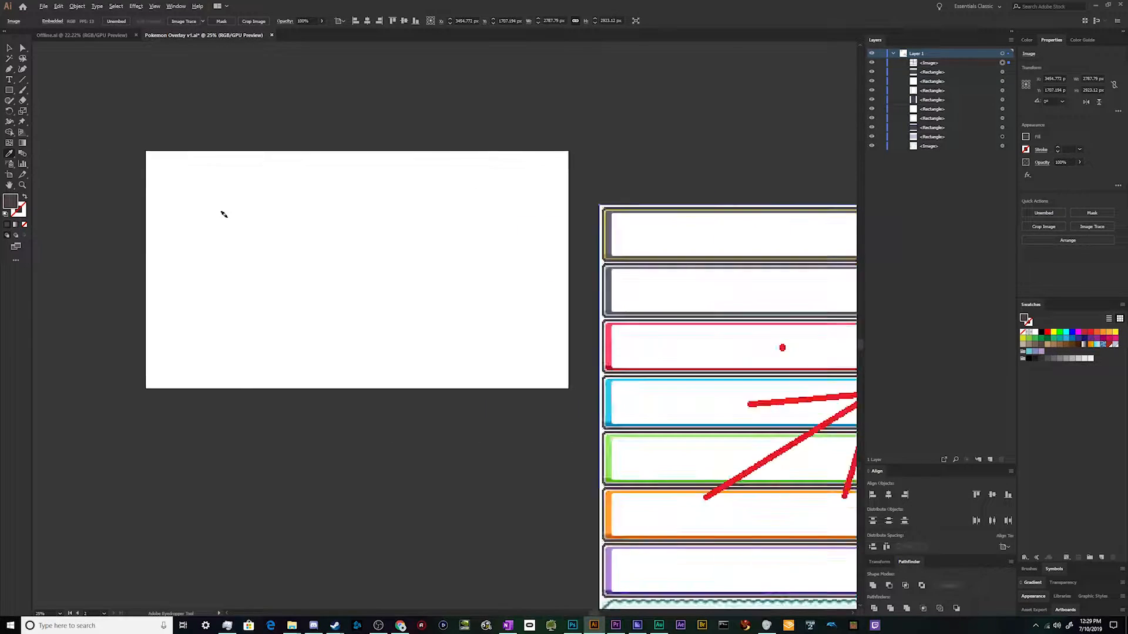
scroll(226, 215, "up", 1)
left_click(9, 90)
left_click_drag(106, 117, 743, 476)
key("v")
left_click(633, 518)
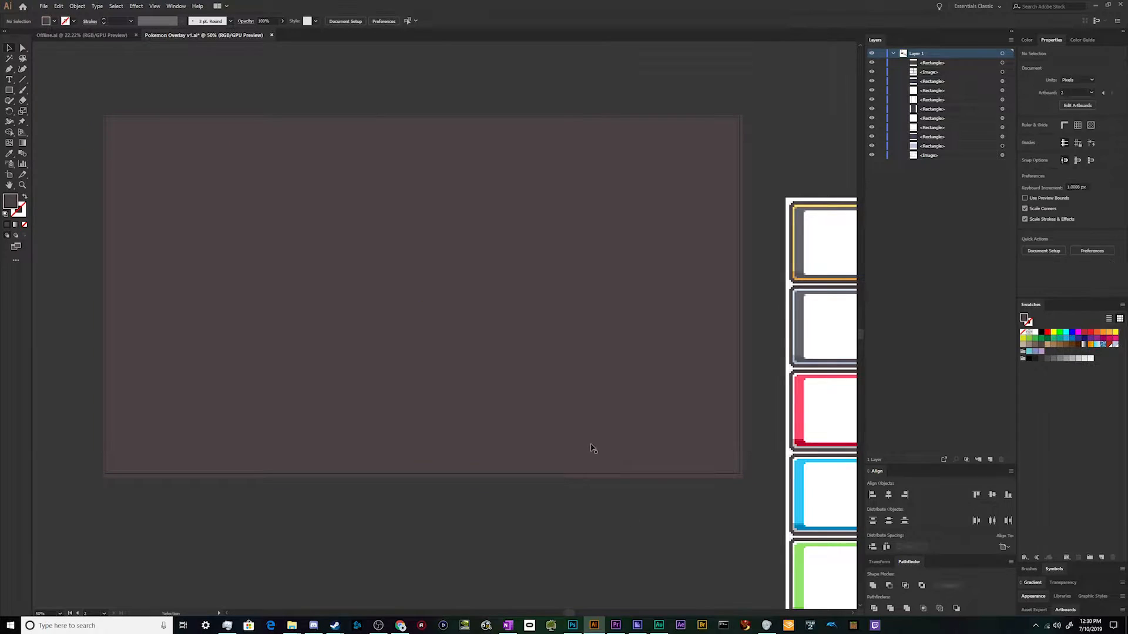
Center the dark background rectangle on the artboard horizontally and vertically, and deselect it
left_click(592, 444)
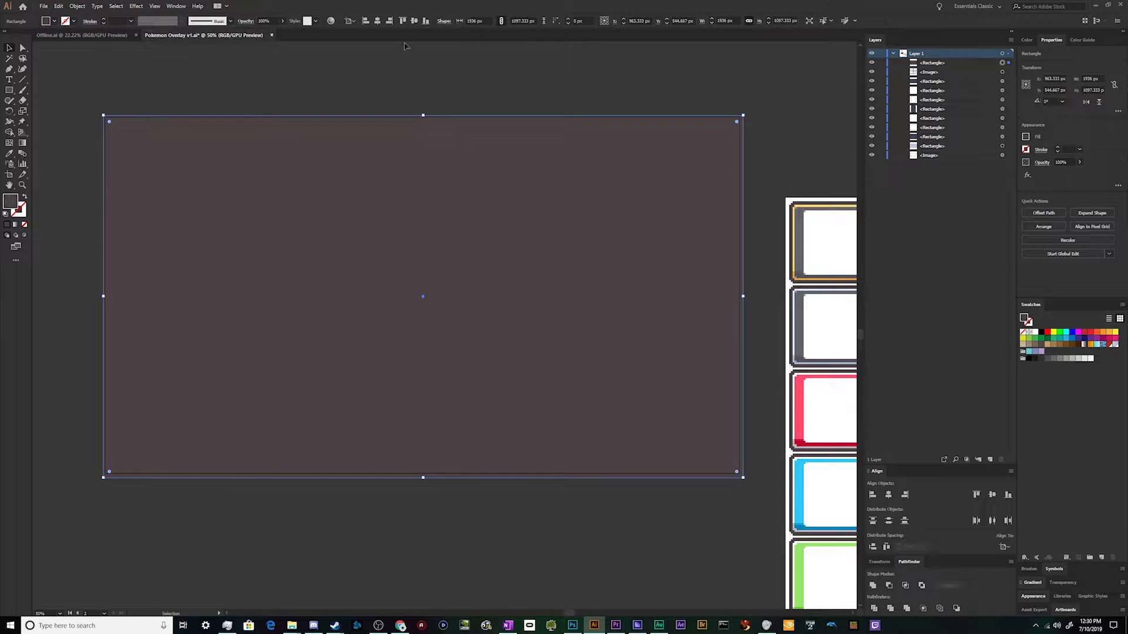
left_click(377, 21)
left_click(412, 21)
left_click(399, 62)
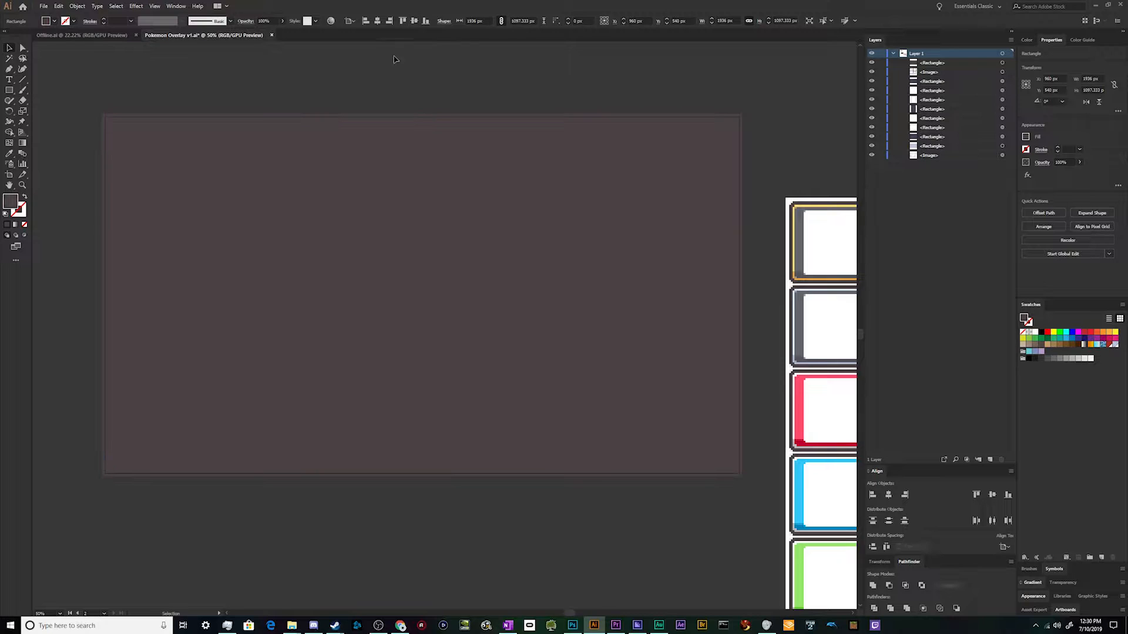
Change the background rectangle's fill to the R=26 G=26 B=26 swatch and deselect it
left_click(332, 217)
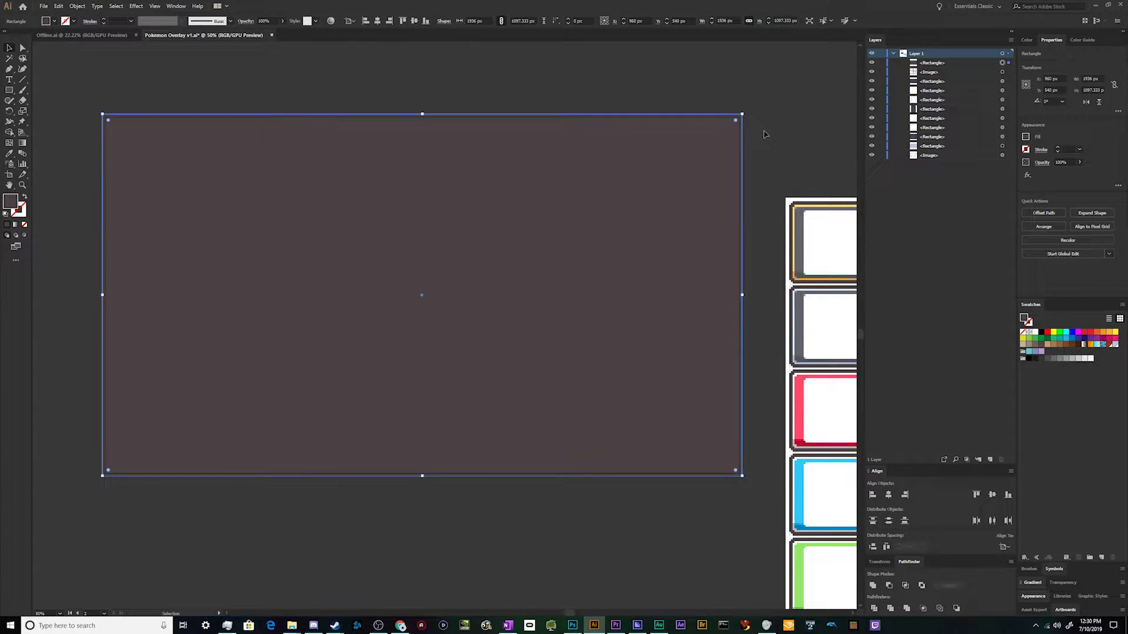
key("i")
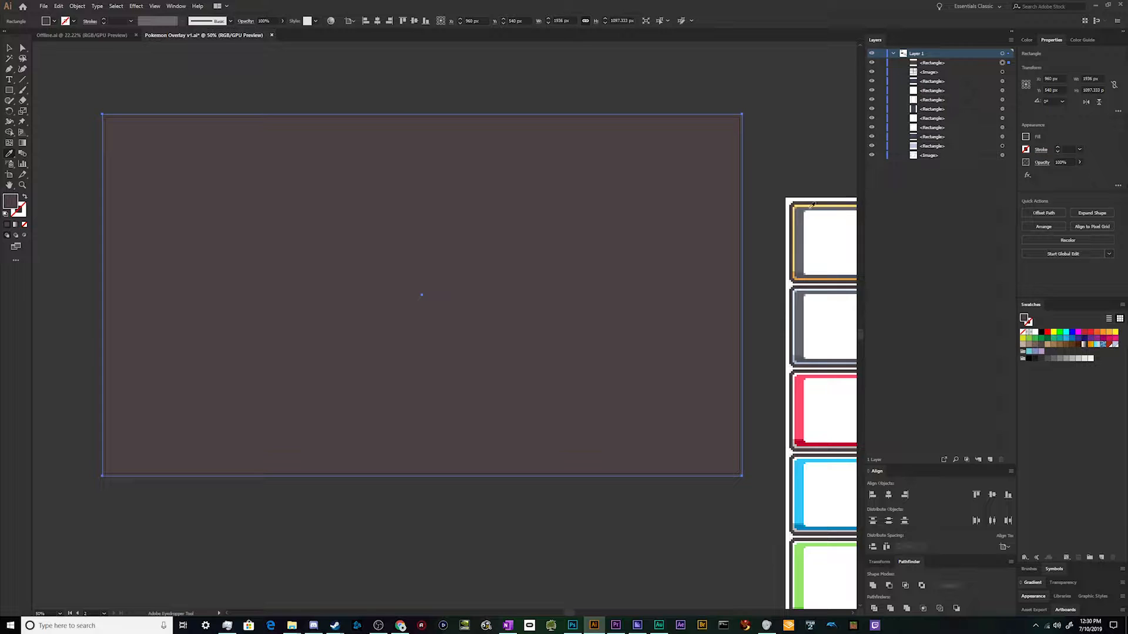
left_click(47, 22)
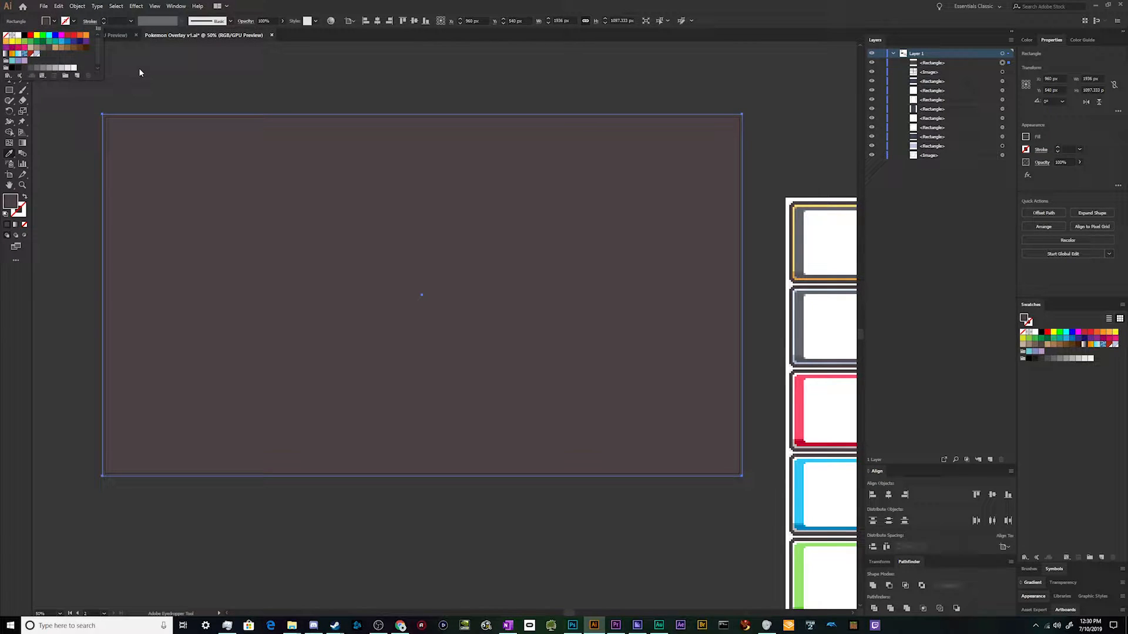
left_click(18, 67)
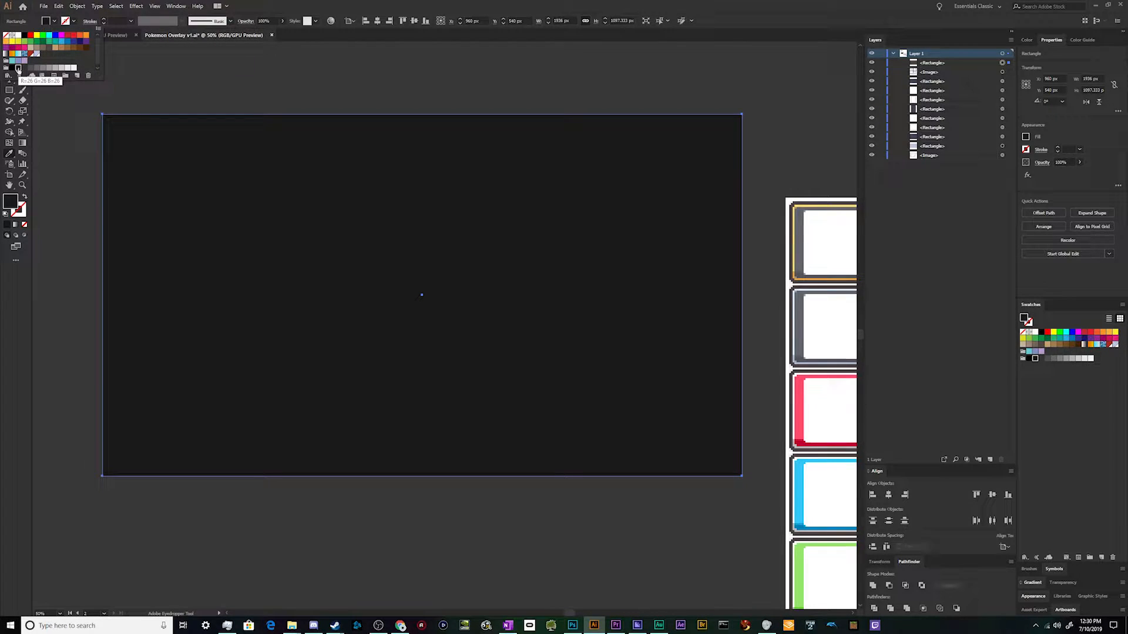
left_click(182, 66)
key("v")
left_click(320, 80)
Examine the panel layout of the first overlay compared with the dark artboard and the text box reference
scroll(497, 125, "down", 4)
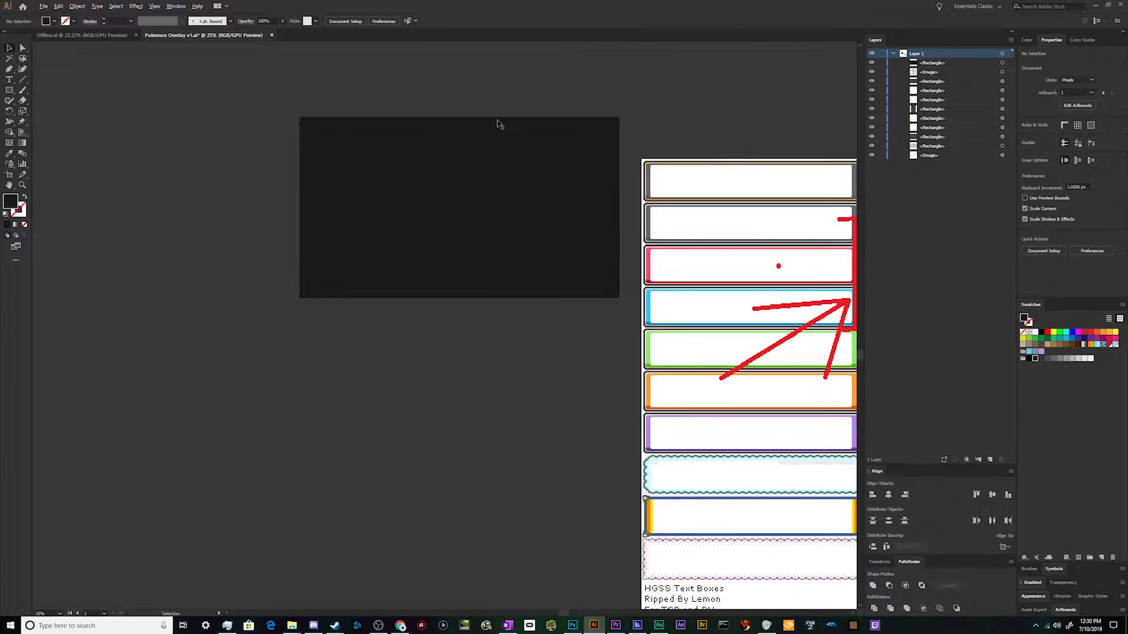
scroll(479, 118, "up", 2)
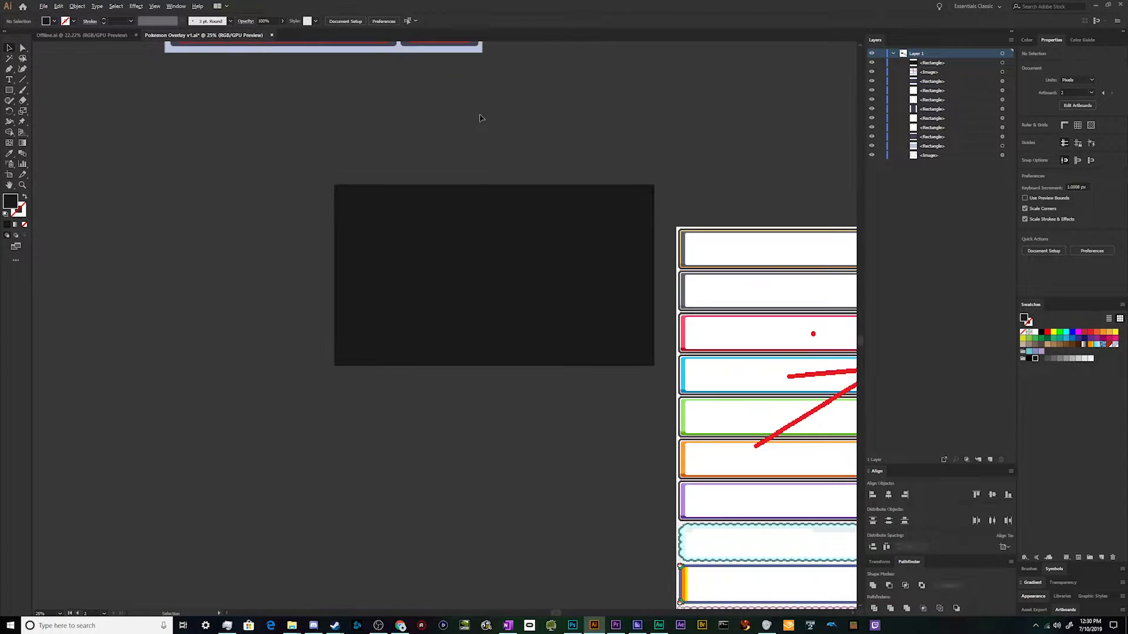
scroll(495, 171, "up", 5)
scroll(496, 174, "down", 2)
scroll(497, 174, "up", 1)
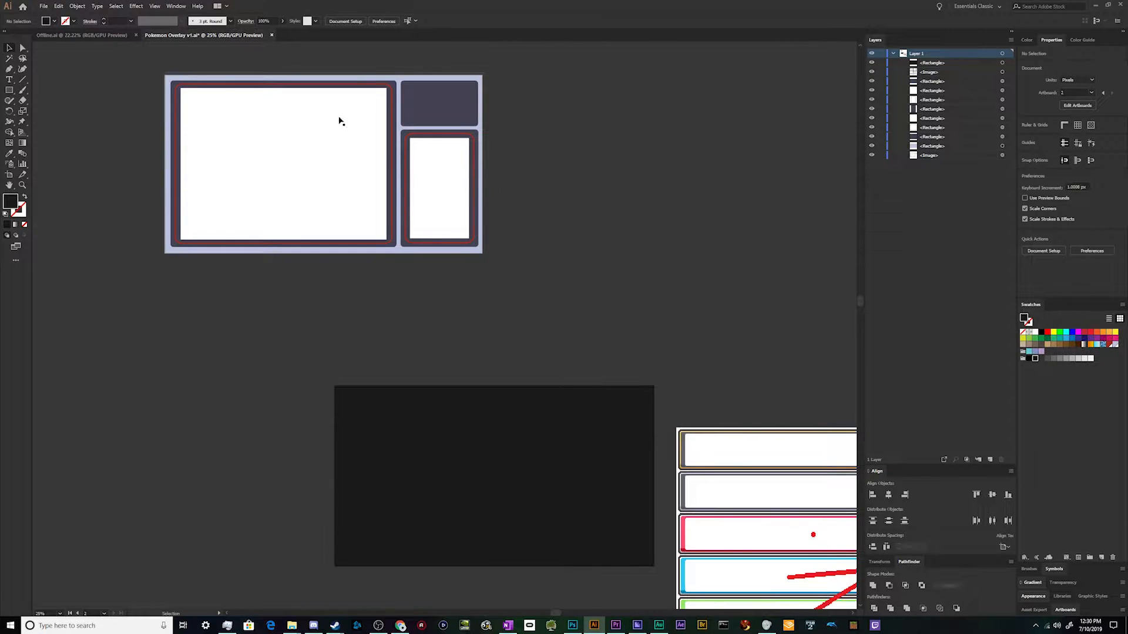
scroll(551, 249, "down", 2)
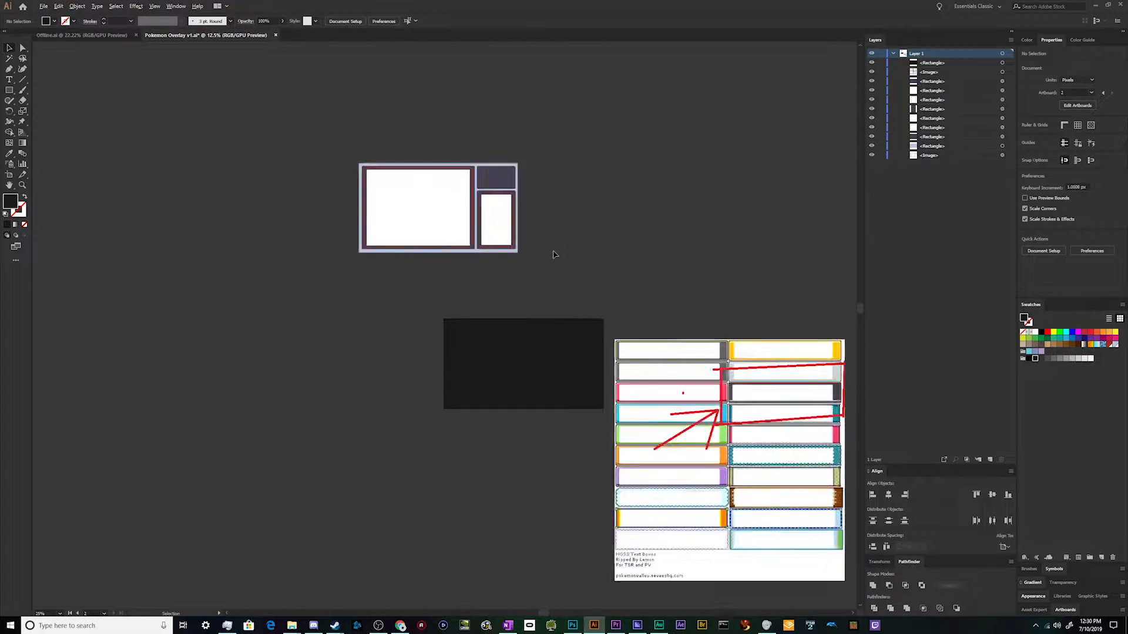
scroll(554, 254, "up", 2)
scroll(477, 282, "down", 2)
scroll(238, 458, "up", 2)
scroll(546, 435, "up", 2)
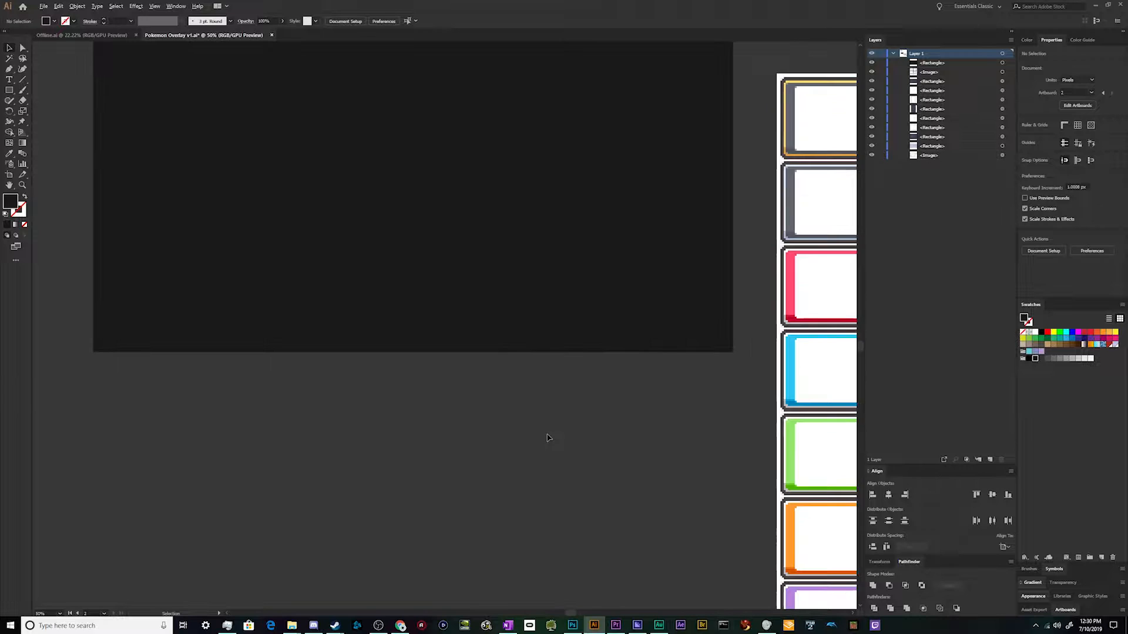
scroll(566, 420, "down", 2)
Draw a white rectangle about 709 by 477 px below the dark artboard
left_click(9, 90)
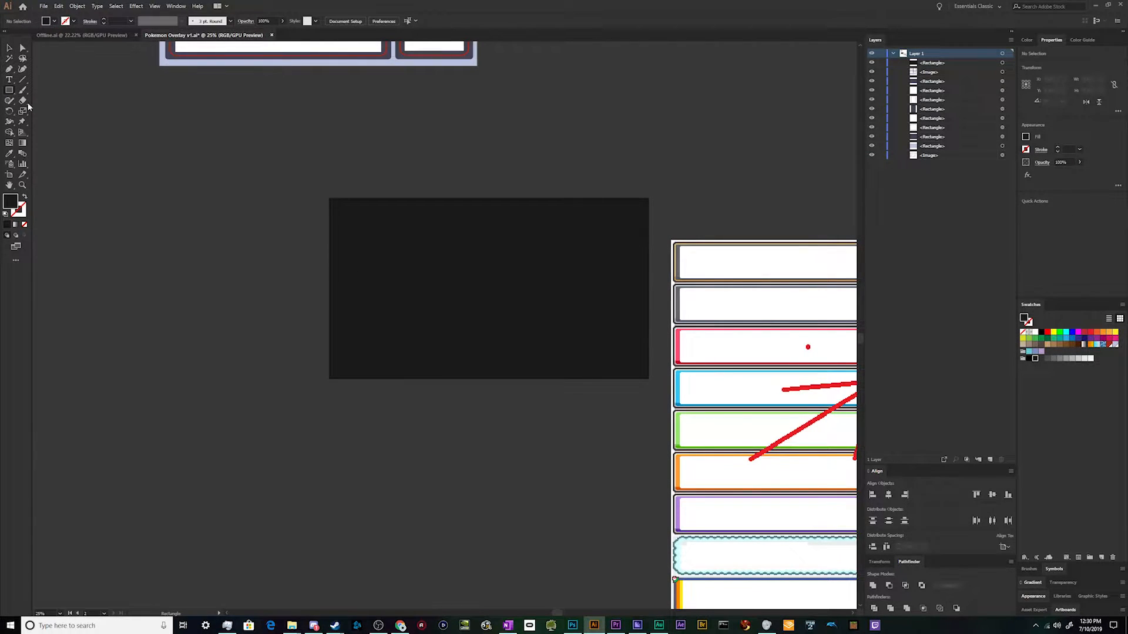
left_click(50, 23)
left_click(16, 33)
left_click(436, 514)
mouse_move(392, 420)
left_mouse_down()
mouse_move(501, 474)
mouse_move(499, 485)
left_mouse_up()
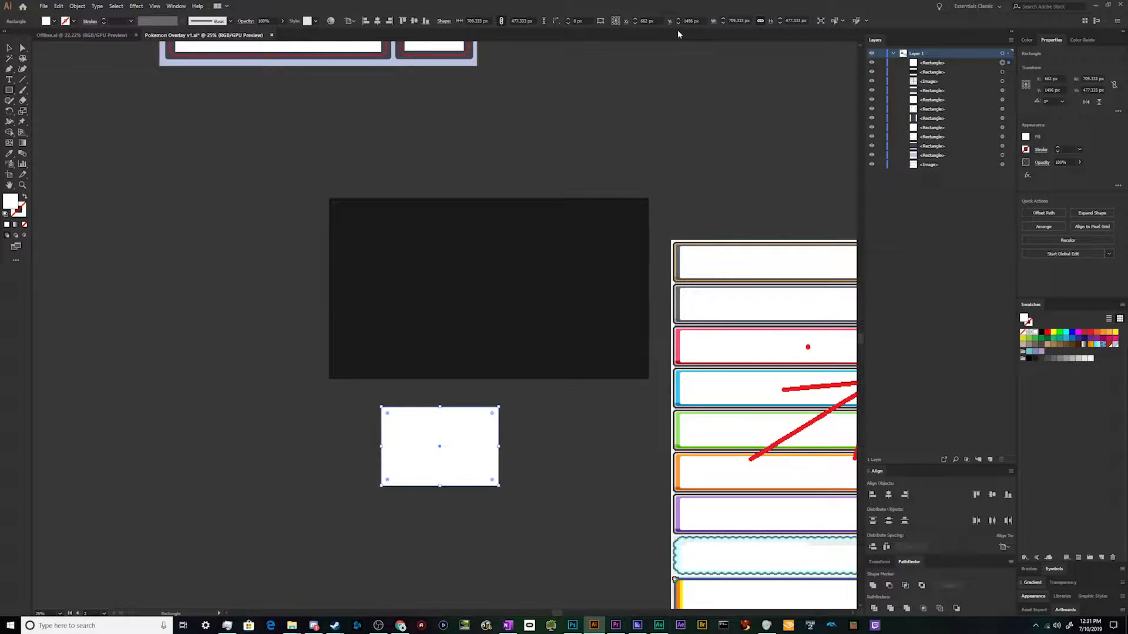
Set the white rectangle's Y position to 1920 px and its width to 1080 px, dismissing the Rectangle size dialog
left_click(692, 21)
left_click(743, 20)
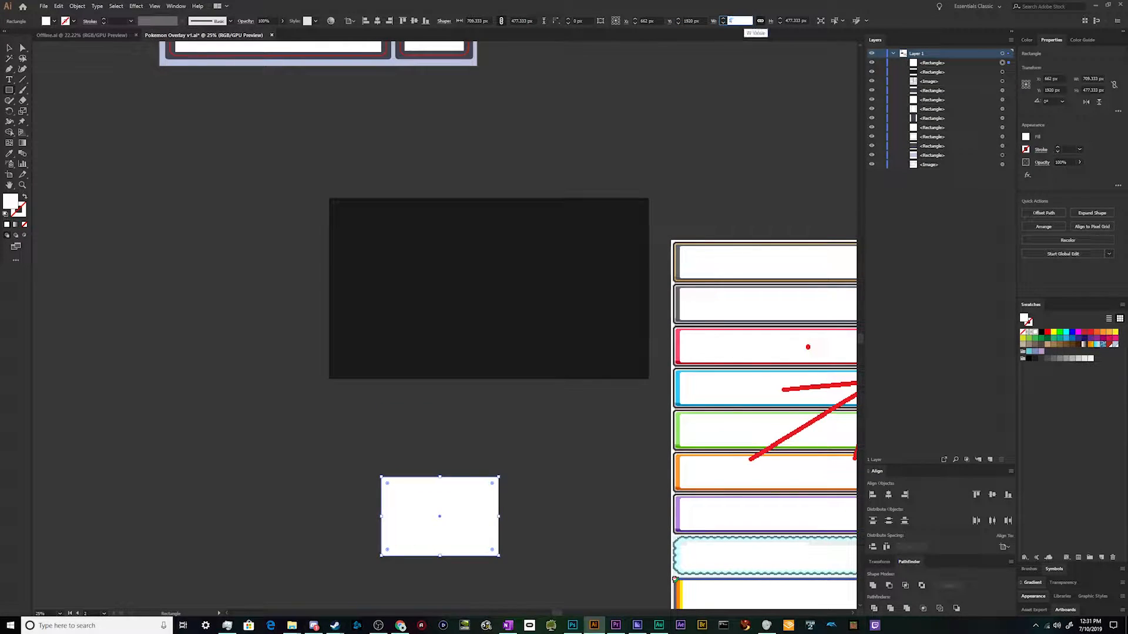
left_click(747, 83)
type("v")
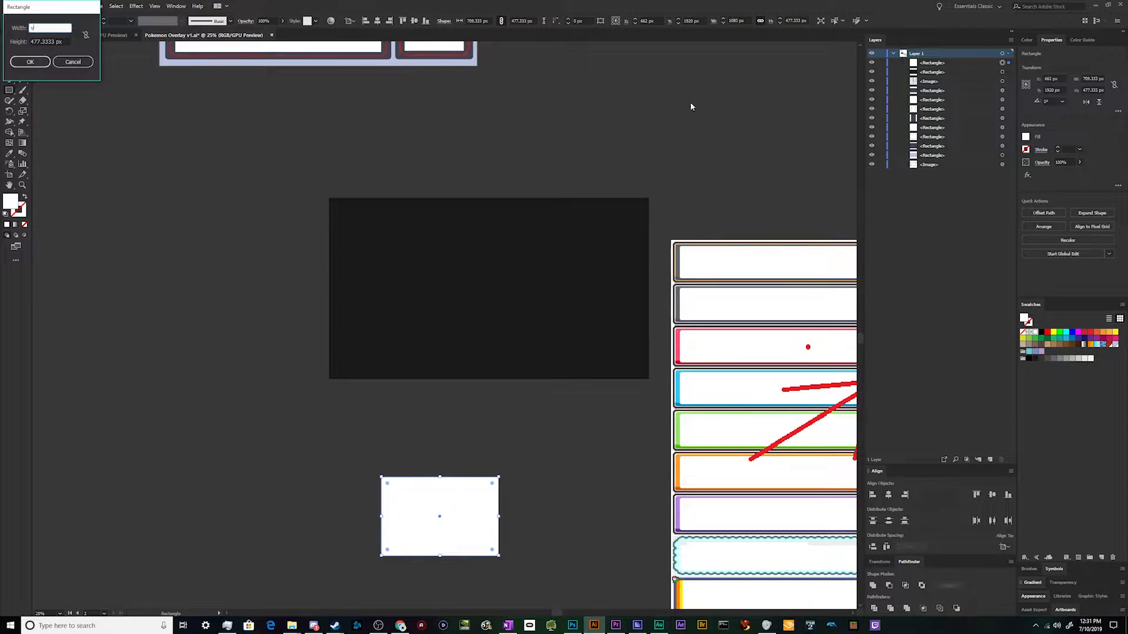
left_click(77, 63)
key("v")
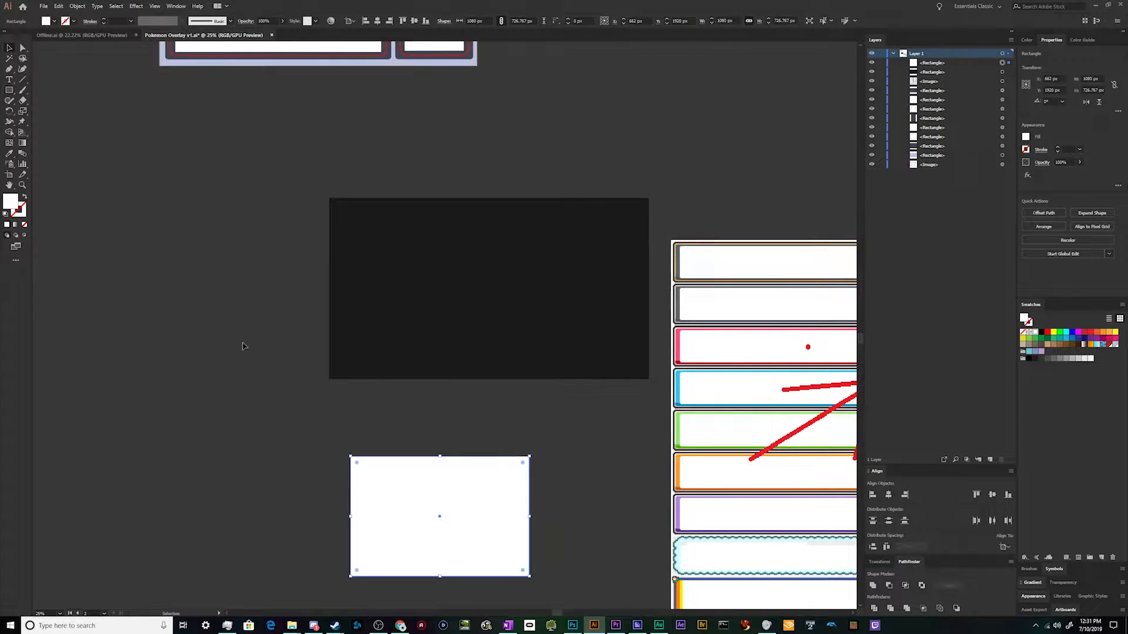
Try the white rectangle over the dark background and move it back just below the artboard
left_click(564, 523)
left_click_drag(474, 529, 443, 276)
left_click_drag(510, 321, 601, 409)
left_click_drag(460, 259, 542, 447)
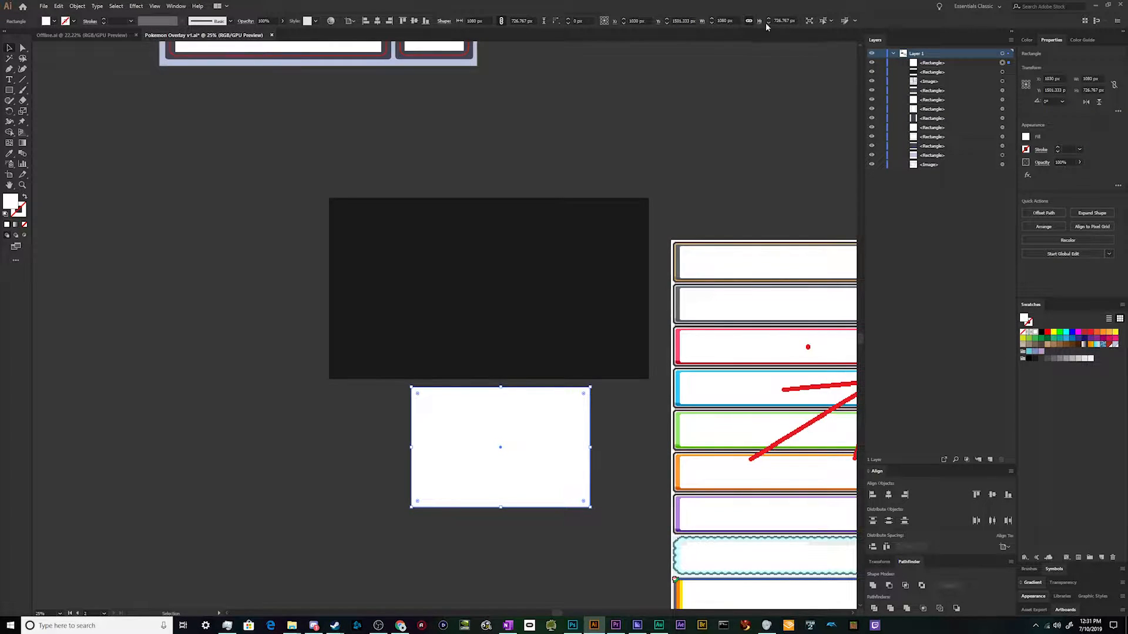
Set the white rectangle's width to 1920 px and, with proportions unlinked, its height to 1080 px
left_click(738, 21)
type("1920")
key("Tab")
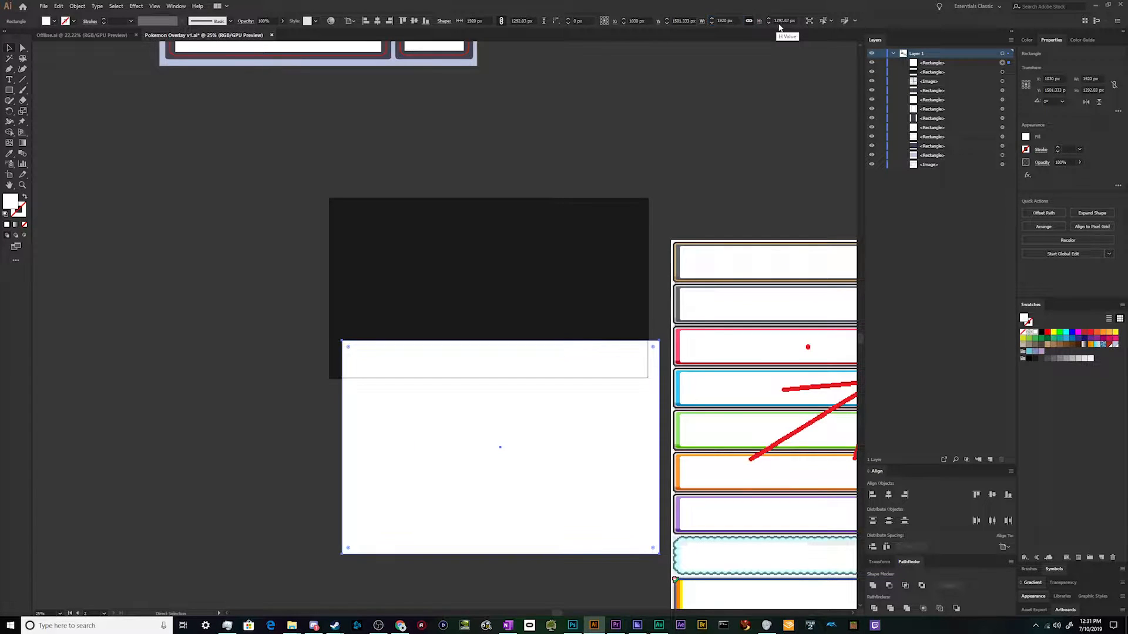
left_click(750, 21)
left_click(787, 20)
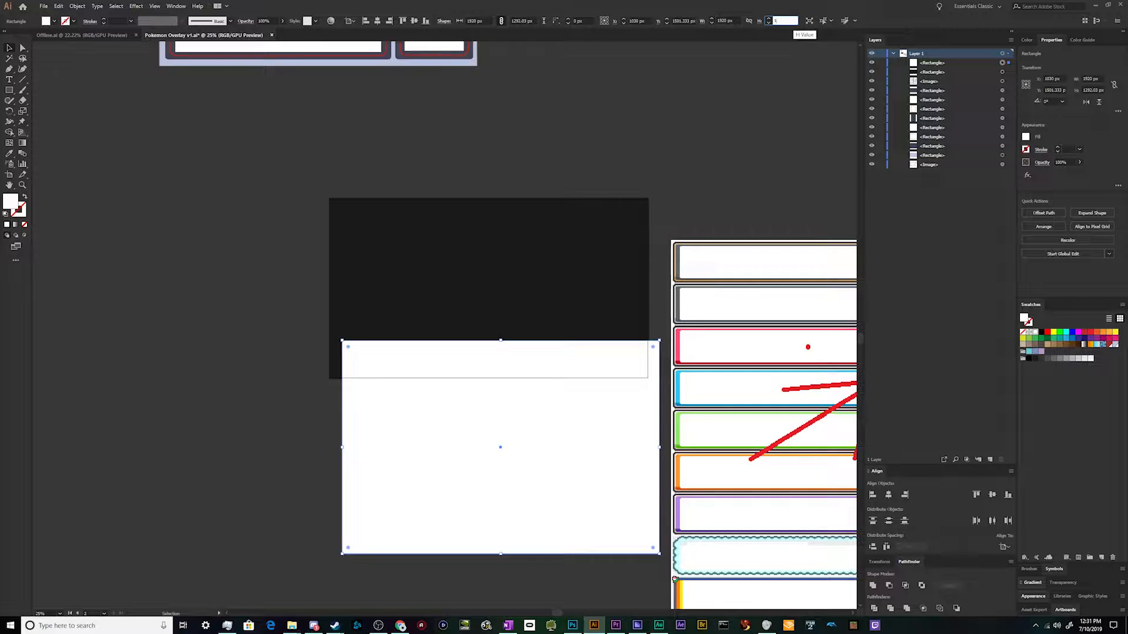
left_click(13, 48)
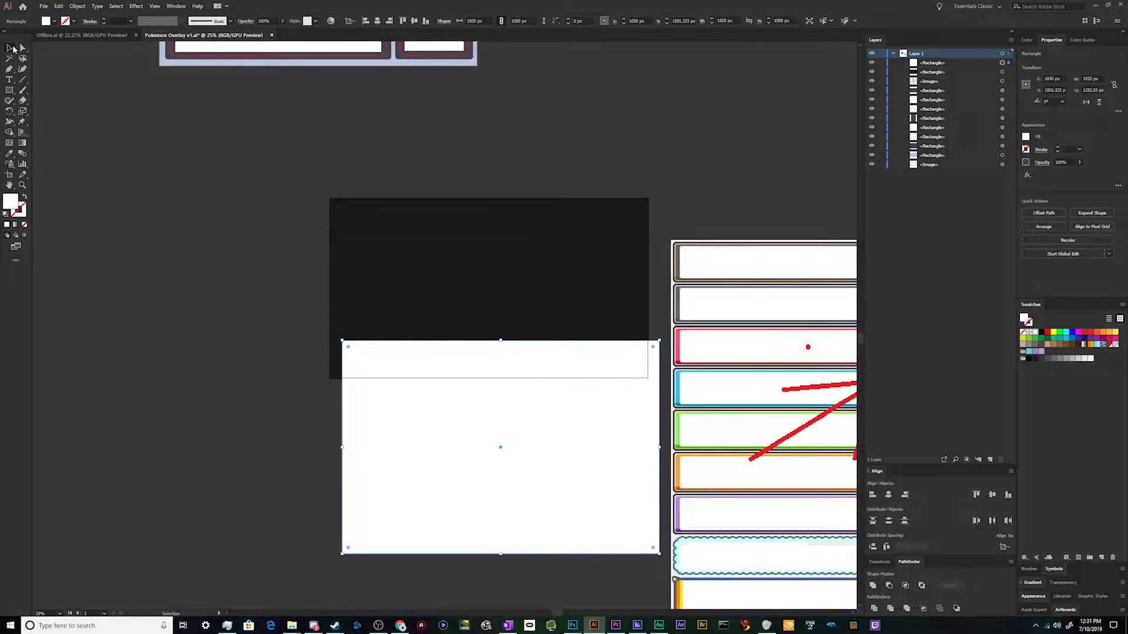
left_click(257, 317)
Link the white rectangle's proportions, scale it down to about 526 by 296 px and place it in the background's upper right area
left_click_drag(418, 437, 408, 380)
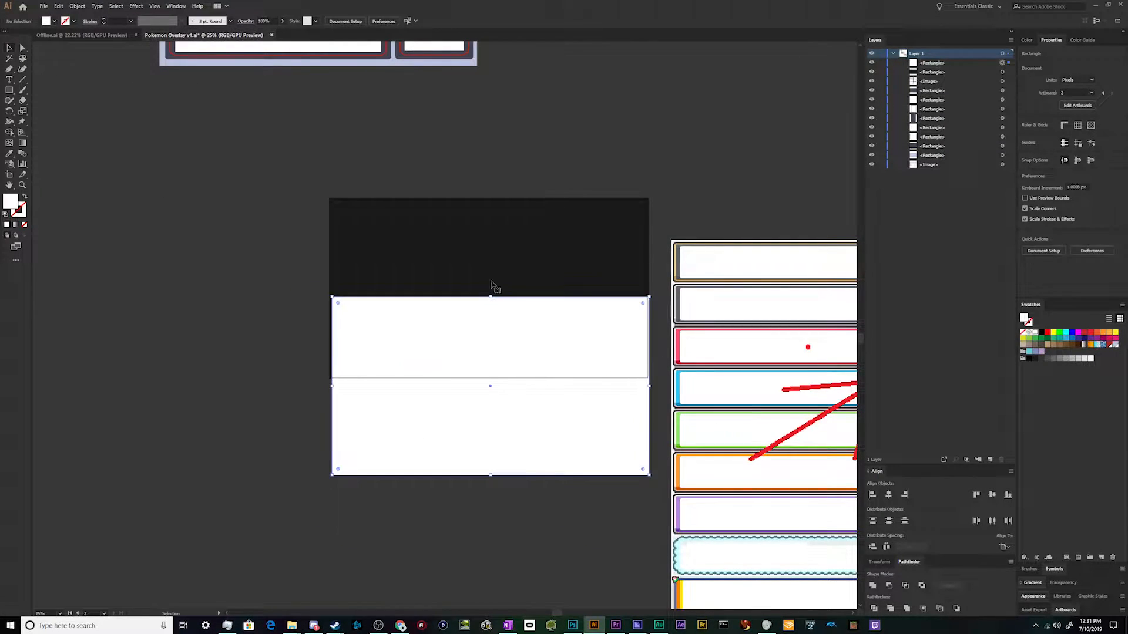
left_click(749, 20)
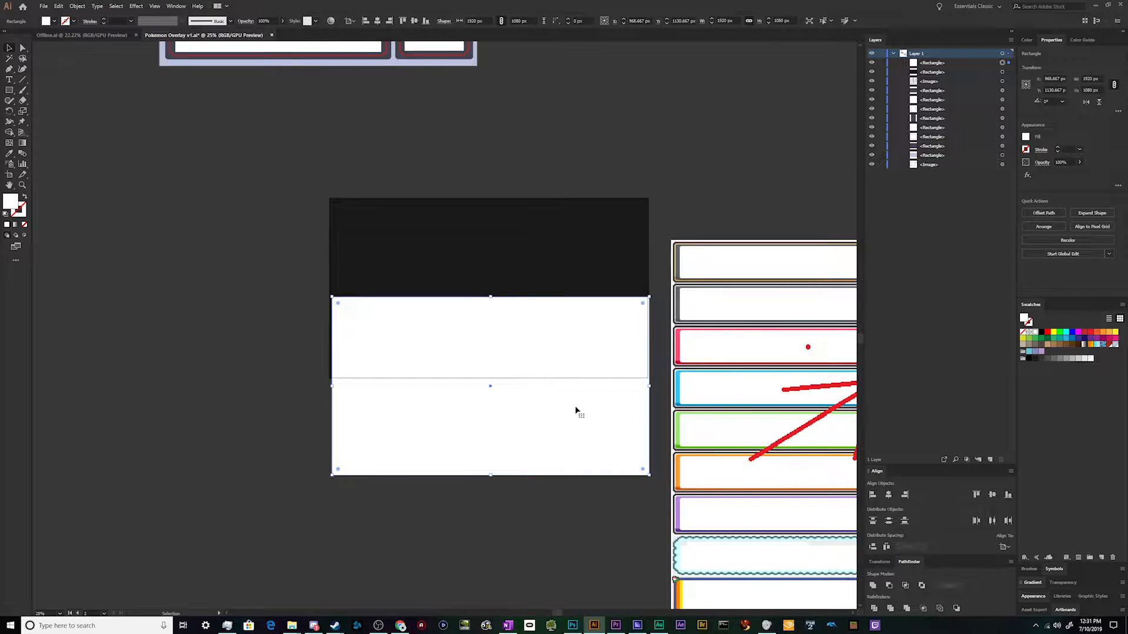
left_click_drag(651, 477, 617, 254)
left_click(583, 276)
left_click(584, 257)
Move the small white box closer to the background's upper right corner, centred at about X 1619 px, Y 199 px
scroll(626, 210, "up", 2)
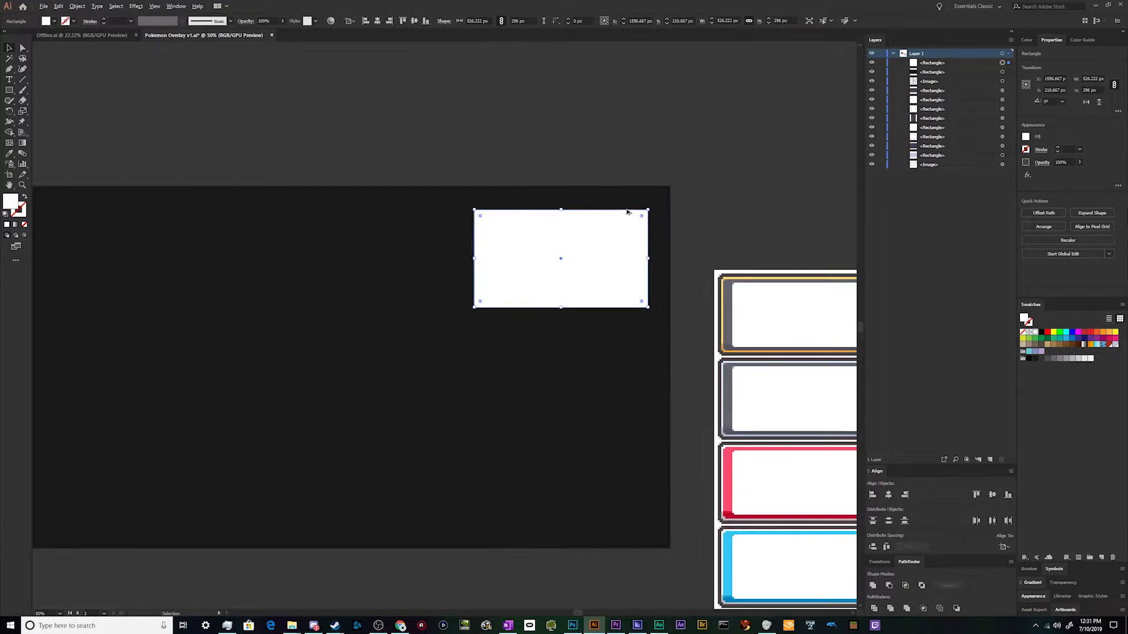
scroll(476, 246, "down", 1)
scroll(510, 261, "up", 1)
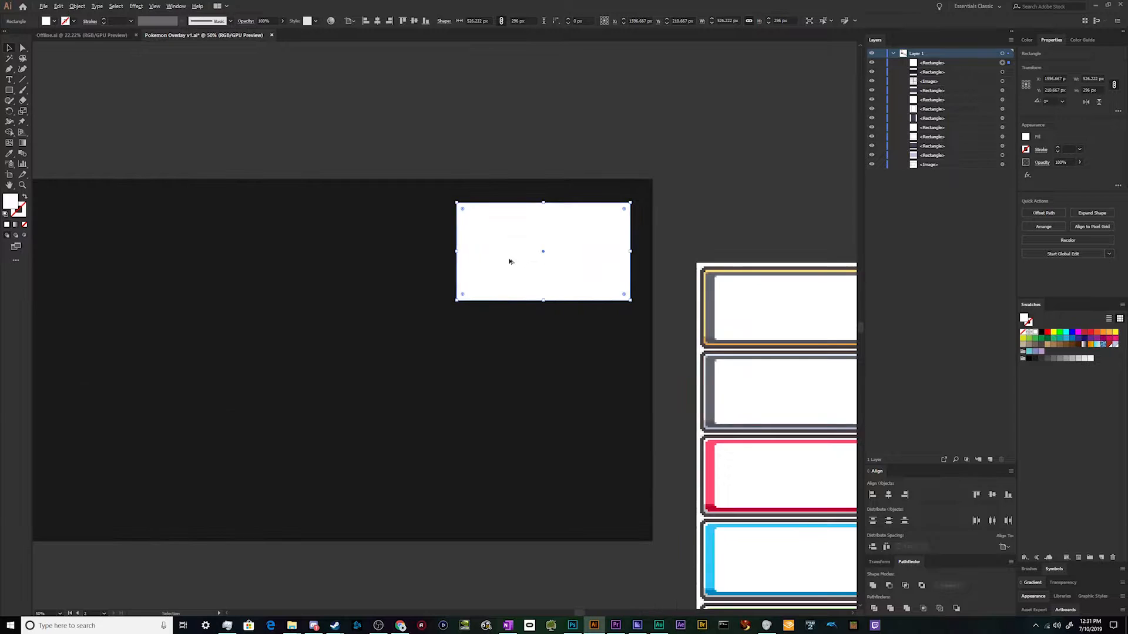
scroll(510, 261, "down", 4)
scroll(509, 261, "up", 4)
left_click_drag(548, 195, 558, 191)
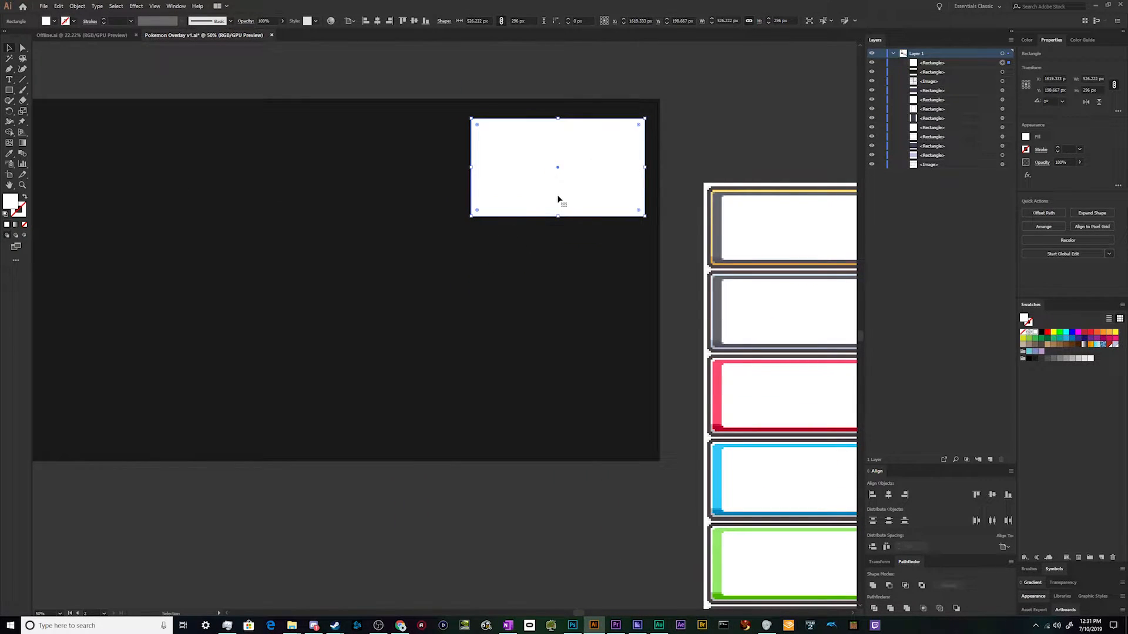
Duplicate the small white box directly below and stretch the copy to about 526 by 645 px, leaving a bottom margin
left_click(582, 262)
left_click(597, 193)
left_click_drag(575, 188, 574, 288)
left_click_drag(560, 329, 558, 444)
left_click(549, 493)
Duplicate the tall white box to its left and enlarge the copy to about 1248 by 988 px as the main screen area
scroll(364, 324, "down", 2)
scroll(58, 324, "up", 2)
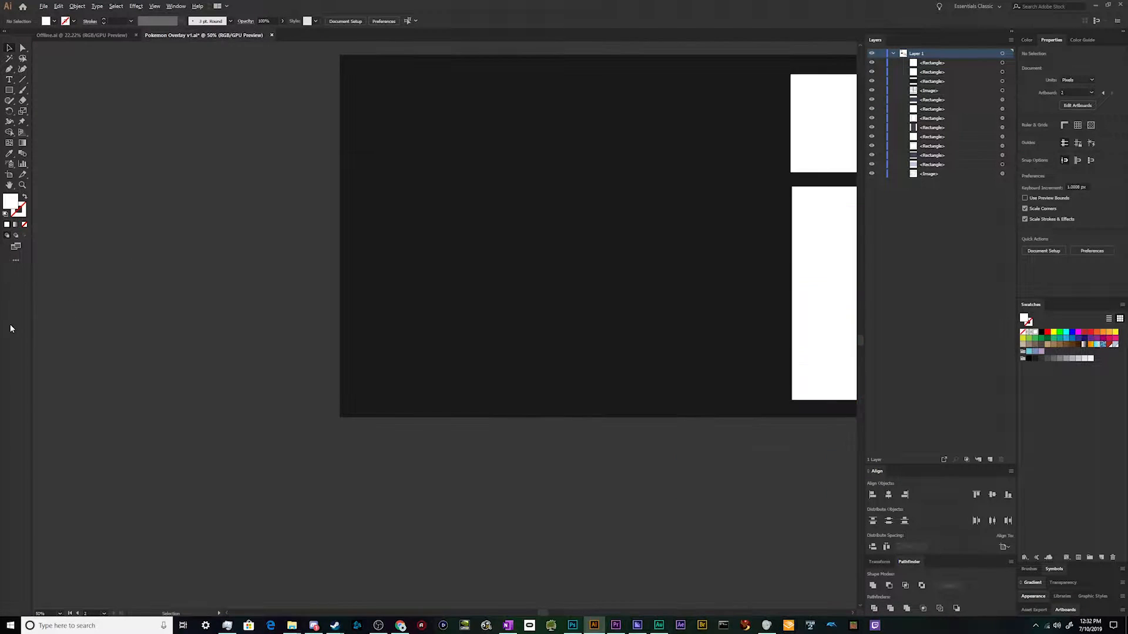
scroll(16, 327, "down", 1)
left_click_drag(549, 276, 441, 292)
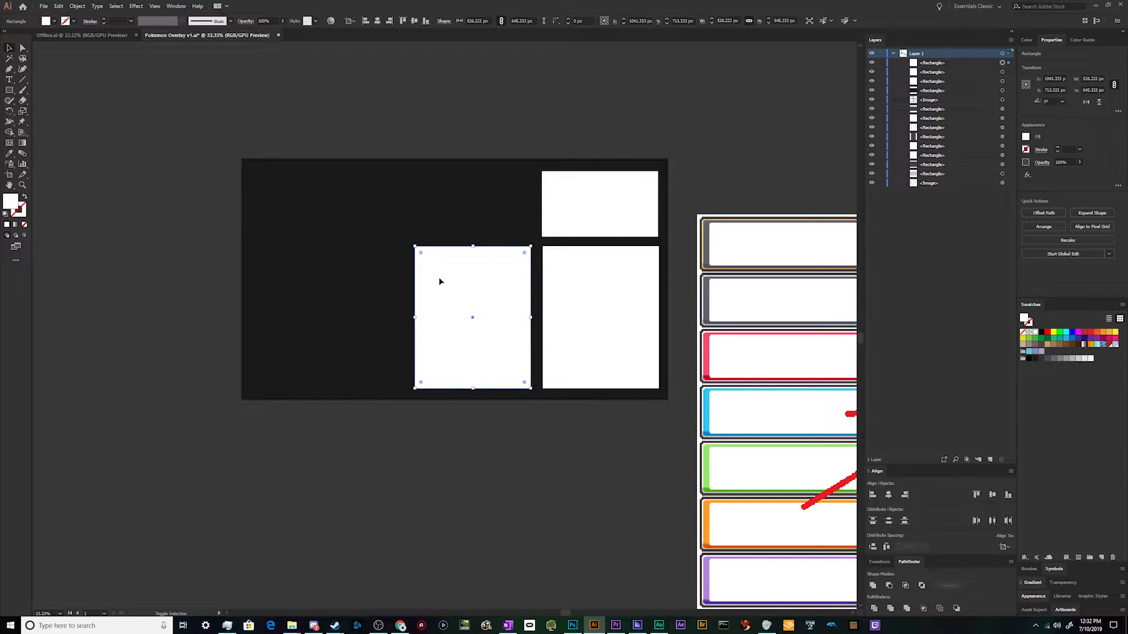
left_click_drag(416, 247, 256, 171)
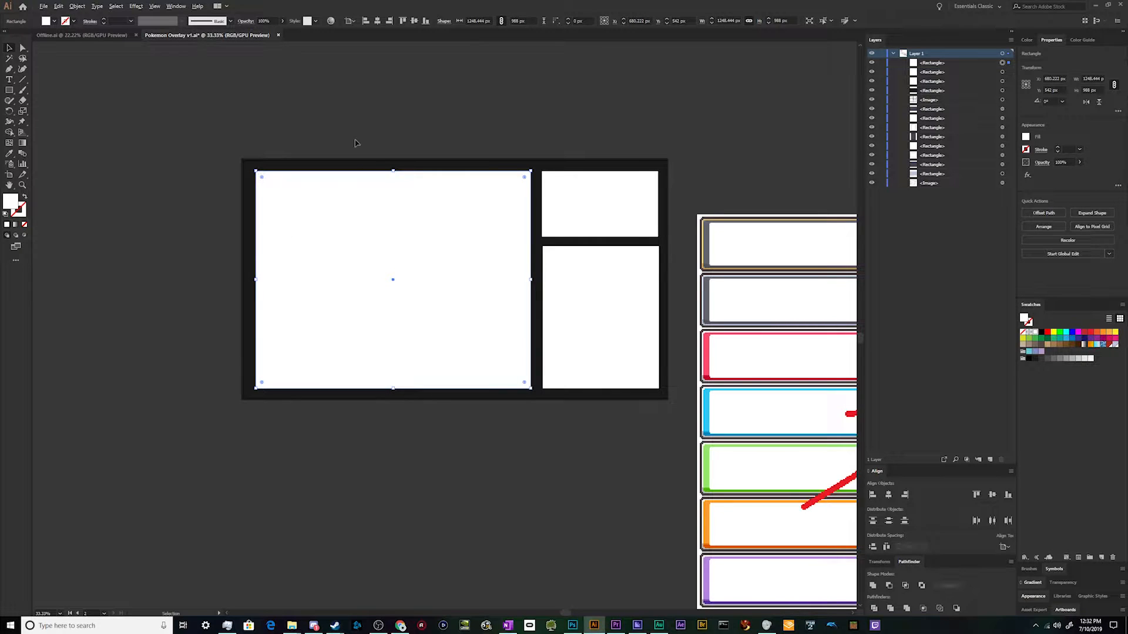
Show the rulers, add a horizontal guide along the small box's top edge and match the large box's top edge to it
scroll(492, 141, "up", 5)
scroll(787, 316, "up", 2)
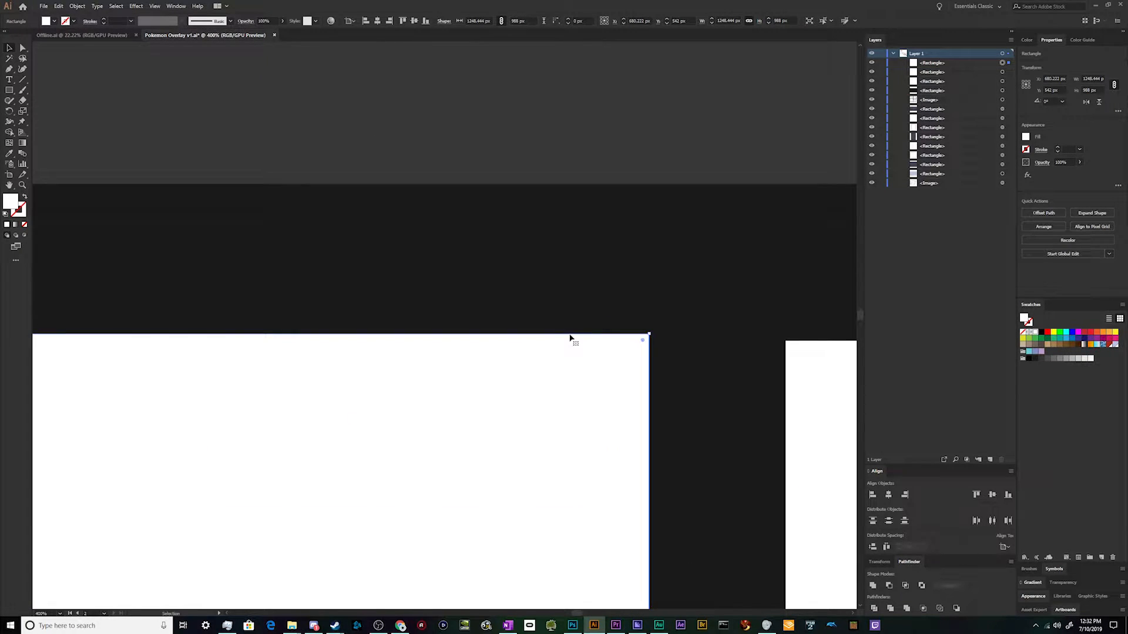
left_click_drag(650, 334, 651, 337)
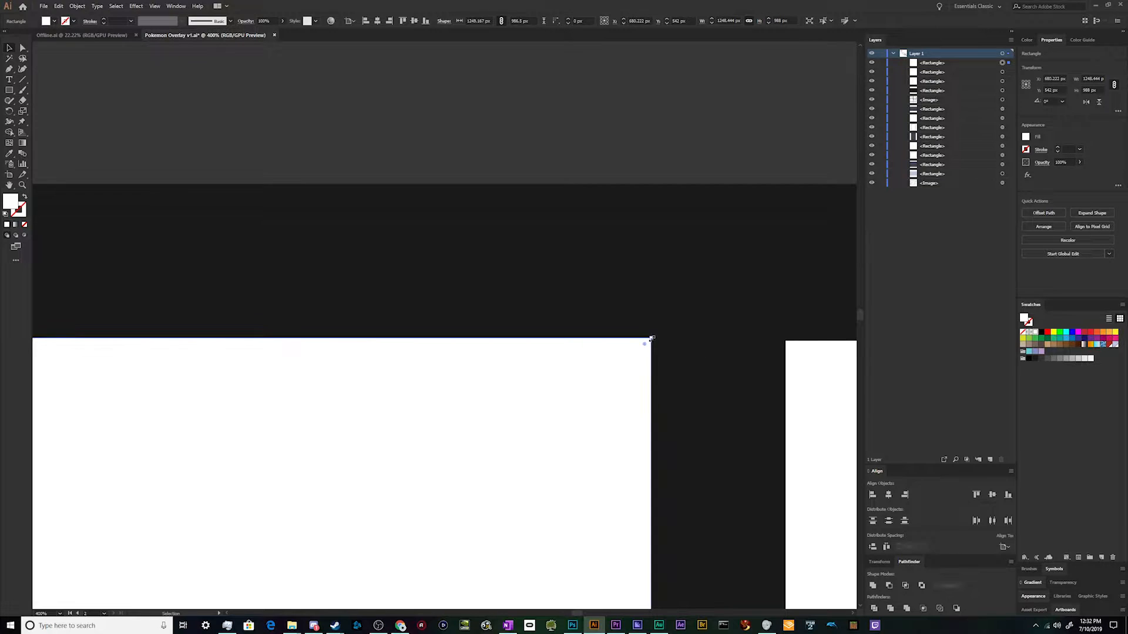
key("ctrl+r")
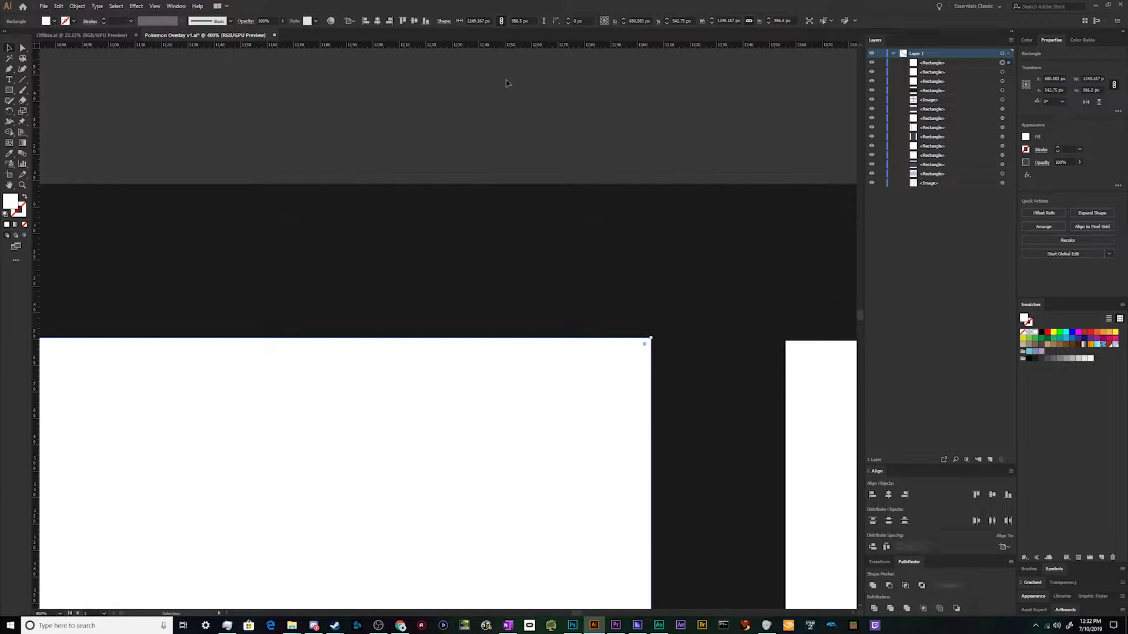
left_click_drag(510, 44, 579, 341)
left_click(576, 395)
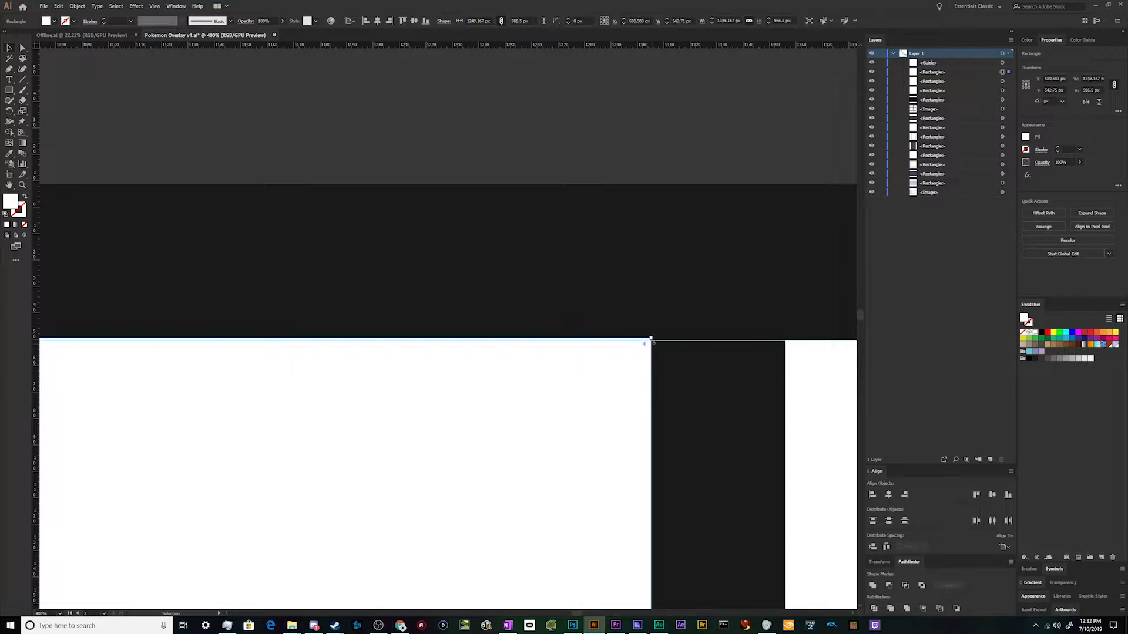
left_click_drag(651, 337, 650, 340)
scroll(455, 294, "down", 8)
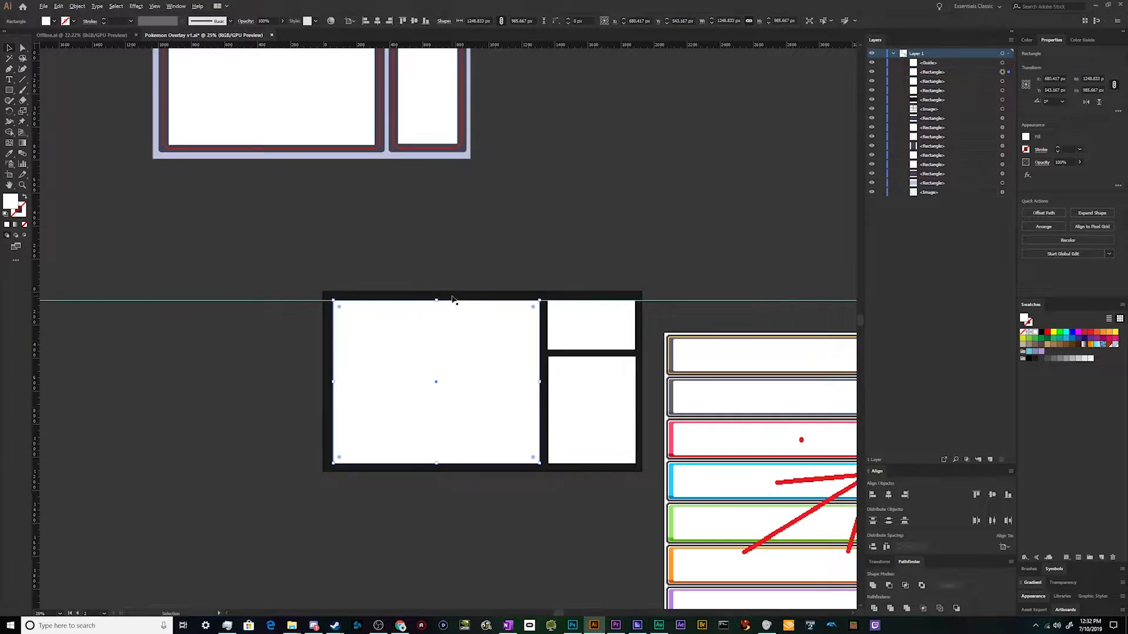
left_click(408, 496)
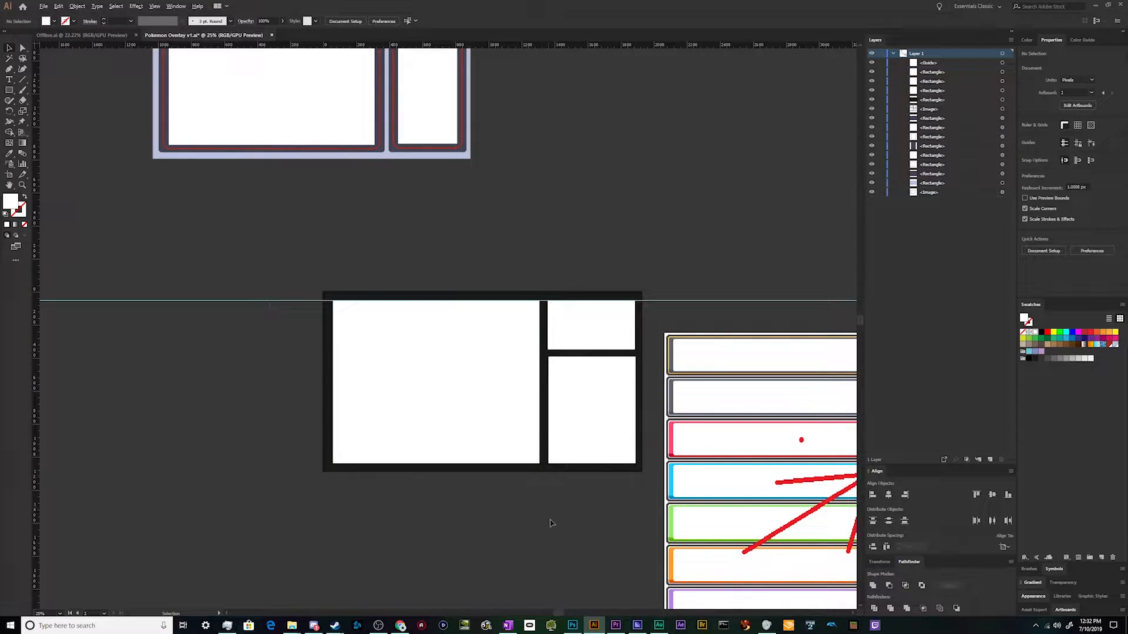
Group the three white boxes, centre the group horizontally and vertically on the artboard, and ungroup them
left_click(509, 424)
left_click(605, 422, "shift")
left_click(597, 333, "shift")
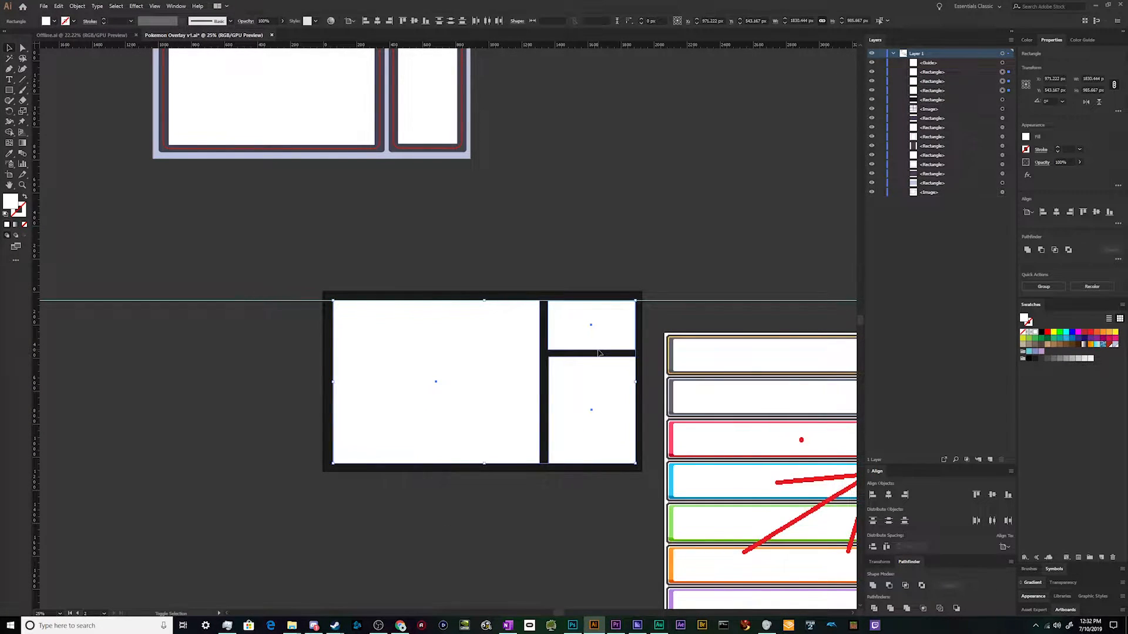
scroll(479, 339, "up", 1)
key("ctrl+g")
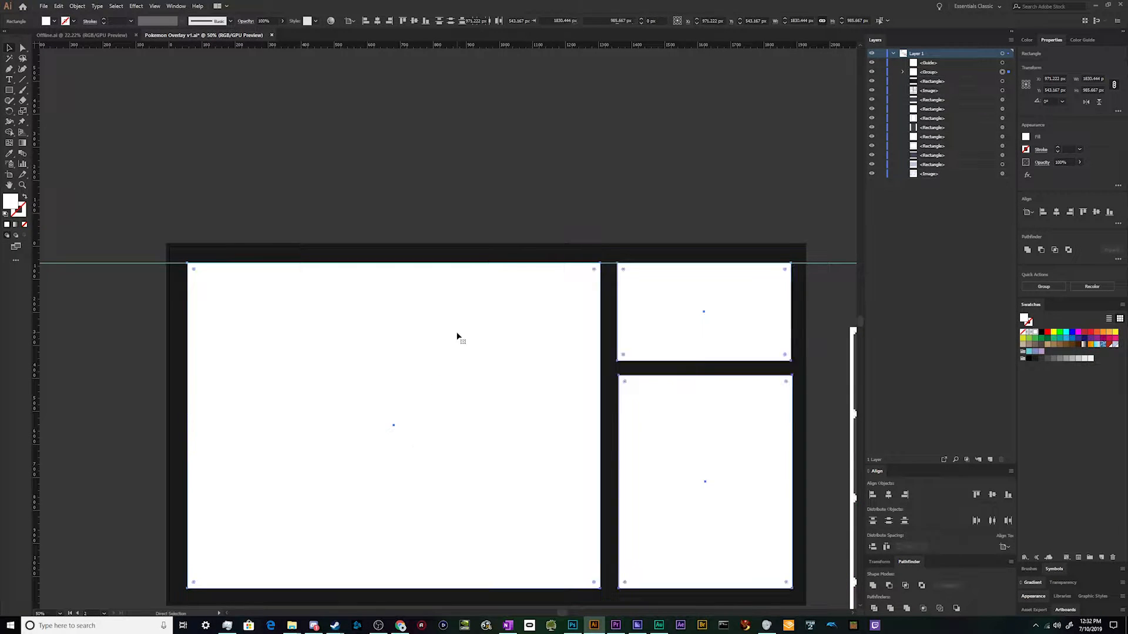
left_click(377, 21)
left_click(414, 20)
right_click(468, 402)
left_click(511, 470)
Delete the horizontal guide running along the boxes' top edge
left_click_drag(838, 215, 827, 317)
key("Delete")
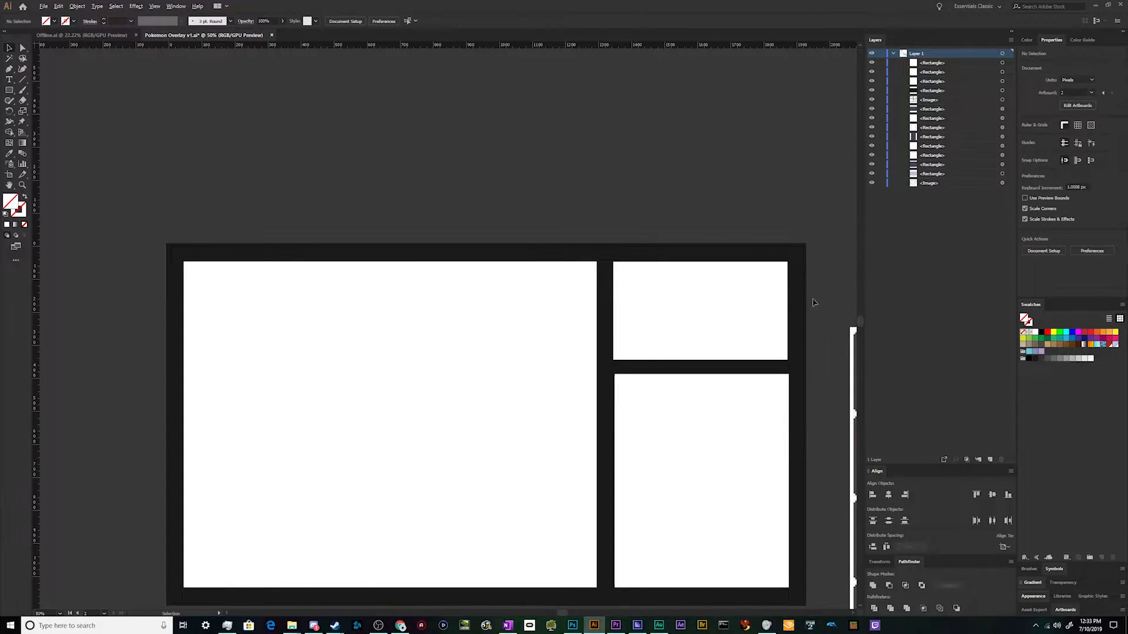
scroll(709, 292, "down", 2)
scroll(681, 277, "up", 1)
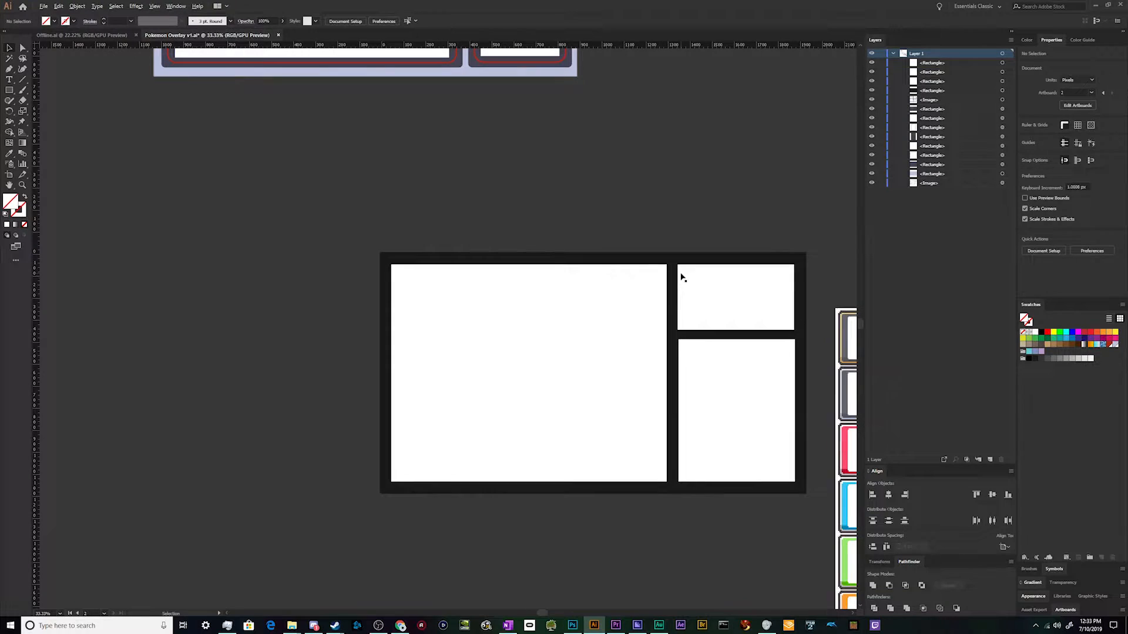
Round all corners of the three white boxes together with a radius of about 36 px
left_click(586, 373)
left_click(713, 370, "shift")
left_click(762, 289, "shift")
scroll(612, 221, "up", 3)
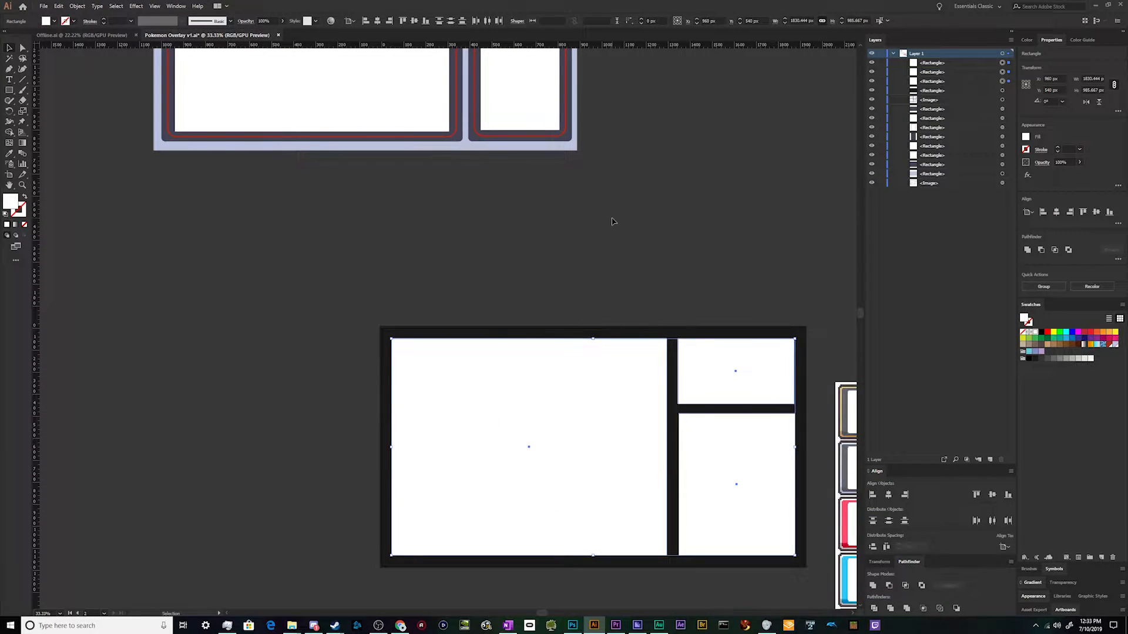
scroll(612, 222, "up", 6)
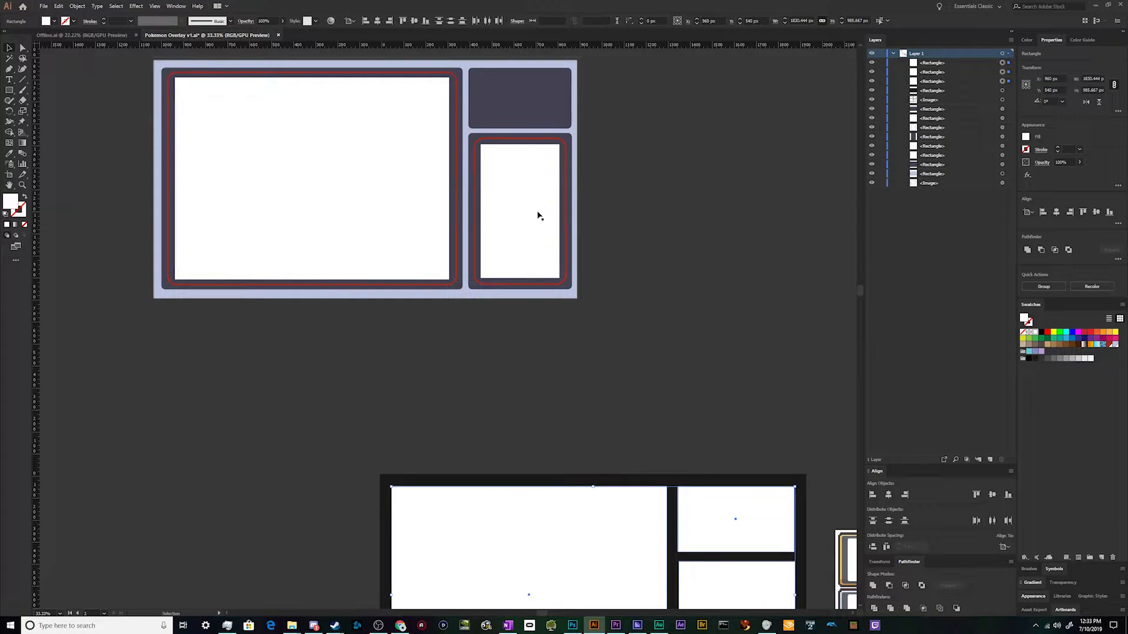
scroll(524, 380, "down", 6)
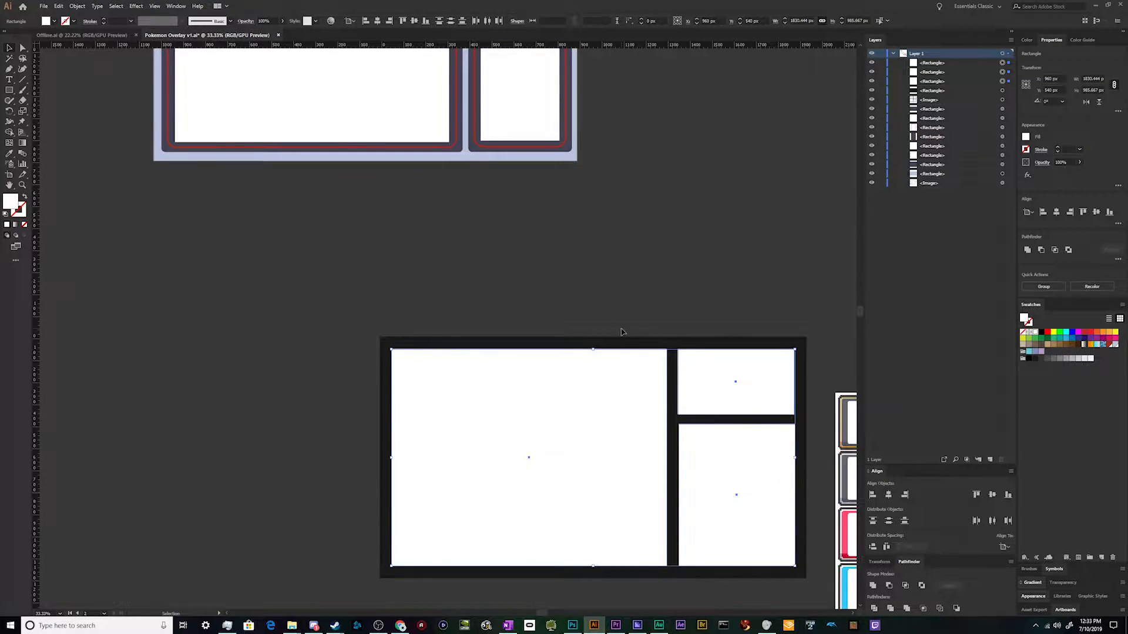
scroll(621, 333, "up", 2)
scroll(622, 330, "down", 3)
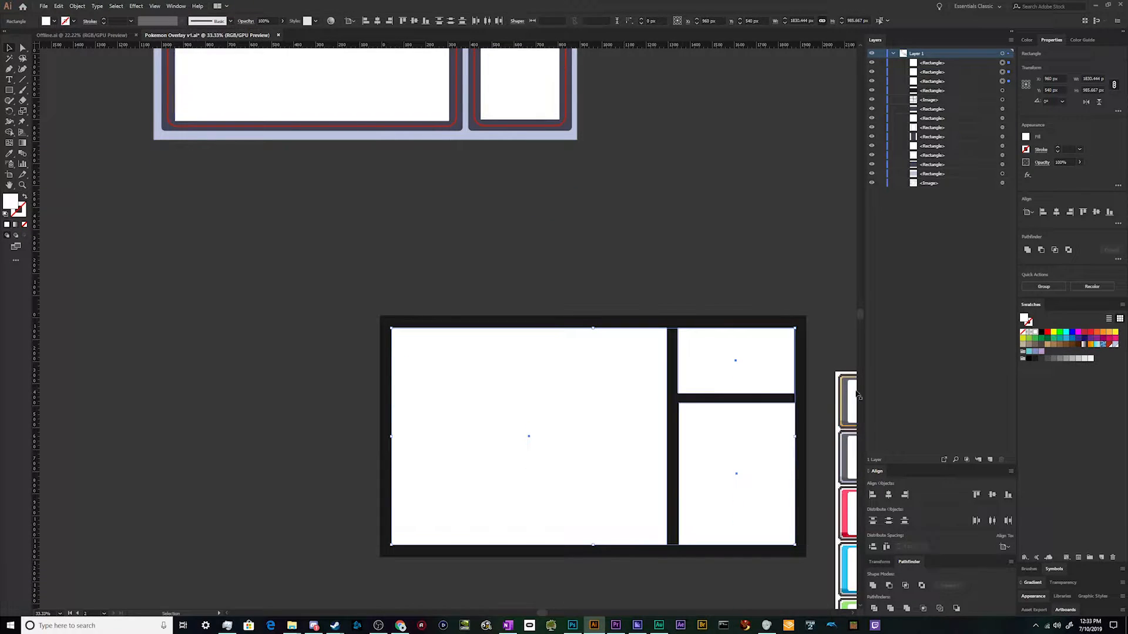
key("a")
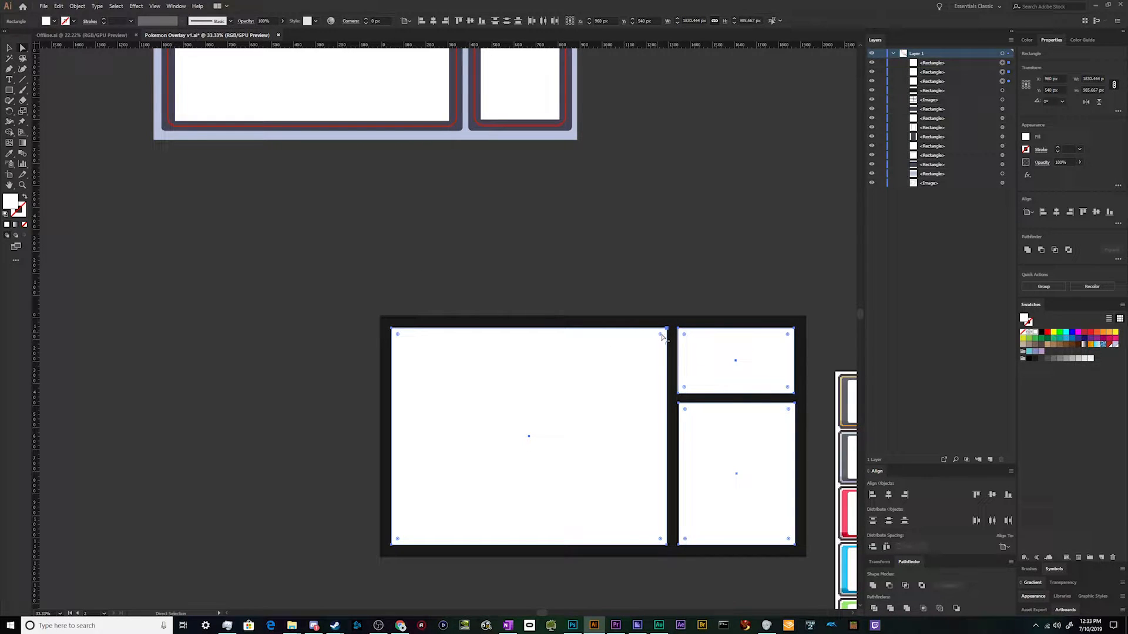
scroll(661, 337, "up", 5)
mouse_move(694, 292)
left_mouse_down()
mouse_move(683, 302)
mouse_move(700, 284)
left_mouse_up()
scroll(721, 266, "down", 4)
scroll(702, 244, "down", 4)
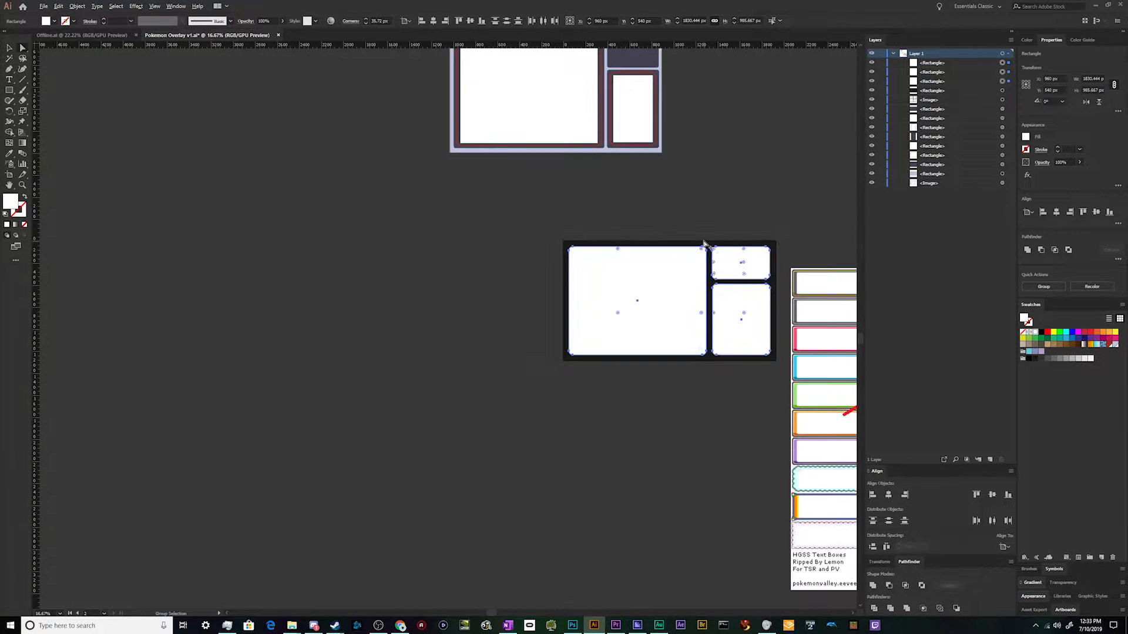
Reduce the corner radius of all three white boxes to about 20 px
scroll(706, 244, "up", 2)
scroll(691, 272, "up", 3)
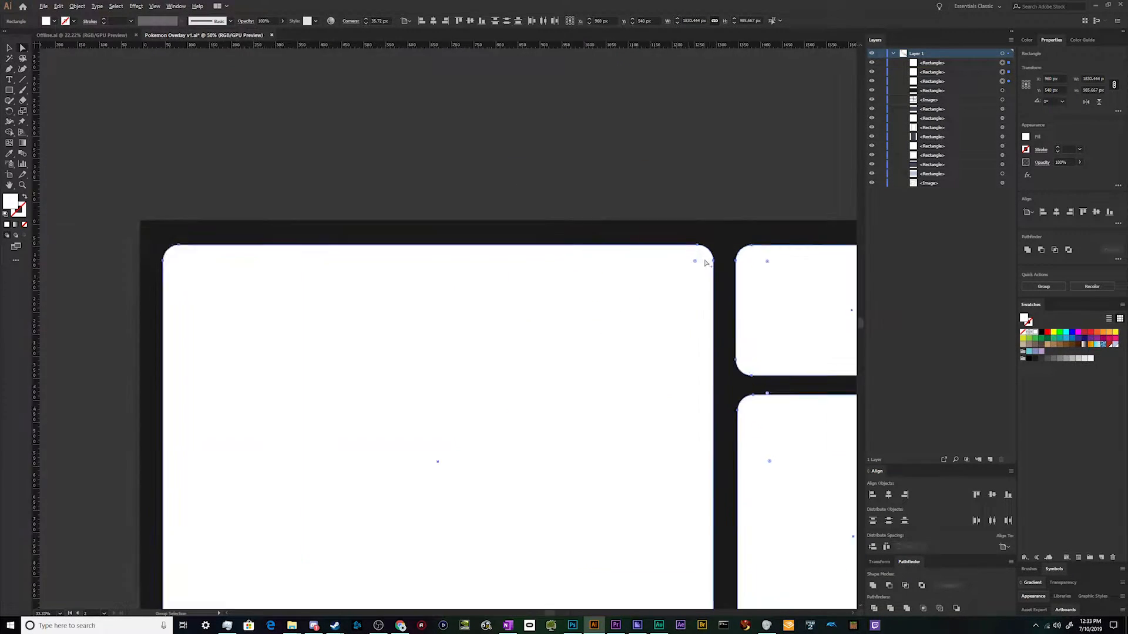
left_click_drag(693, 263, 707, 249)
scroll(712, 247, "down", 3)
scroll(711, 246, "down", 1)
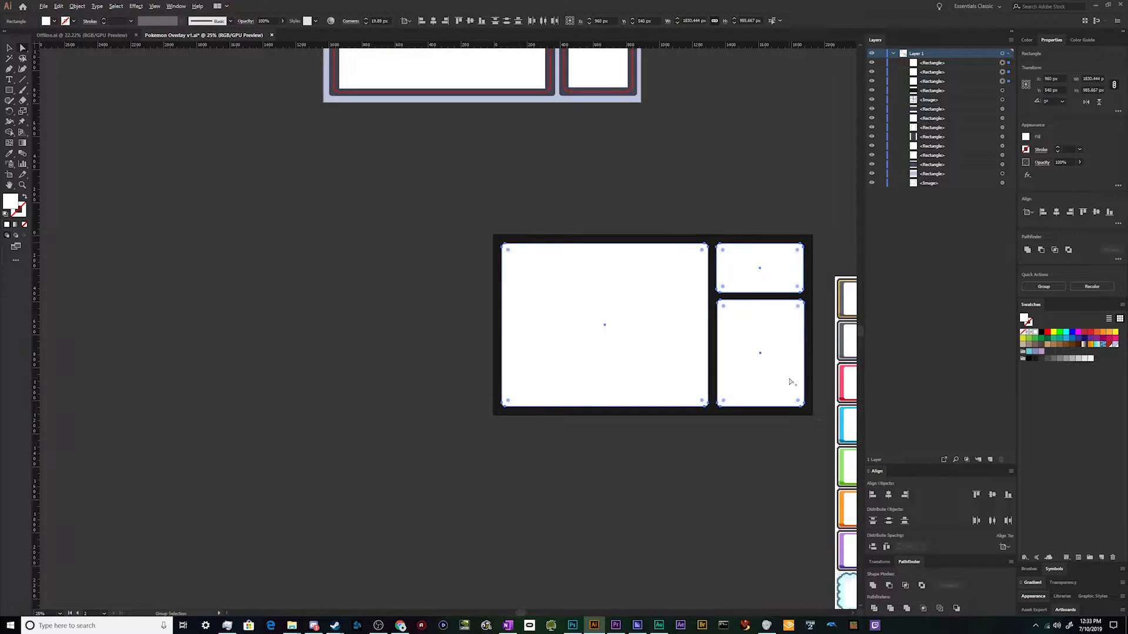
Examine how the bottom edges of the large and tall white boxes line up and the gap between them
scroll(793, 382, "up", 2)
left_click(738, 524)
left_click(727, 397)
scroll(615, 427, "up", 5)
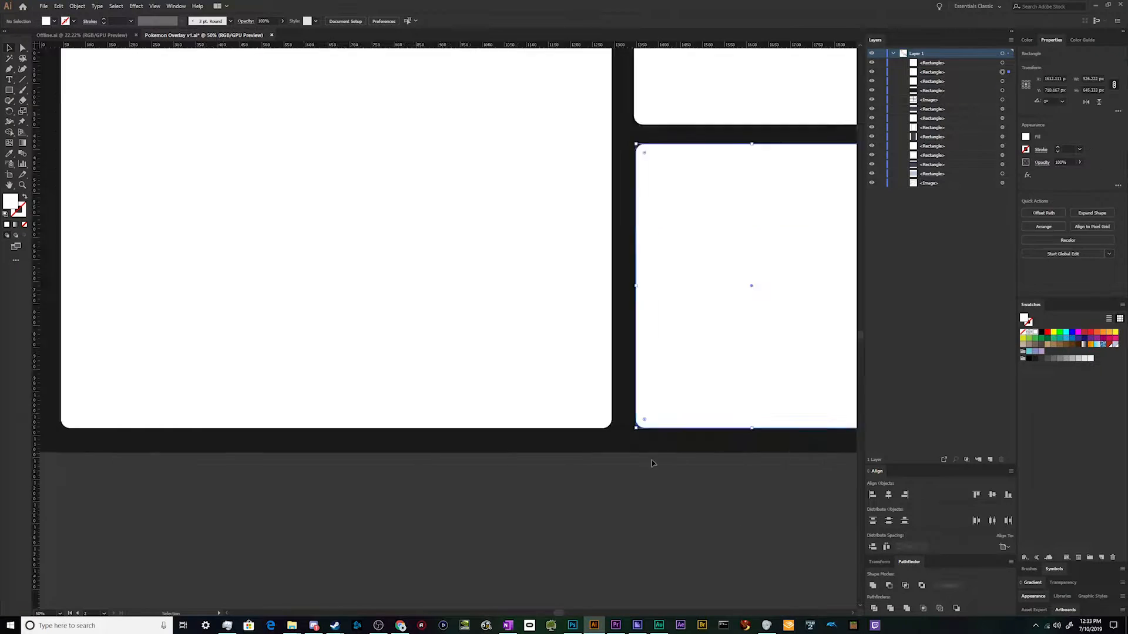
scroll(595, 385, "down", 3)
left_click(502, 317, "shift")
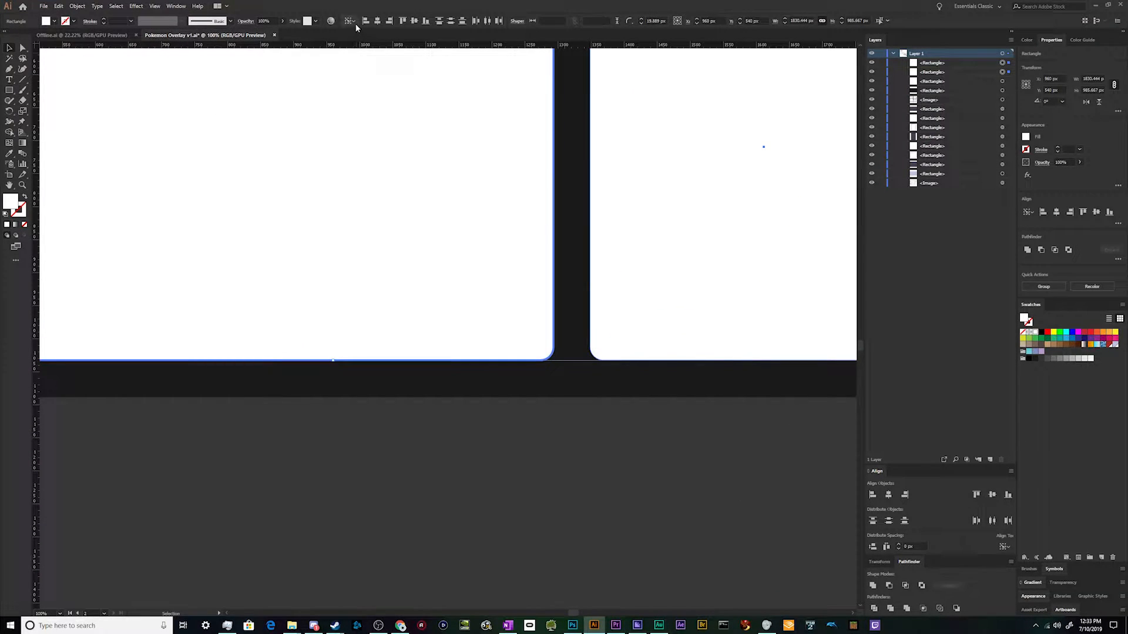
scroll(463, 157, "down", 5)
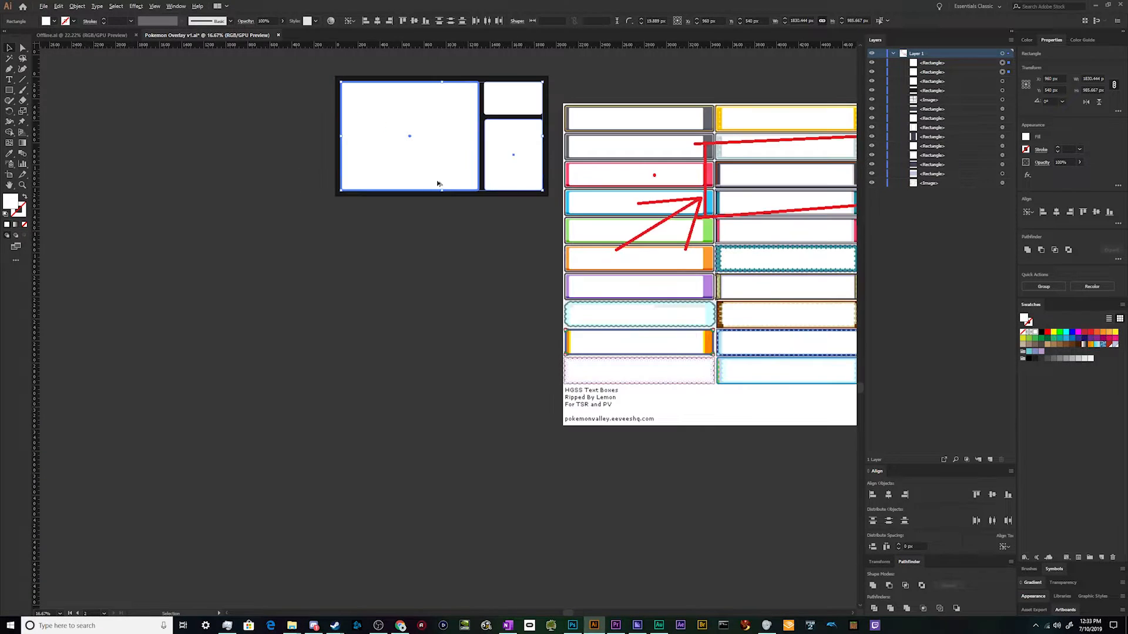
scroll(453, 206, "up", 6)
scroll(452, 206, "up", 2)
left_click(499, 143)
left_click(498, 297)
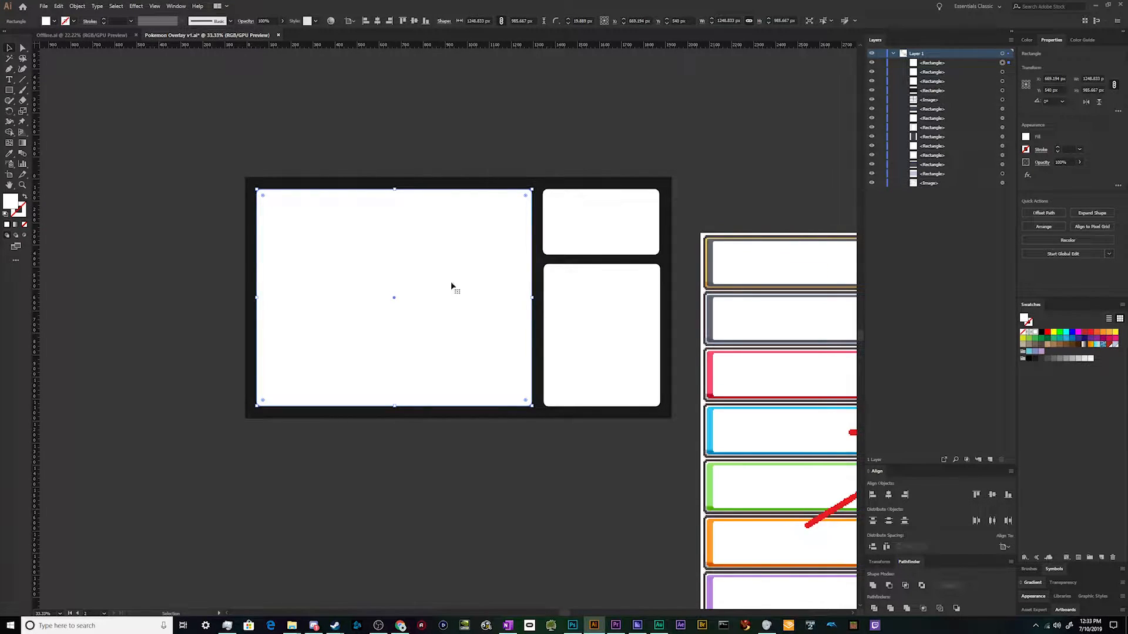
left_click(590, 295, "shift")
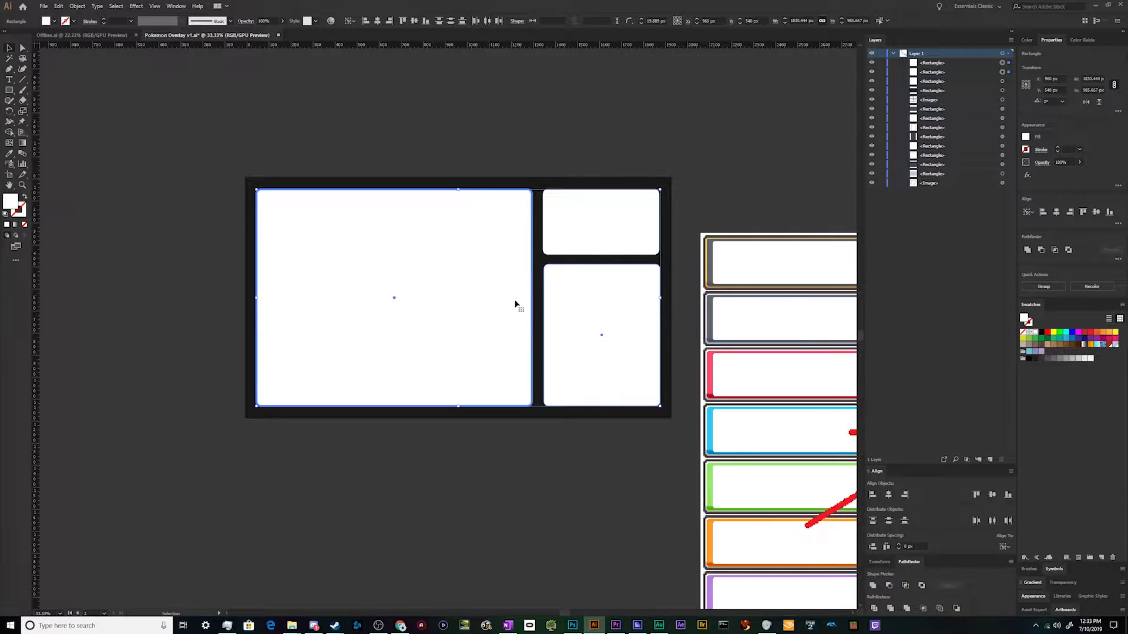
scroll(531, 283, "up", 4)
scroll(510, 326, "down", 5)
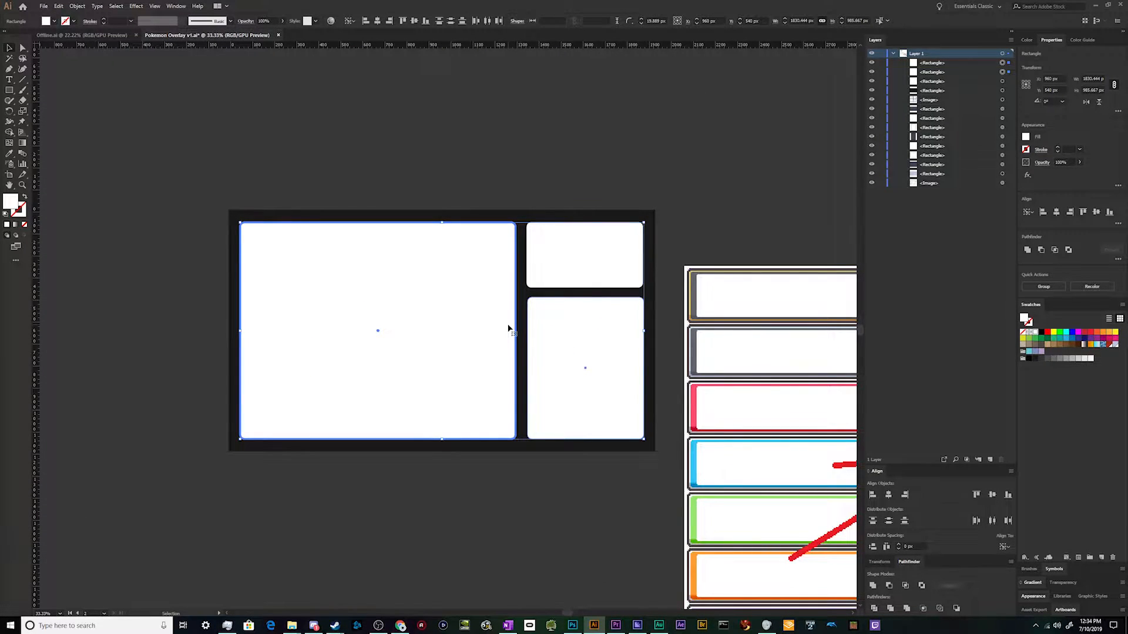
Examine the nested frames of the earlier overlay as a reference for the new boxes
left_click(531, 470)
left_click(632, 399)
left_click(584, 534)
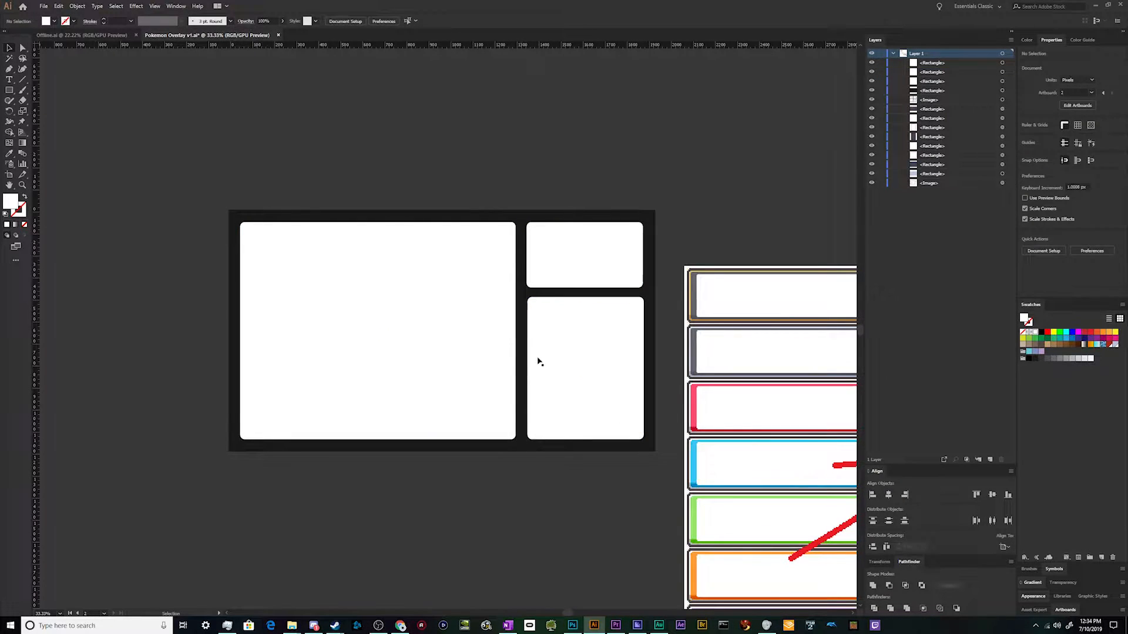
scroll(420, 284, "up", 3)
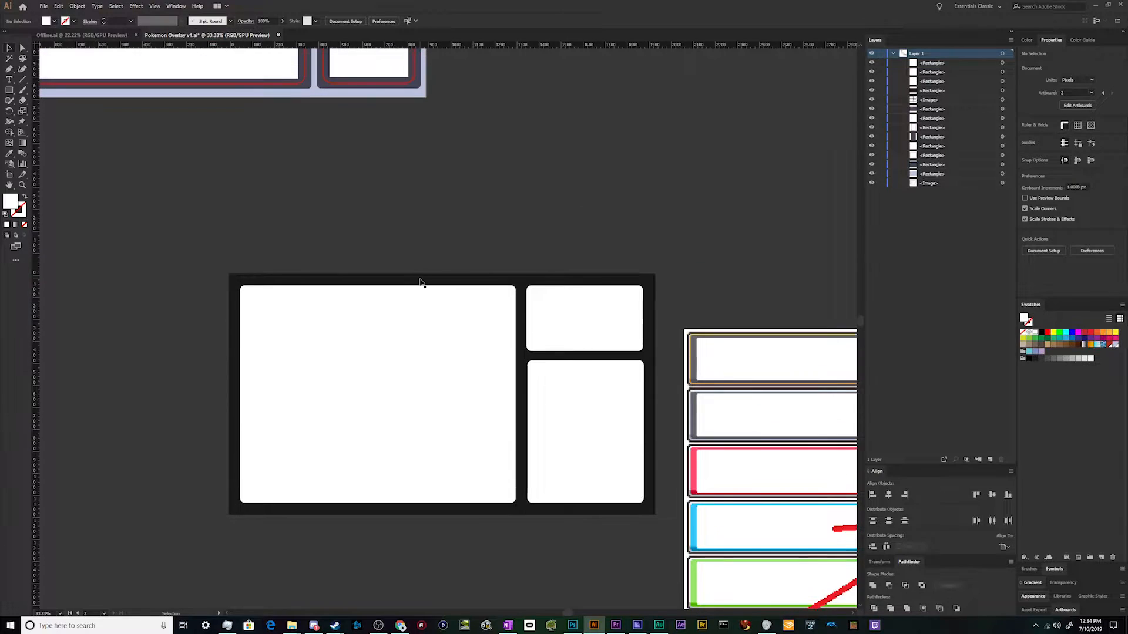
scroll(420, 284, "up", 2)
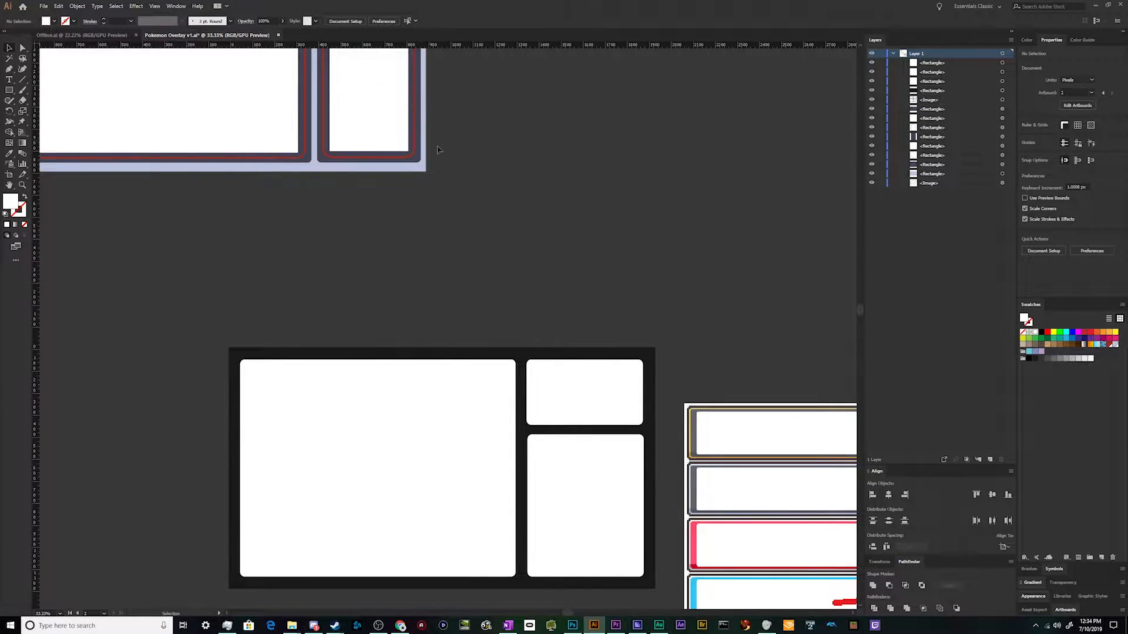
scroll(352, 116, "up", 5)
scroll(259, 164, "down", 8)
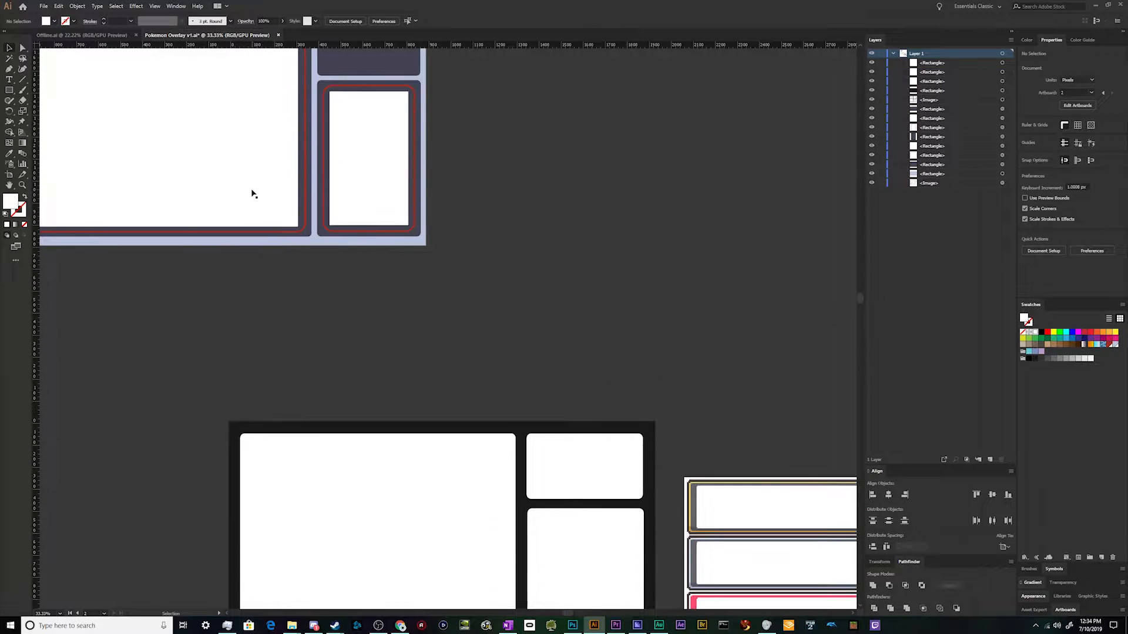
Duplicate the large white box in place and shrink the copy inside the original, leaving a border all around
mouse_move(369, 390)
left_mouse_down("alt")
mouse_move(392, 400)
mouse_move(379, 399)
left_mouse_up("alt")
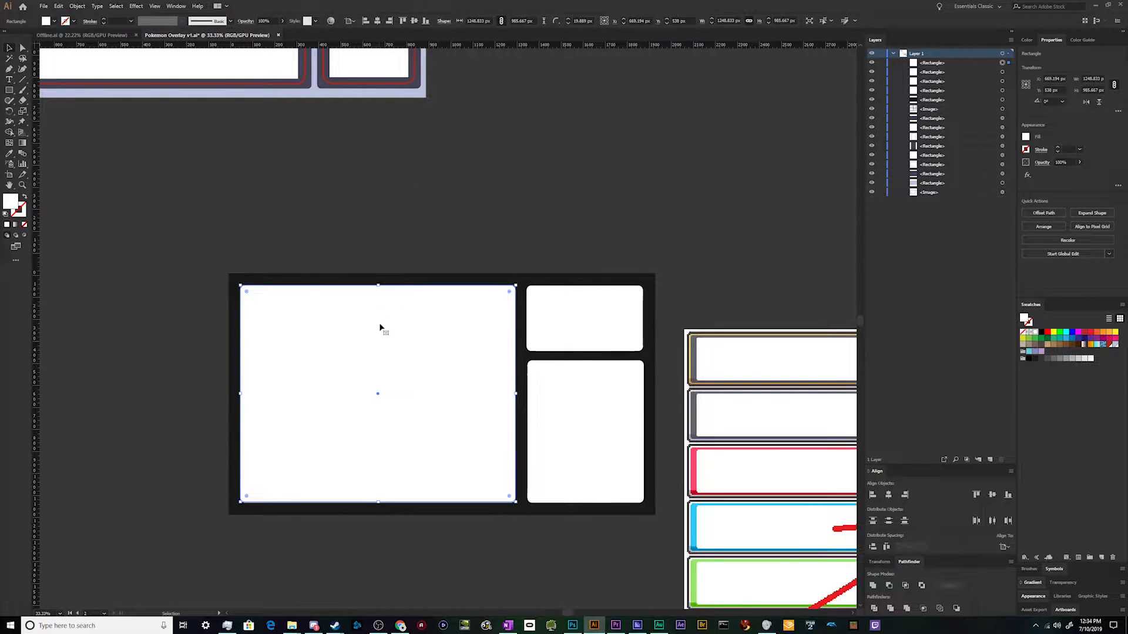
left_click_drag(378, 286, 384, 360)
key("ctrl+z")
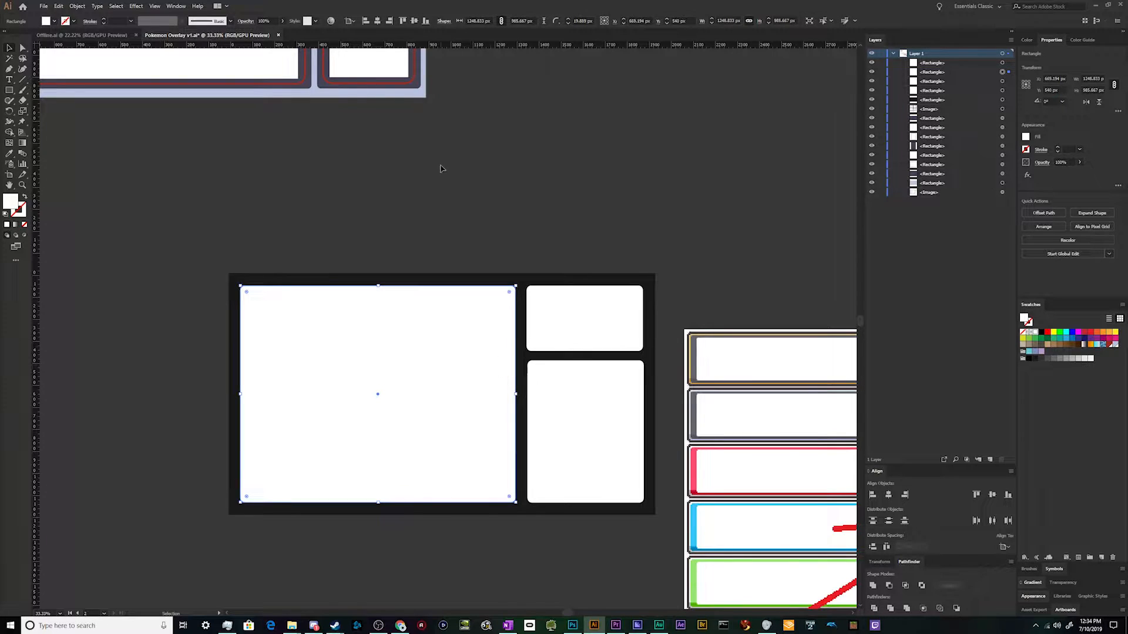
Fill the outer large box with a dark grey swatch so it frames the smaller white copy
left_click(58, 21)
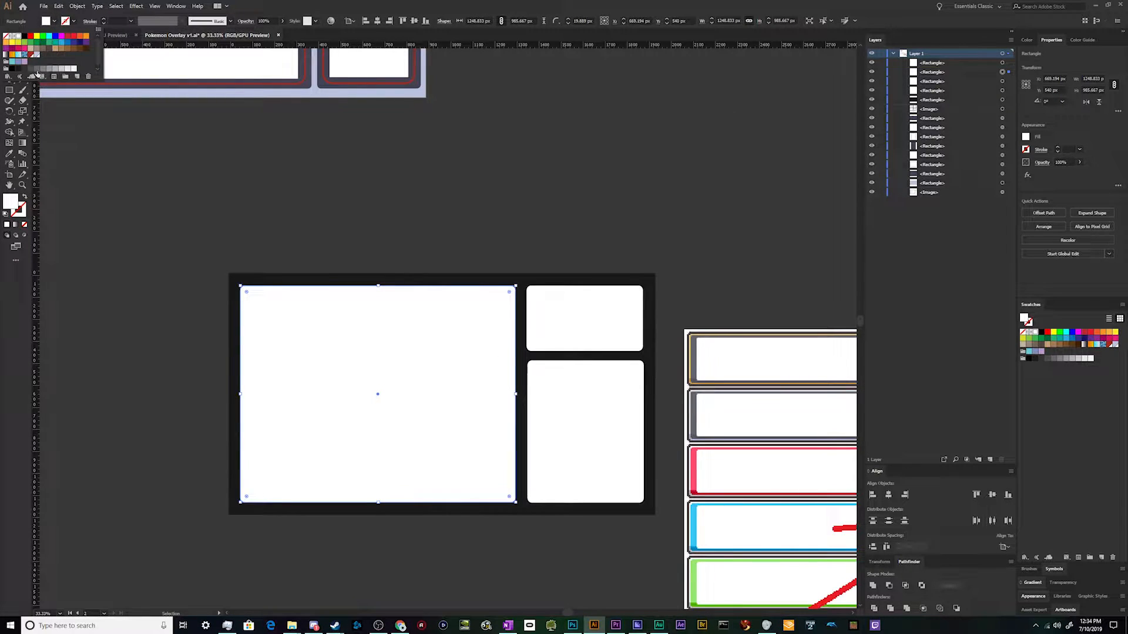
left_click(31, 69)
left_click(289, 284)
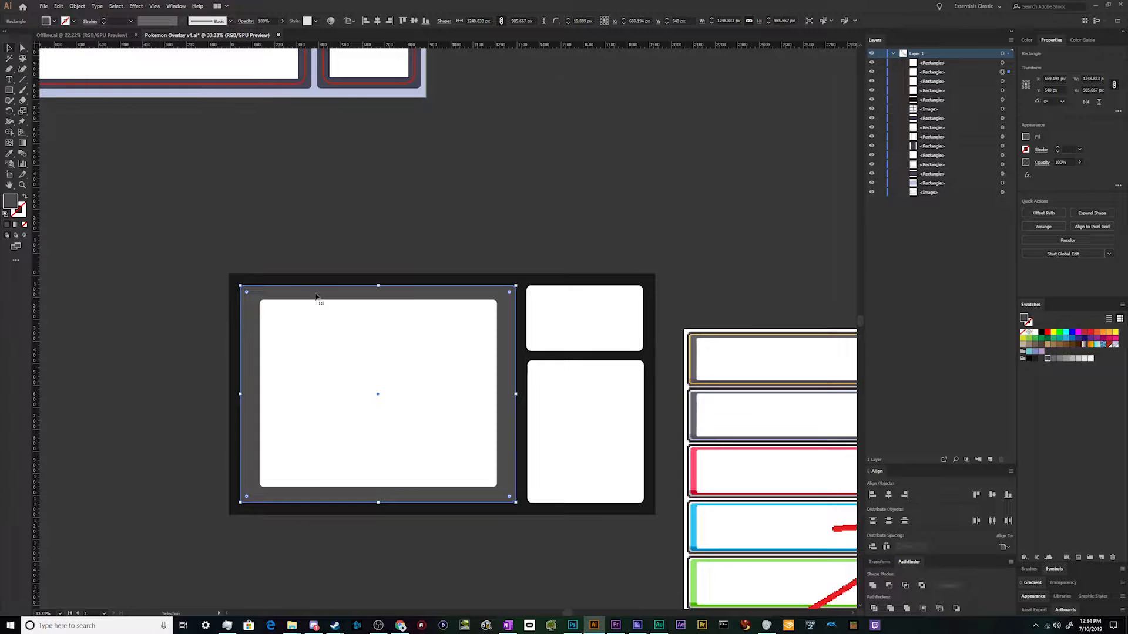
left_click(361, 199)
Duplicate the tall white box in place and shrink the copy to about 473 by 580 px inside the original
left_click(586, 443)
left_click(586, 443)
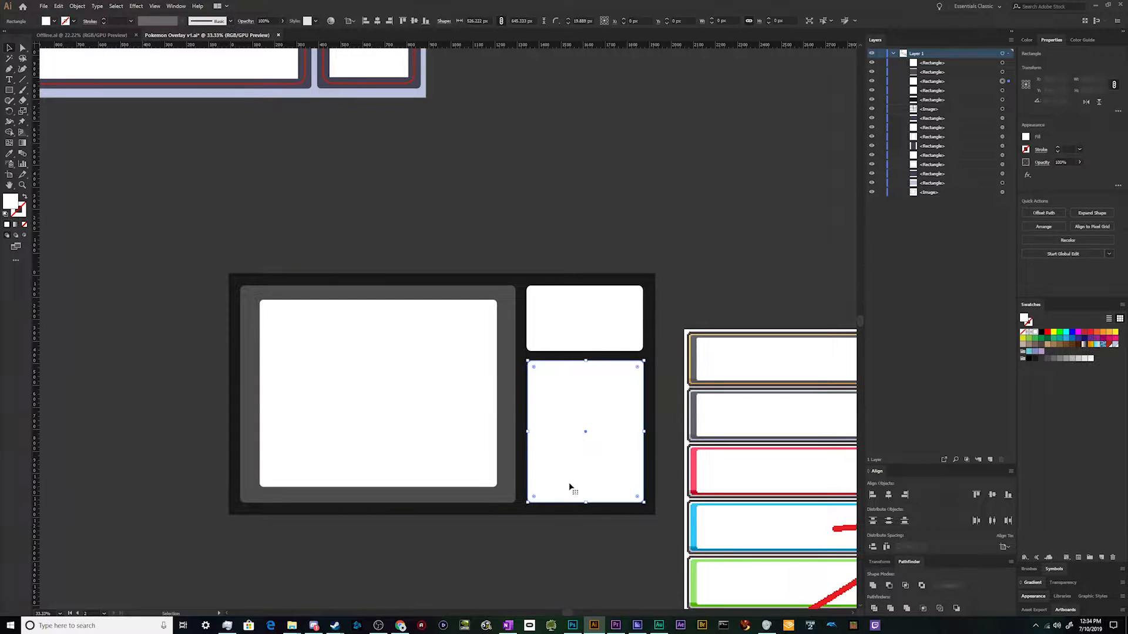
left_click_drag(589, 504, 588, 487)
mouse_move(591, 458)
left_mouse_down()
mouse_move(586, 498)
mouse_move(595, 465)
left_mouse_up()
Fill the outer tall box with the same dark grey as the large box's frame
left_click(597, 364)
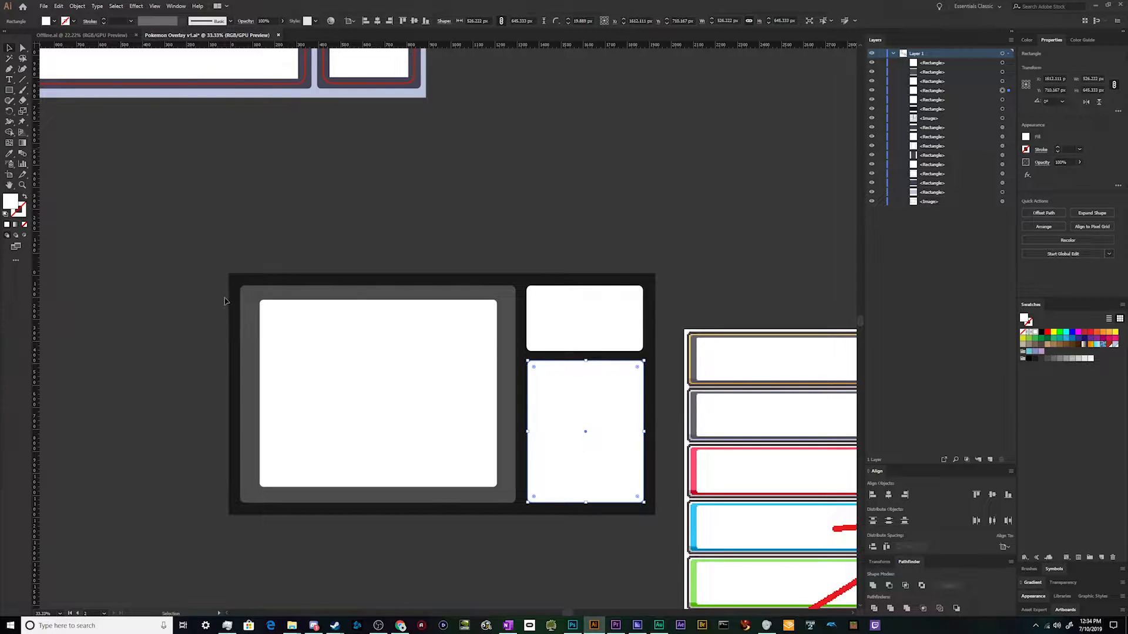
left_click(248, 299)
left_click(50, 24)
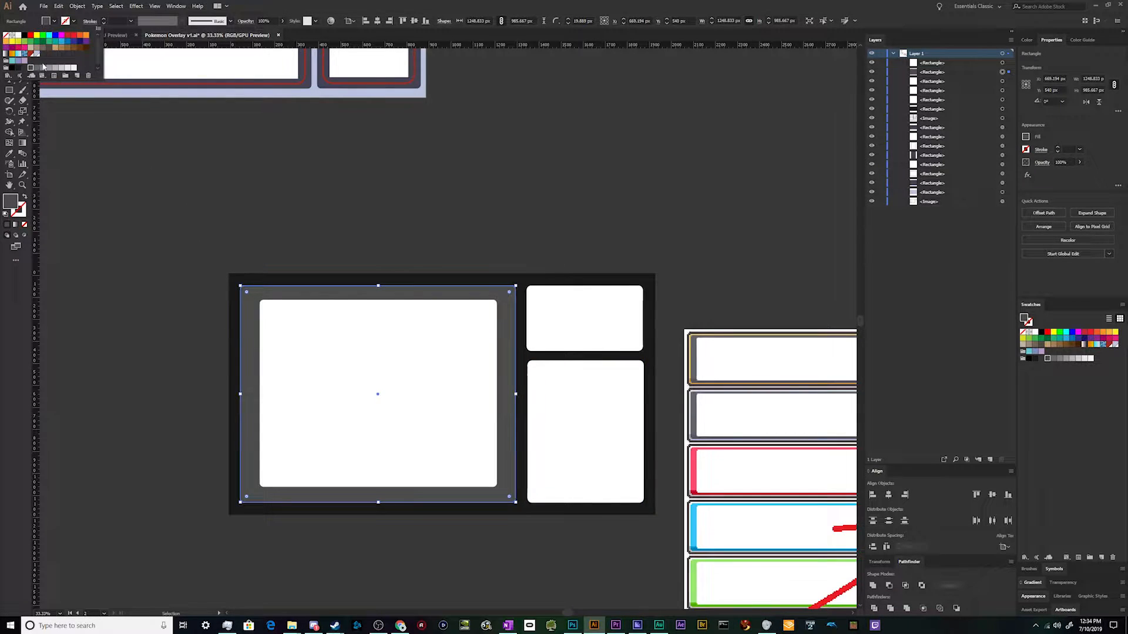
left_click(534, 467)
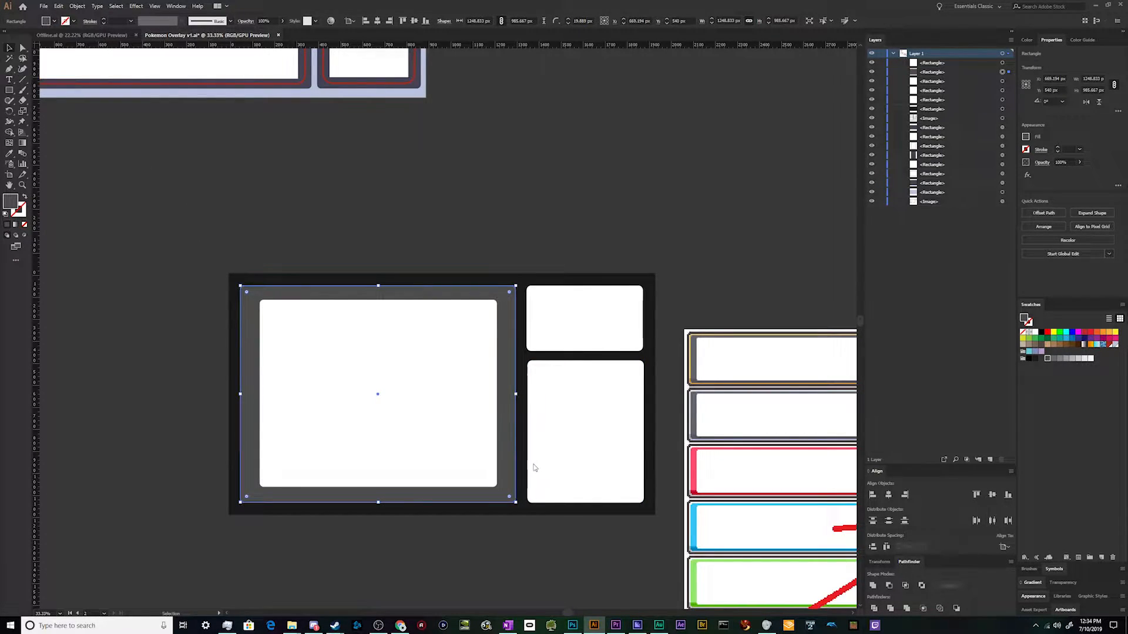
left_click(530, 403)
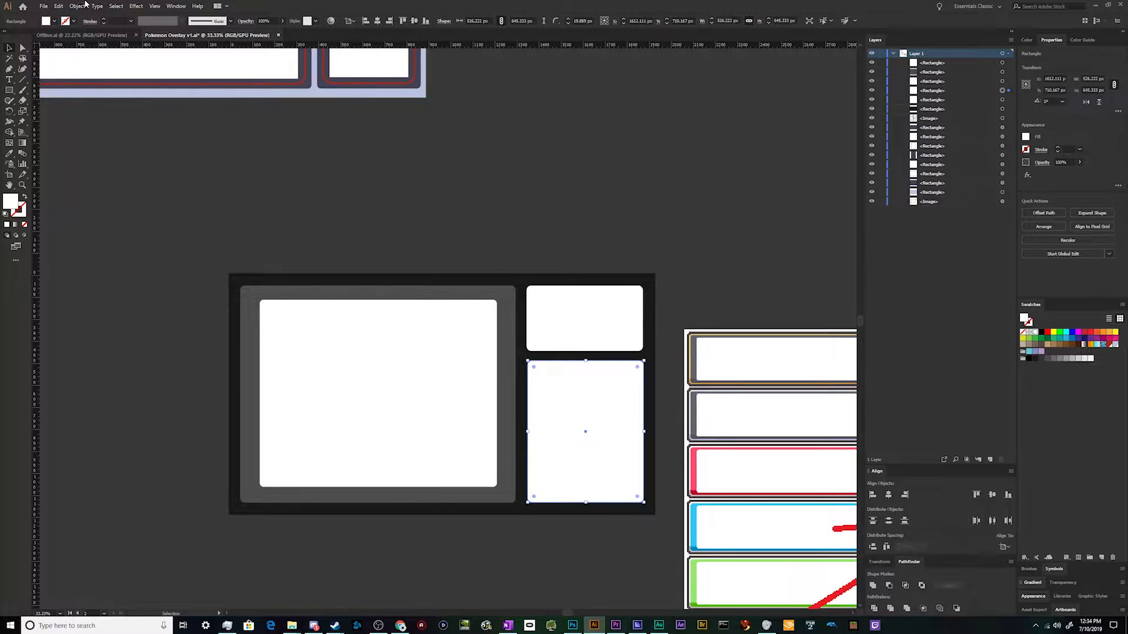
left_click(55, 21)
left_click(30, 69)
left_click(280, 185)
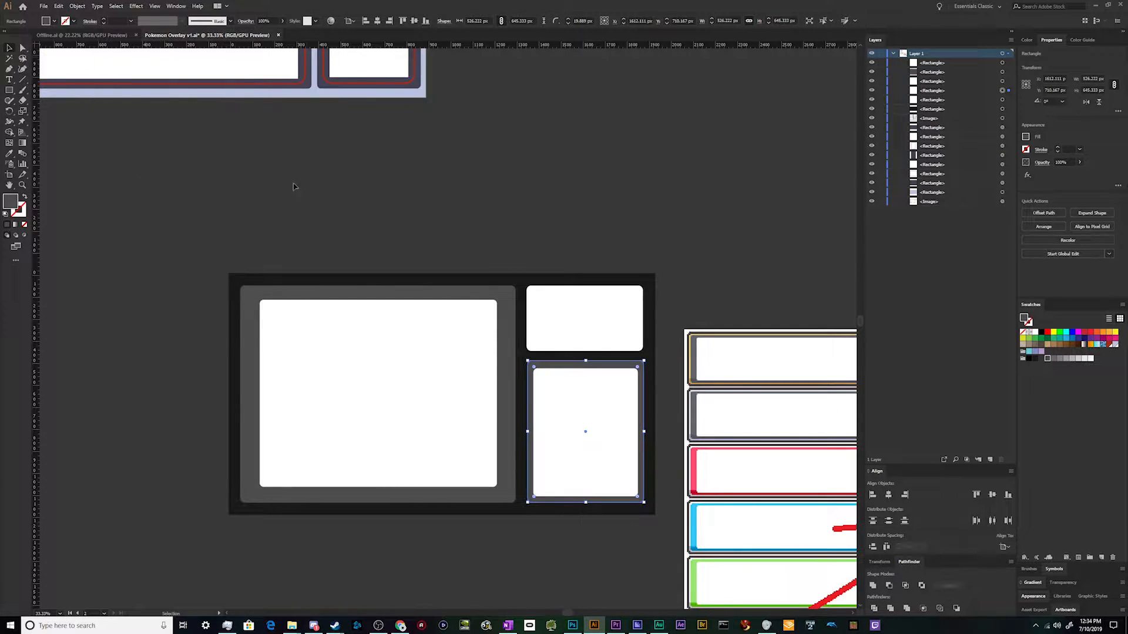
Extend the inner tall box upward to a height of about 597 px and nudge it 4 px down
left_click(585, 431)
scroll(585, 430, "up", 3)
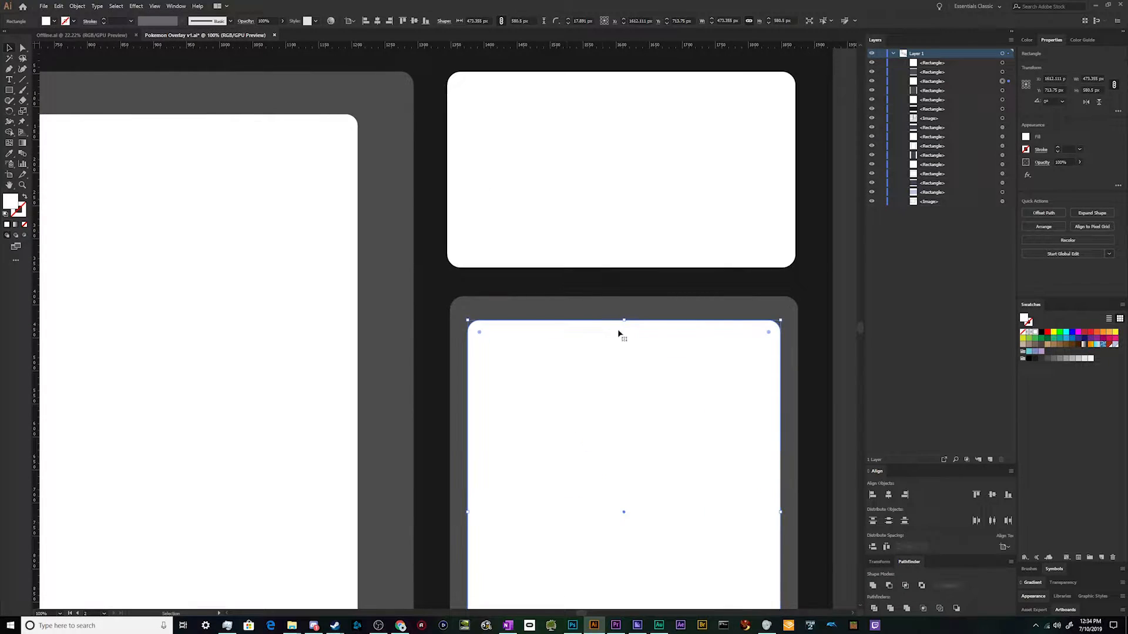
left_click_drag(626, 320, 626, 312)
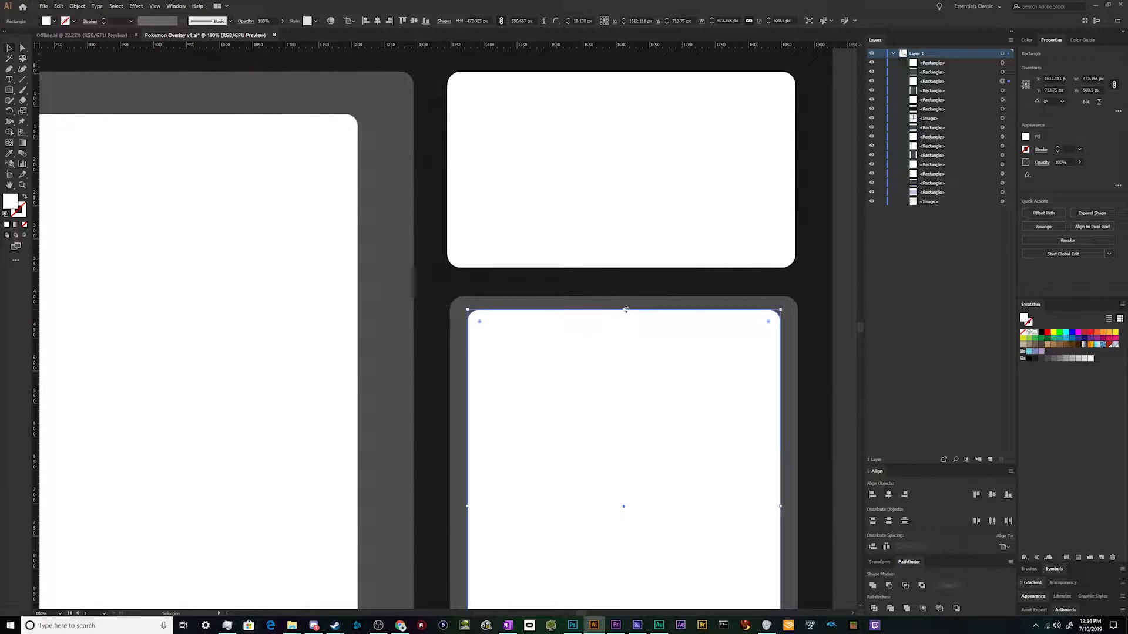
scroll(605, 290, "down", 6)
key("Down")
key("Down")
key("Down")
key("Down")
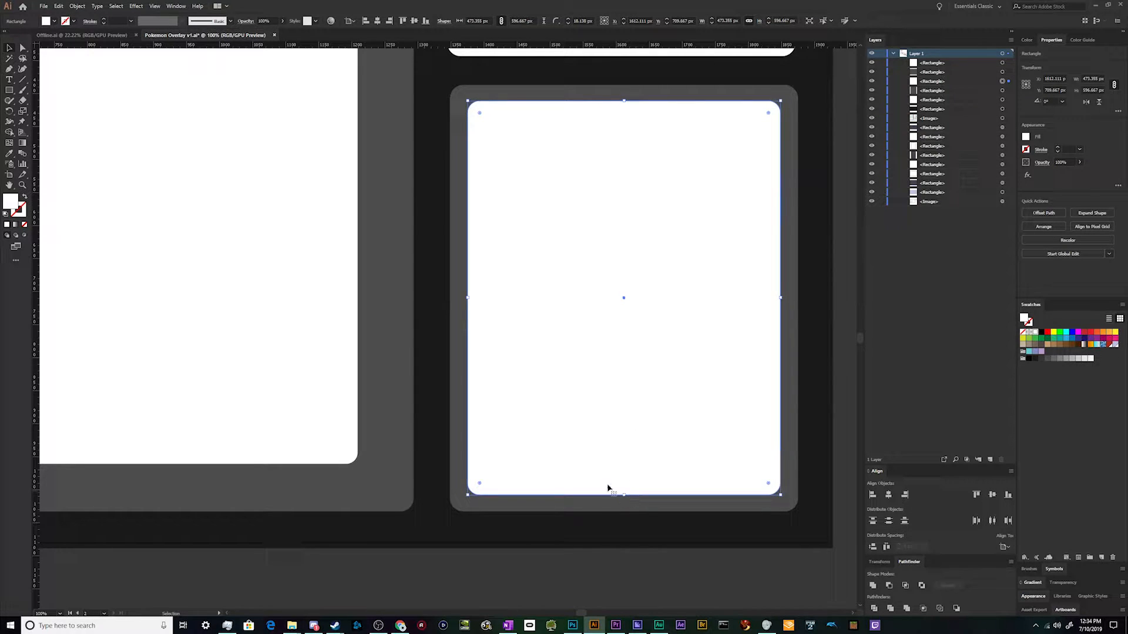
Duplicate the small white box above the tall one in place and shrink the copy inside the original
scroll(463, 233, "down", 1)
scroll(462, 233, "down", 2)
scroll(430, 180, "up", 3)
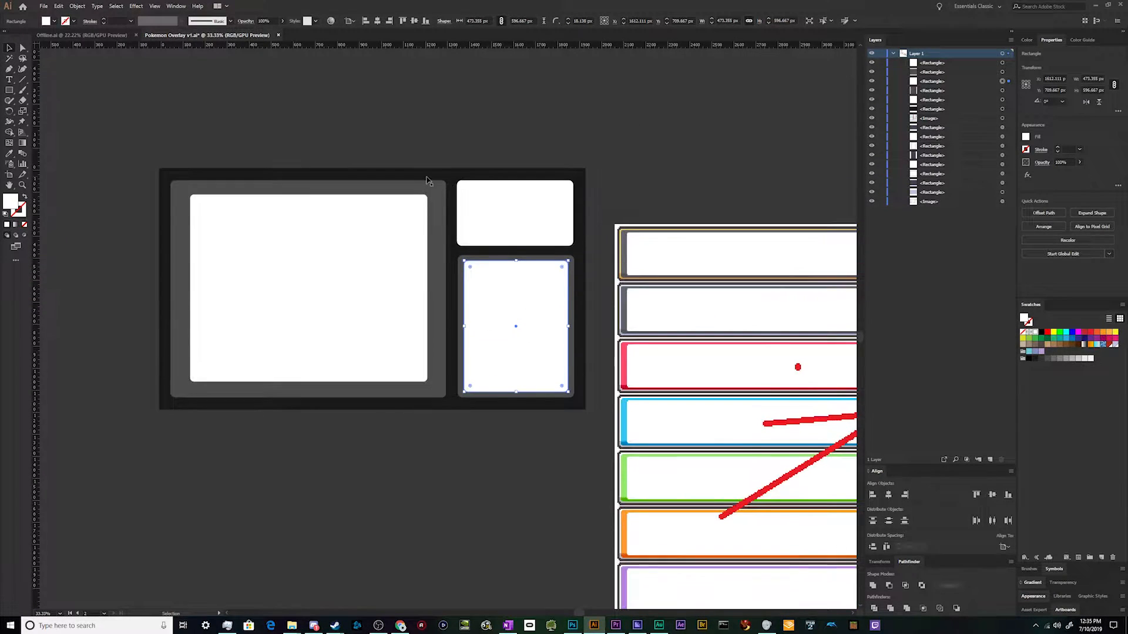
left_click(430, 180)
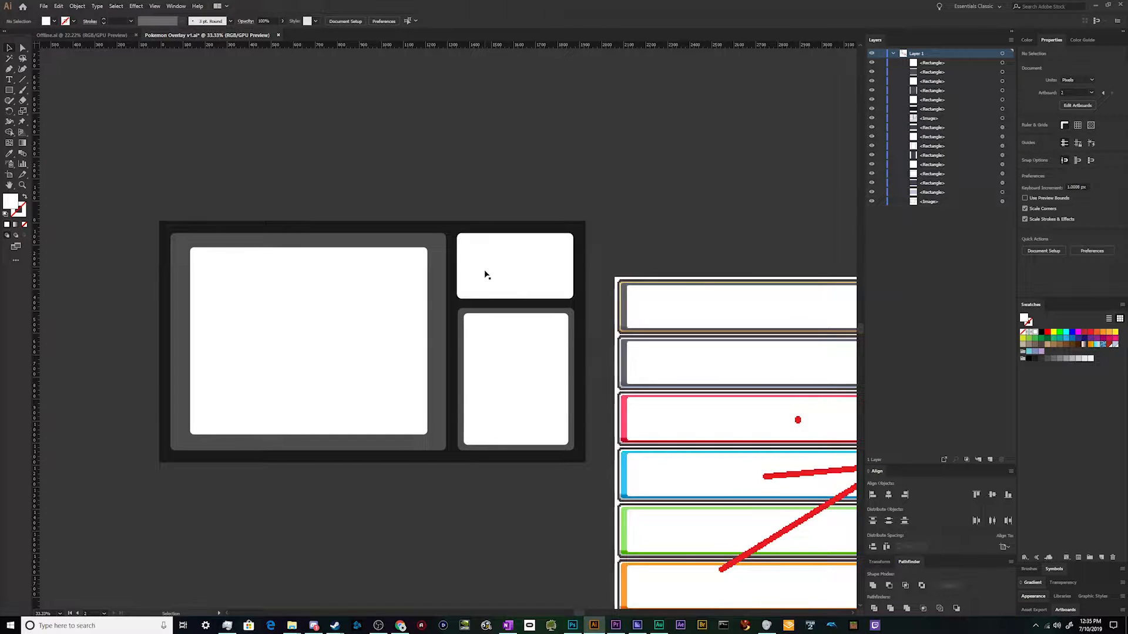
scroll(518, 336, "up", 2)
scroll(493, 372, "up", 2)
mouse_move(527, 251)
left_mouse_down()
mouse_move(515, 293)
mouse_move(535, 236)
left_mouse_up()
left_click_drag(555, 285, 555, 280)
Fill the outer small box with the same dark grey as the other two frames
left_click(642, 276)
left_click(54, 21)
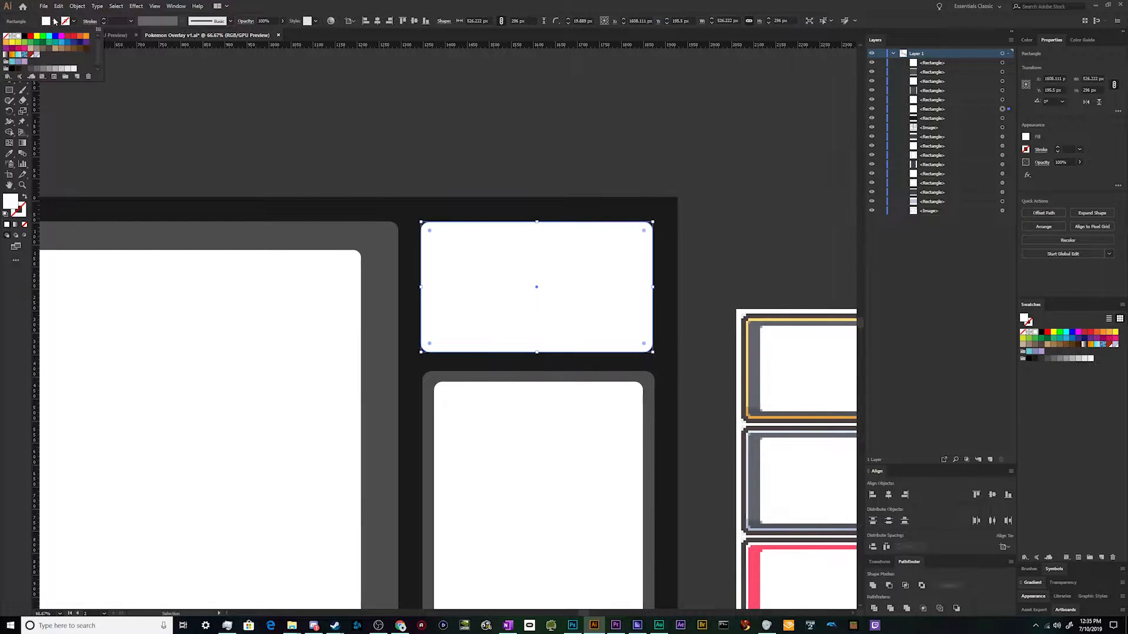
left_click(31, 70)
left_click(249, 131)
Resize the small inner white box to about 471 by 263 px and centre it horizontally and vertically in its grey frame
left_click(491, 261)
left_click_drag(434, 288, 433, 288)
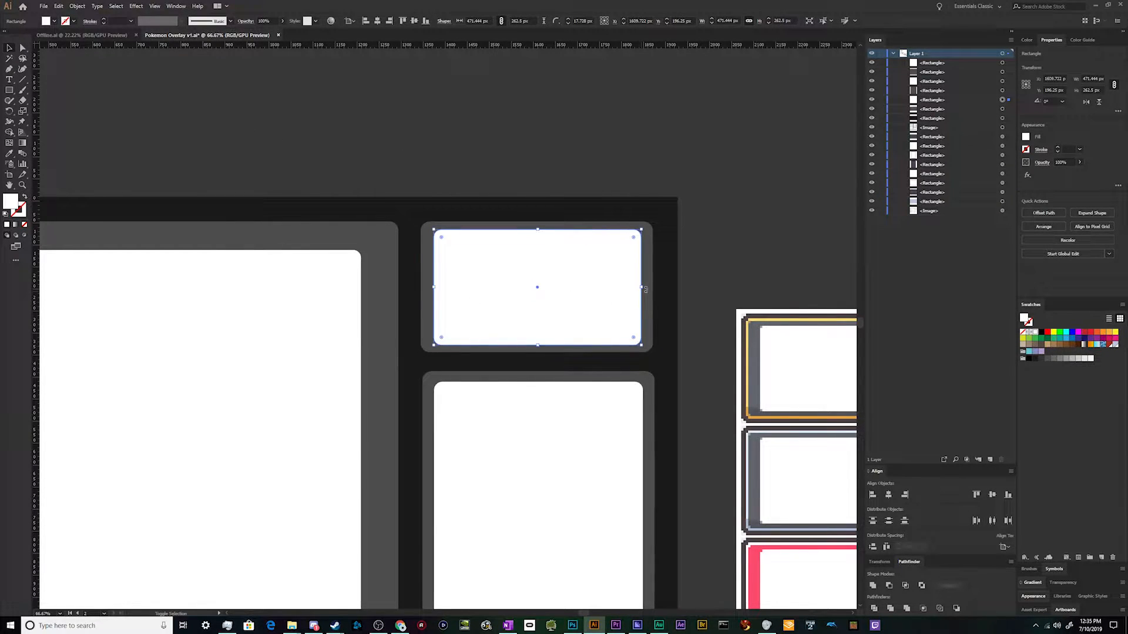
left_click(648, 300, "shift")
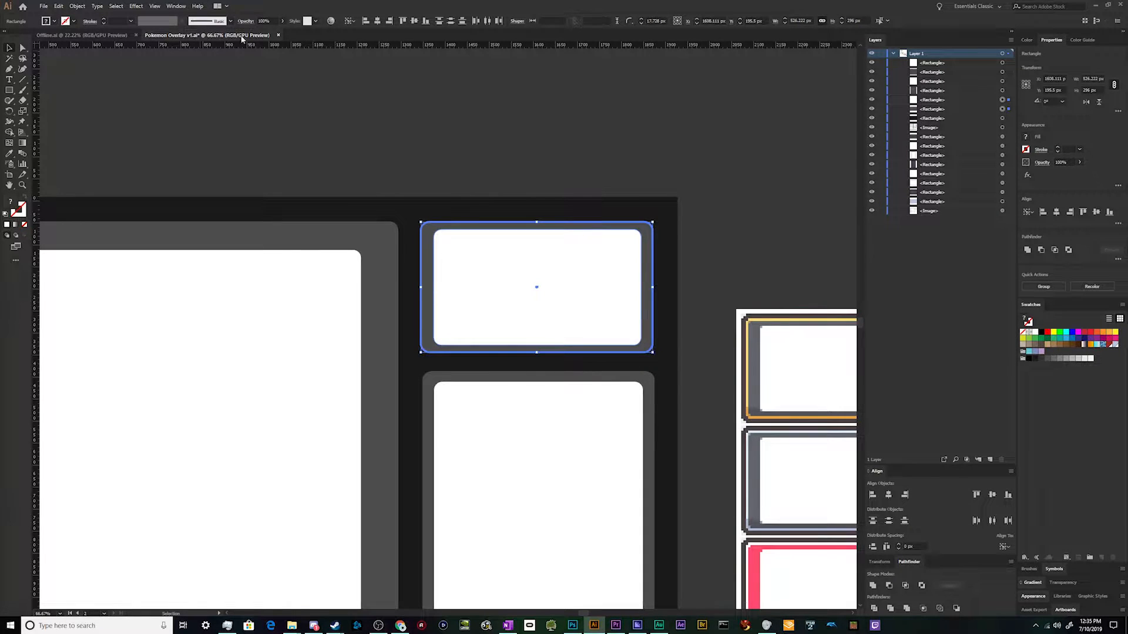
left_click(377, 21)
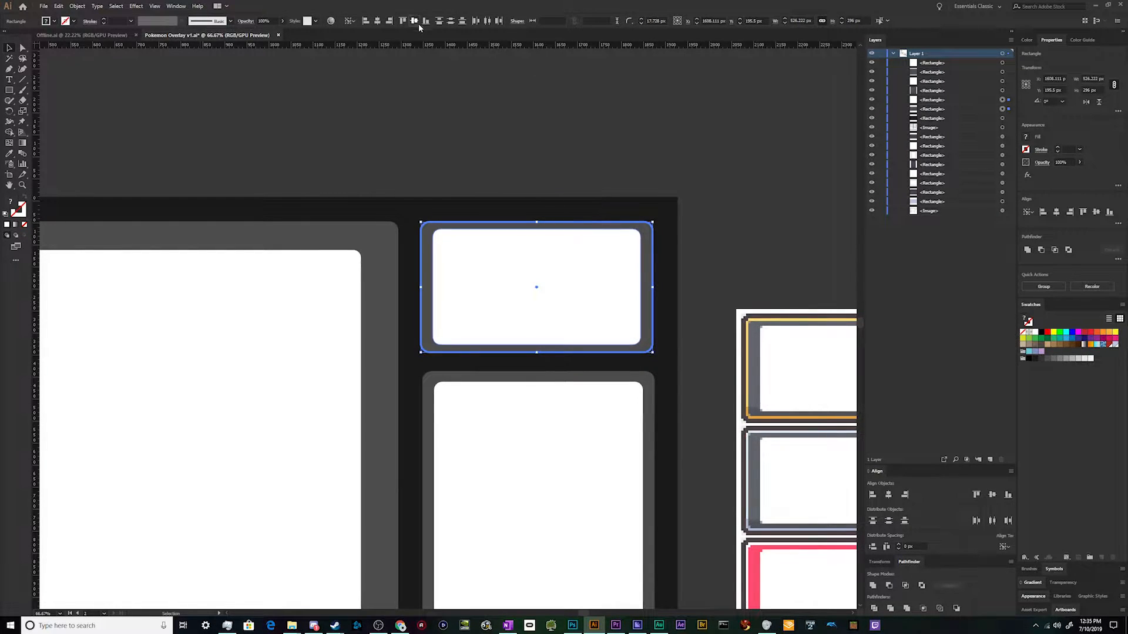
left_click(415, 21)
left_click(380, 129)
Extend the large inner white box upward, downward and to the right until it is about 1111 by 908 px
scroll(379, 126, "down", 4)
scroll(264, 111, "up", 4)
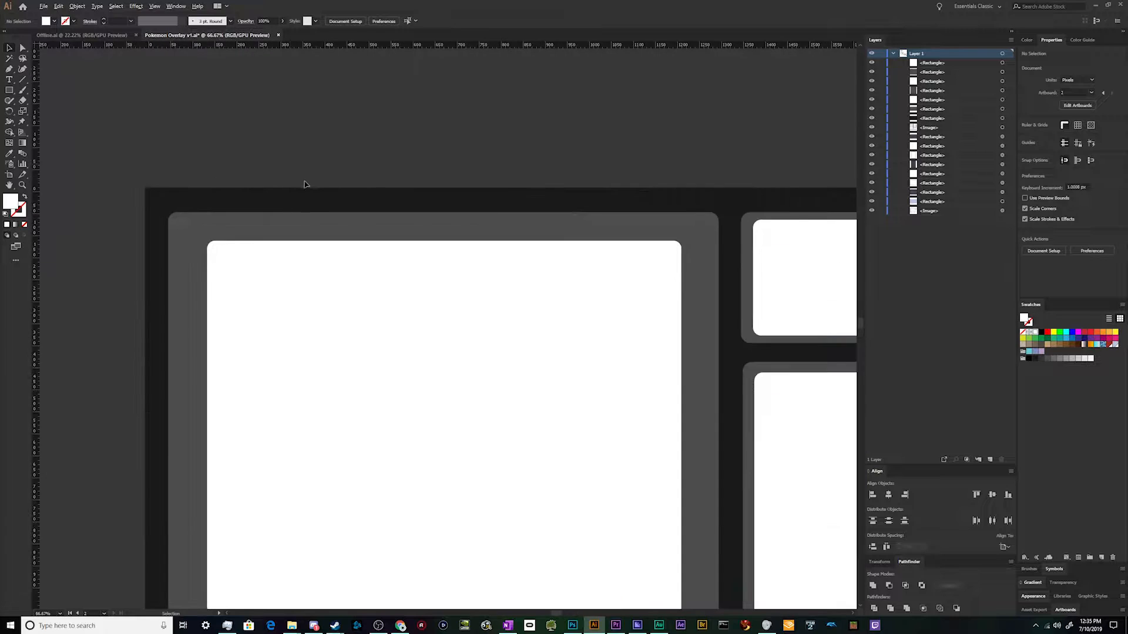
scroll(304, 184, "down", 1)
left_click(397, 231)
left_click_drag(411, 227, 411, 217)
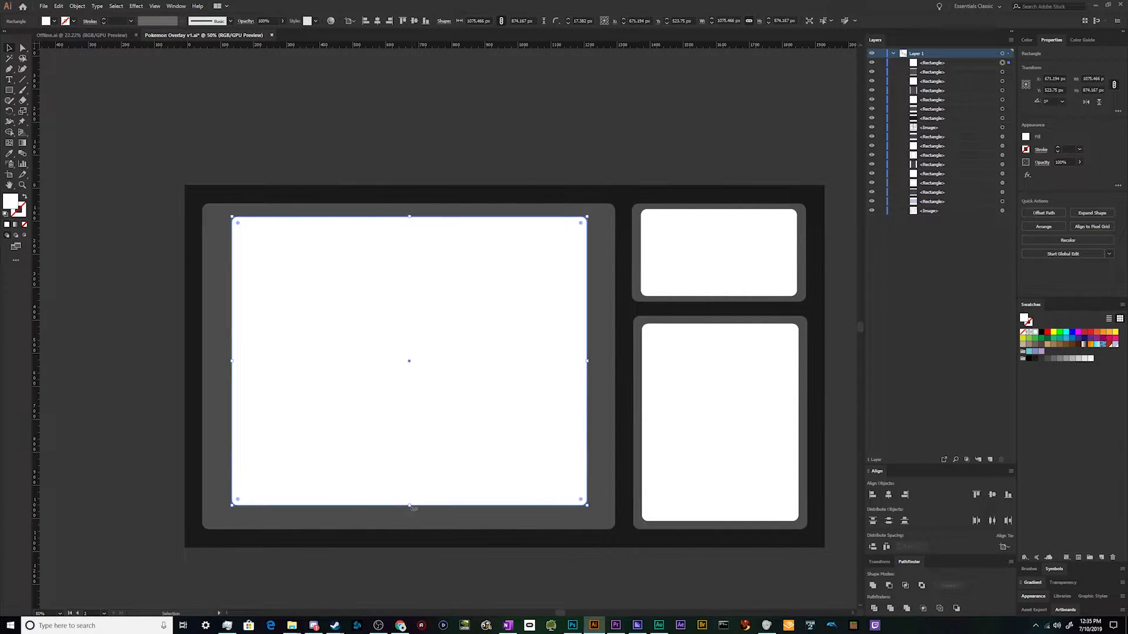
left_click_drag(411, 507, 410, 516)
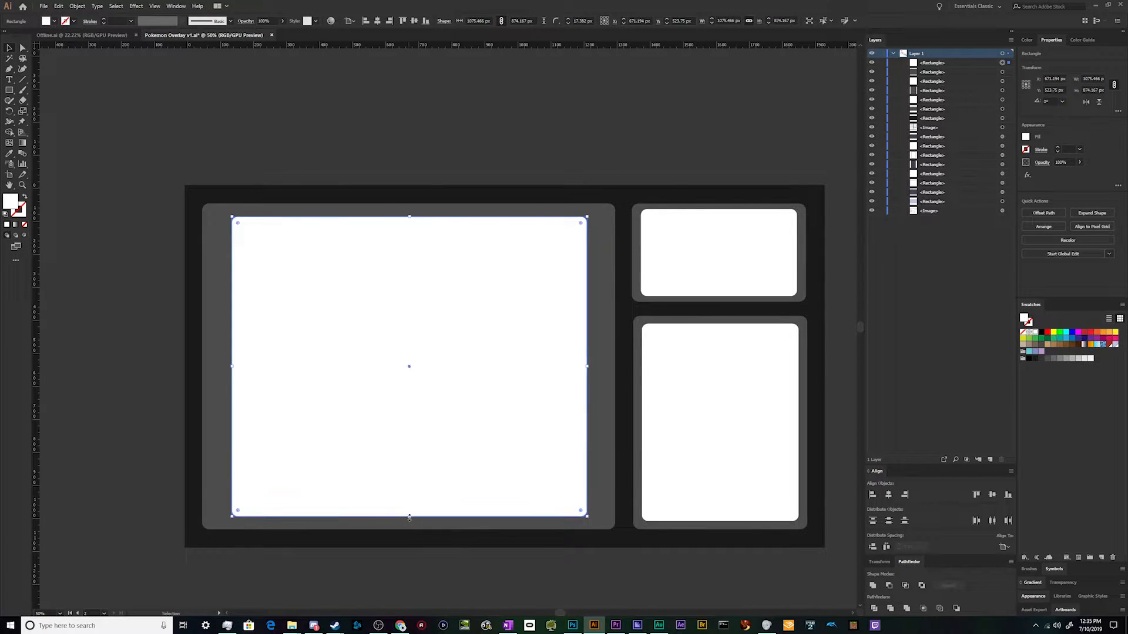
left_click_drag(586, 366, 598, 366)
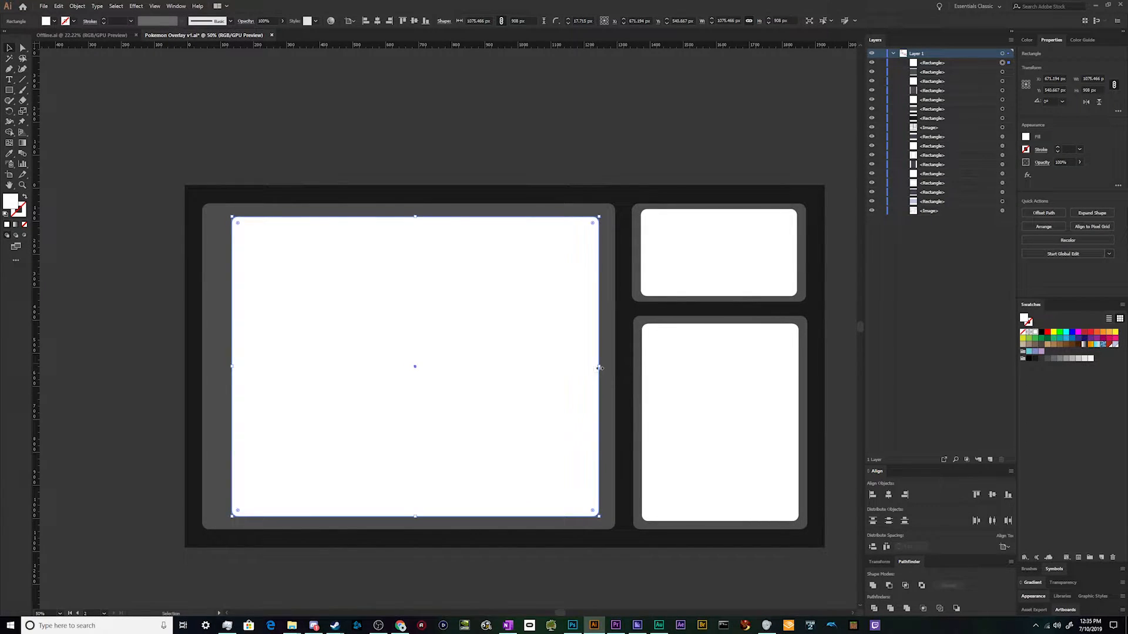
Centre the large inner white box horizontally and vertically within its grey frame
left_click(219, 276, "shift")
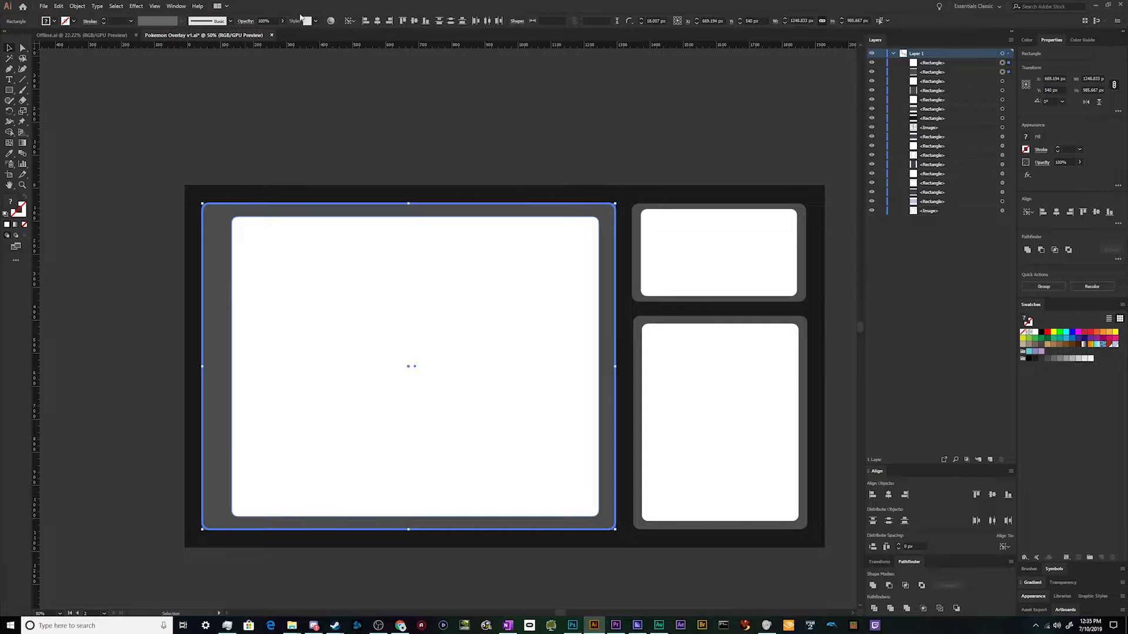
left_click(377, 21)
left_click(414, 21)
left_click(380, 123)
scroll(380, 123, "down", 2)
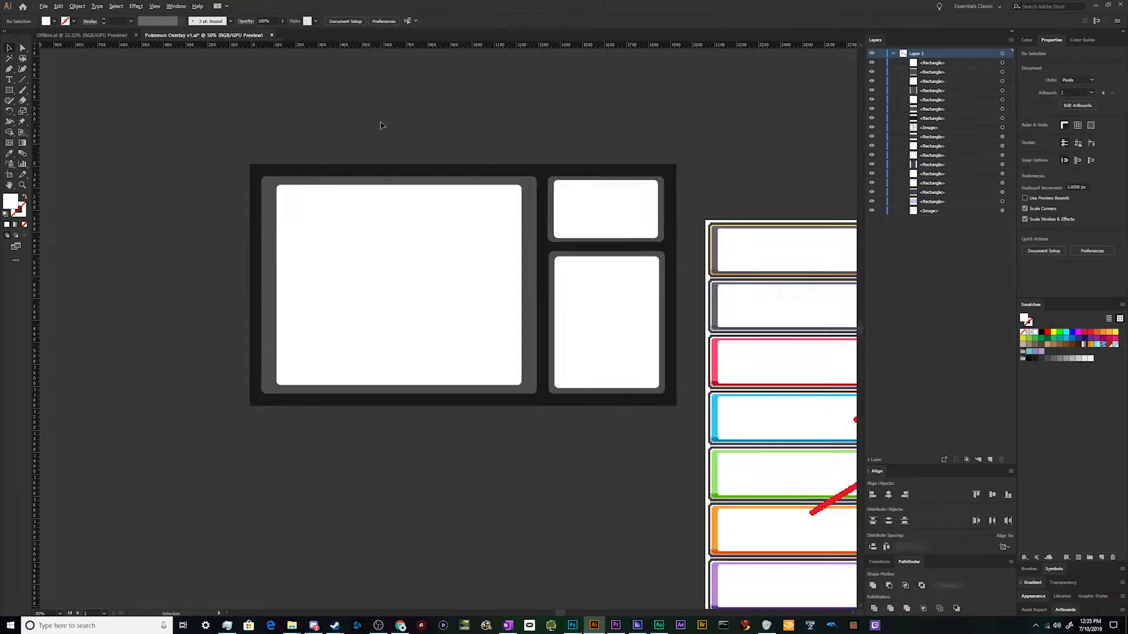
Remove the corner rounding from all three inner white boxes so their corners are square
scroll(379, 132, "up", 2)
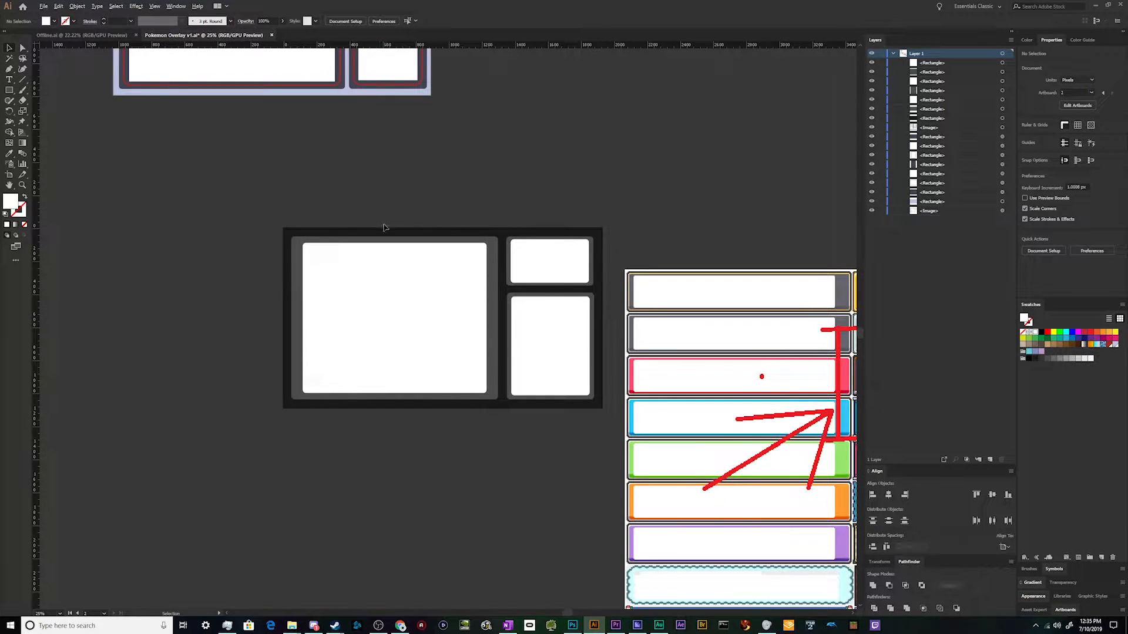
scroll(377, 317, "up", 2)
left_click(479, 373)
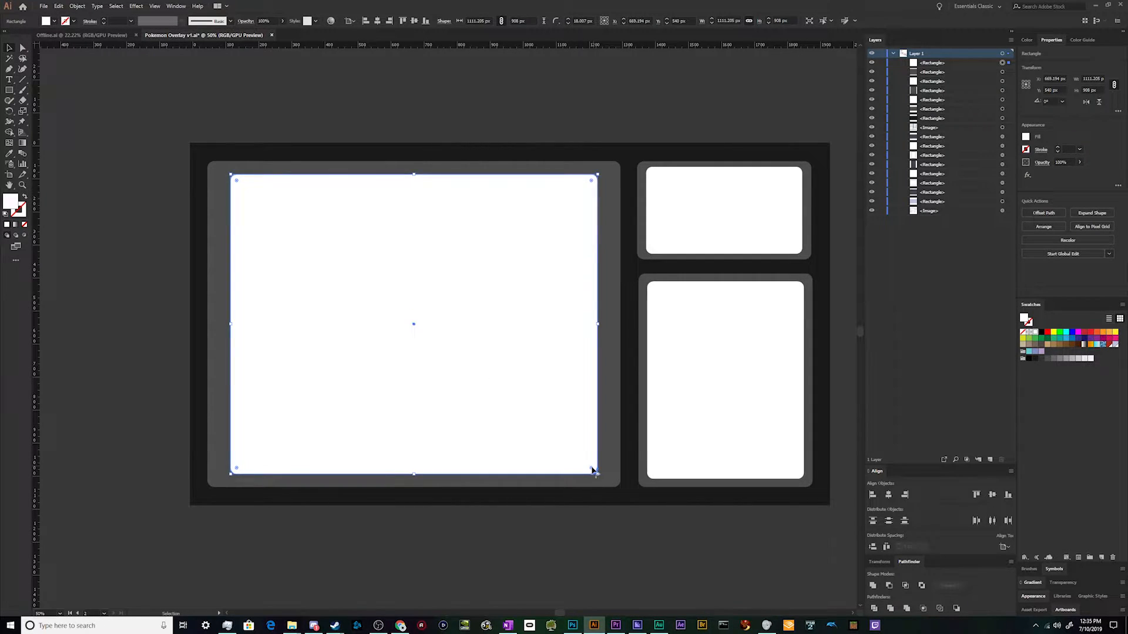
left_click(667, 435)
left_click(708, 266, "shift")
left_click(708, 248)
left_click(712, 328, "shift")
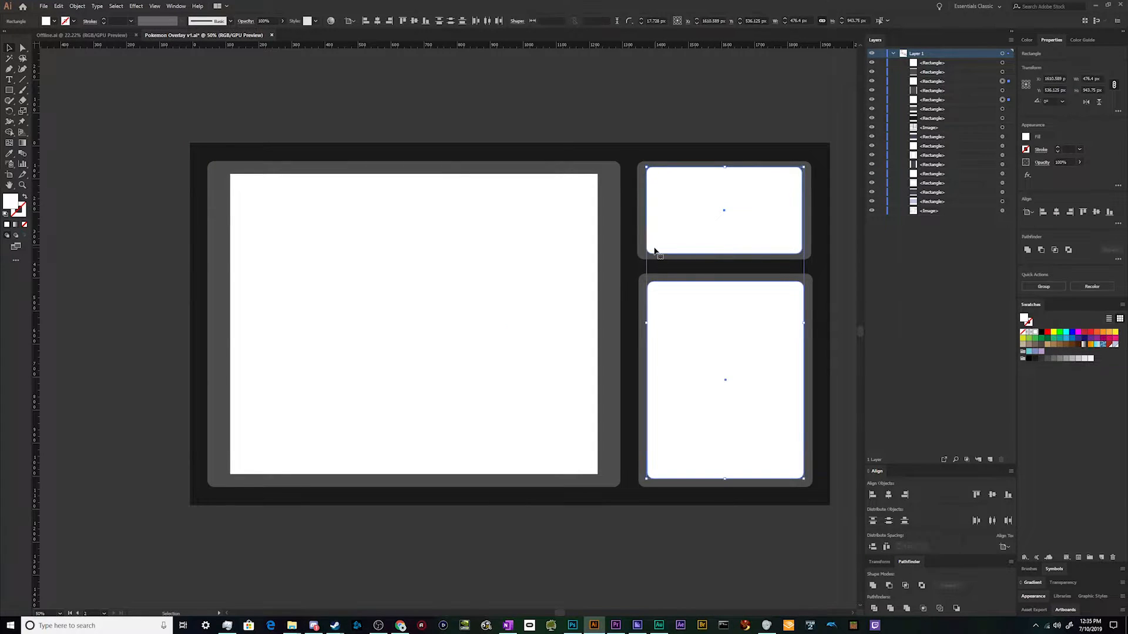
key("a")
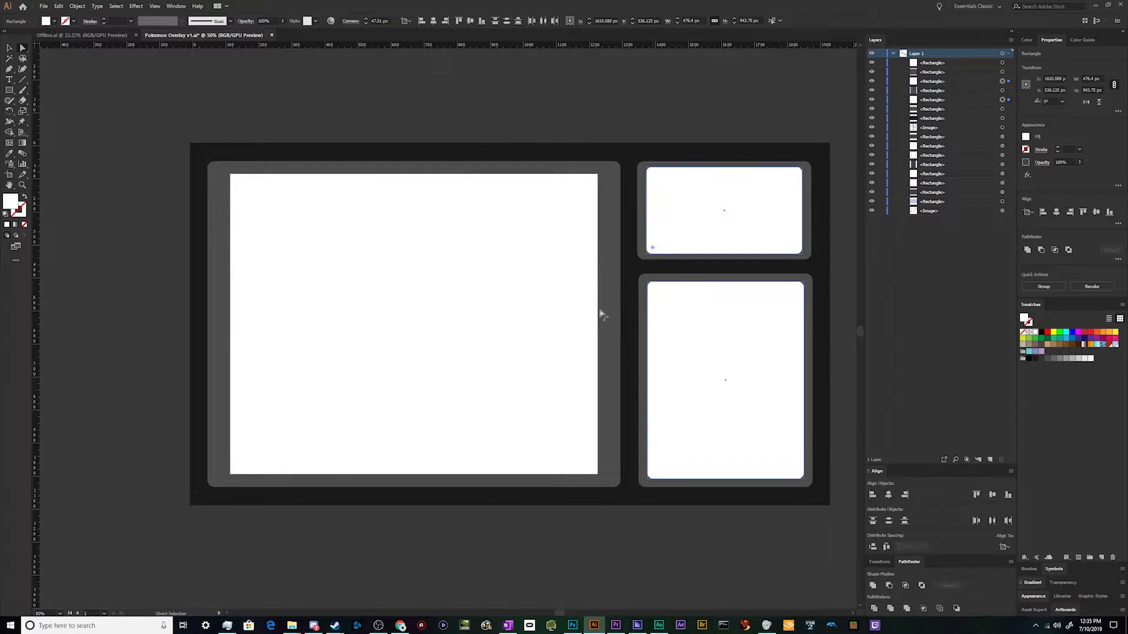
left_click(590, 55)
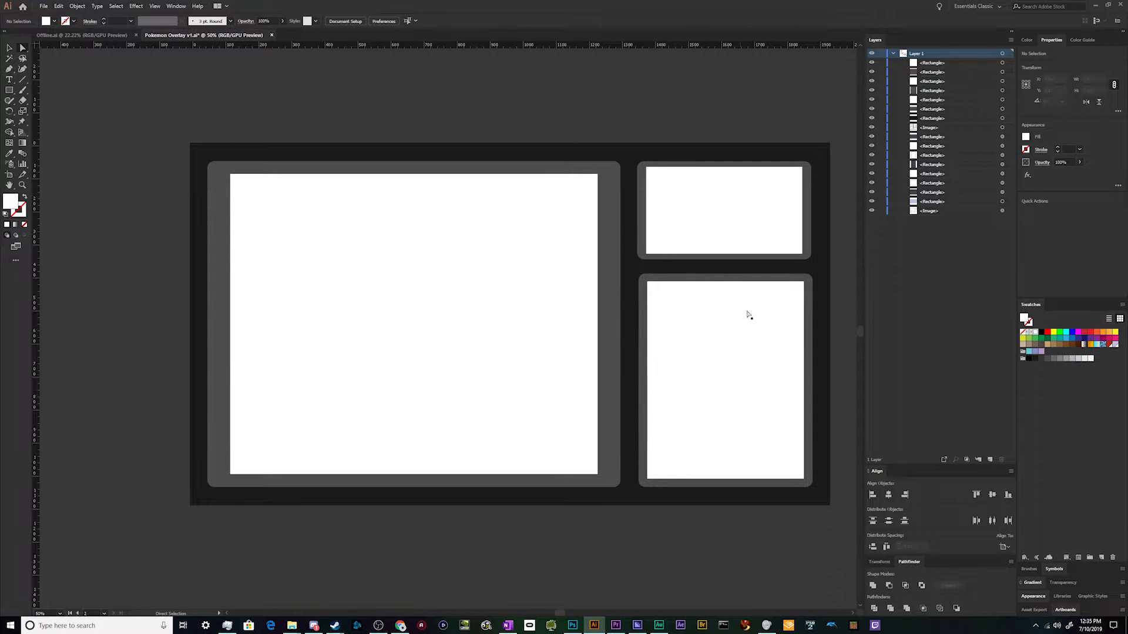
Shrink the tall inner white box to about 454 by 572 px and reposition it slightly within its frame
left_click(731, 332)
key("v")
left_click_drag(726, 283, 727, 289)
left_click_drag(731, 344, 731, 341)
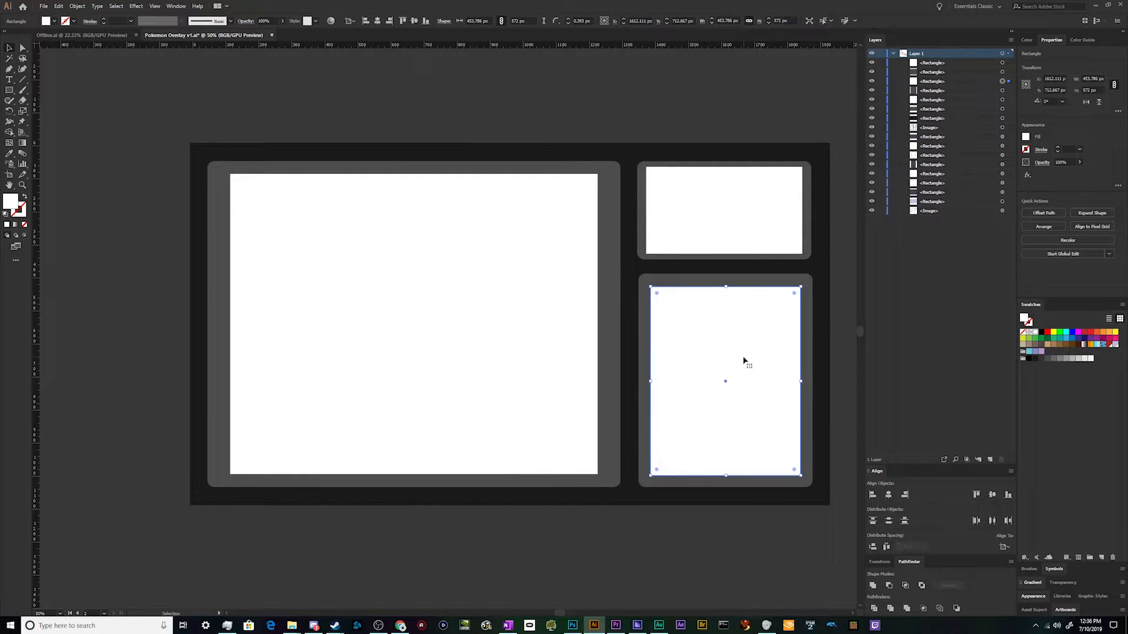
Shrink the small inner white box to about 445 by 248 px and reposition it slightly within its frame
left_click(732, 242)
left_click_drag(725, 254, 724, 250)
left_click_drag(742, 217, 744, 222)
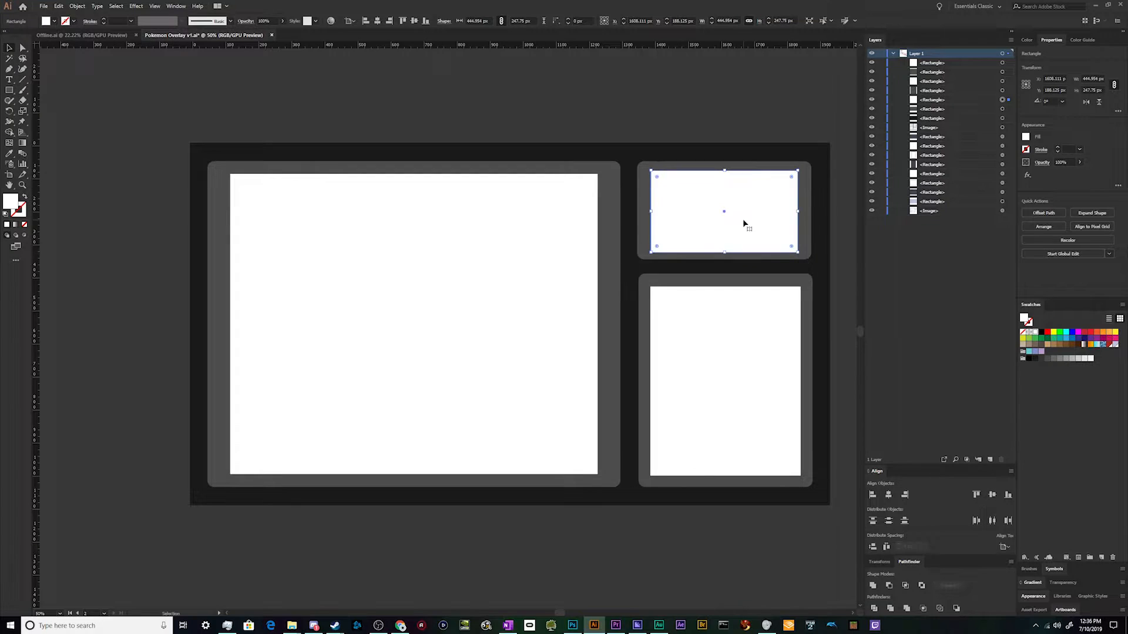
left_click(663, 80)
Widen the large inner white box on both sides to about 1155 px and centre it horizontally in its frame
left_click(421, 292)
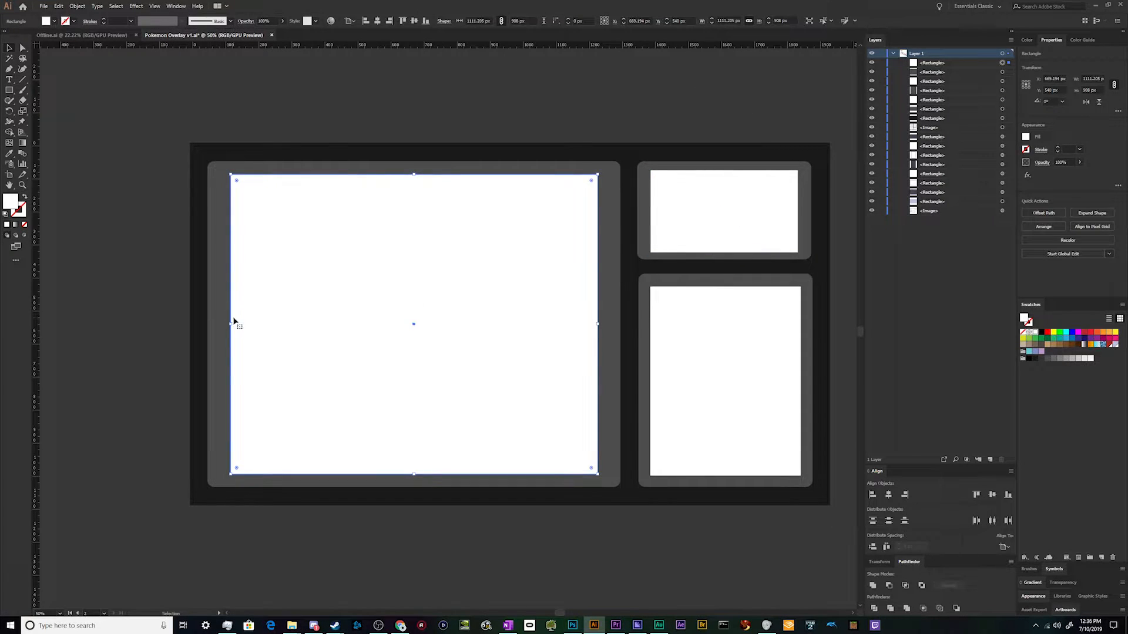
left_click_drag(230, 322, 223, 323)
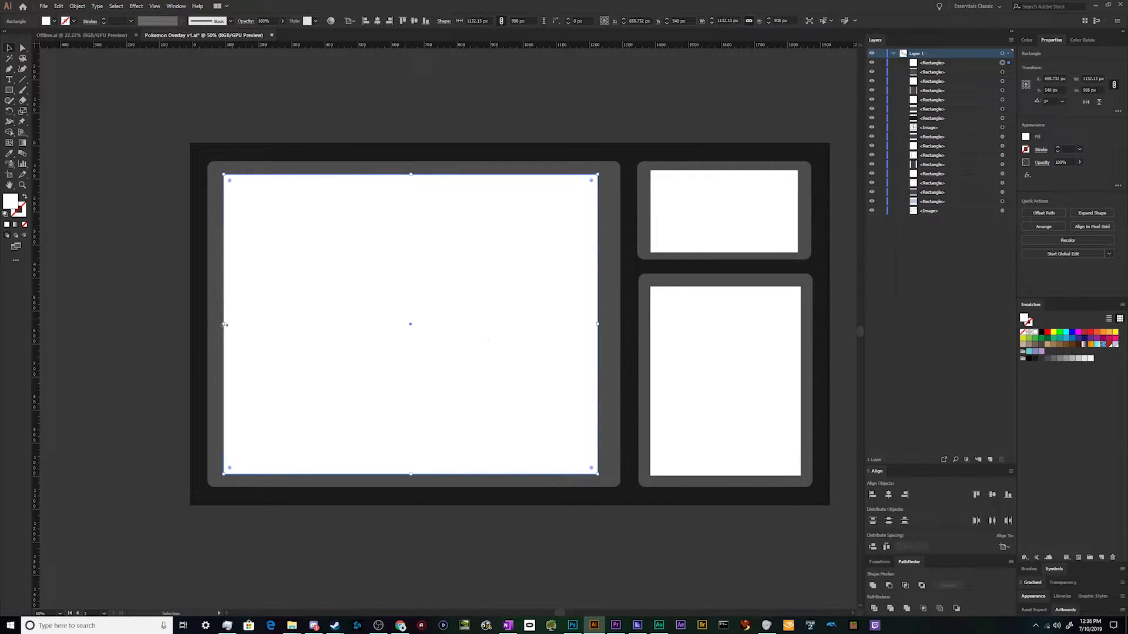
left_click_drag(598, 324, 605, 325)
left_click(386, 168, "shift")
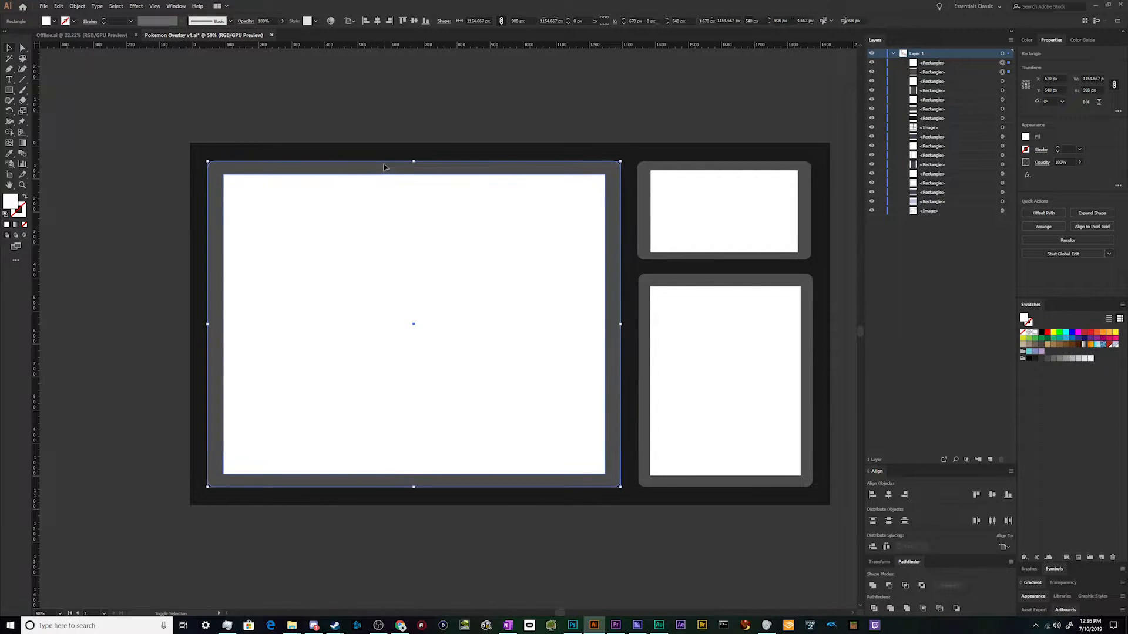
left_click(377, 22)
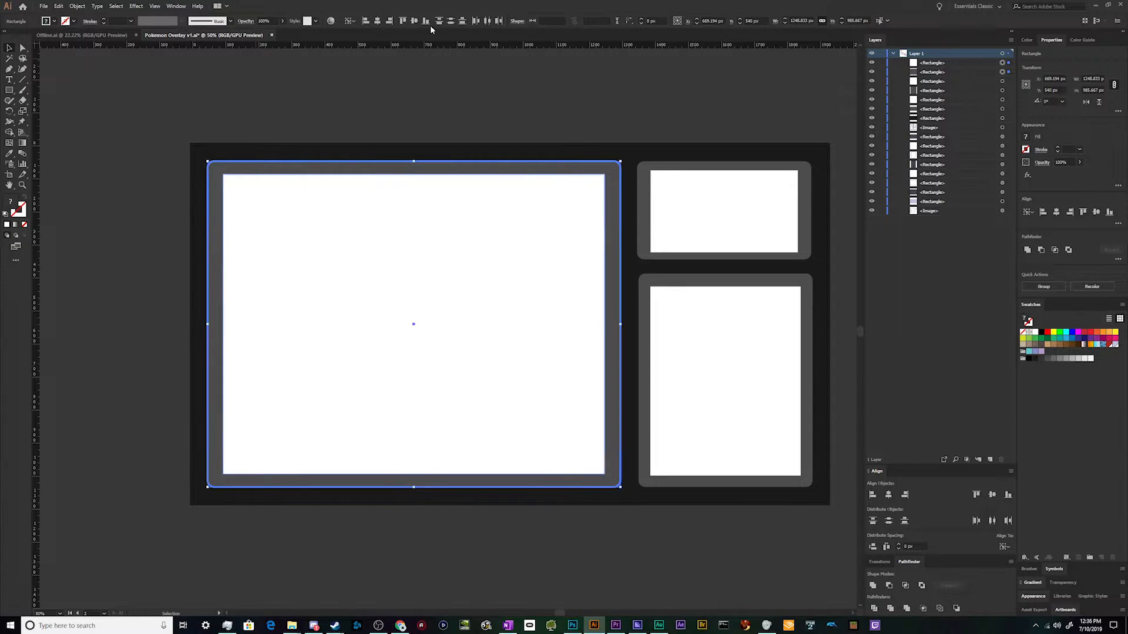
left_click(414, 111)
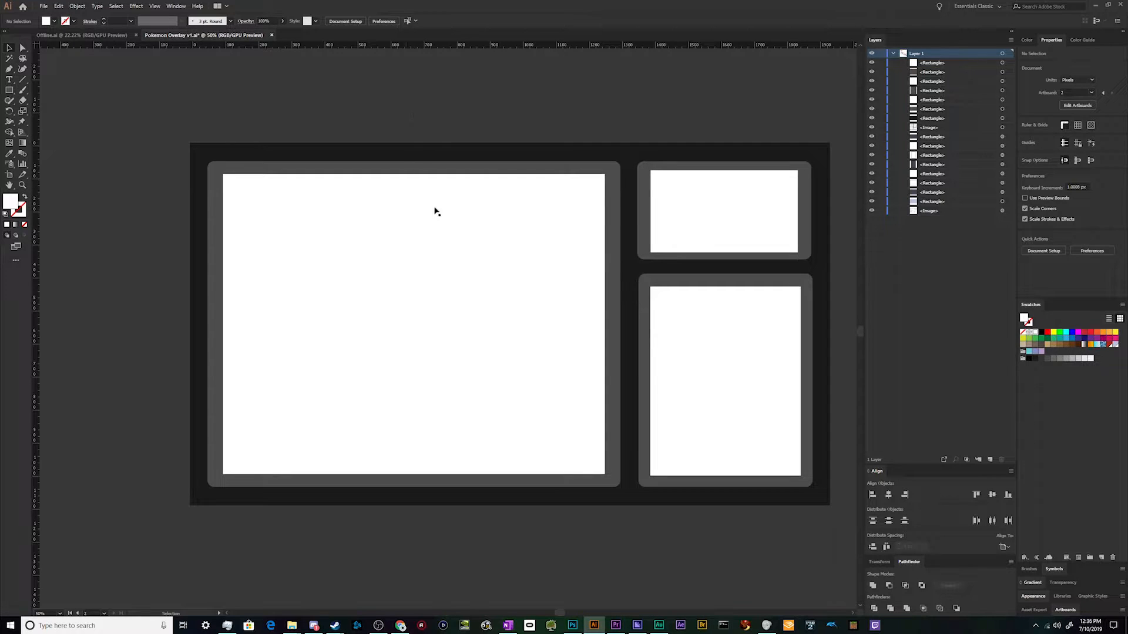
left_click(519, 266)
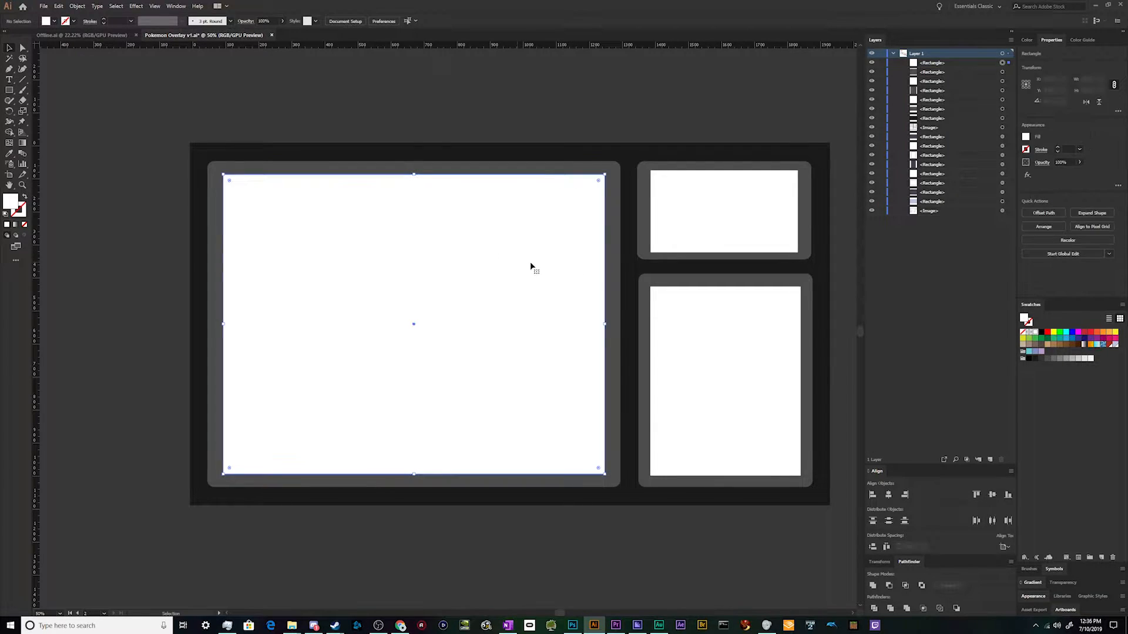
left_click(203, 163)
Scale all three framed boxes together, without the black background, to about 1860 by 1002 px and move them back within the background
left_click_drag(149, 112, 808, 530)
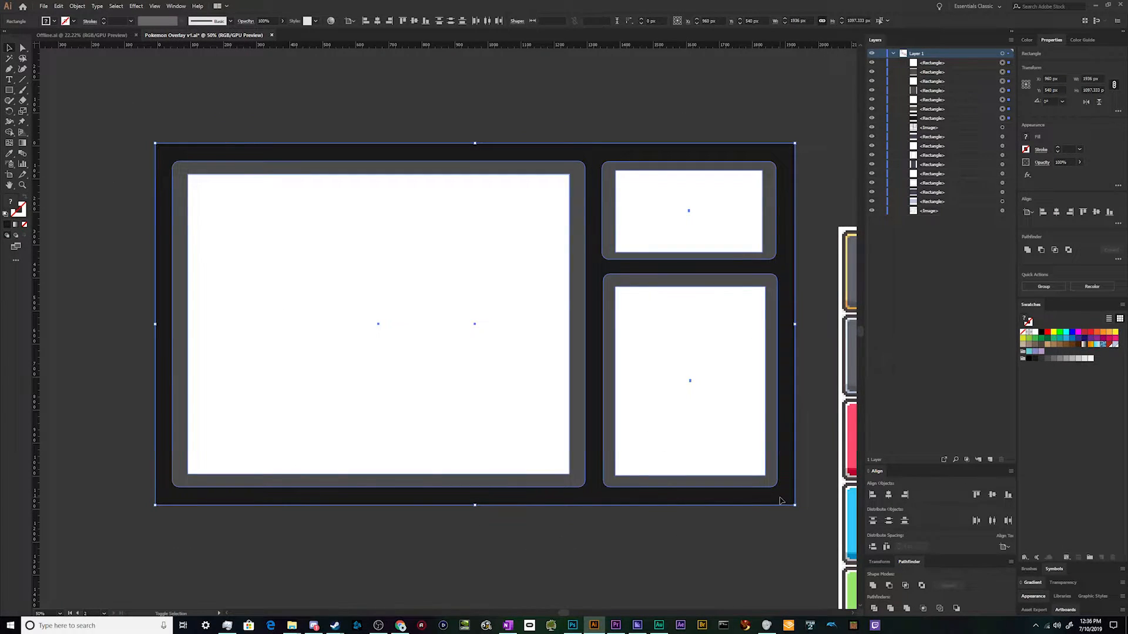
left_click(780, 500, "shift")
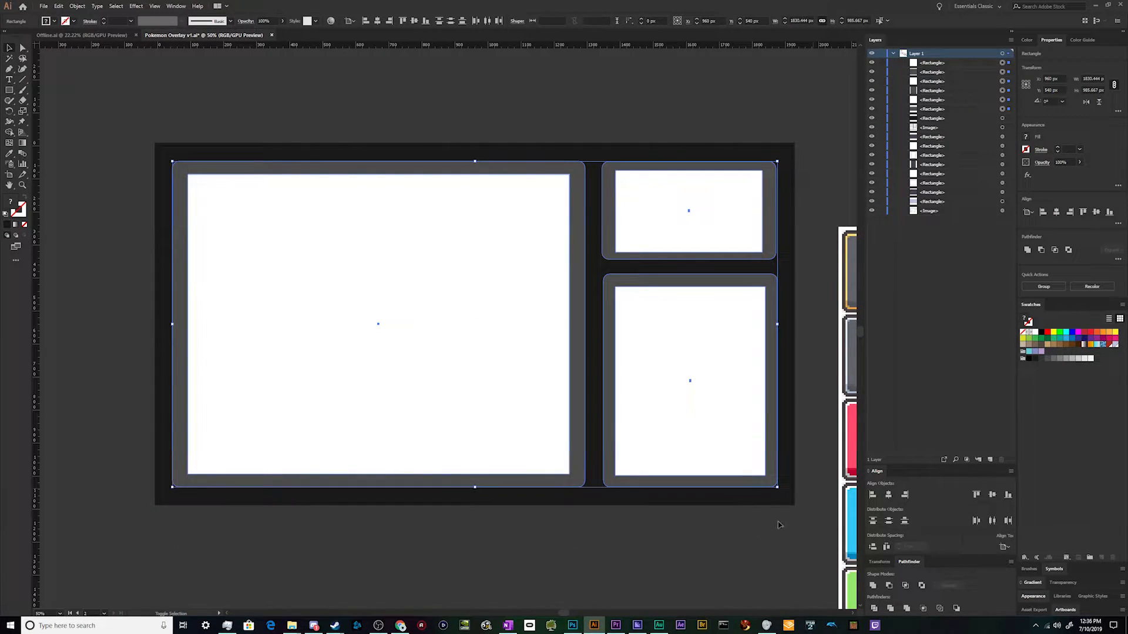
left_click_drag(777, 486, 787, 500)
left_click_drag(502, 339, 498, 335)
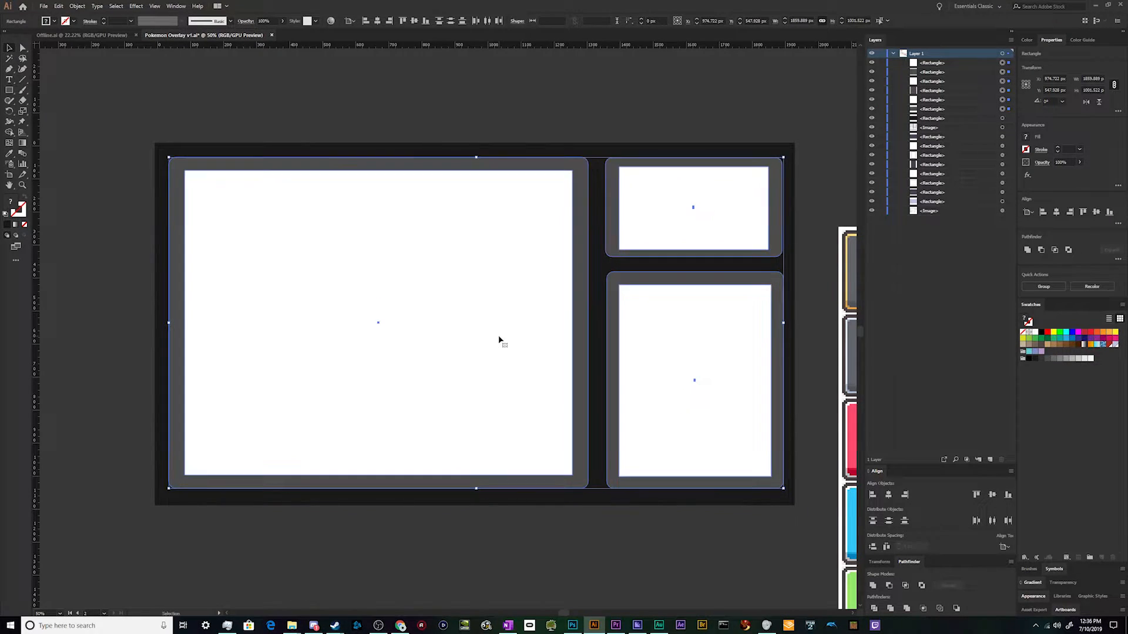
Group the framed boxes and centre the group horizontally and vertically on the artboard
key("ctrl+g")
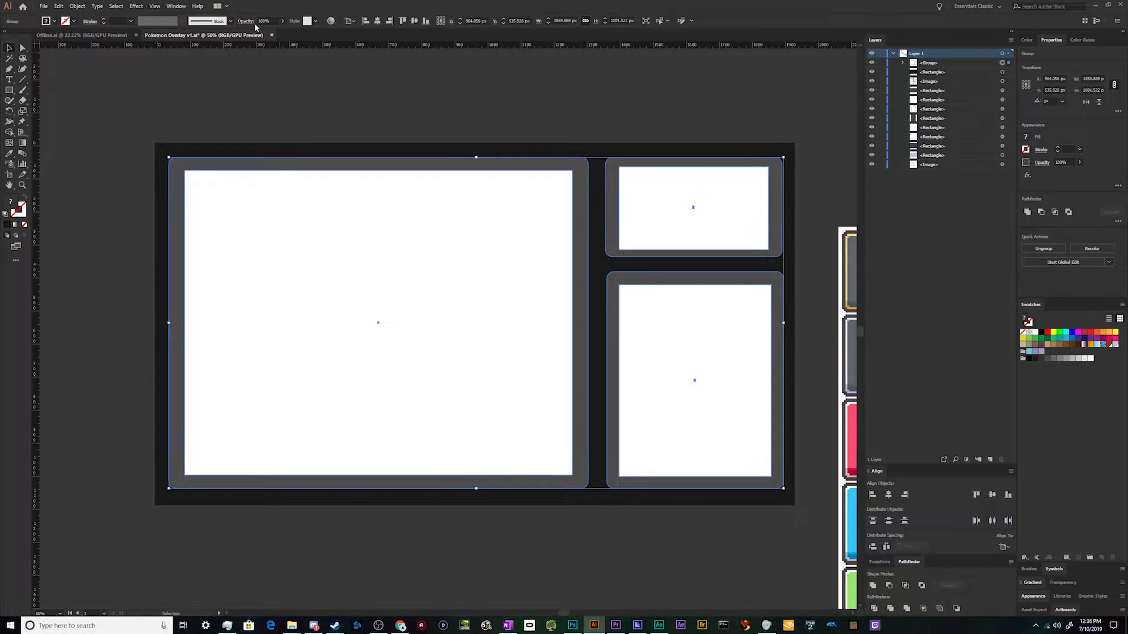
left_click(377, 20)
left_click(416, 22)
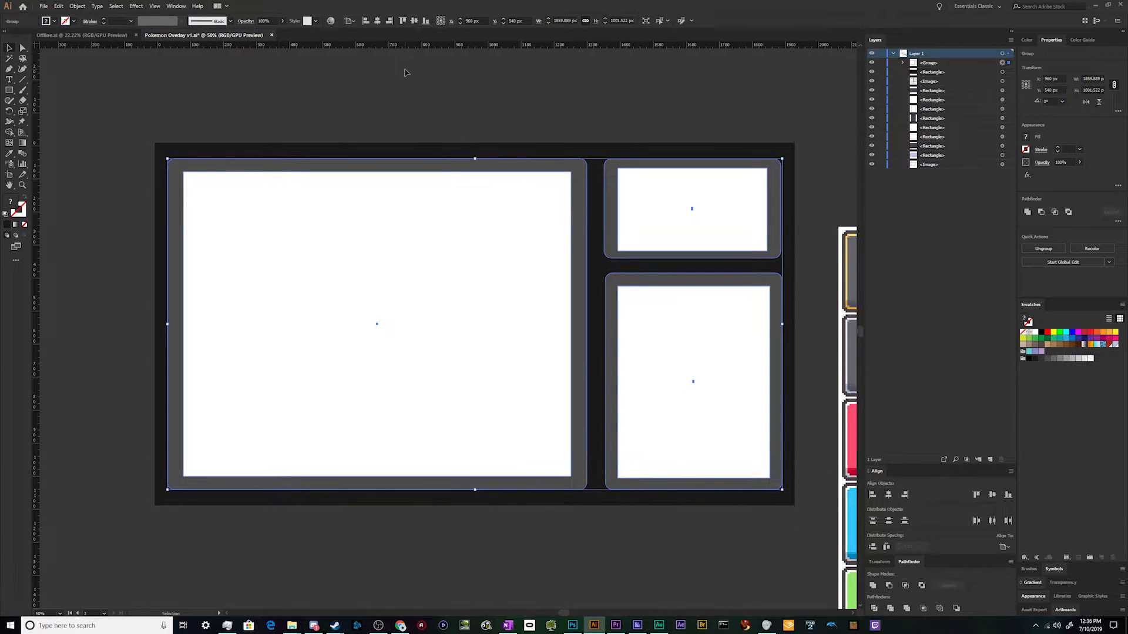
left_click(405, 113)
Ungroup the framed boxes into separate rectangles
right_click(433, 241)
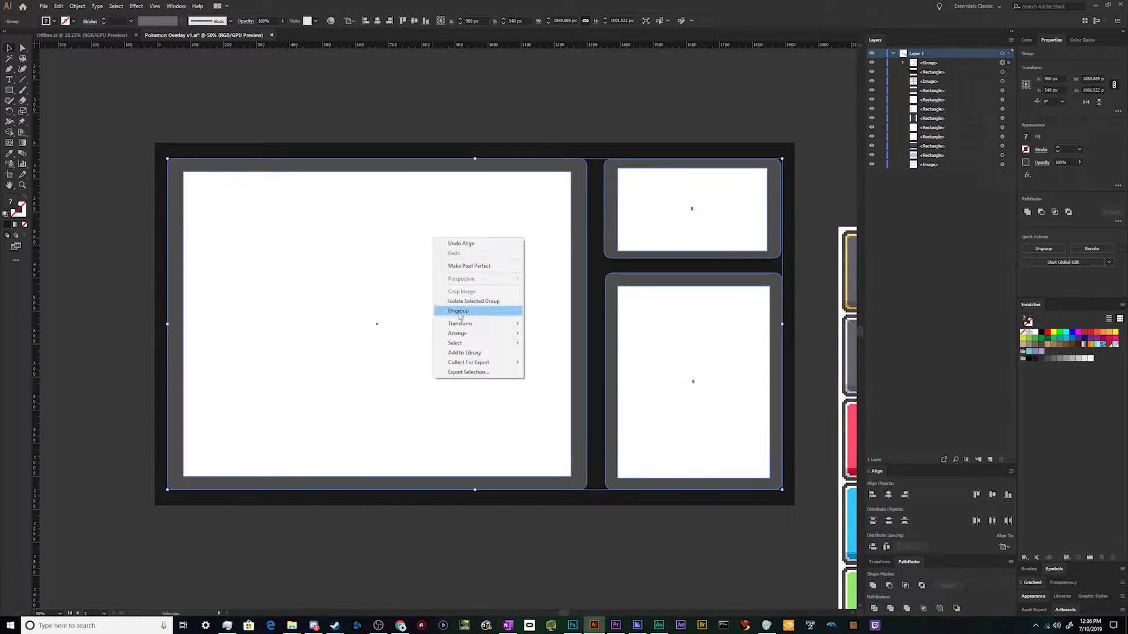
left_click(458, 311)
left_click(453, 132)
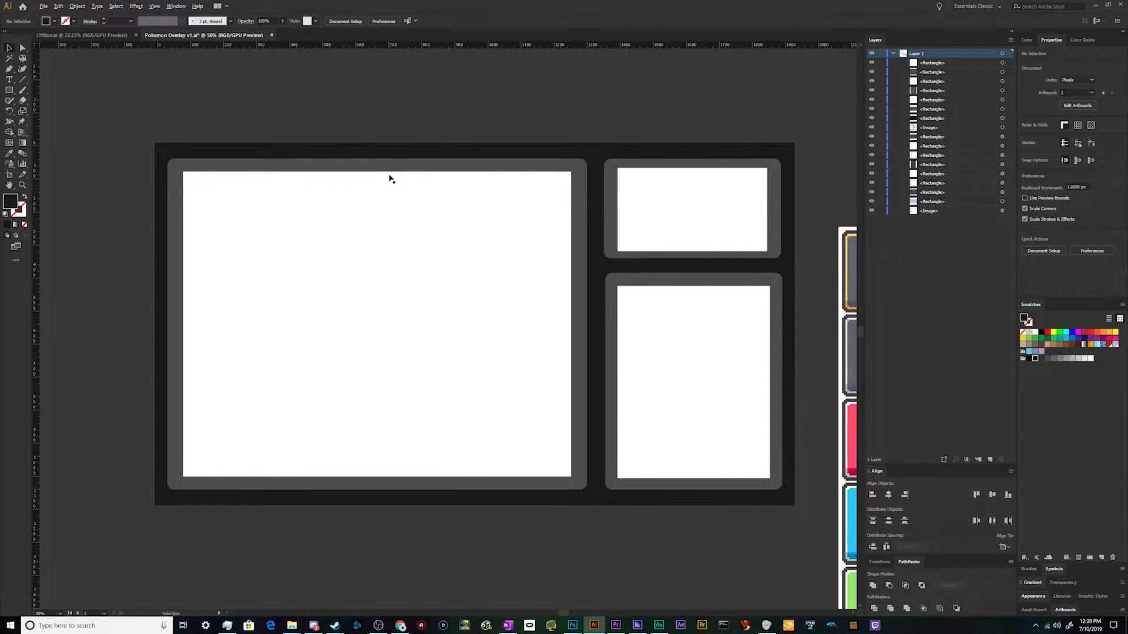
Examine the red accent lines inside the box frames of the earlier overlay on the first artboard
scroll(390, 178, "up", 5)
scroll(390, 177, "down", 3)
scroll(581, 262, "up", 6)
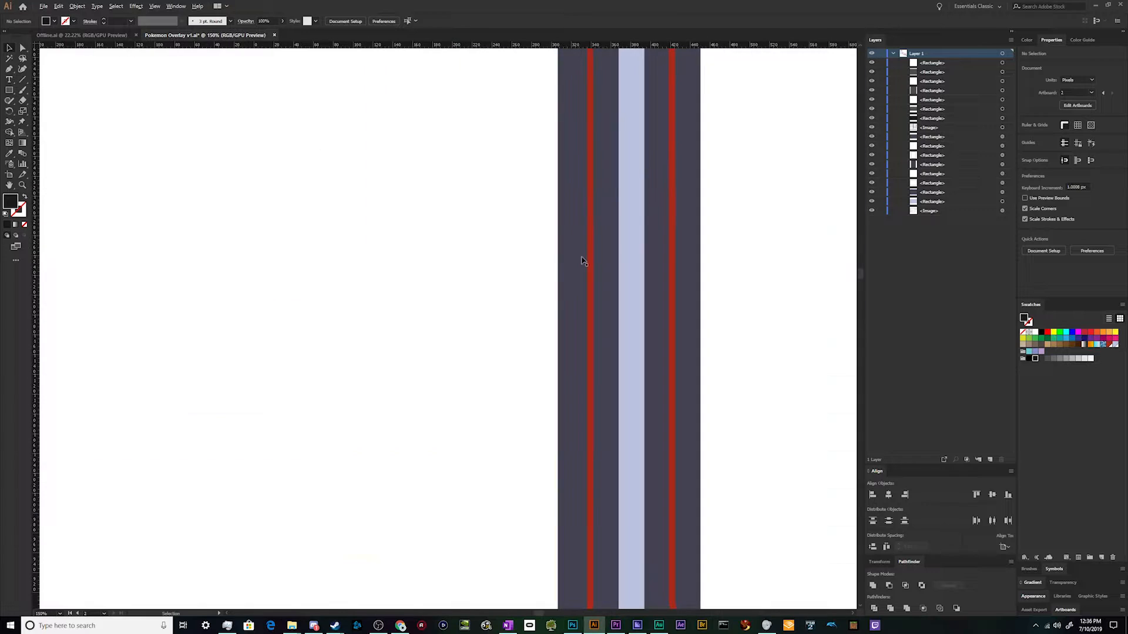
scroll(582, 262, "down", 6)
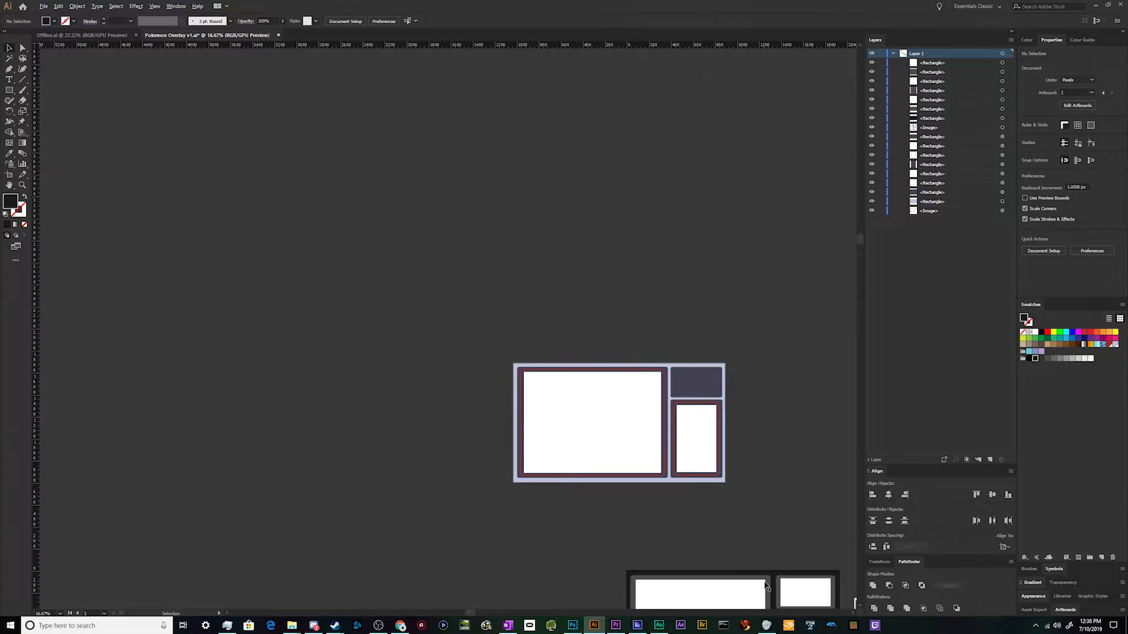
scroll(763, 590, "up", 3)
scroll(718, 499, "down", 2)
scroll(719, 499, "down", 3)
Duplicate the large white area in place and remove the copy's fill
scroll(797, 557, "up", 2)
scroll(797, 556, "up", 1)
left_click_drag(512, 464, 503, 454, "alt")
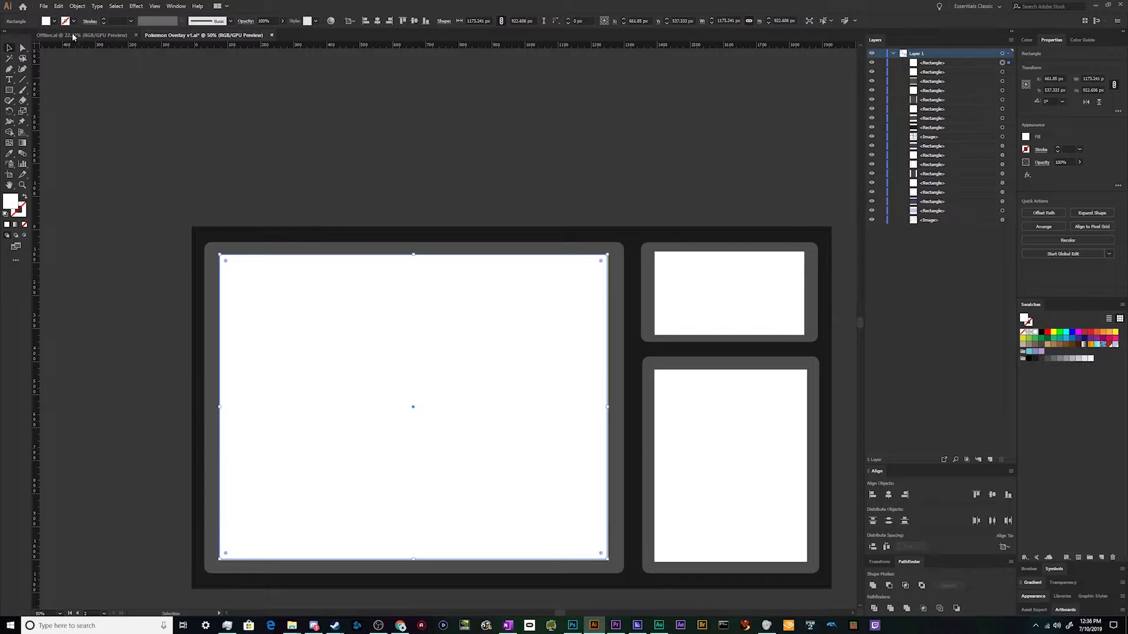
left_click(48, 22)
left_click(5, 35)
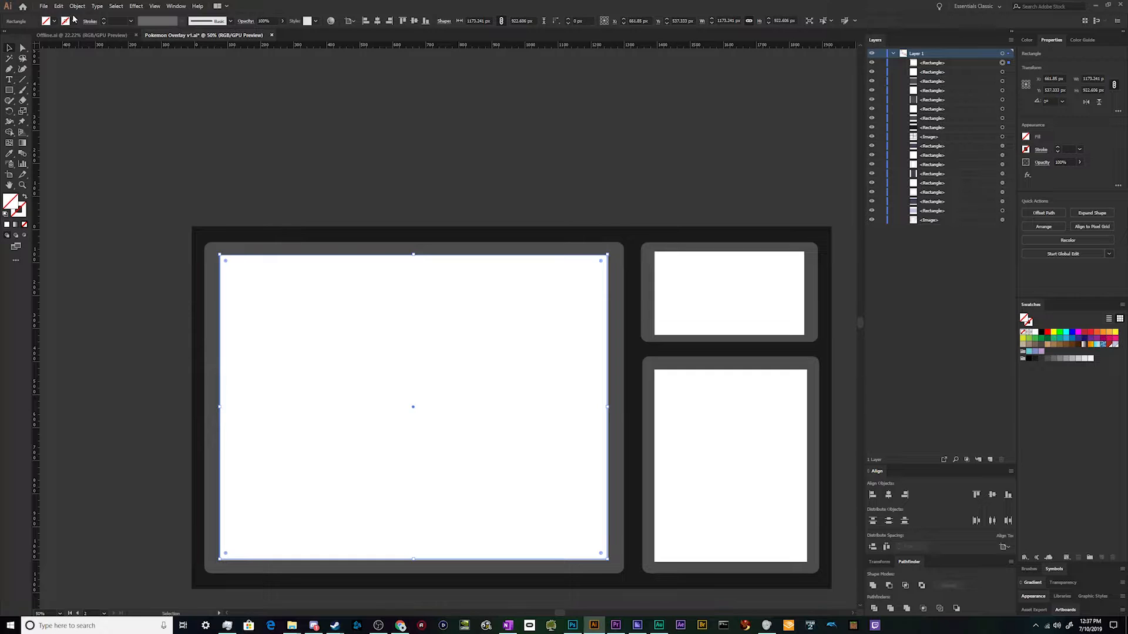
Give the unfilled copy of the large white area a thin yellow outline
left_click(65, 23)
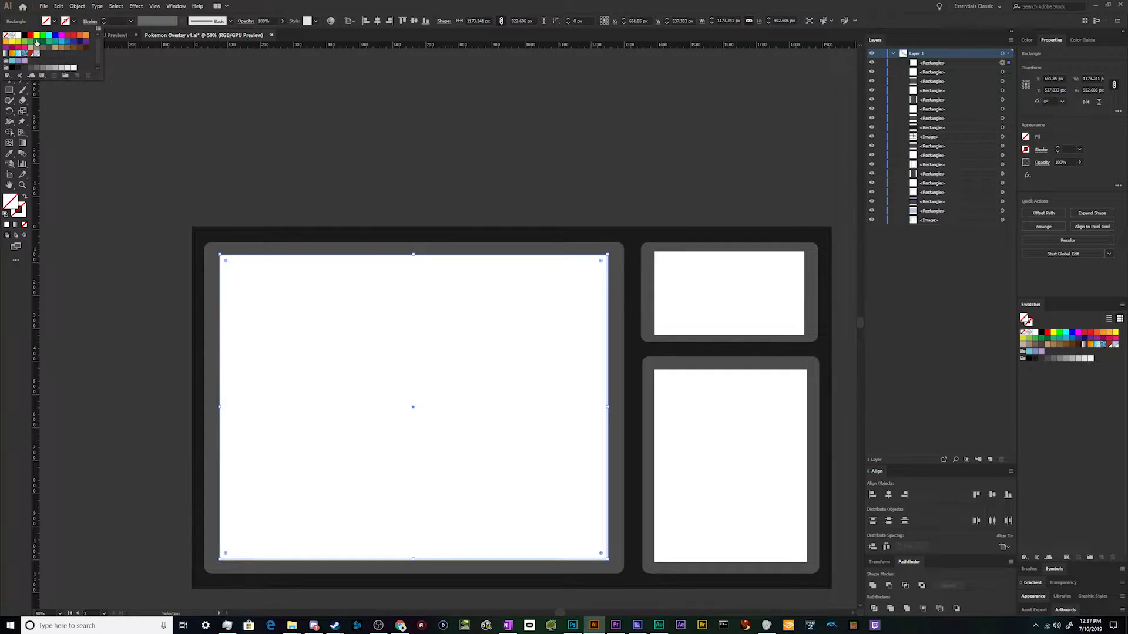
left_click(5, 39)
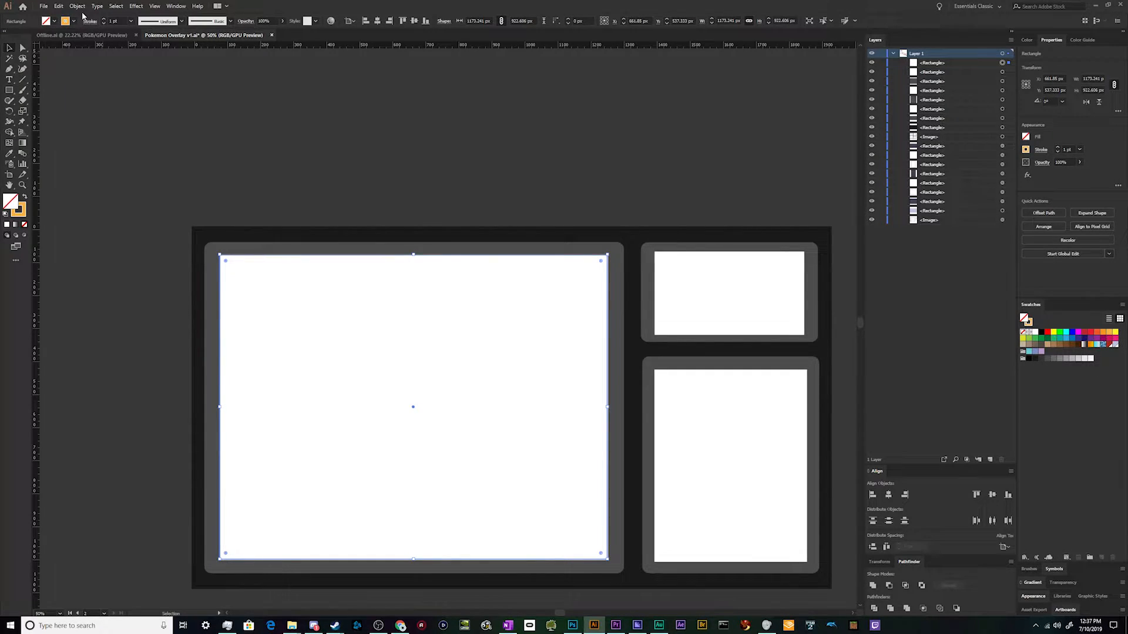
left_click(77, 21)
left_click(14, 42)
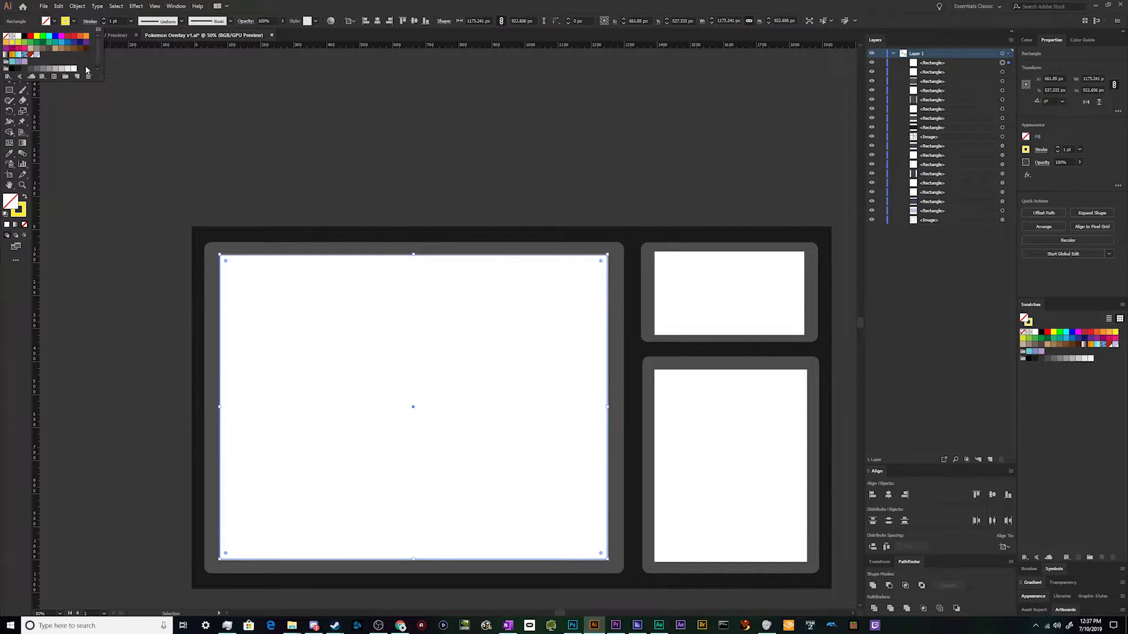
Open the PANTONE+ CMYK Coated swatch library and dock it enlarged between the layer list and the alignment controls
left_click(8, 77)
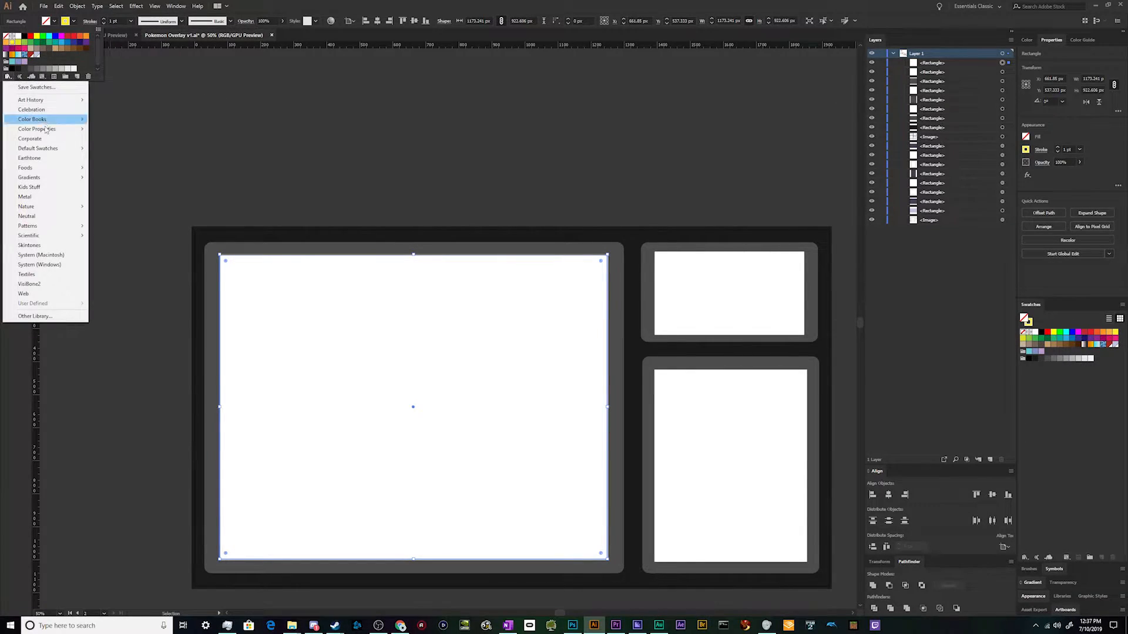
mouse_move(48, 122)
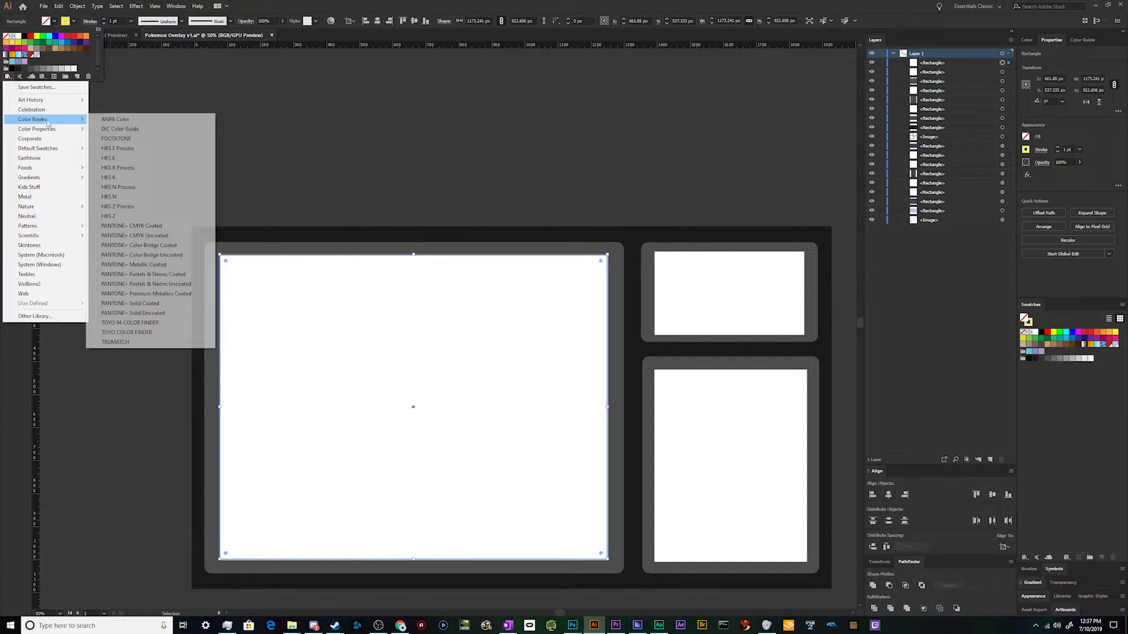
left_click(136, 227)
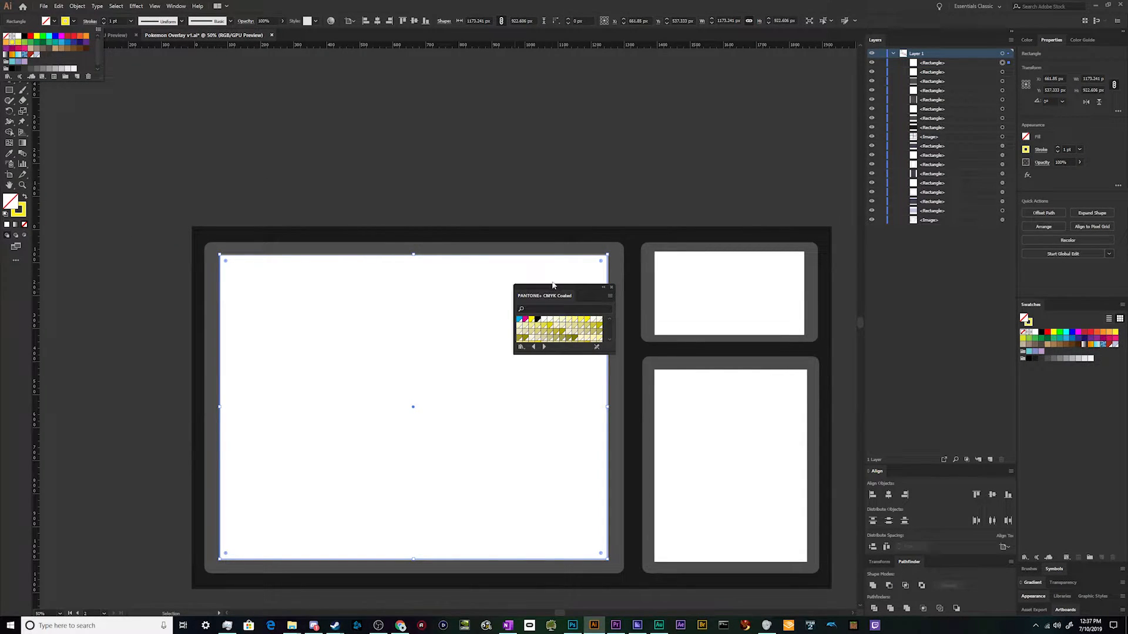
left_click(553, 302)
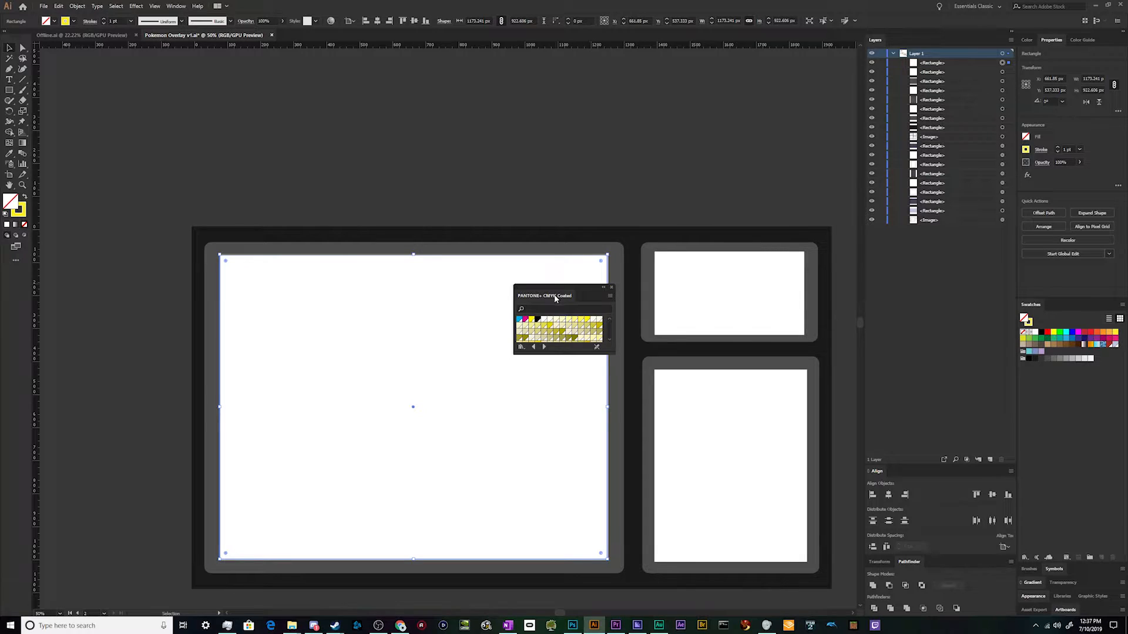
left_click_drag(545, 298, 857, 510)
left_click_drag(912, 403, 912, 144)
scroll(940, 369, "down", 3)
scroll(939, 369, "up", 5)
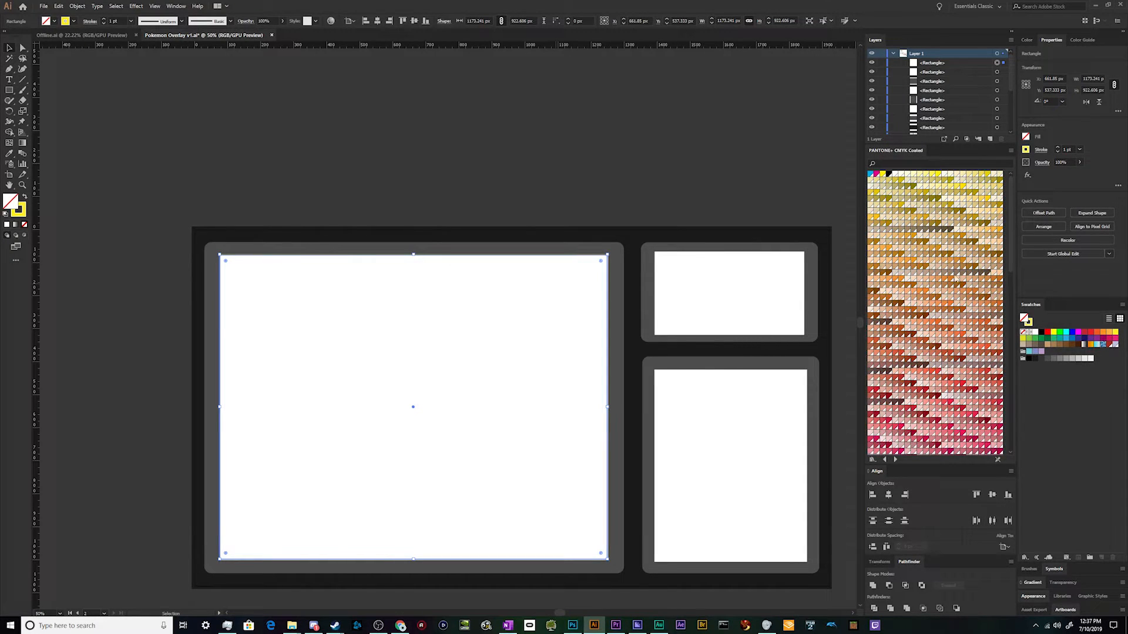
left_click(913, 219)
left_click(680, 191)
left_click(543, 323)
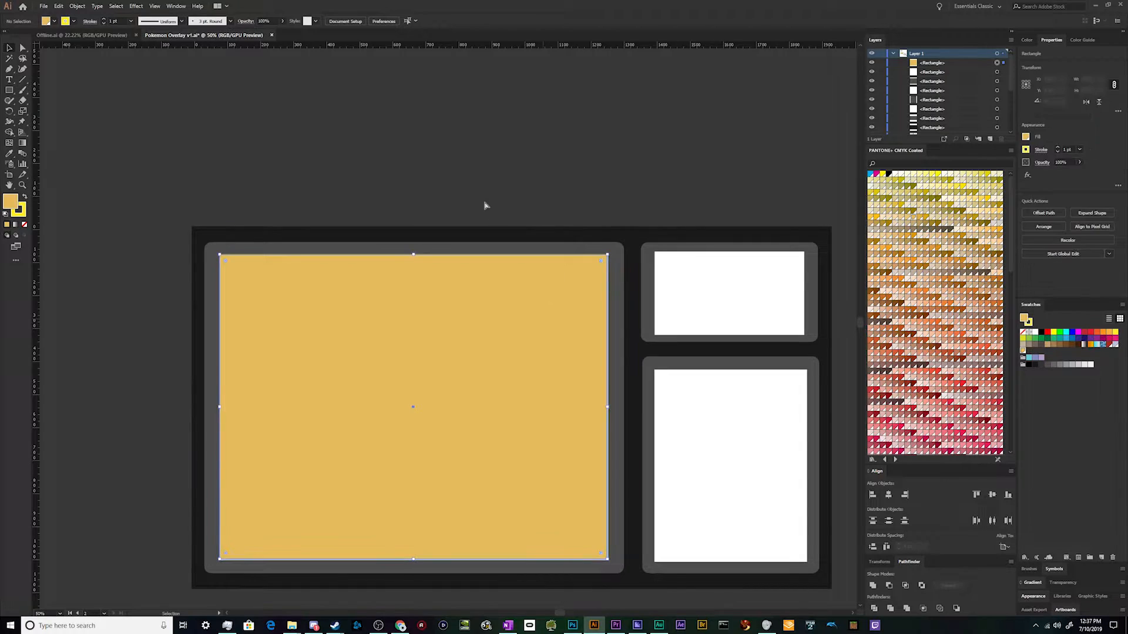
key("ctrl+z")
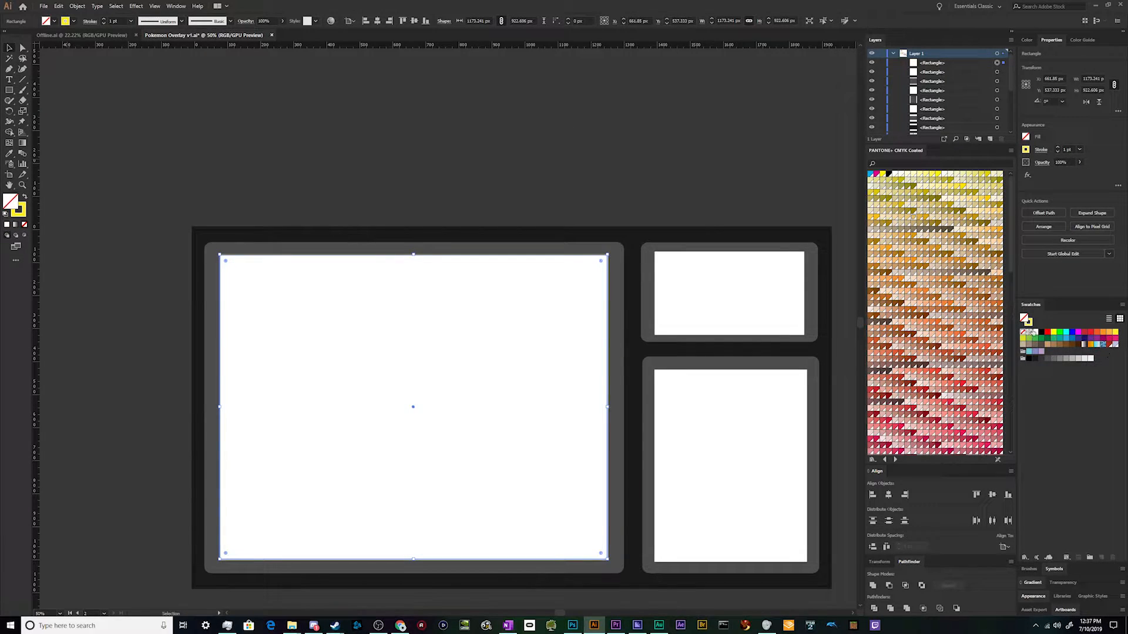
Recolour the unfilled rectangle's stroke with a golden PANTONE+ CMYK Coated swatch and set its weight to 14 pt
left_click(1029, 322)
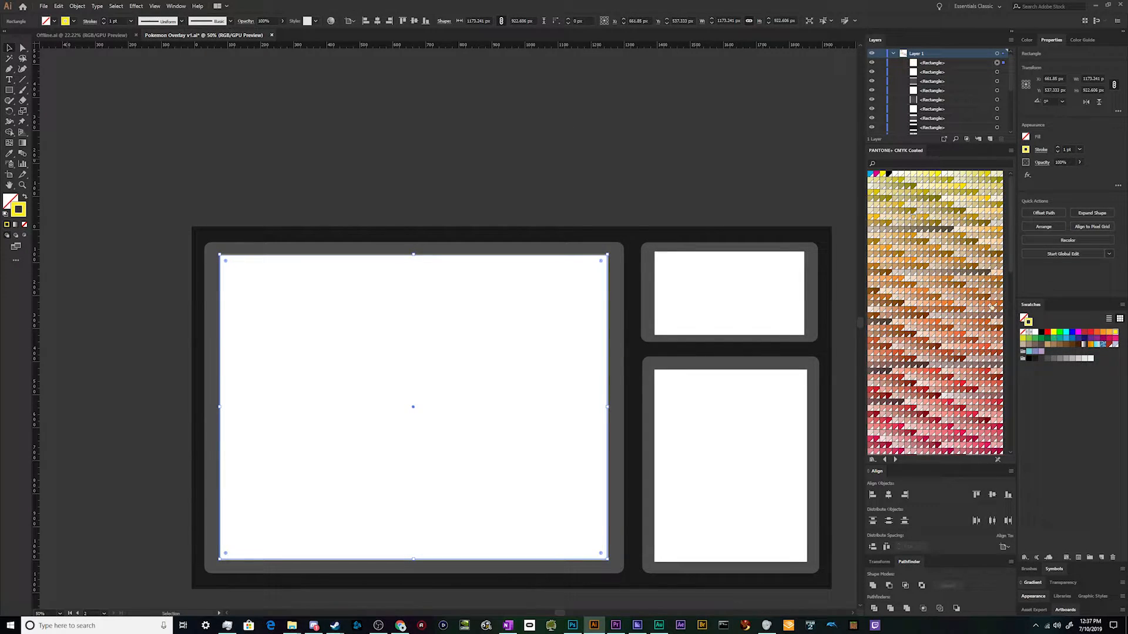
left_click(913, 219)
left_click(620, 190)
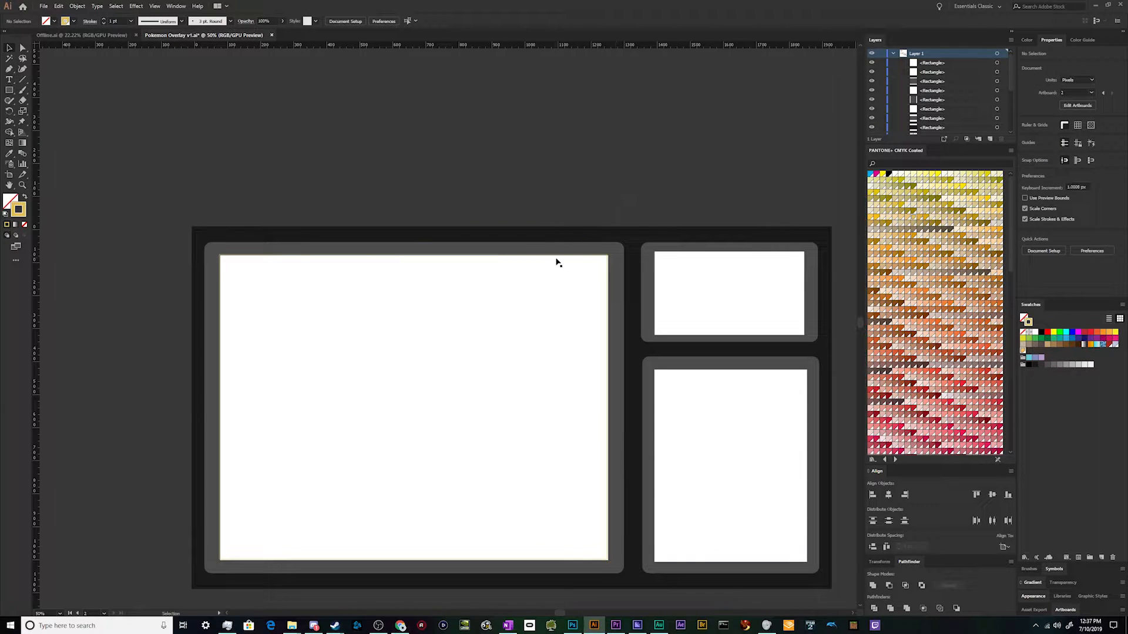
left_click(557, 258)
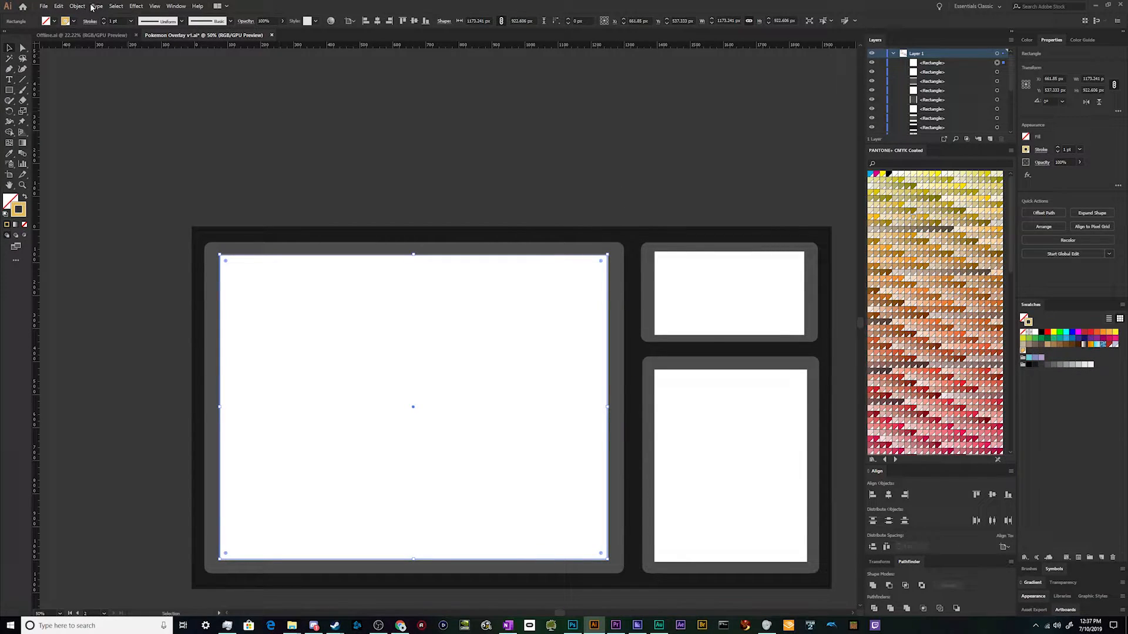
left_click(132, 23)
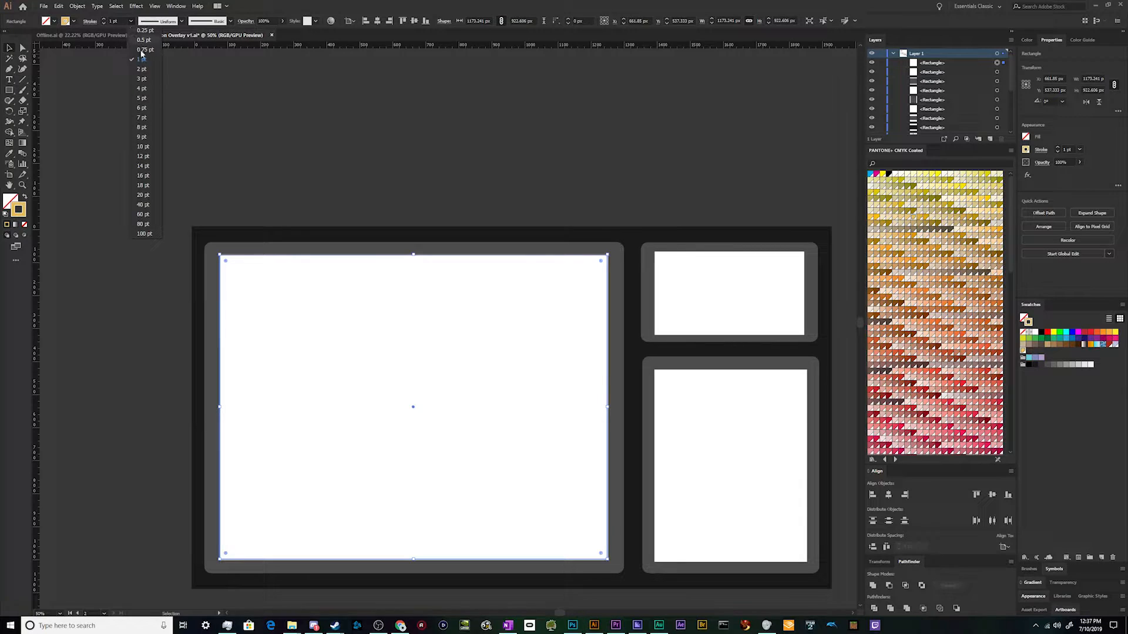
left_click(145, 110)
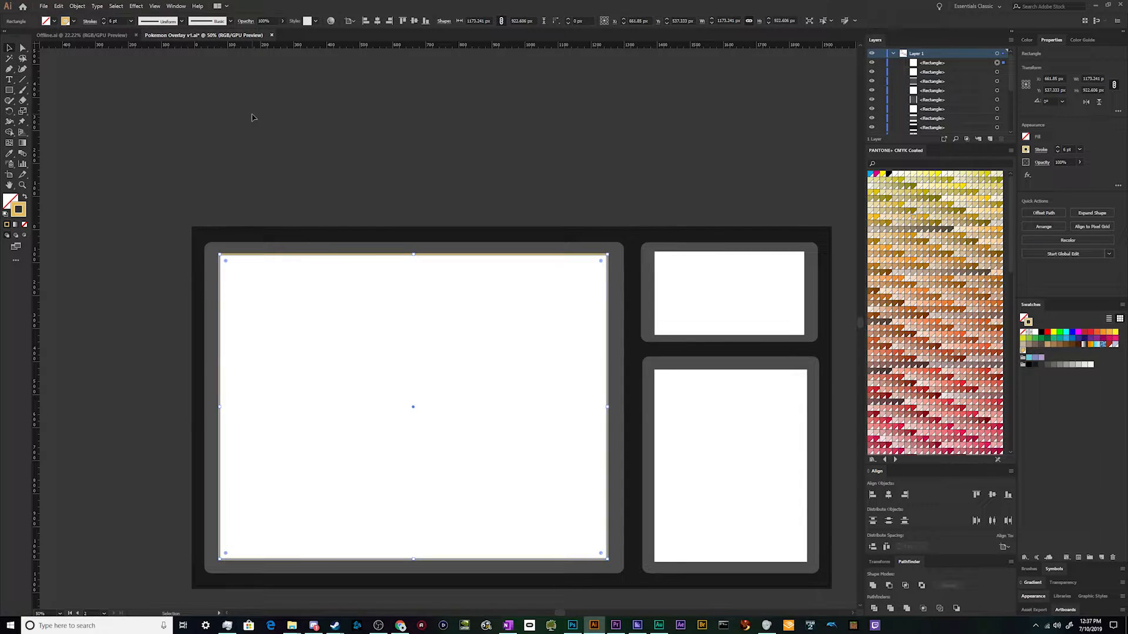
left_click(130, 20)
left_click(147, 174)
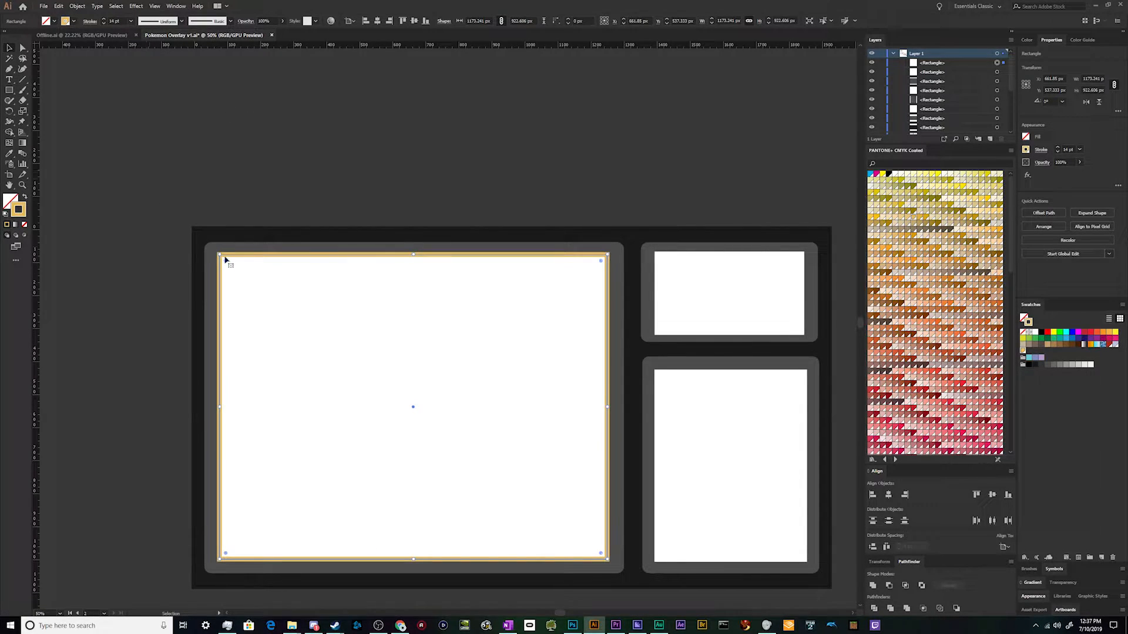
Round the golden outline's corners to about 33 px and enlarge it to about 1226 by 964 px within the grey frame
mouse_move(225, 263)
left_mouse_down()
mouse_move(241, 279)
mouse_move(213, 249)
left_mouse_up()
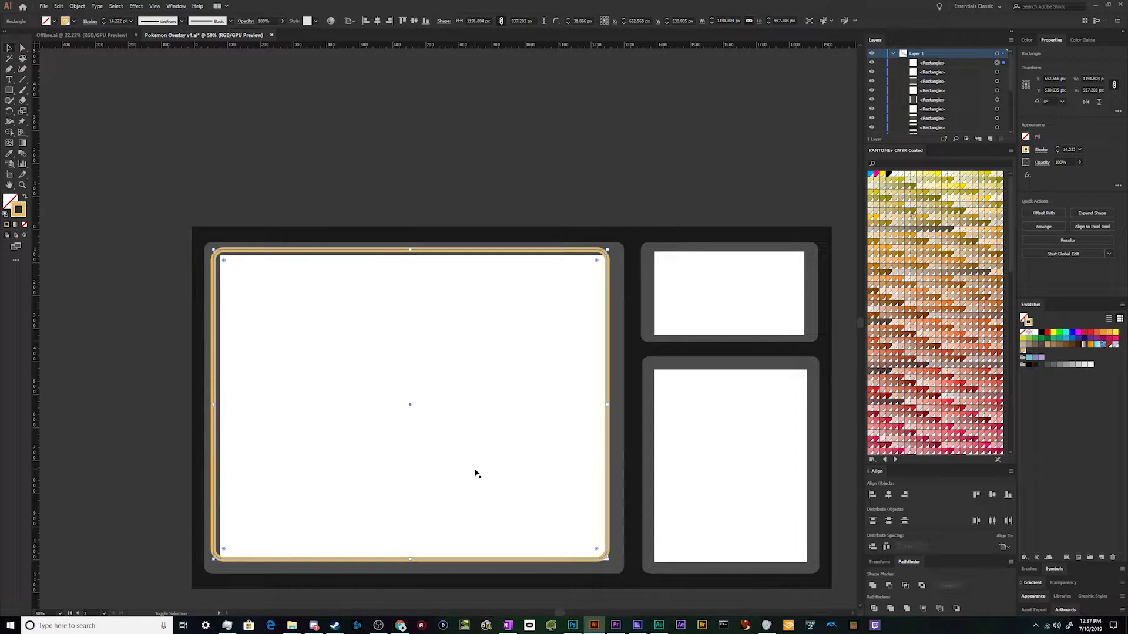
left_click_drag(607, 558, 617, 575)
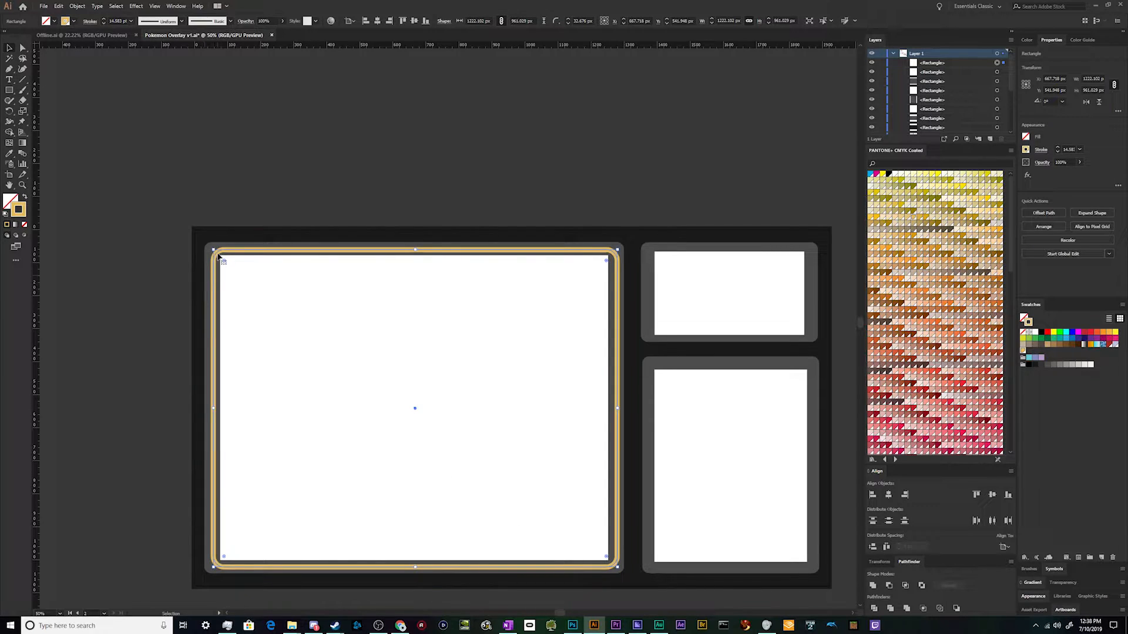
left_click_drag(214, 247, 213, 245)
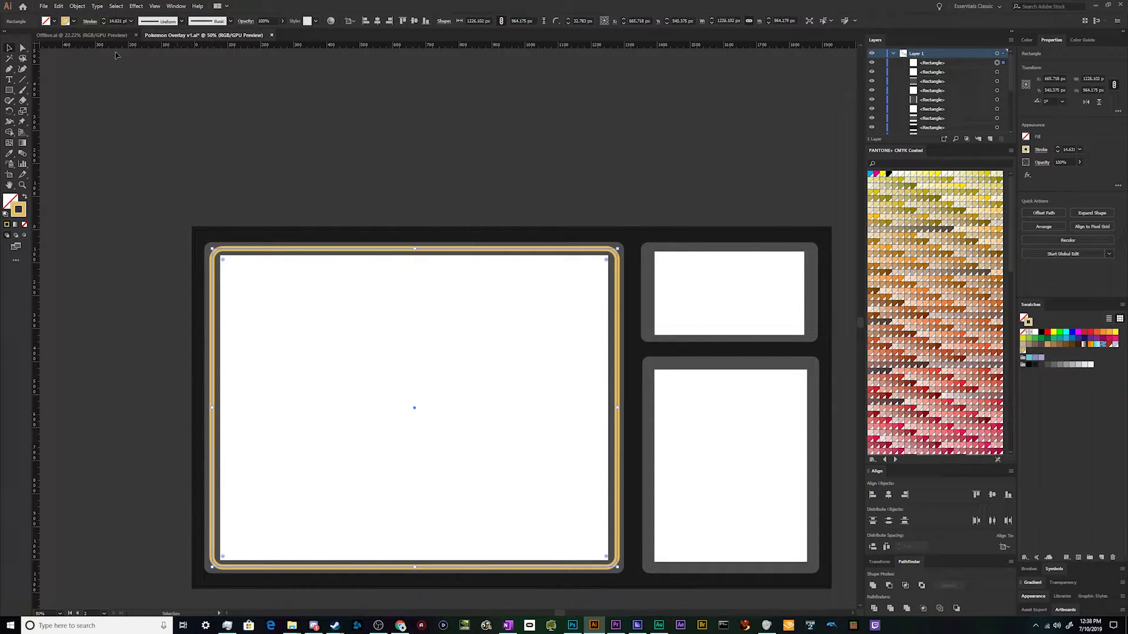
Set the golden outline's stroke weight to 8 pt
left_click(131, 21)
left_click(141, 127)
left_click(176, 164)
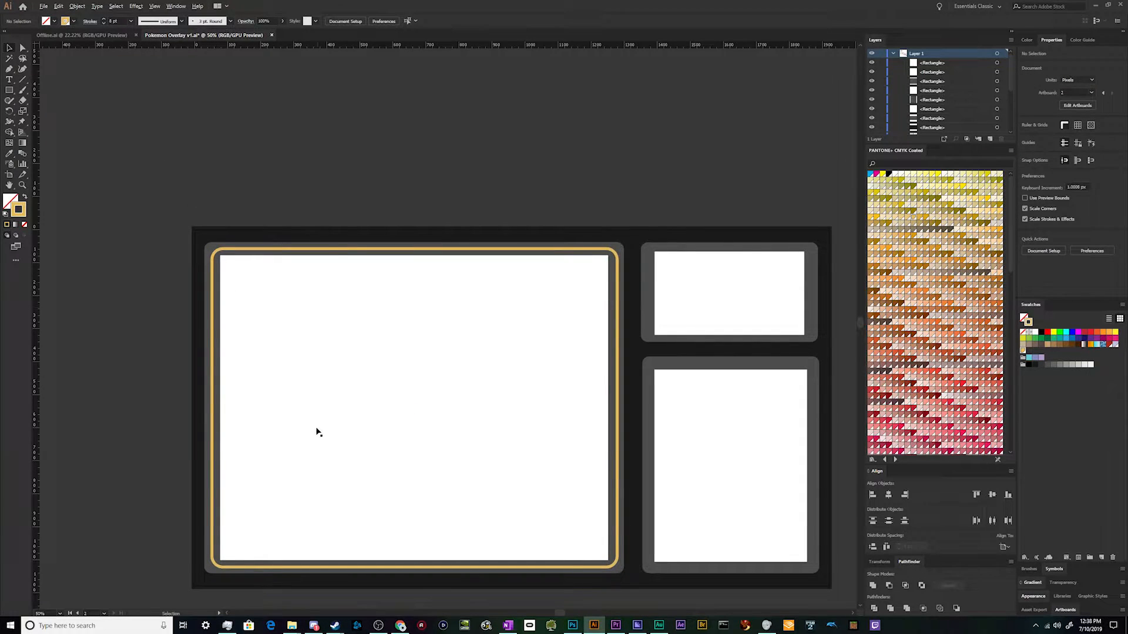
Shrink the large white area to about 1146 by 901 px and the golden outline to about 1215 by 956 px
left_click(240, 293)
left_click_drag(281, 312, 301, 325)
left_click(313, 195)
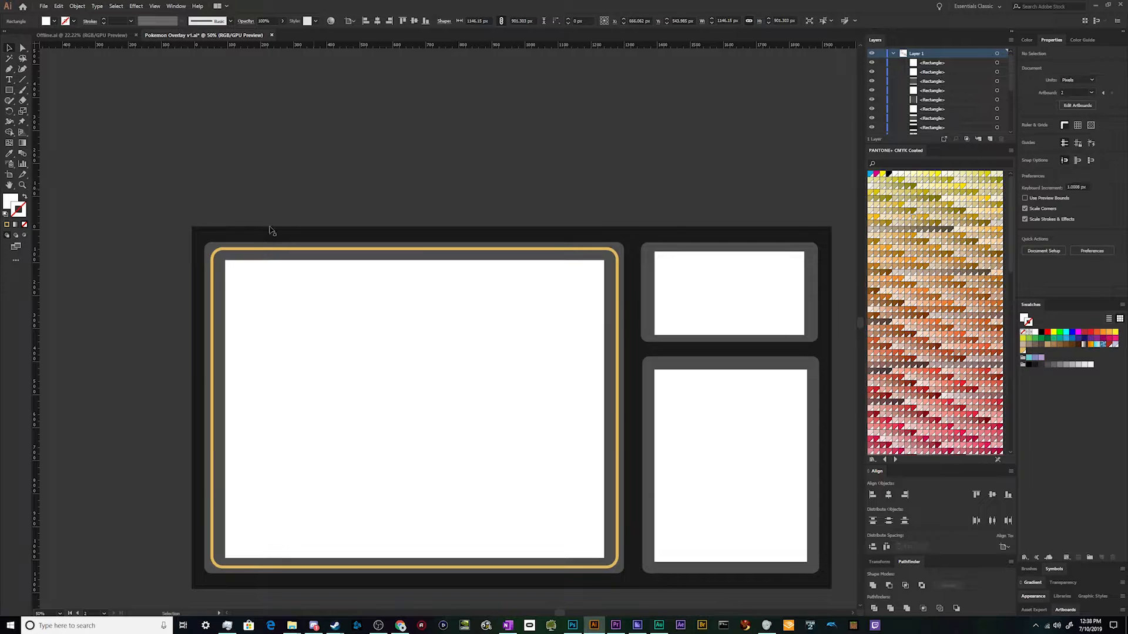
left_click(225, 251)
left_click_drag(212, 248, 216, 251)
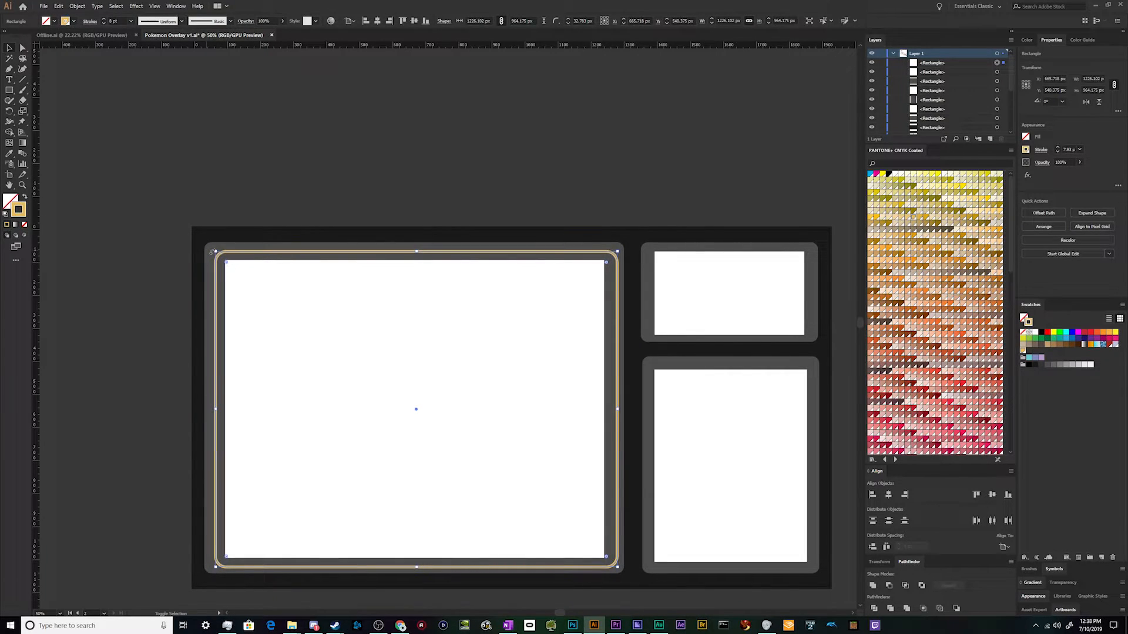
Centre the golden outline, the large white area and their grey frame on one another horizontally and vertically
left_click(561, 407, "shift")
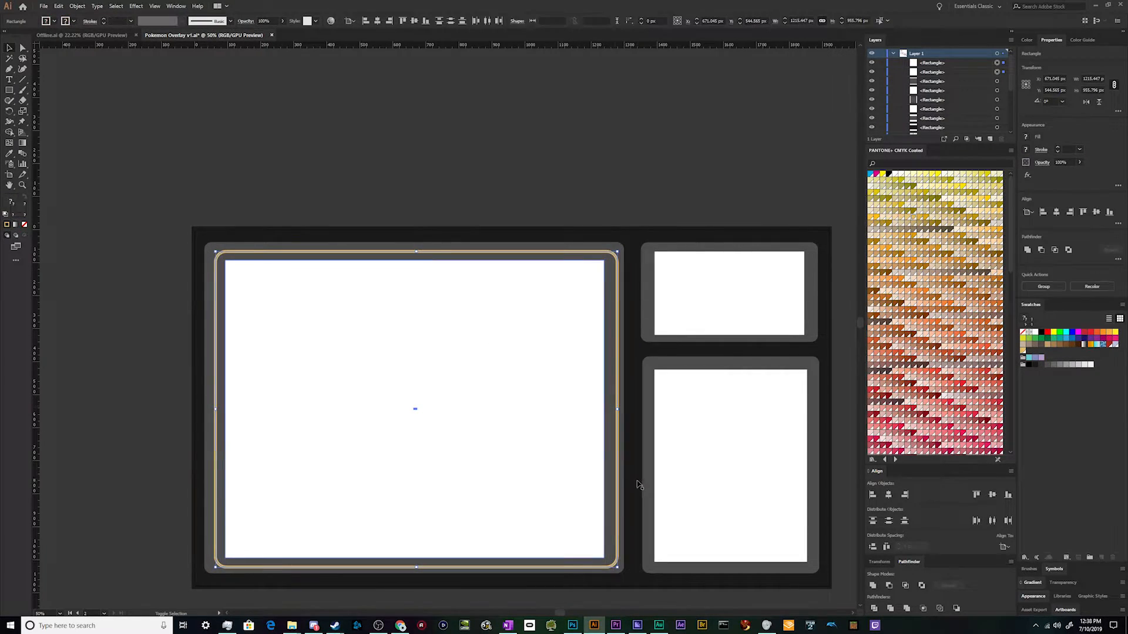
left_click(624, 437, "shift")
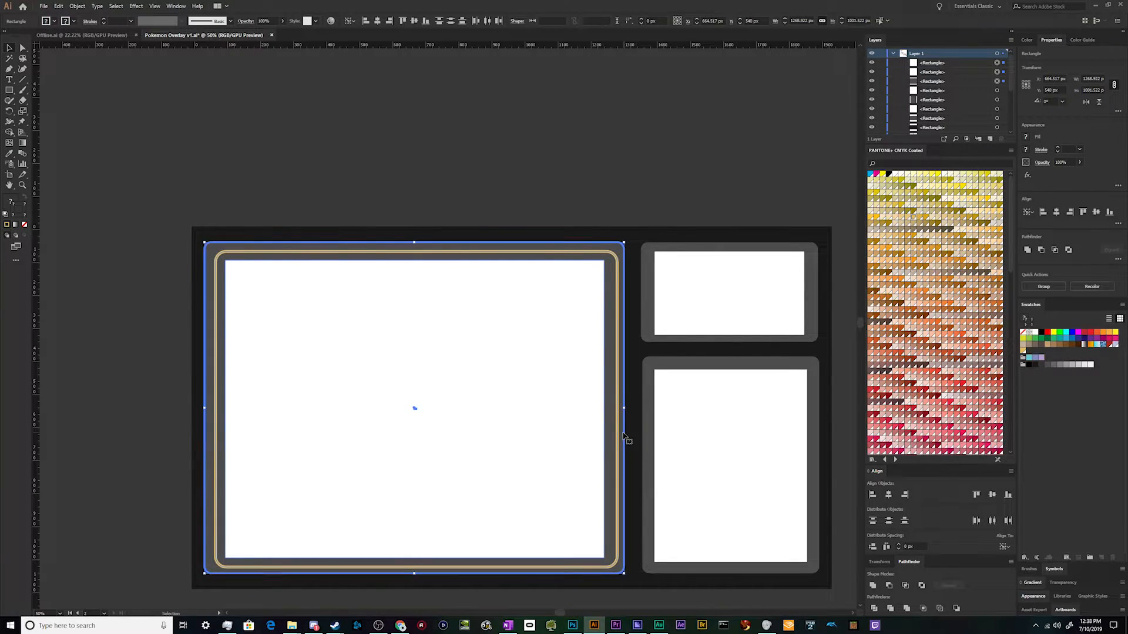
left_click(377, 20)
left_click(415, 20)
left_click(353, 159)
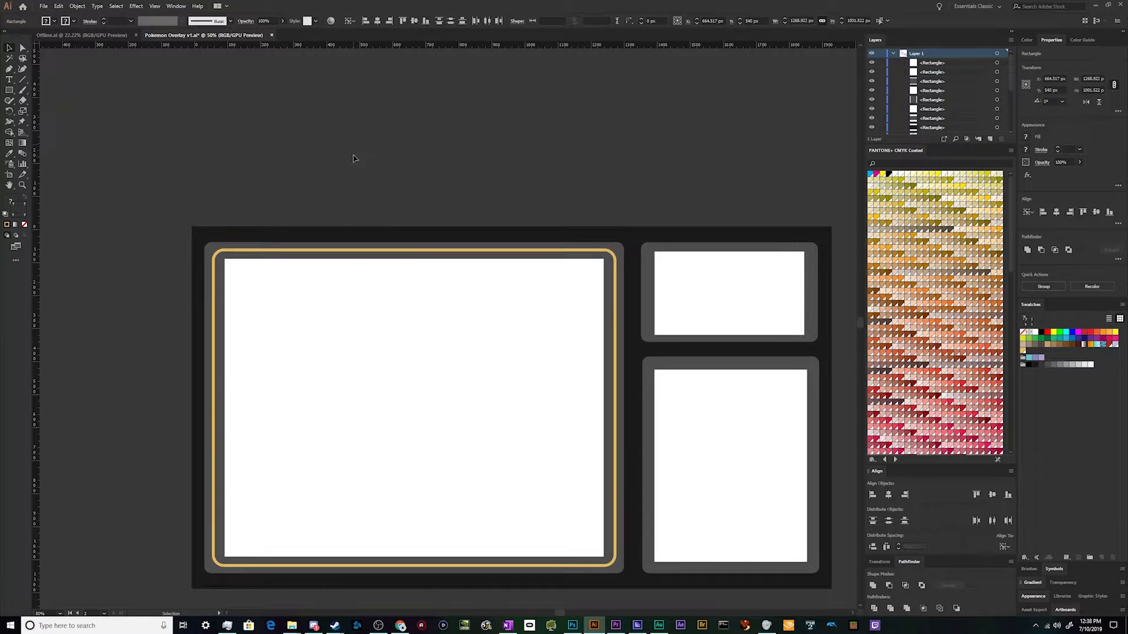
Try a bright yellow PANTONE+ CMYK Coated swatch on the rounded outline's stroke
left_click(532, 251)
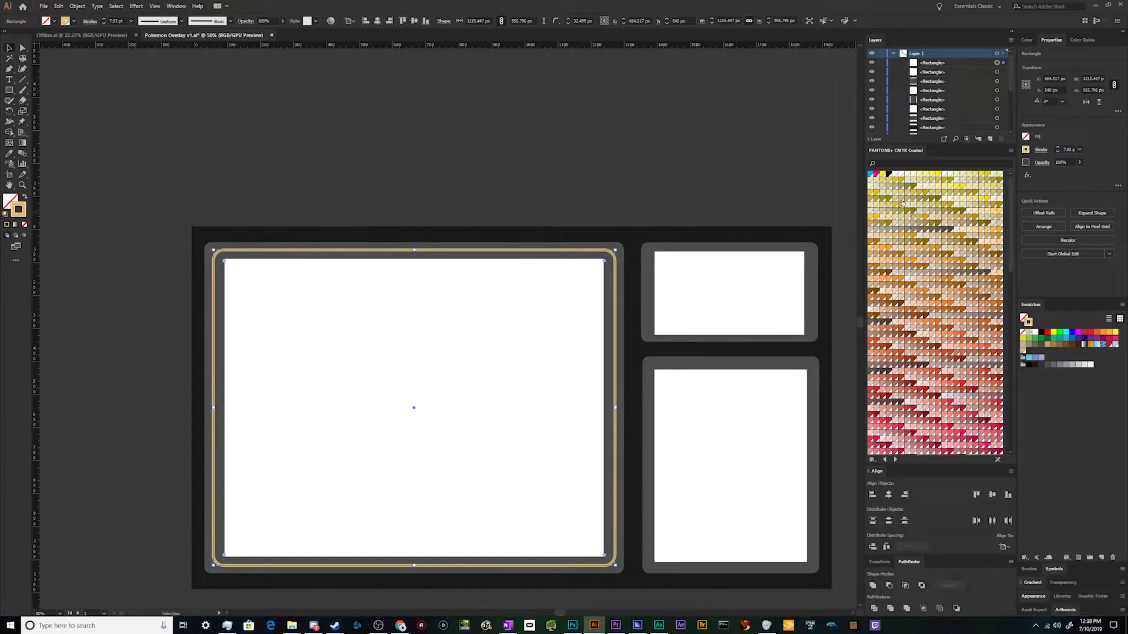
left_click(981, 177)
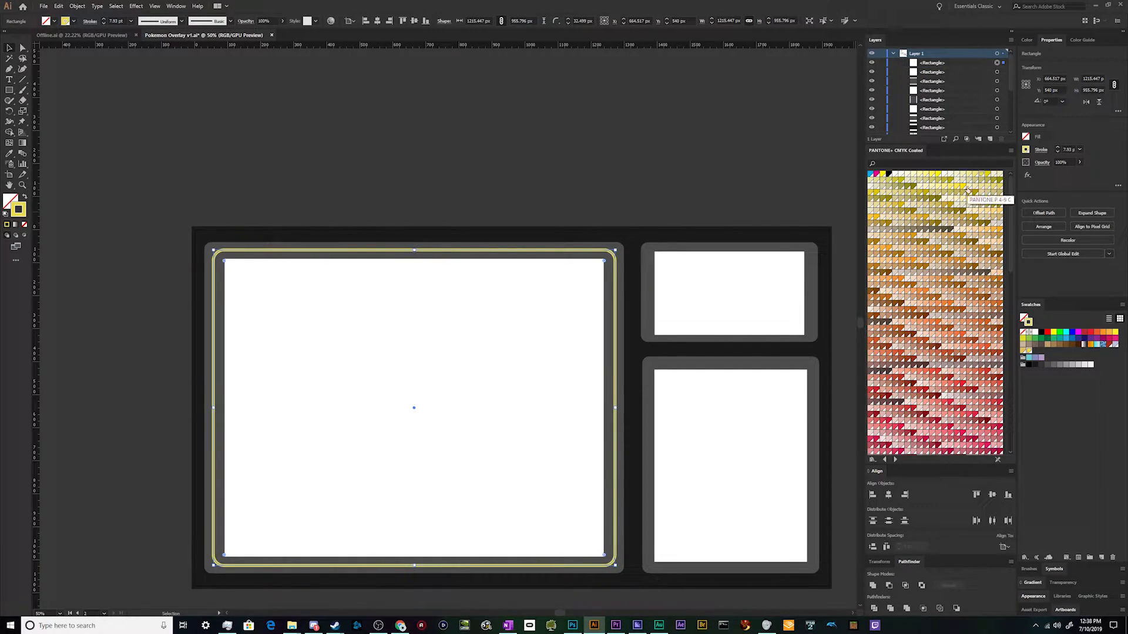
left_click(654, 159)
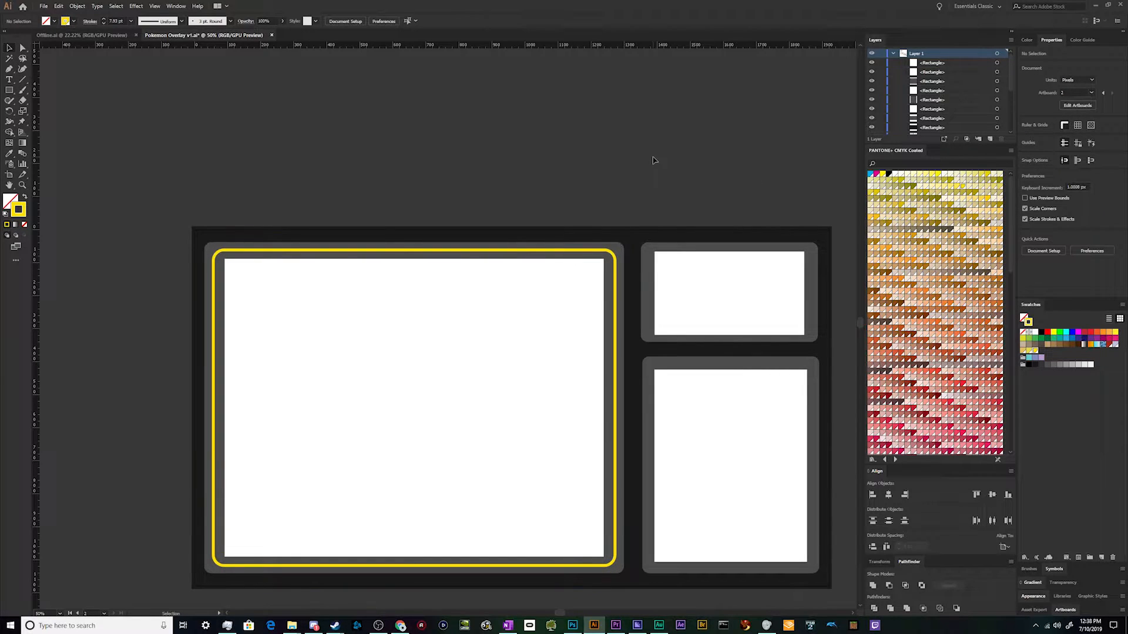
Compare pale yellow and orange-yellow swatches on the outline's stroke up close, and apply a slightly dark pure yellow
left_click(617, 293)
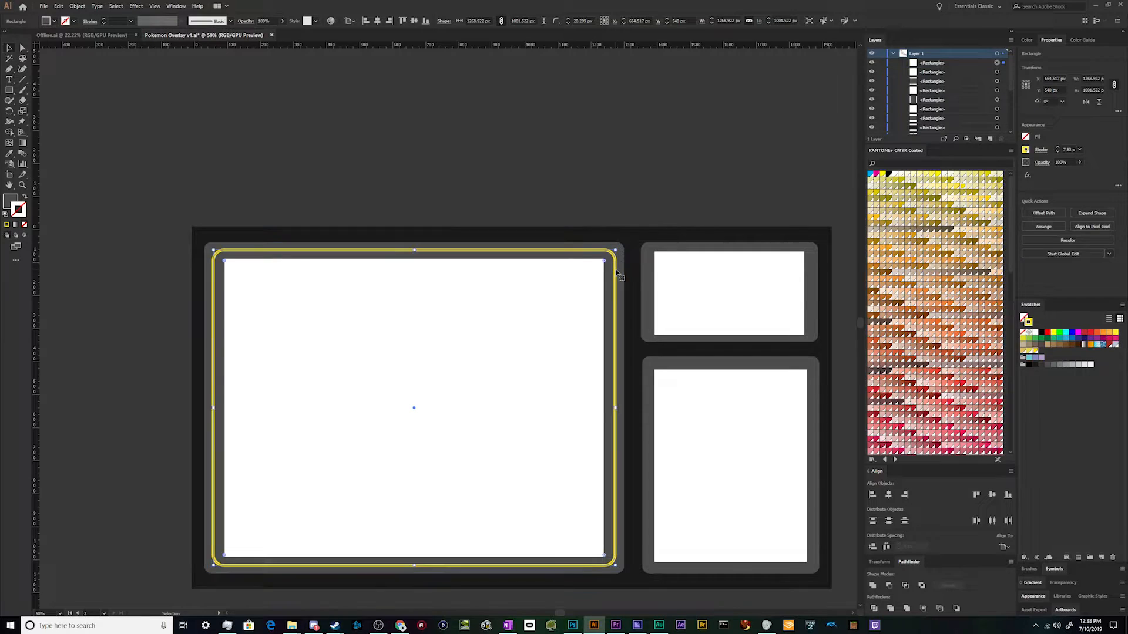
left_click(969, 201)
scroll(709, 241, "up", 4)
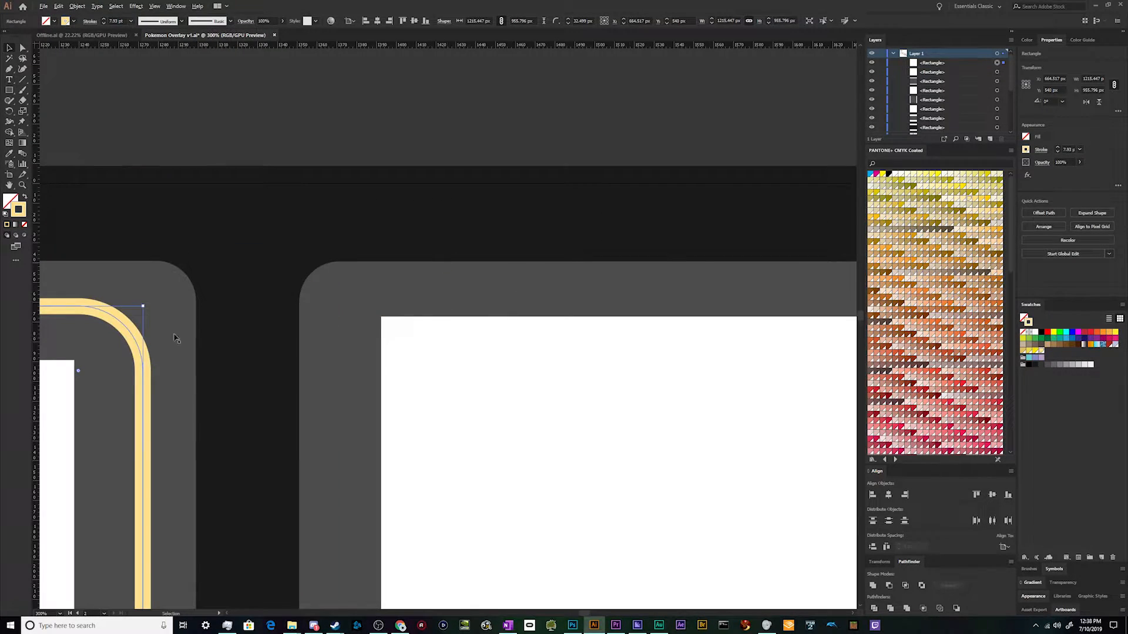
scroll(75, 397, "up", 1)
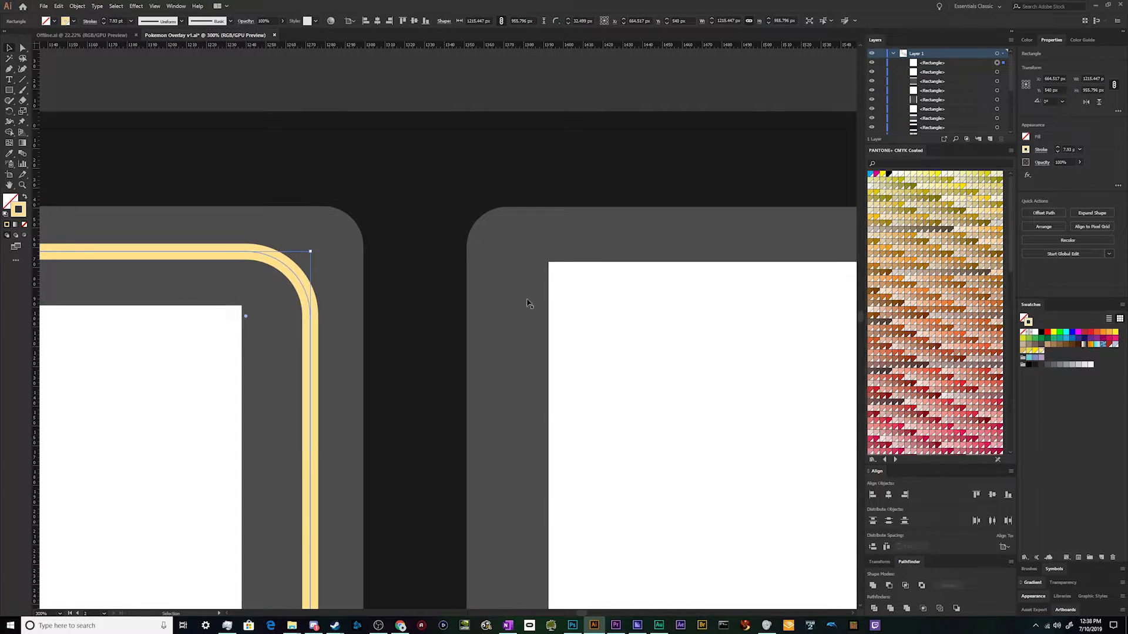
left_click(877, 218)
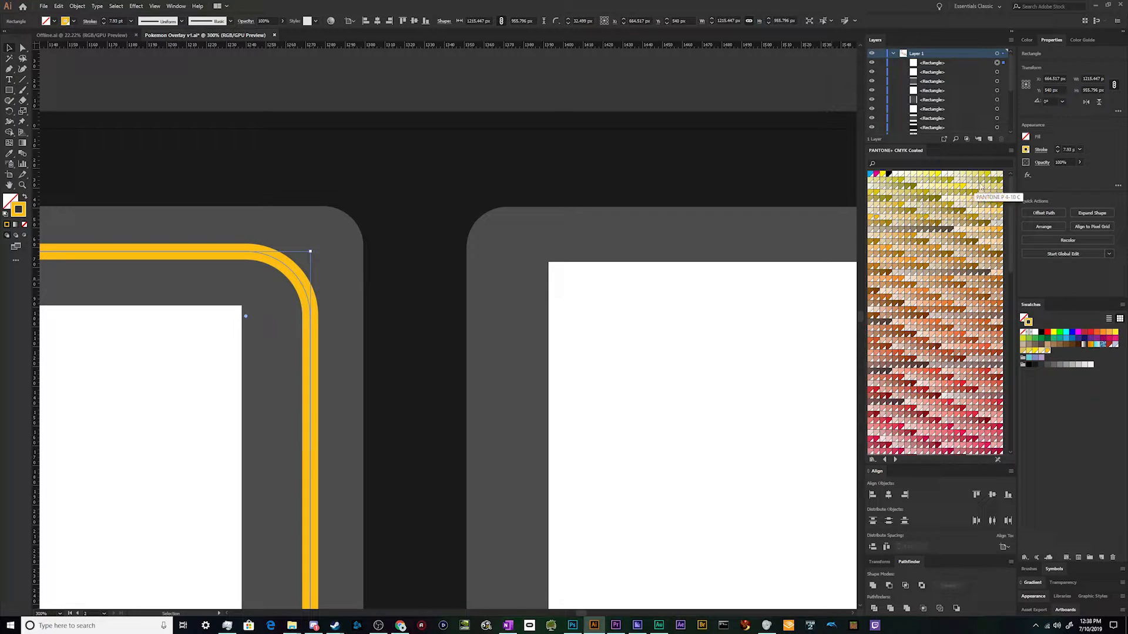
left_click(987, 174)
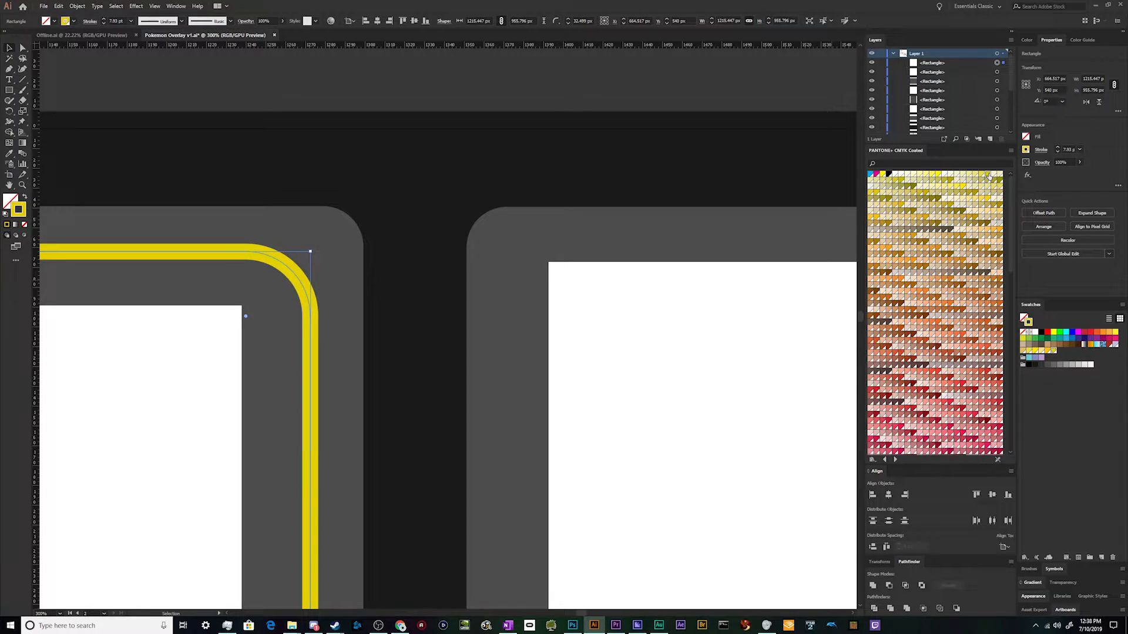
Apply a brighter pure yellow PANTONE+ CMYK Coated swatch to the large rounded outline's stroke and check it against the whole overlay
left_click(958, 188)
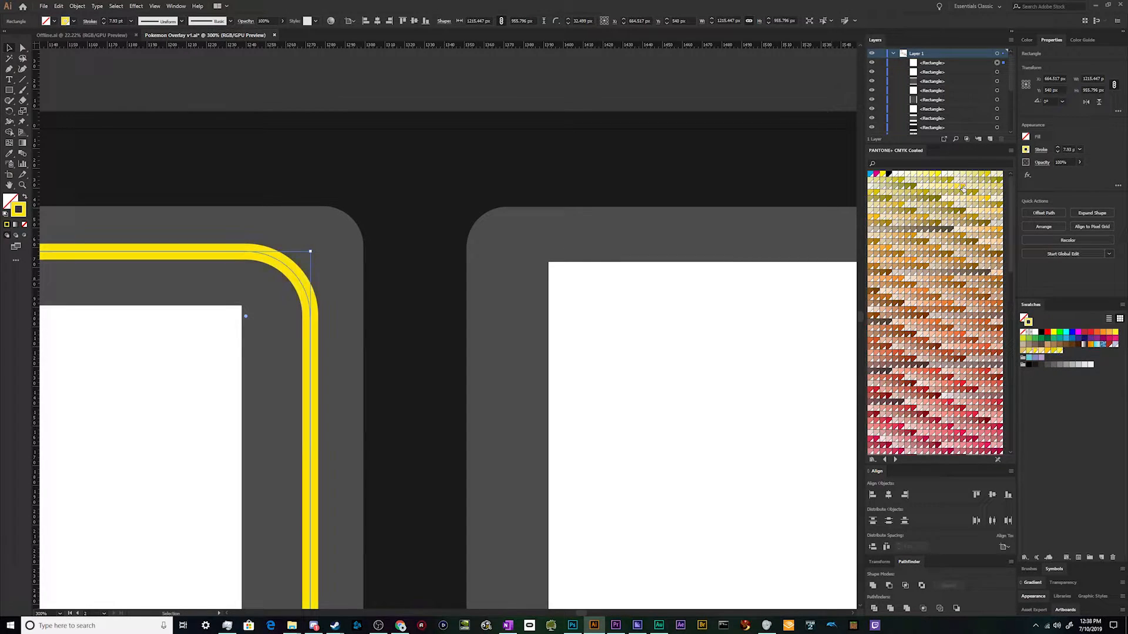
scroll(831, 180, "down", 5)
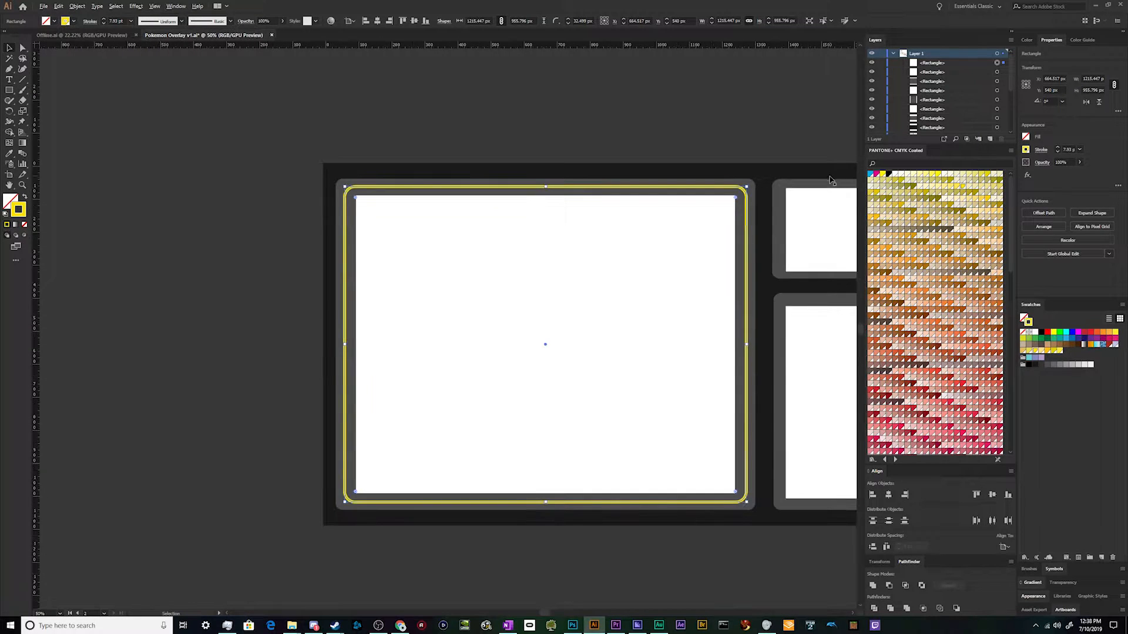
left_click(796, 153)
scroll(795, 153, "down", 2)
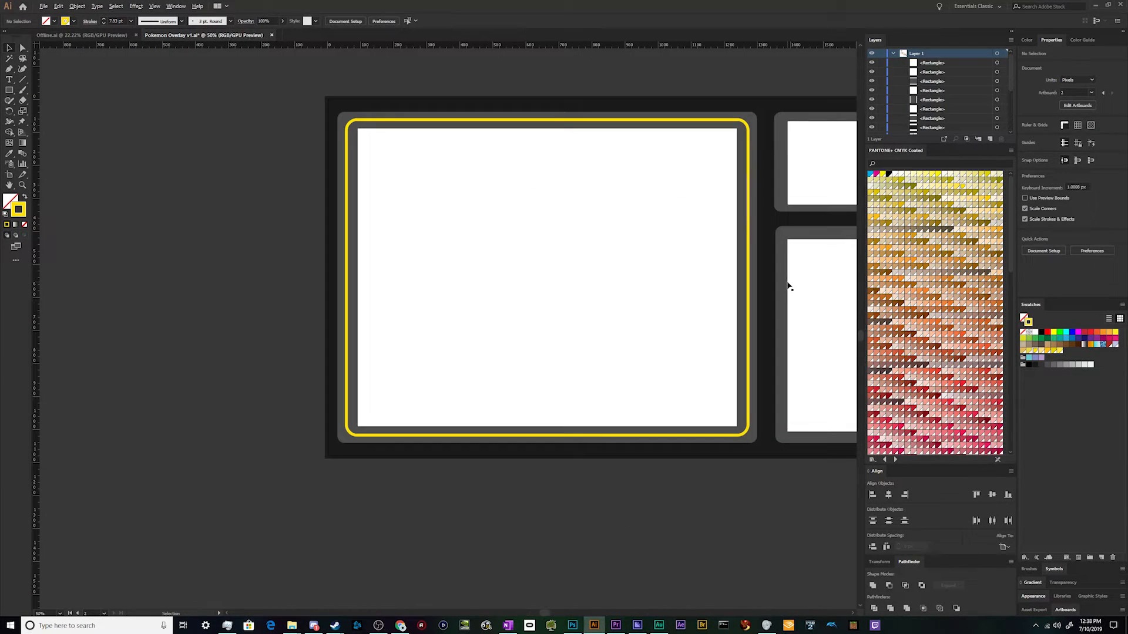
scroll(789, 286, "up", 1)
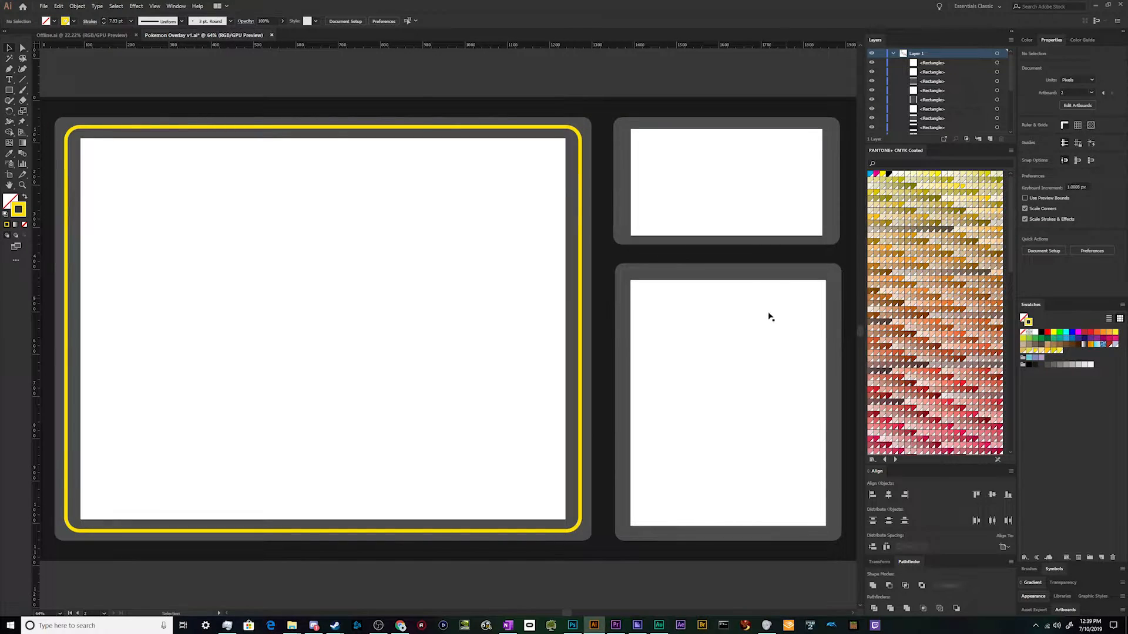
scroll(576, 306, "down", 1)
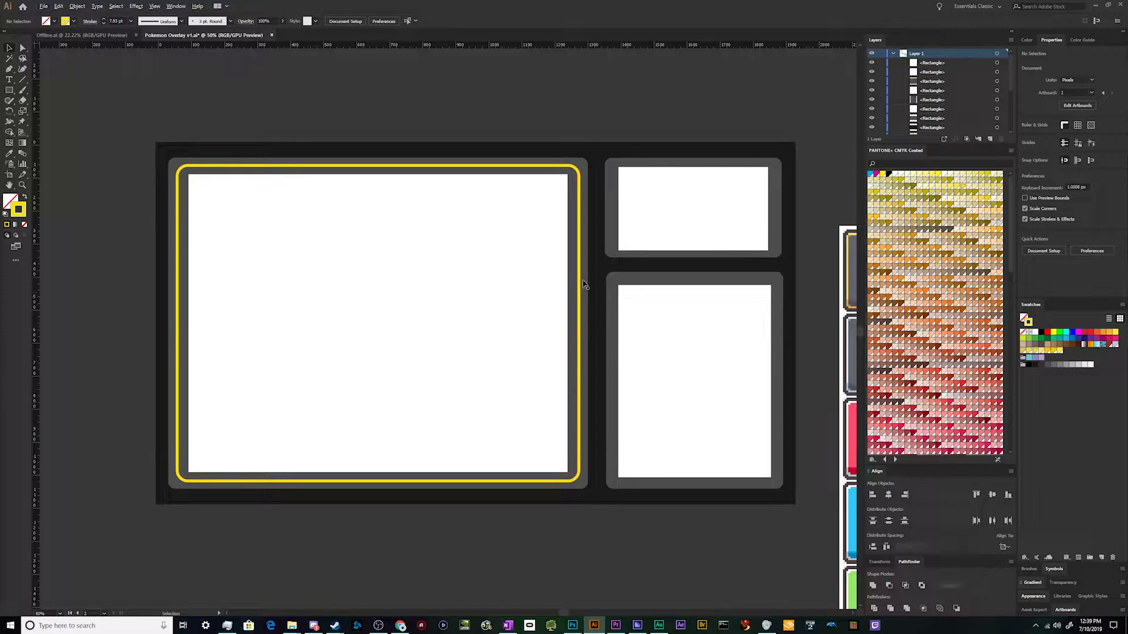
left_click(614, 286)
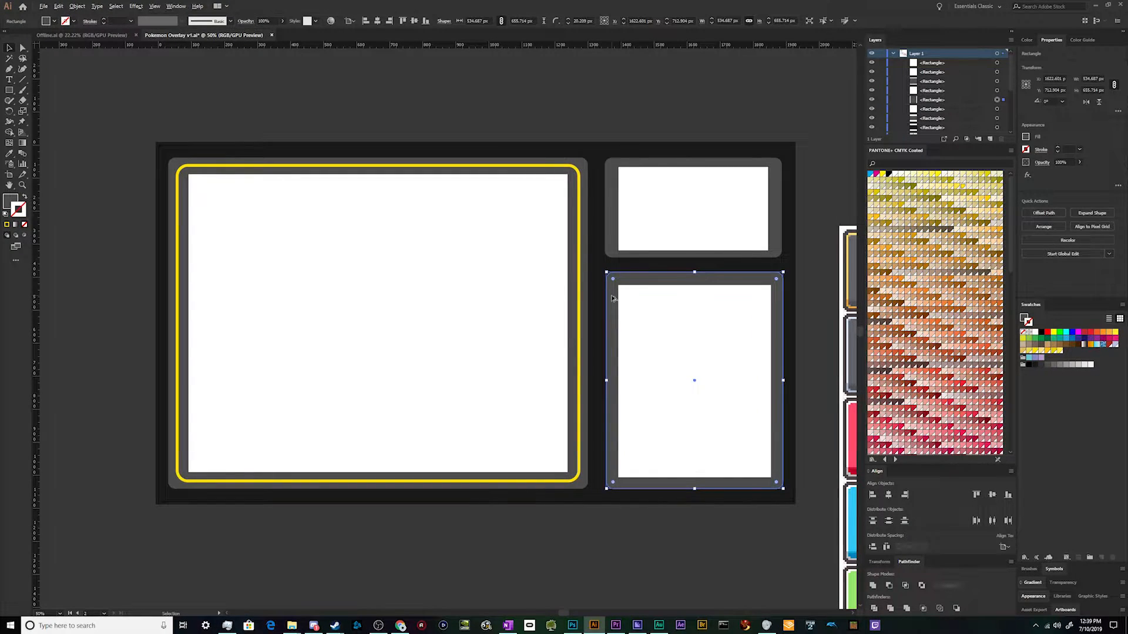
left_click_drag(619, 292, 621, 305)
left_click_drag(779, 397, 773, 381)
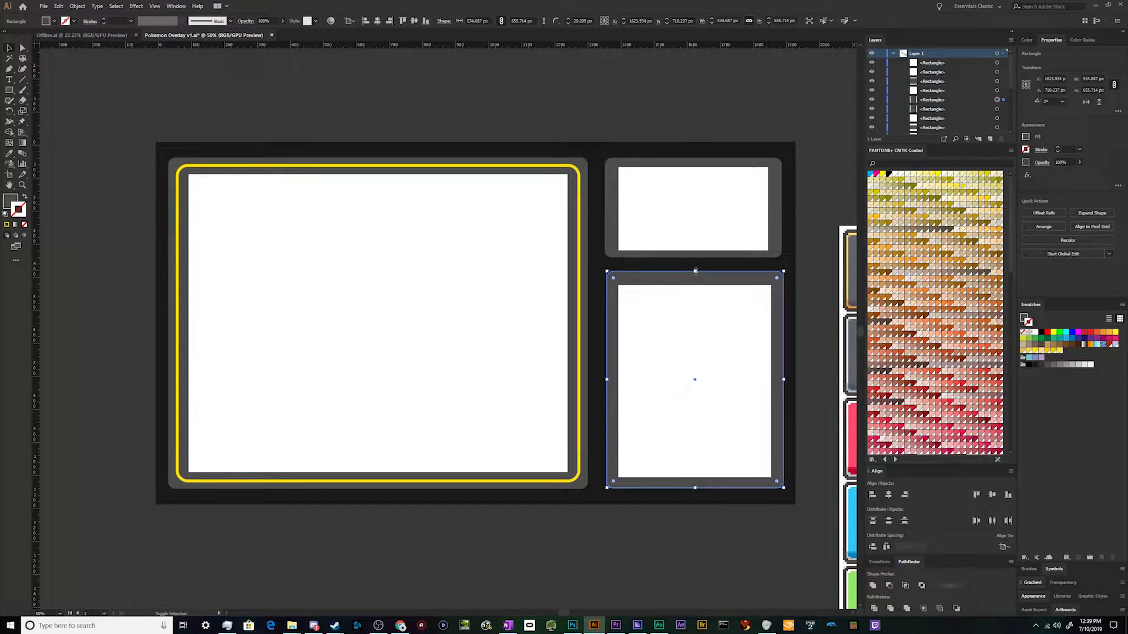
key("ctrl+z")
key("ctrl+z")
key("ctrl+z")
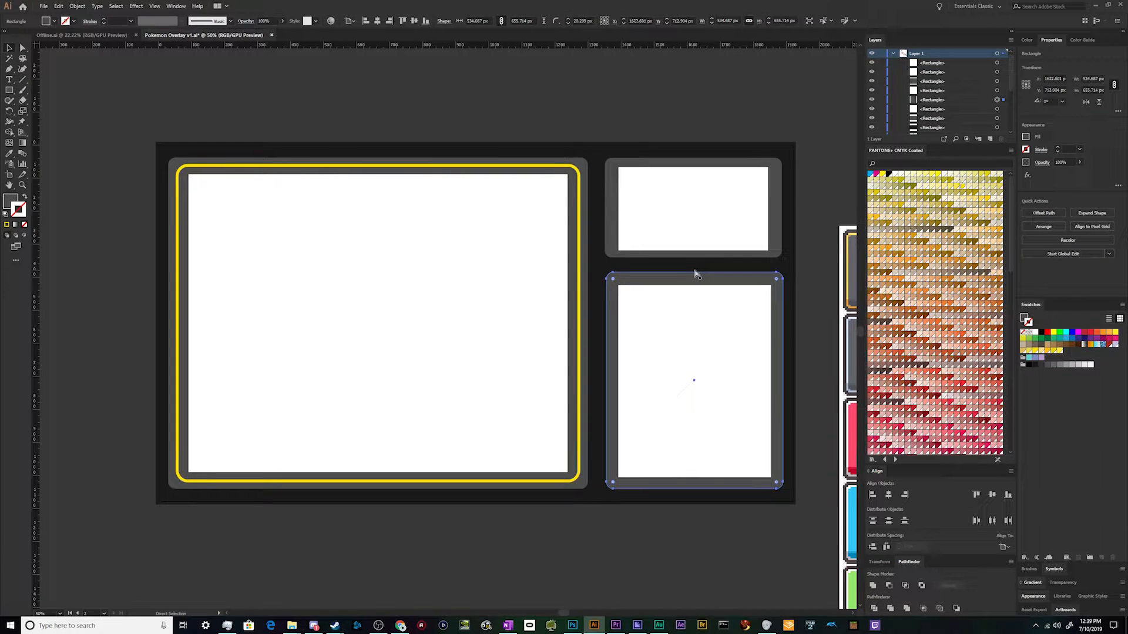
Shrink the lower white area in the right column to about 450 by 567 px and make the upper one slightly smaller too
left_click(577, 246)
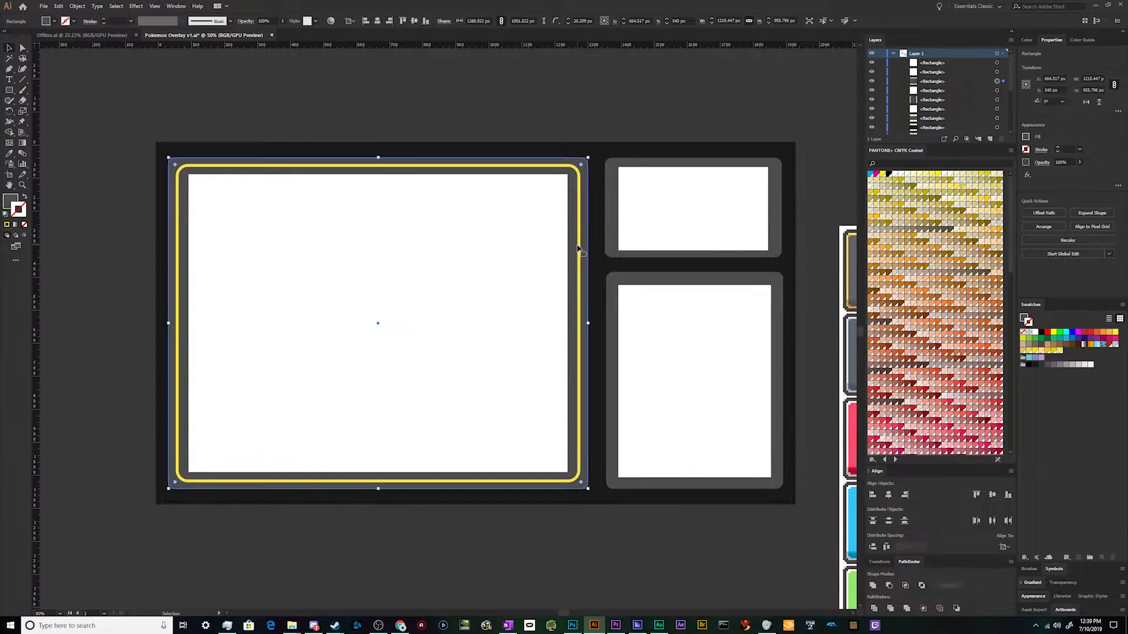
left_click(580, 247)
left_click(600, 114)
left_click(611, 318)
left_click(626, 324)
mouse_move(642, 333)
left_mouse_down()
mouse_move(644, 345)
mouse_move(642, 333)
left_mouse_up()
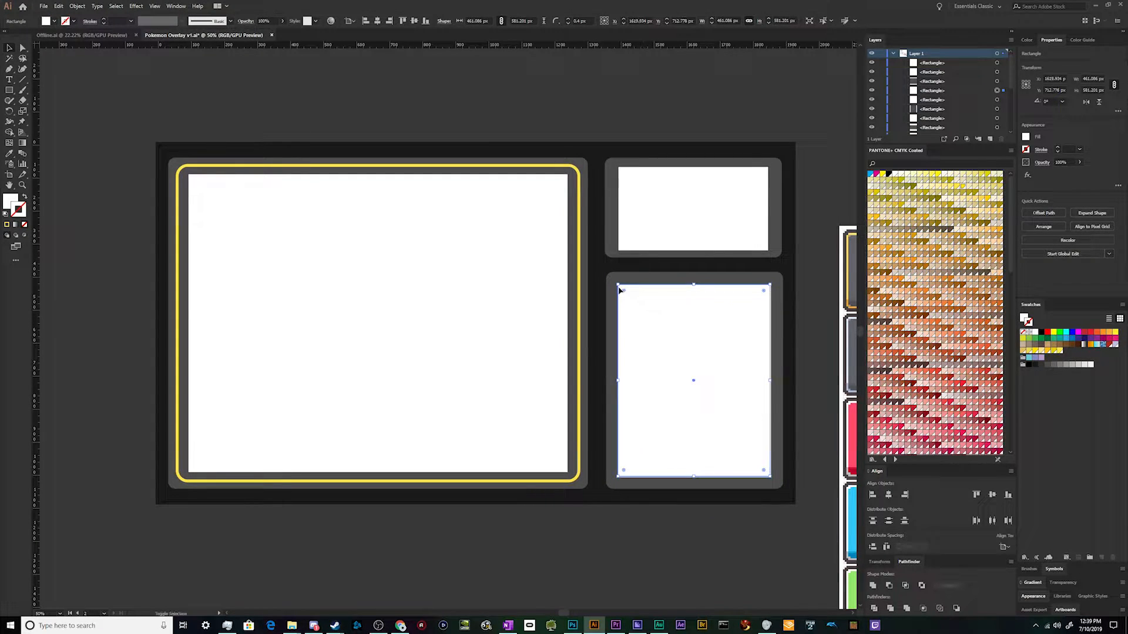
mouse_move(619, 284)
left_mouse_down()
mouse_move(629, 308)
mouse_move(621, 289)
left_mouse_up()
left_click(643, 218)
left_click_drag(620, 171, 624, 171)
Centre each of the two right-hand white areas horizontally and vertically on its own grey frame
left_click(659, 382, "shift")
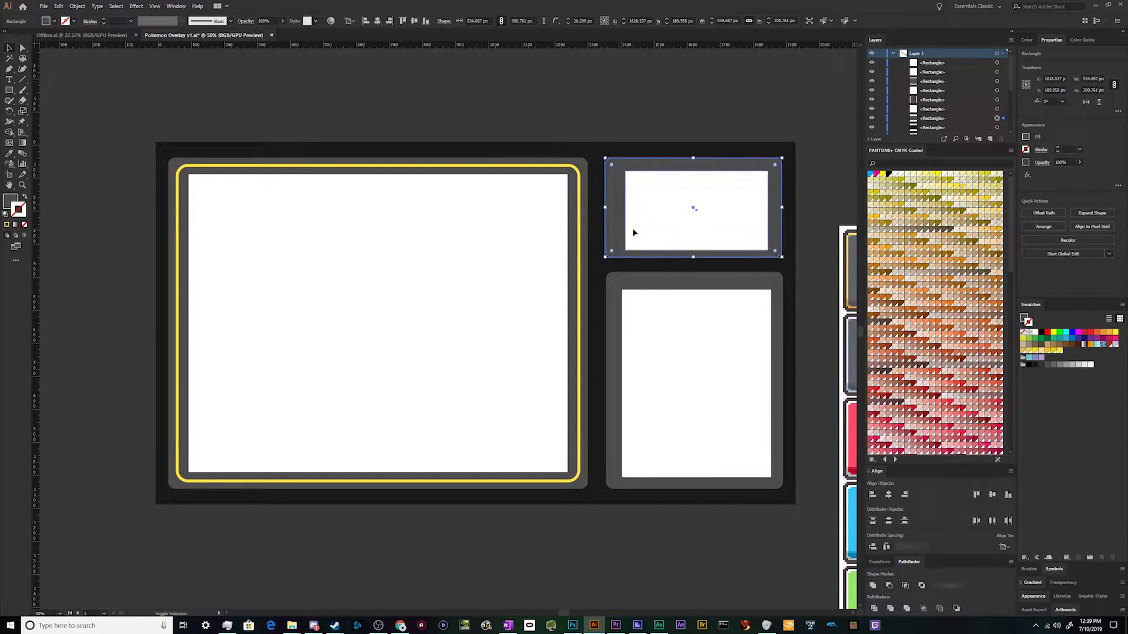
left_click(618, 216)
left_click(377, 20)
left_click(414, 20)
left_click(596, 176)
left_click(692, 370)
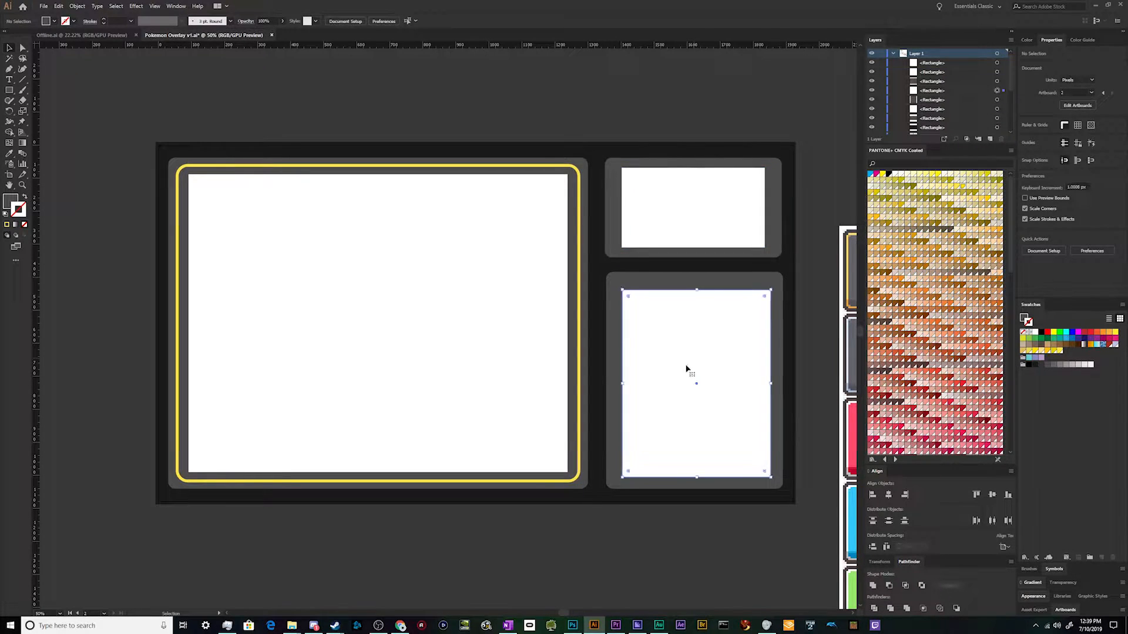
left_click(614, 281, "shift")
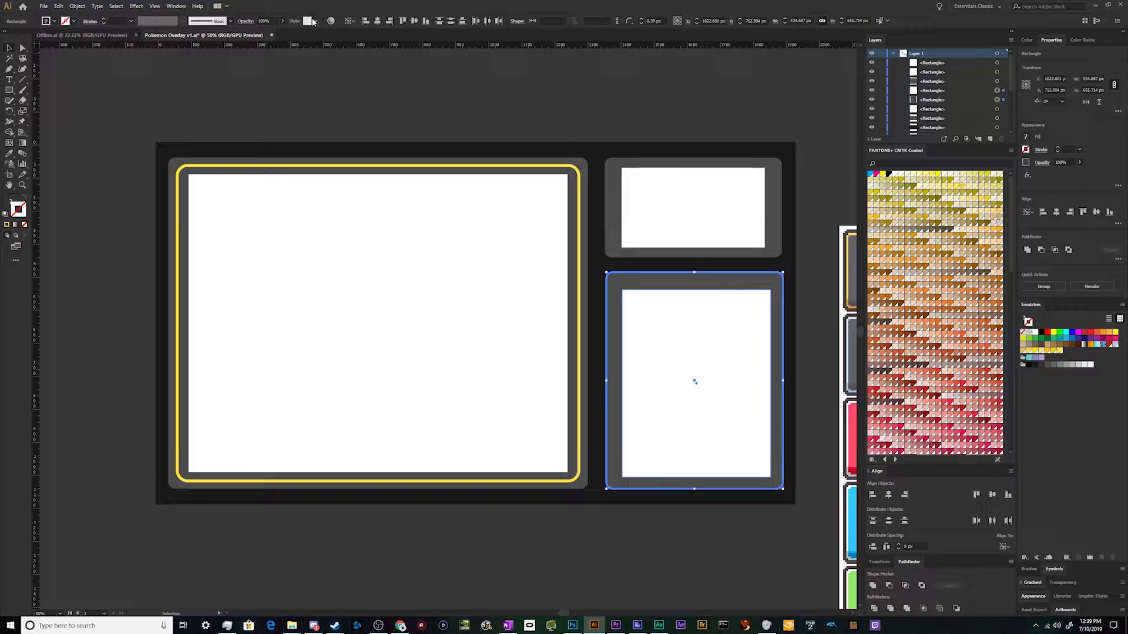
left_click(377, 21)
left_click(414, 21)
Widen the upper-right white area to about 449 px and centre it horizontally on its grey frame
left_click(617, 125)
left_click(758, 209)
left_click_drag(765, 207, 771, 208)
left_click(617, 213, "shift")
left_click(377, 21)
left_click(515, 78)
Shrink the upper-right white area to about 445 by 238 px and recentre it horizontally on its grey frame
left_click(682, 367)
left_click(629, 214)
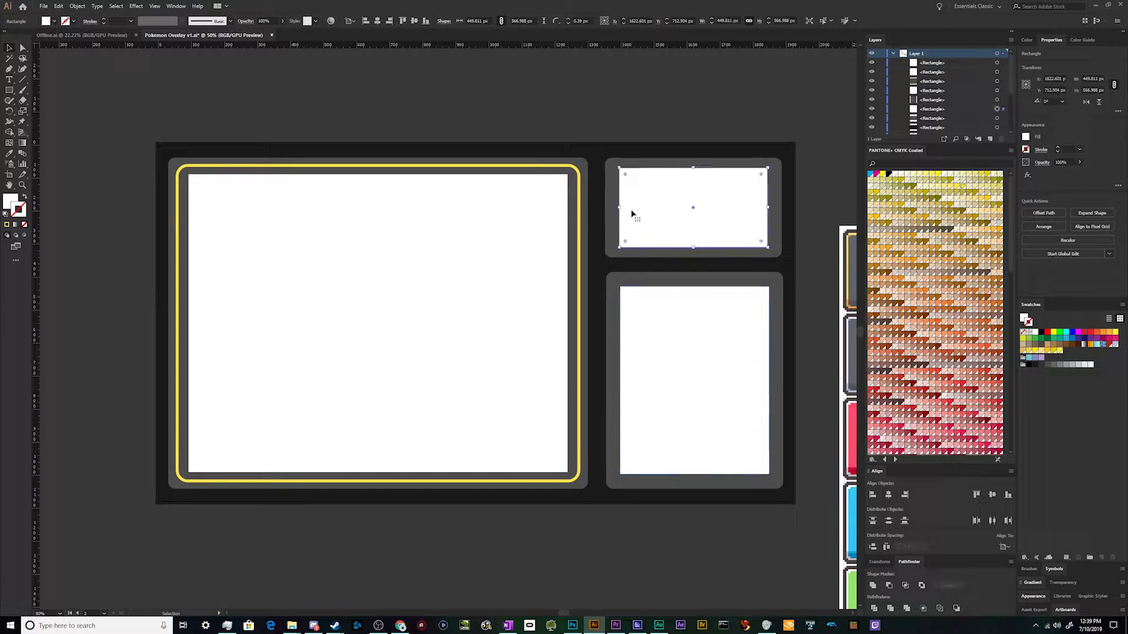
left_click_drag(620, 208, 620, 210)
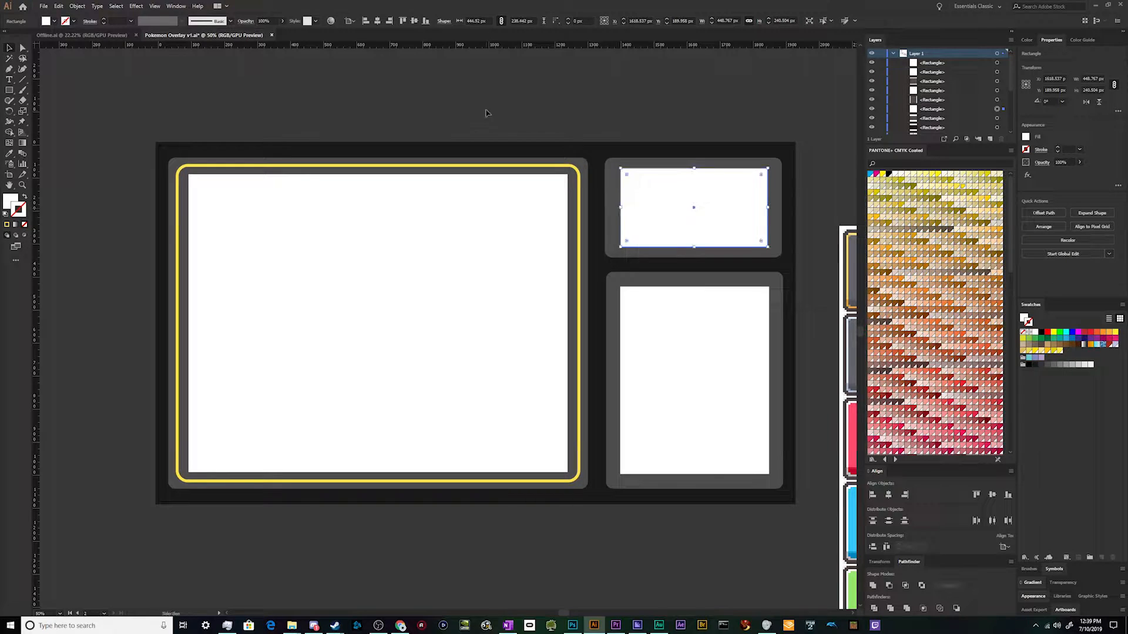
left_click(609, 182, "shift")
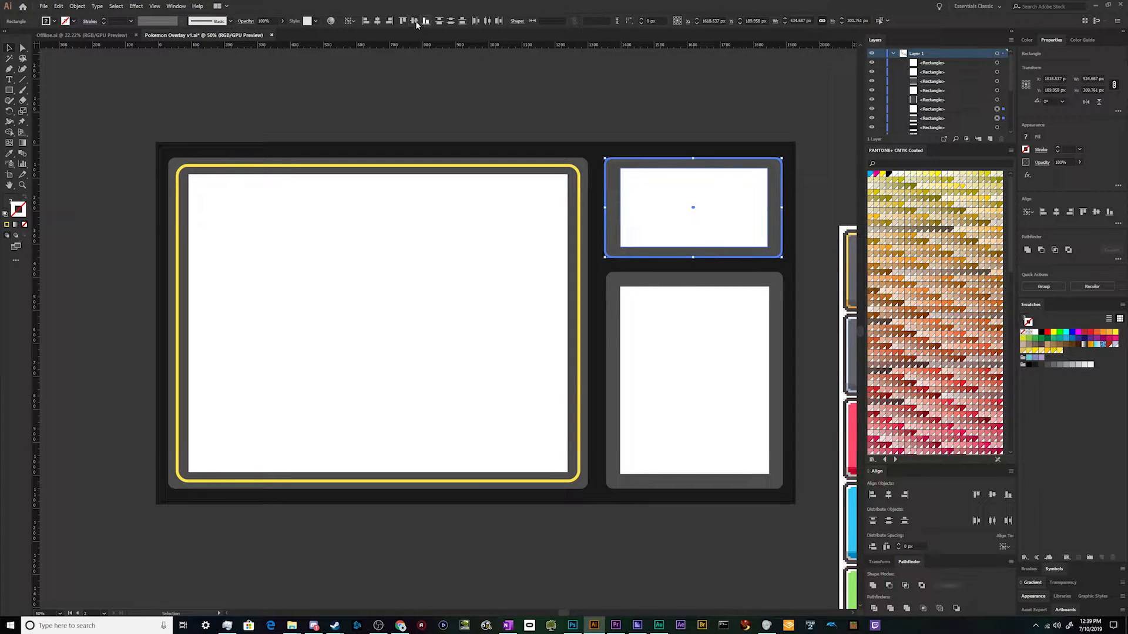
left_click(377, 21)
left_click(435, 111)
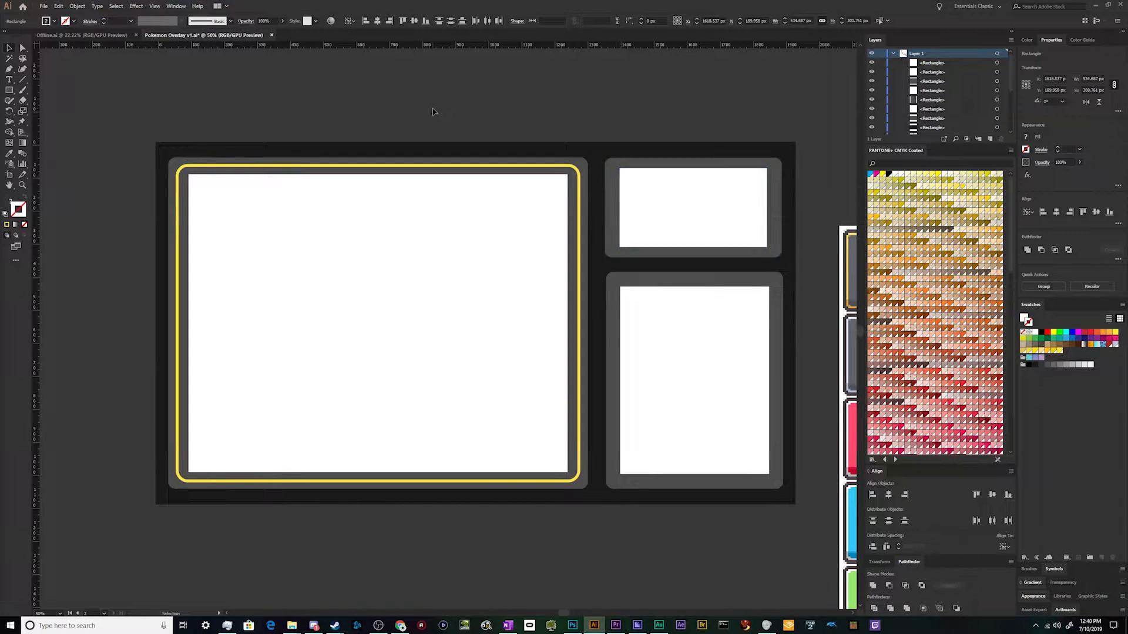
Duplicate the lower-right white area and enlarge the copy to about 483 by 609 px around the original
left_click(699, 353)
left_click_drag(700, 374, 694, 374)
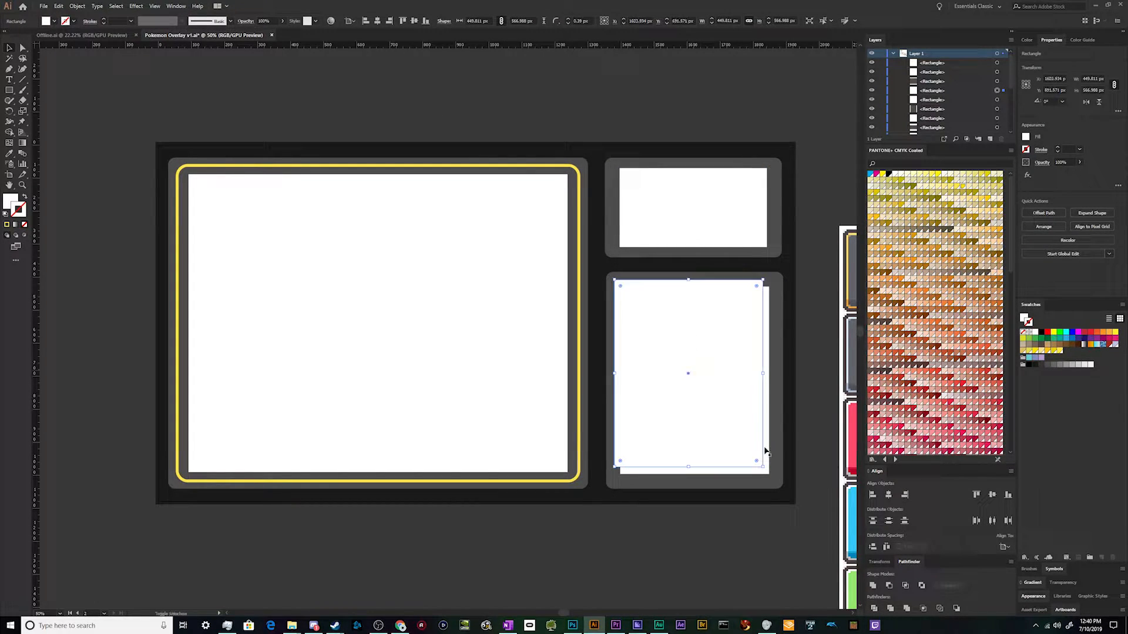
left_click_drag(764, 466, 774, 480)
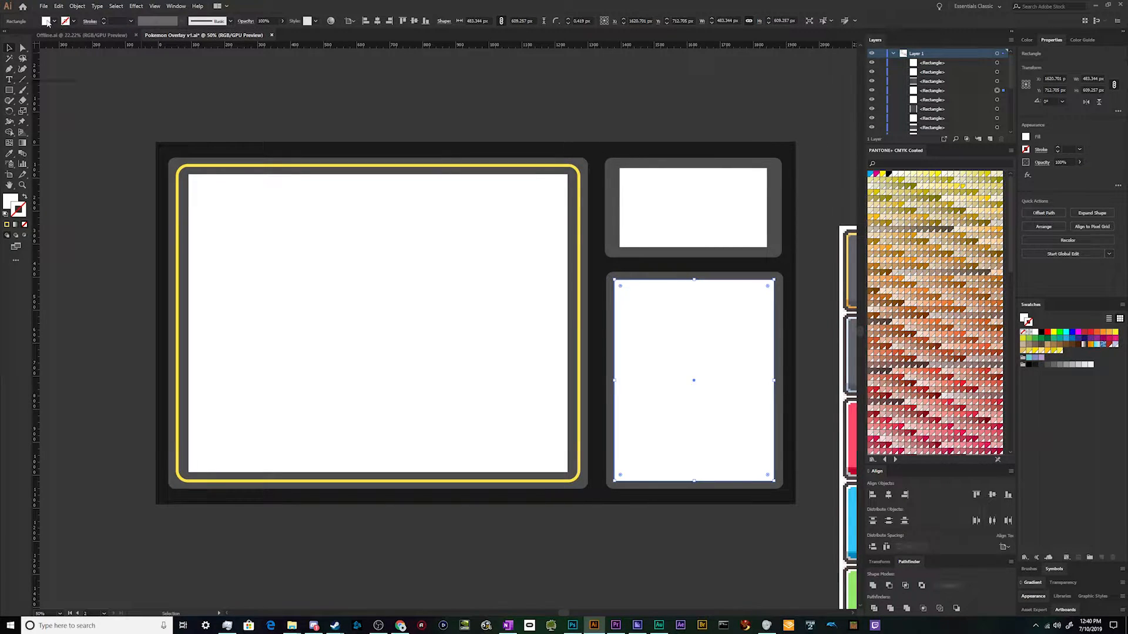
Remove the fill from the enlarged lower-right copy and give it the saved bright yellow as its stroke colour
left_click(47, 22)
left_click(7, 35)
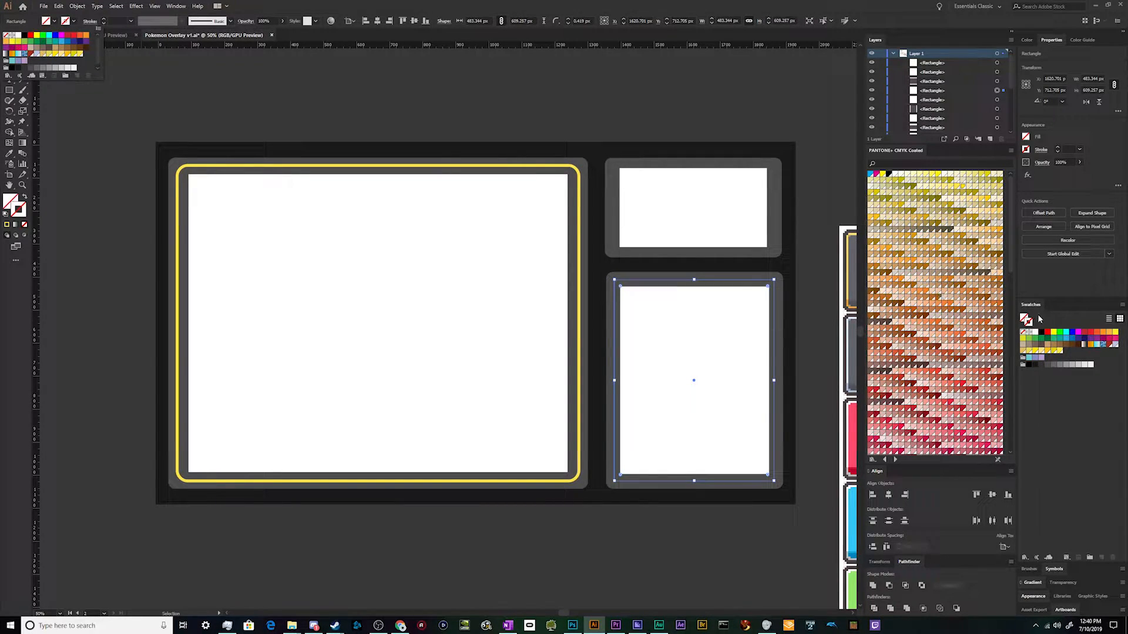
key("Escape")
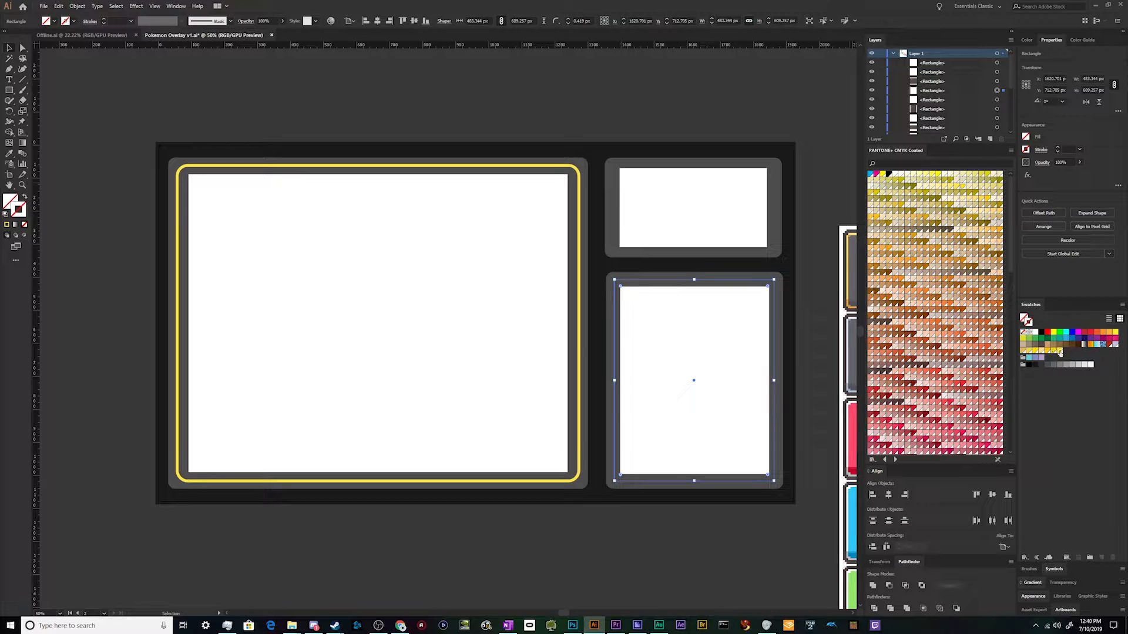
left_click(1057, 351)
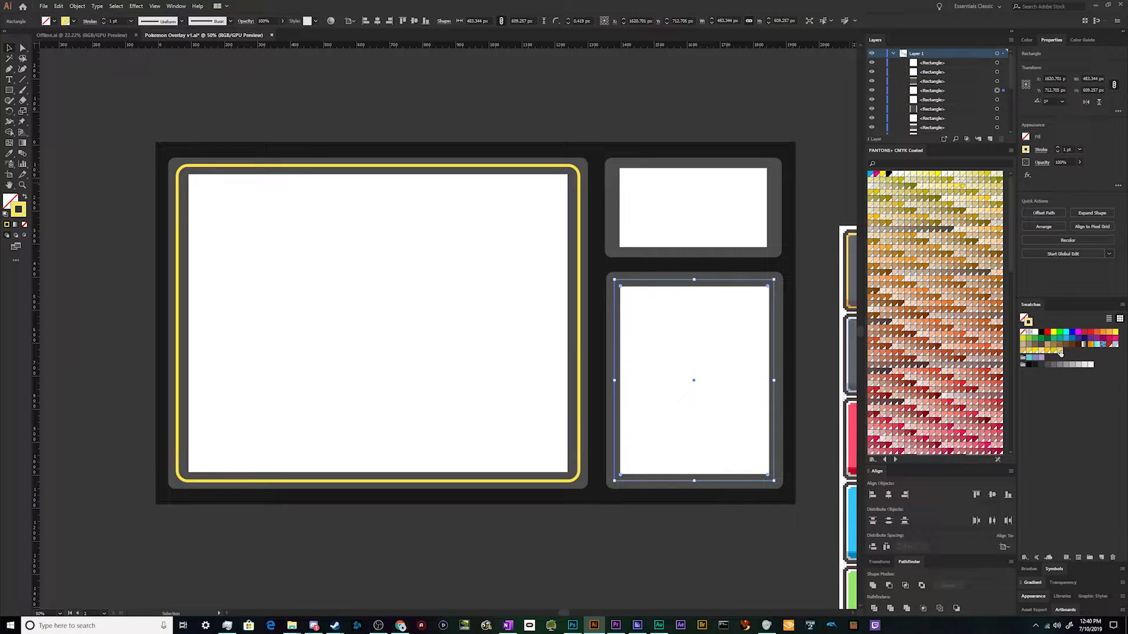
Set the stroke weight of both the large yellow outline and the lower-right yellow outline to 8 pt
left_click(561, 170)
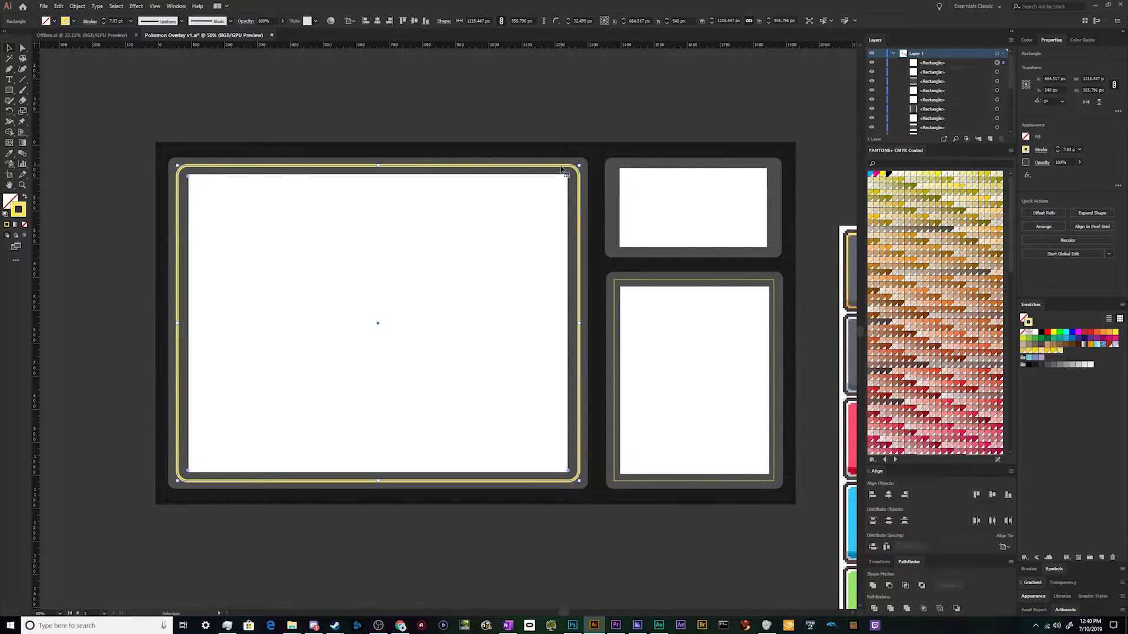
left_click(131, 21)
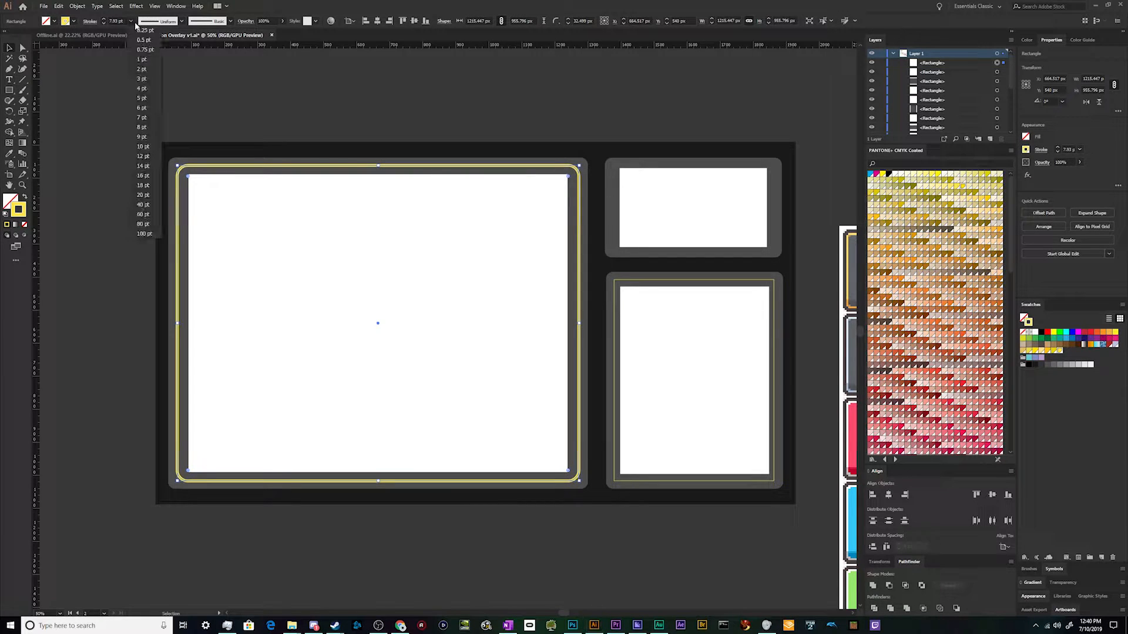
left_click(142, 127)
left_click(340, 119)
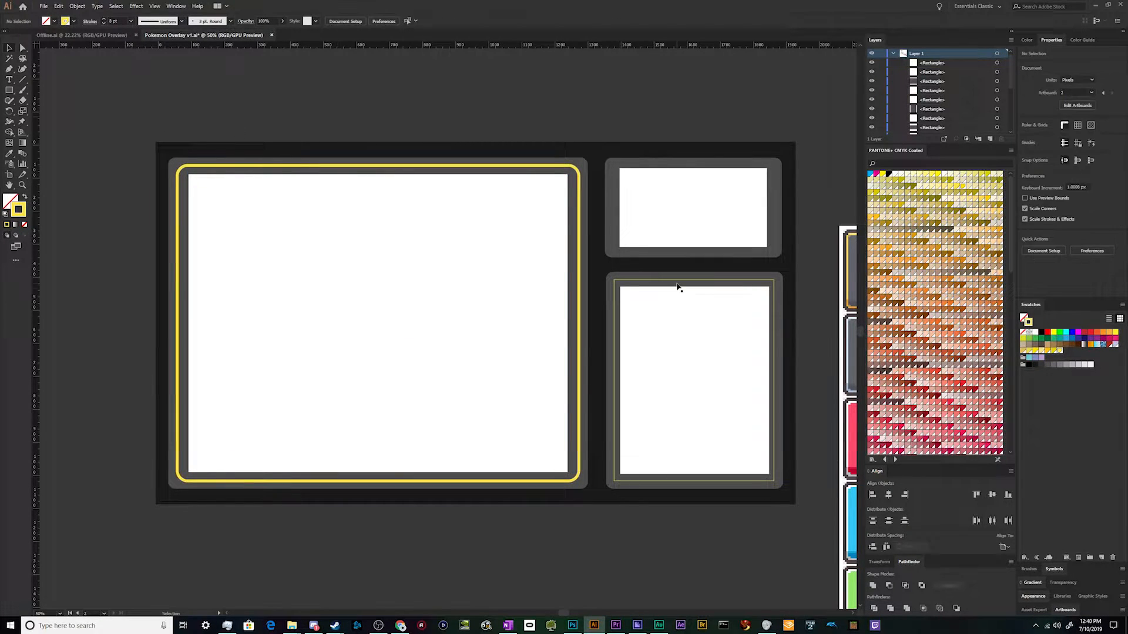
left_click(679, 284)
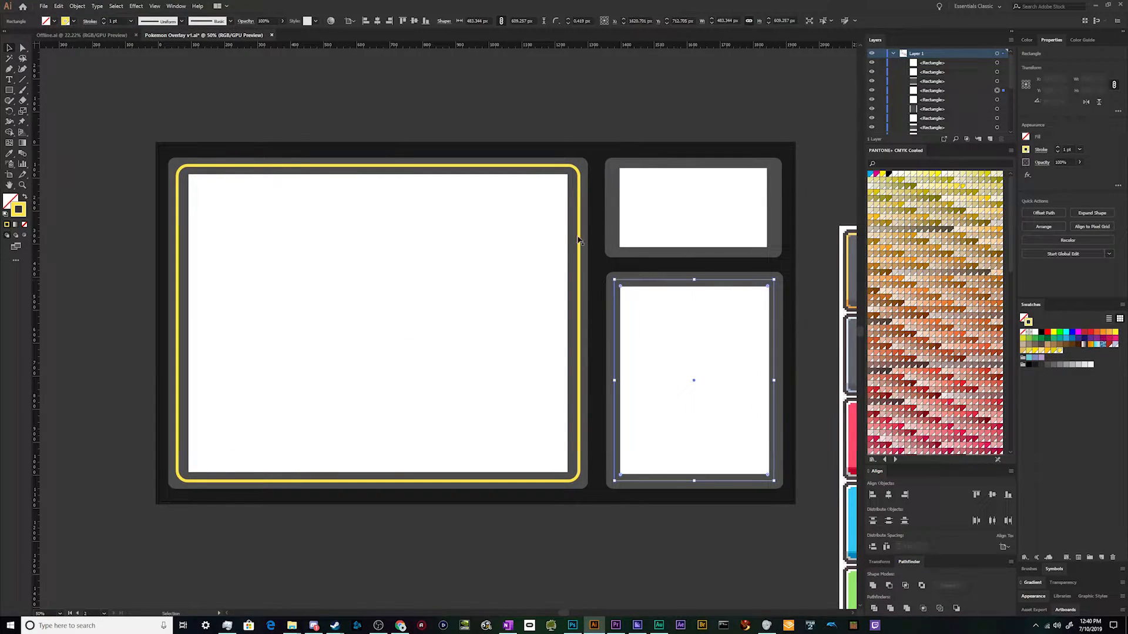
left_click(131, 21)
left_click(143, 127)
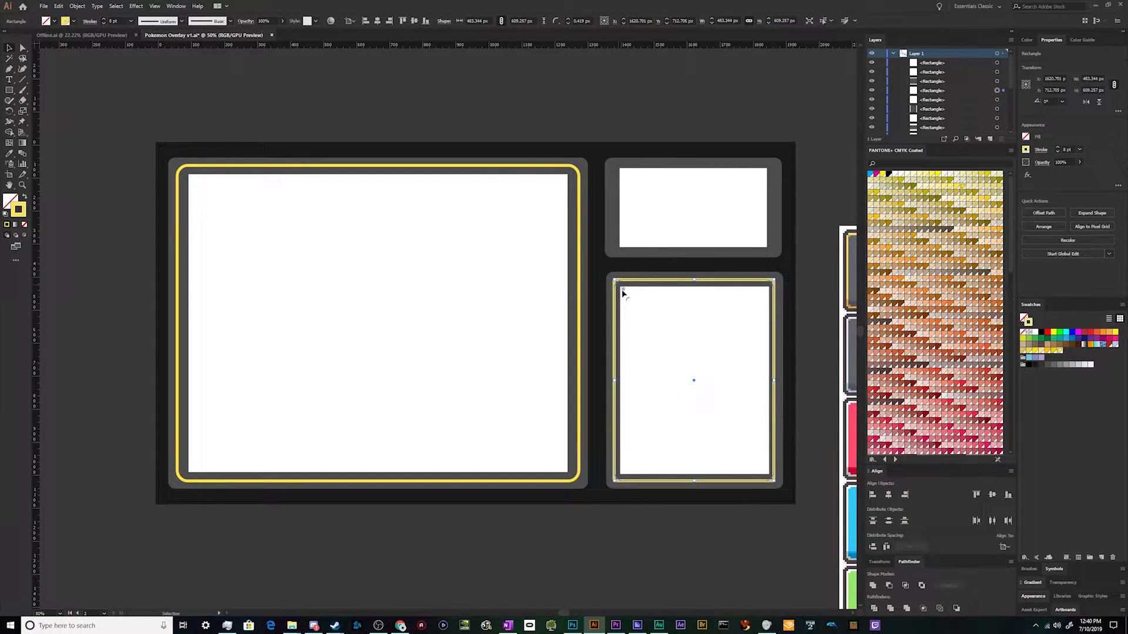
Round the corners of the lower-right yellow outline to a radius of about 28 px
scroll(644, 329, "up", 1)
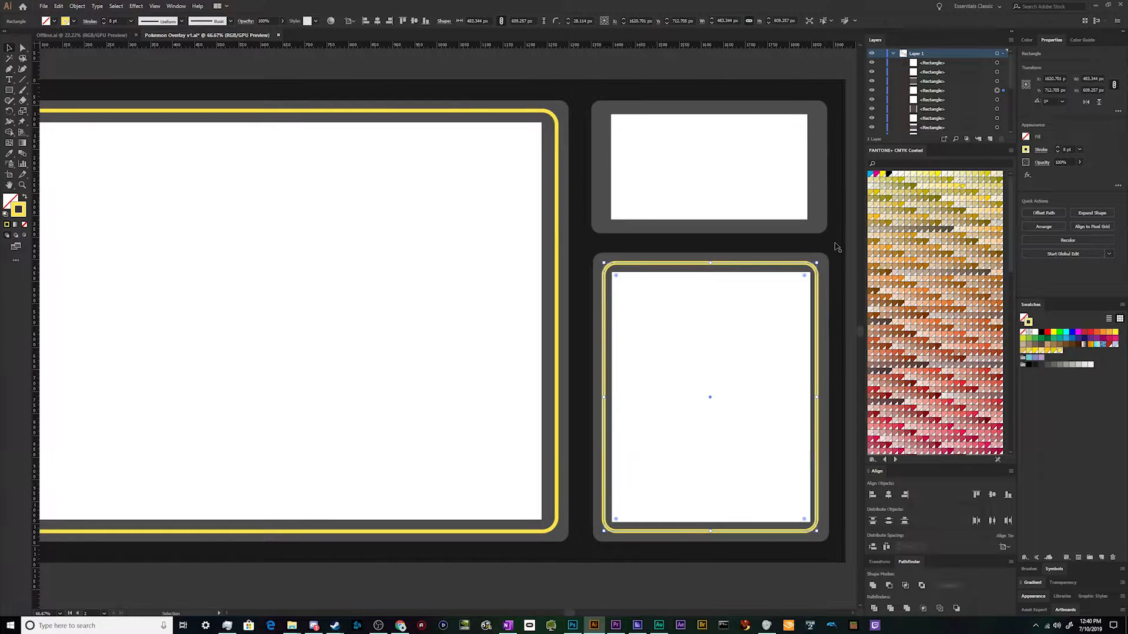
left_click(818, 279)
left_click(816, 276)
Shrink the white area inside the lower-right yellow outline to about 430 by 542 px around its centre
left_click(720, 320)
left_click_drag(712, 273, 715, 324)
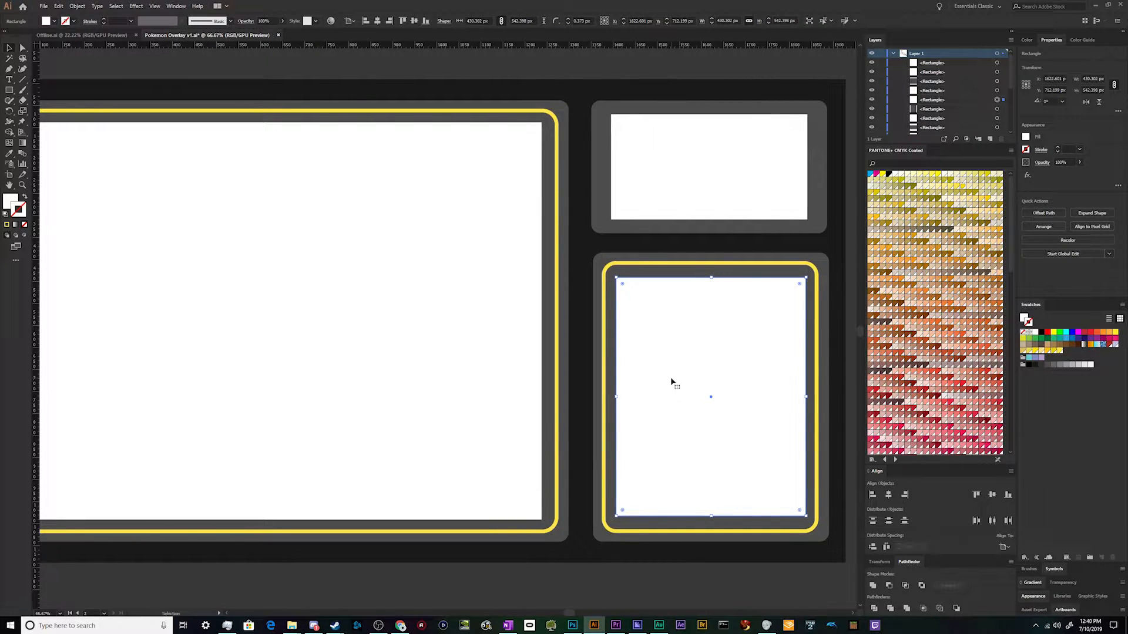
scroll(671, 381, "down", 2)
left_click(766, 356)
scroll(706, 389, "up", 2)
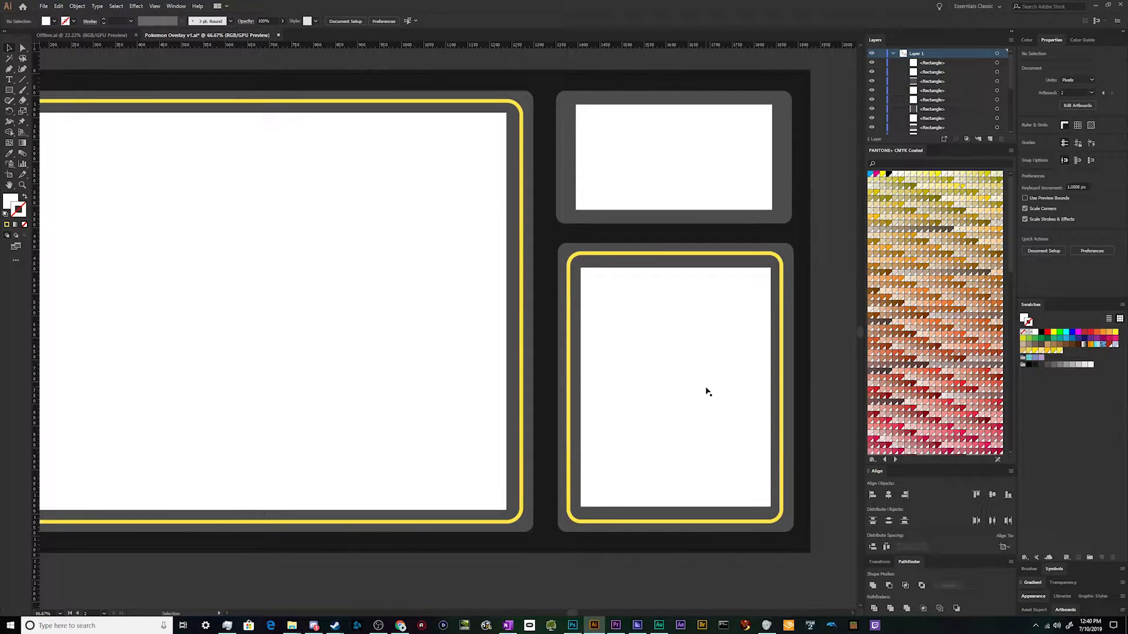
Duplicate the upper-right white area and enlarge the copy to about 494 by 265 px around the original
scroll(693, 288, "up", 2)
left_click(725, 224)
key("ctrl+shift+a")
left_click(707, 220)
left_click_drag(707, 220, 696, 214)
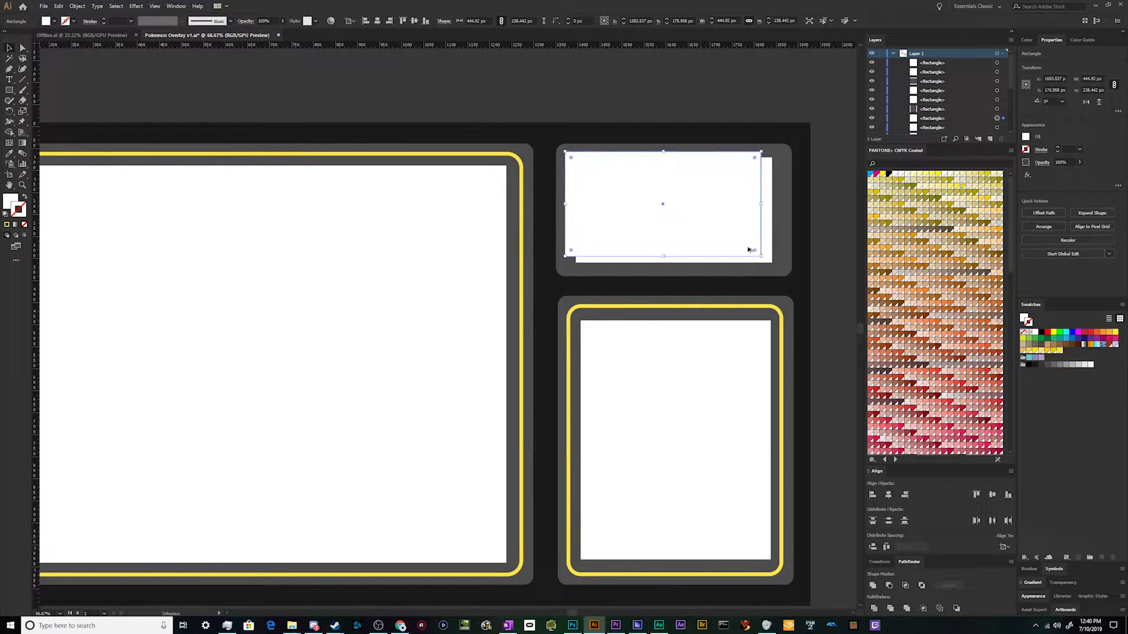
left_click_drag(762, 258, 783, 269)
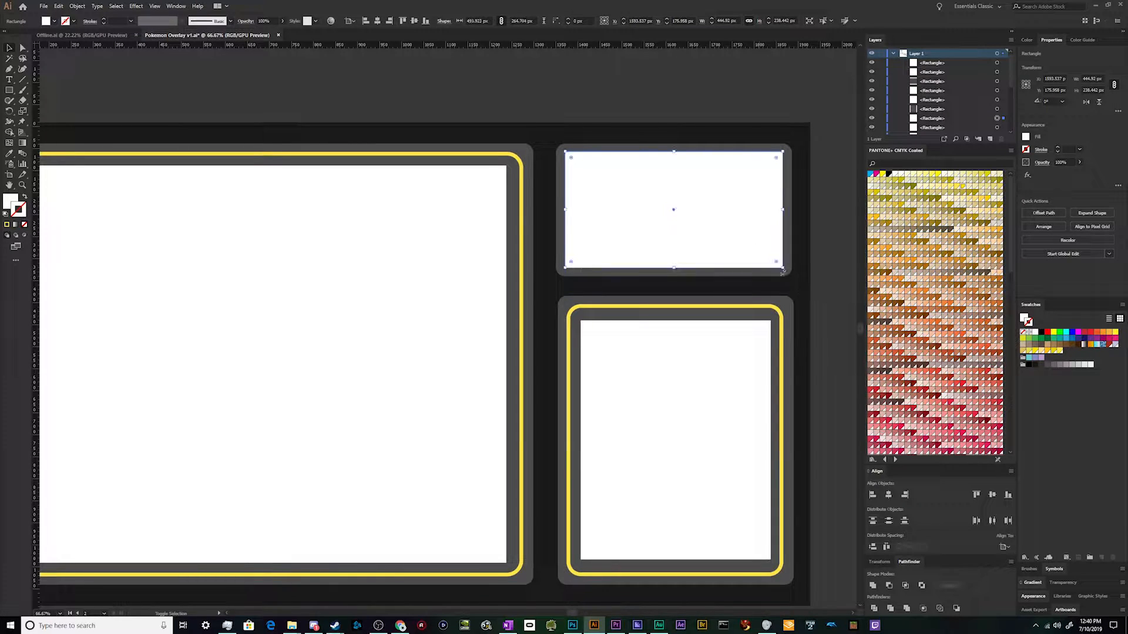
Remove the fill from the enlarged upper-right copy and apply the saved bright yellow to its stroke
left_click(50, 23)
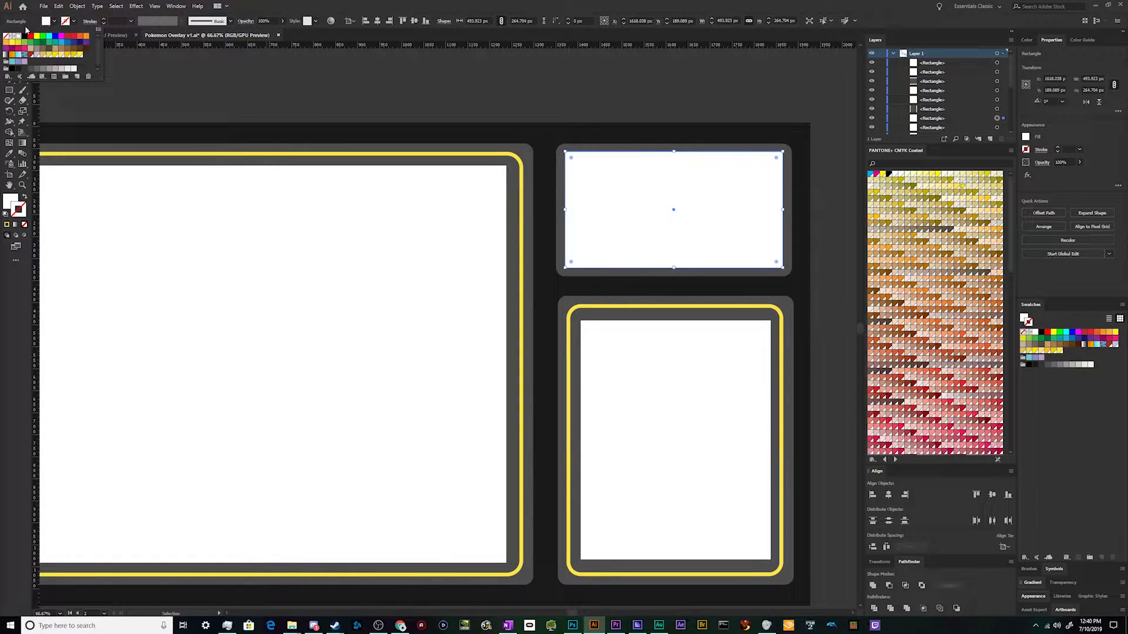
left_click(6, 36)
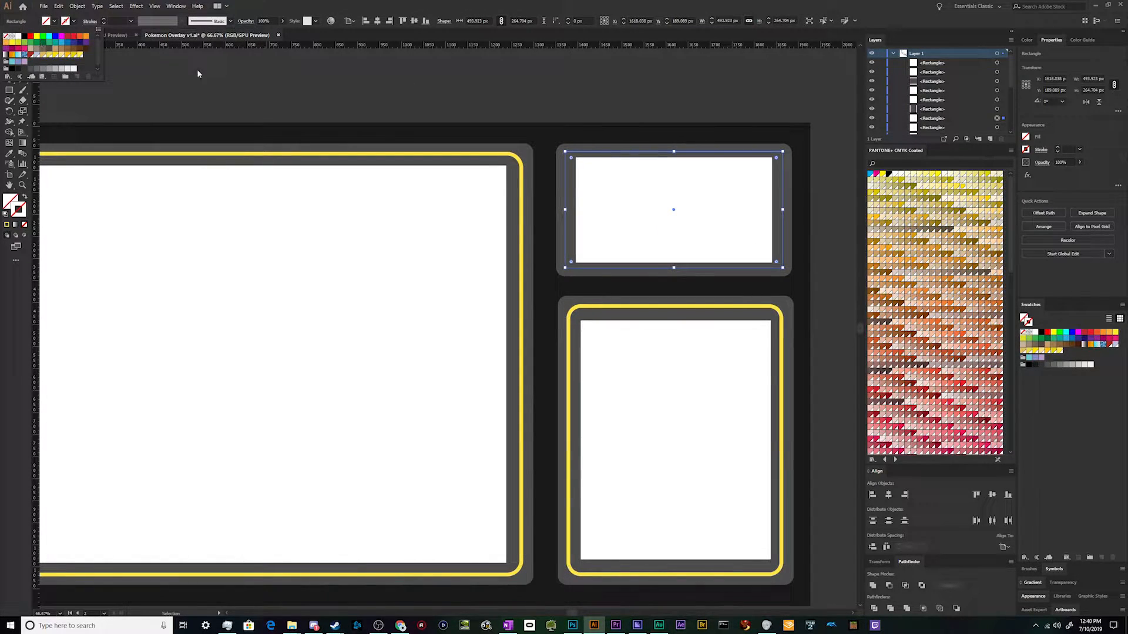
left_click(1062, 350)
left_click(1061, 353)
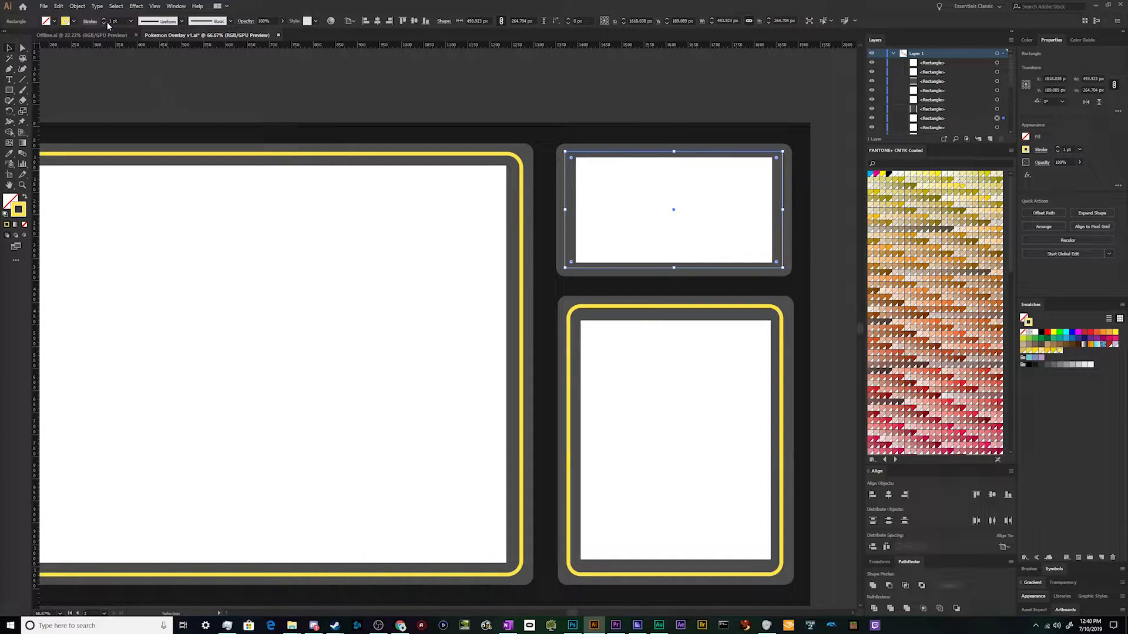
Set the upper-right yellow outline's stroke to 8 pt and round its corners to a radius of about 26 px
left_click(130, 21)
left_click(149, 126)
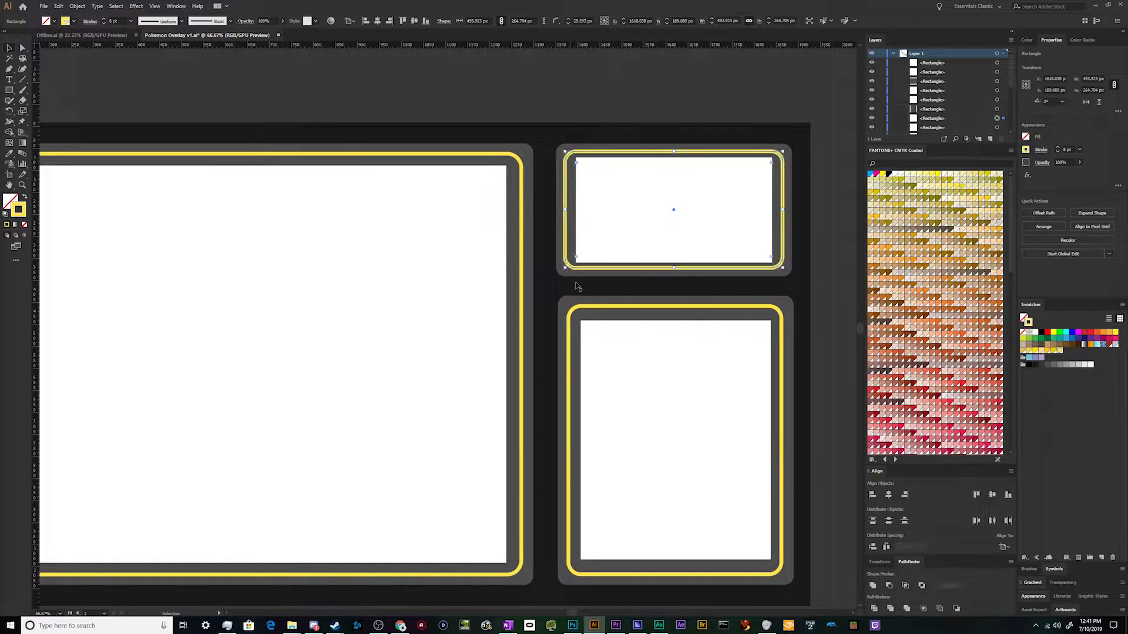
Shrink the white area inside the upper-right yellow outline to about 428 by 216 px around its centre
left_click(679, 246)
left_click_drag(673, 262, 673, 256)
left_click_drag(686, 222, 687, 226)
left_click_drag(766, 212, 770, 212)
left_click_drag(580, 212, 575, 212)
left_click_drag(701, 216, 701, 215)
left_click_drag(671, 159, 673, 164)
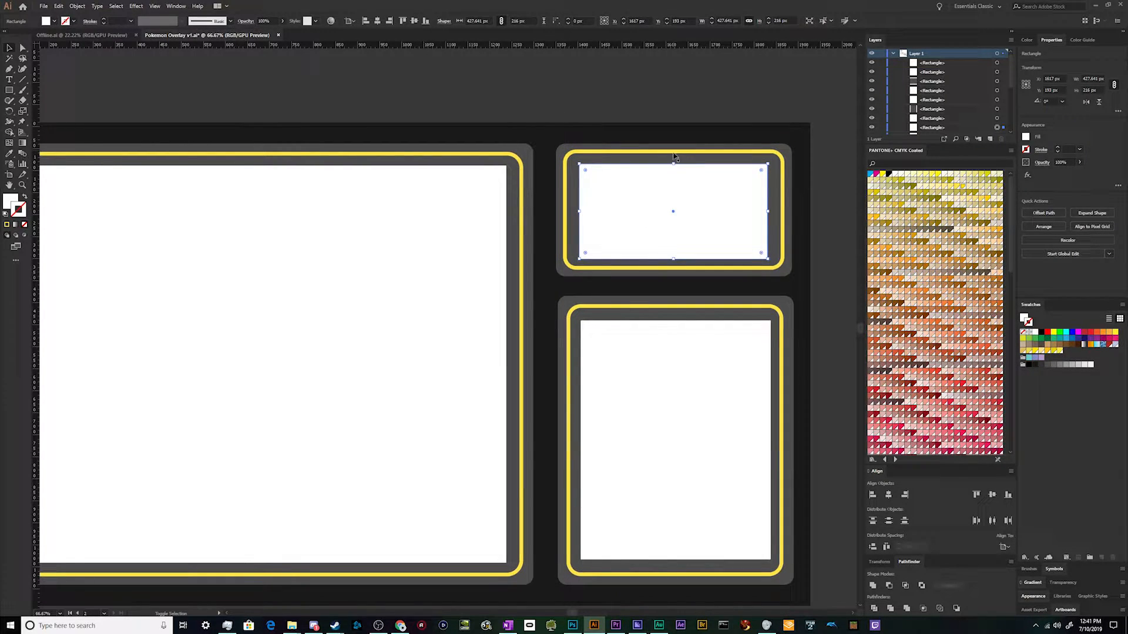
Scale the upper-right yellow outline and its white area down together until they measure about 479 by 256 px overall
left_click(675, 157, "shift")
left_click(674, 153, "shift")
left_click(675, 142)
left_click(674, 155)
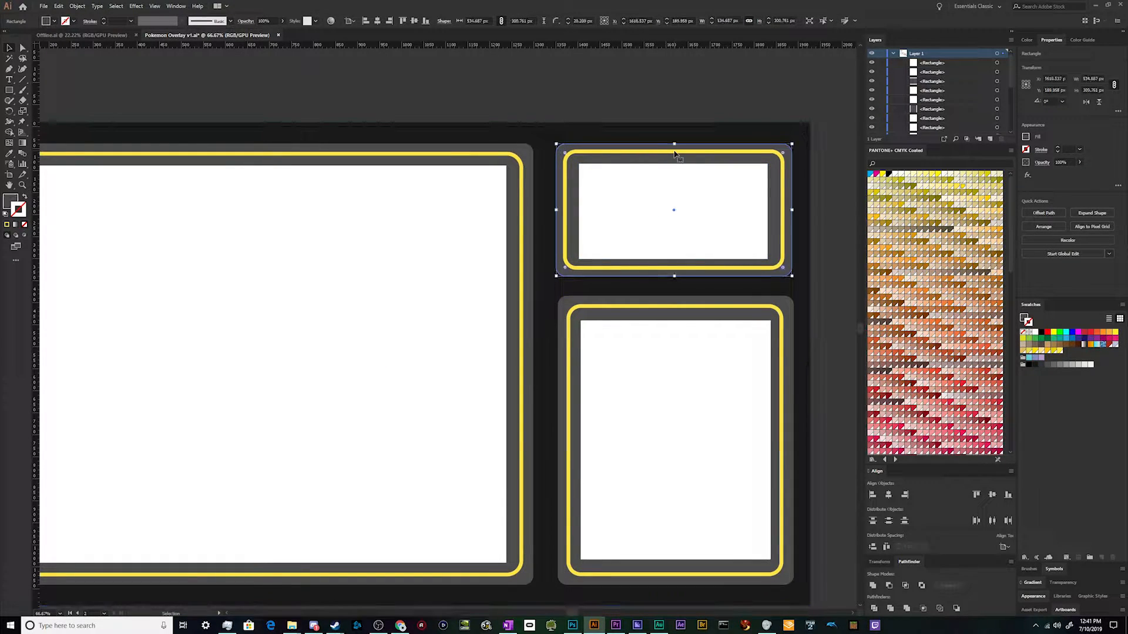
left_click(675, 152)
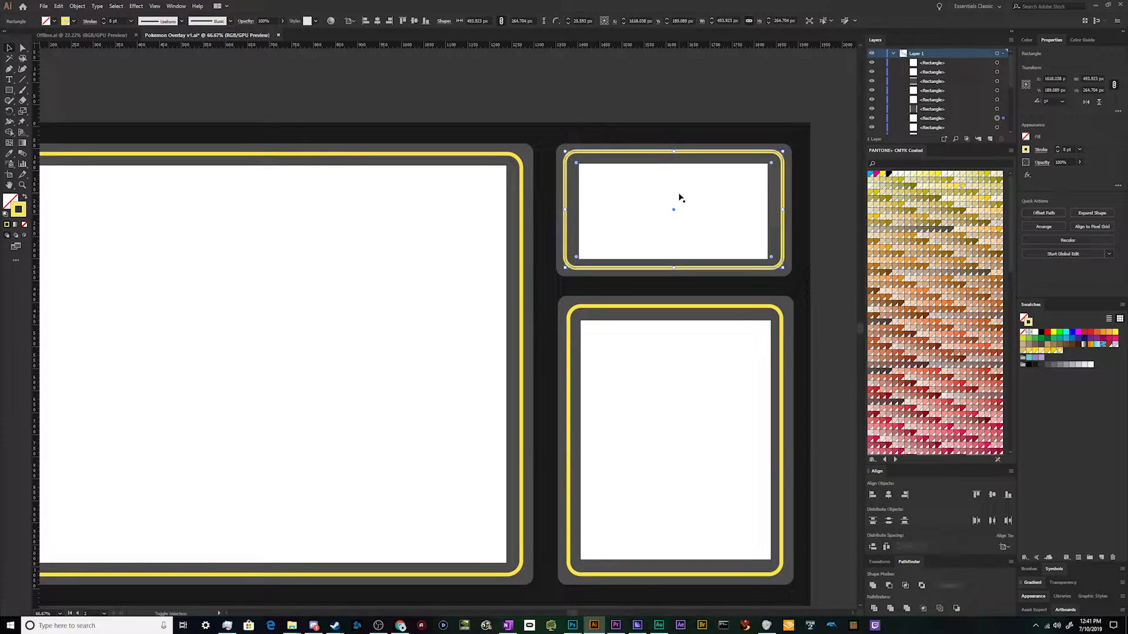
left_click(674, 170, "shift")
left_click_drag(675, 152, 675, 155)
key("shift+Up")
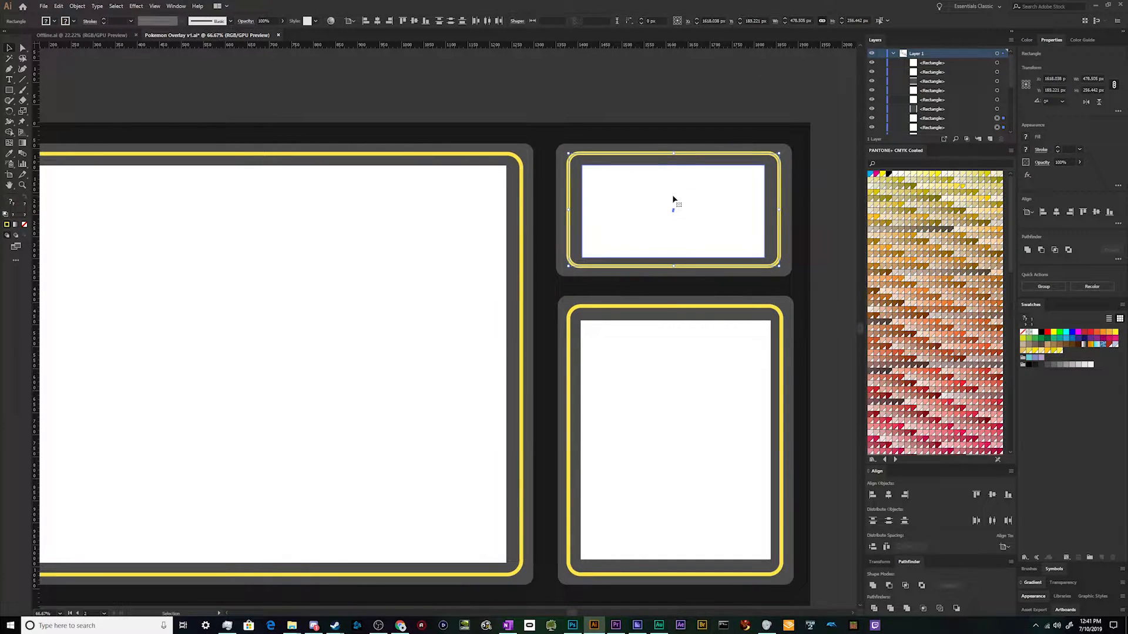
Shrink only the upper-right white area to about 407 by 206 px inside its yellow outline
left_click(672, 196)
left_click(717, 158)
left_click(713, 201)
left_click_drag(673, 257, 673, 255)
left_click(690, 136)
scroll(691, 136, "down", 2)
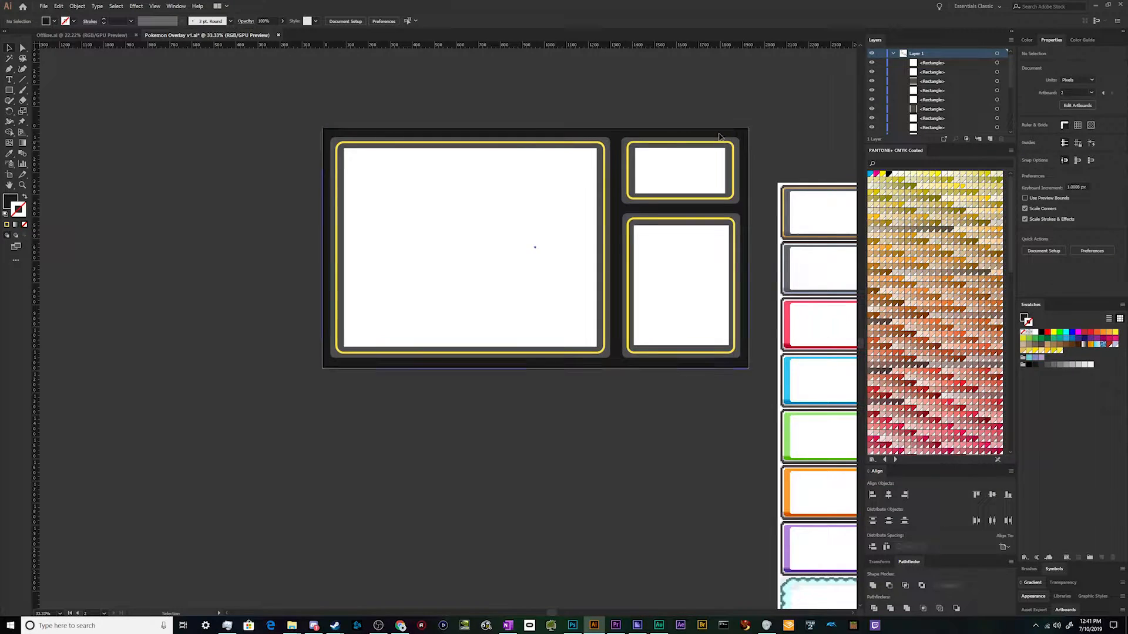
Try a lighter dark-grey fill on the overlay's background rectangle and undo the change
left_click(54, 21)
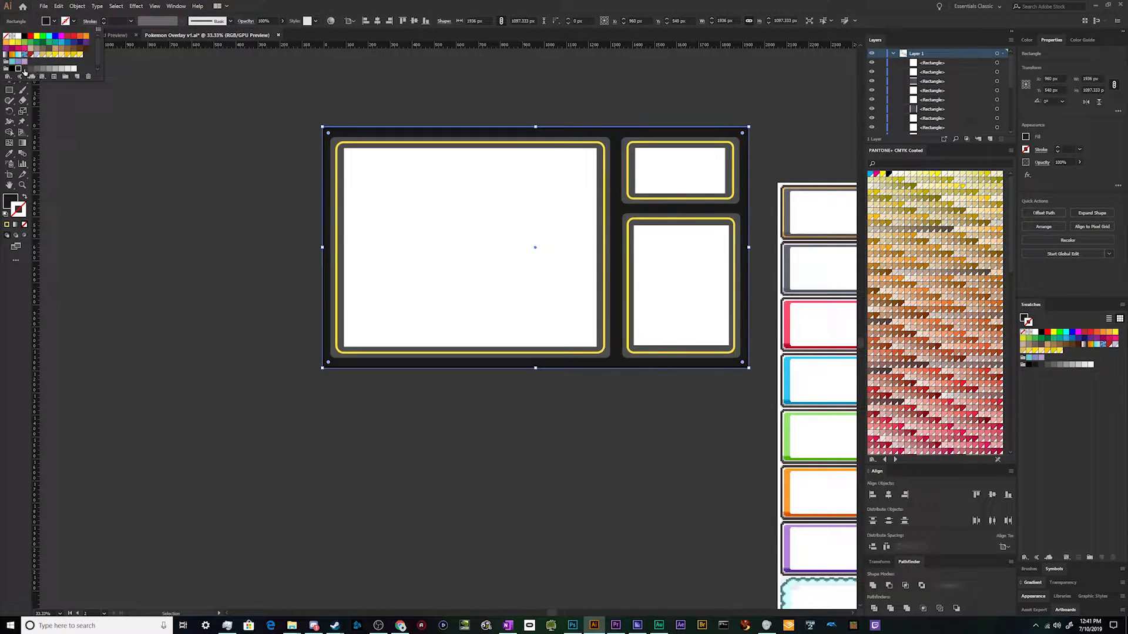
left_click(26, 74)
left_click(221, 224)
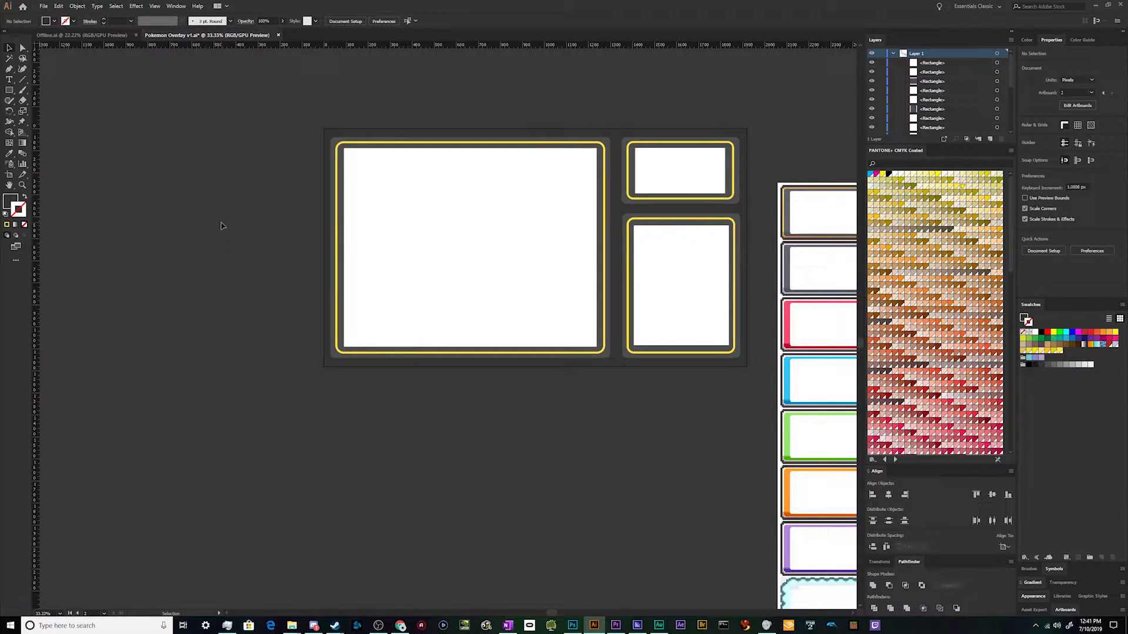
key("ctrl+z")
left_click(221, 327)
Compare the overlay's yellow-outlined boxes with the HGSS text box reference sheet
scroll(265, 345, "down", 2)
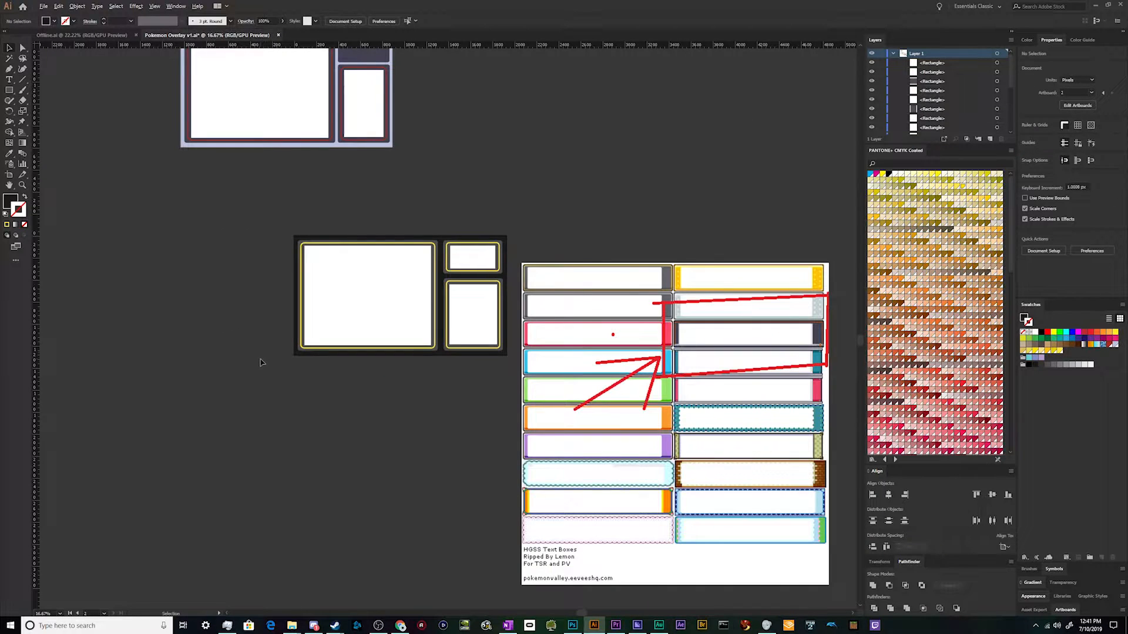
scroll(247, 344, "up", 2)
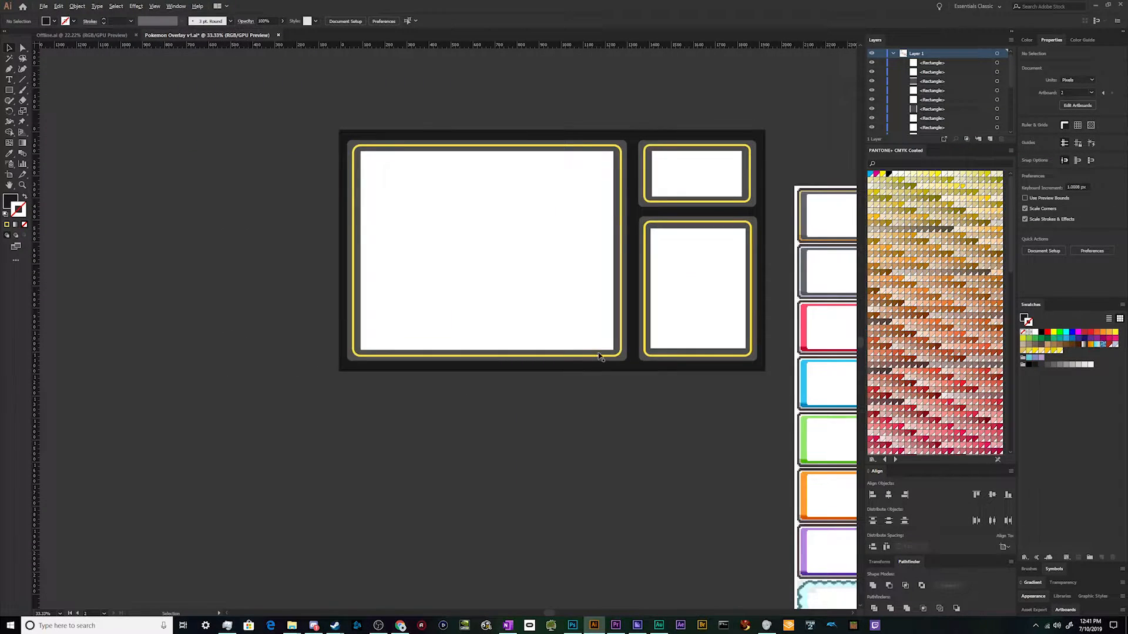
scroll(852, 247, "down", 2)
scroll(755, 257, "up", 3)
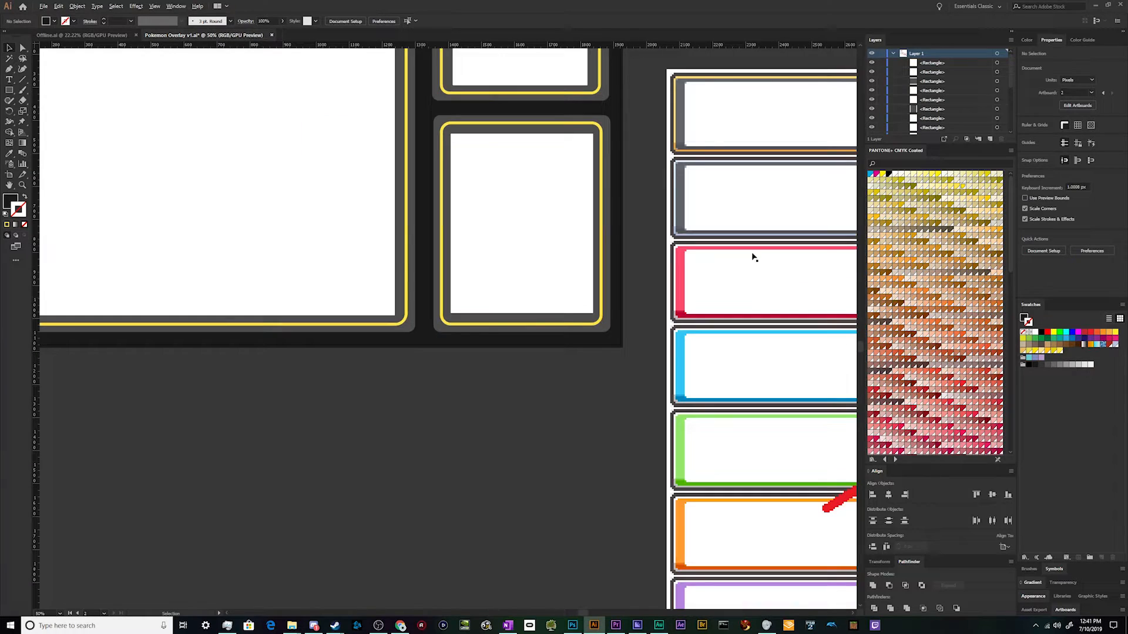
scroll(751, 254, "down", 3)
scroll(653, 250, "up", 2)
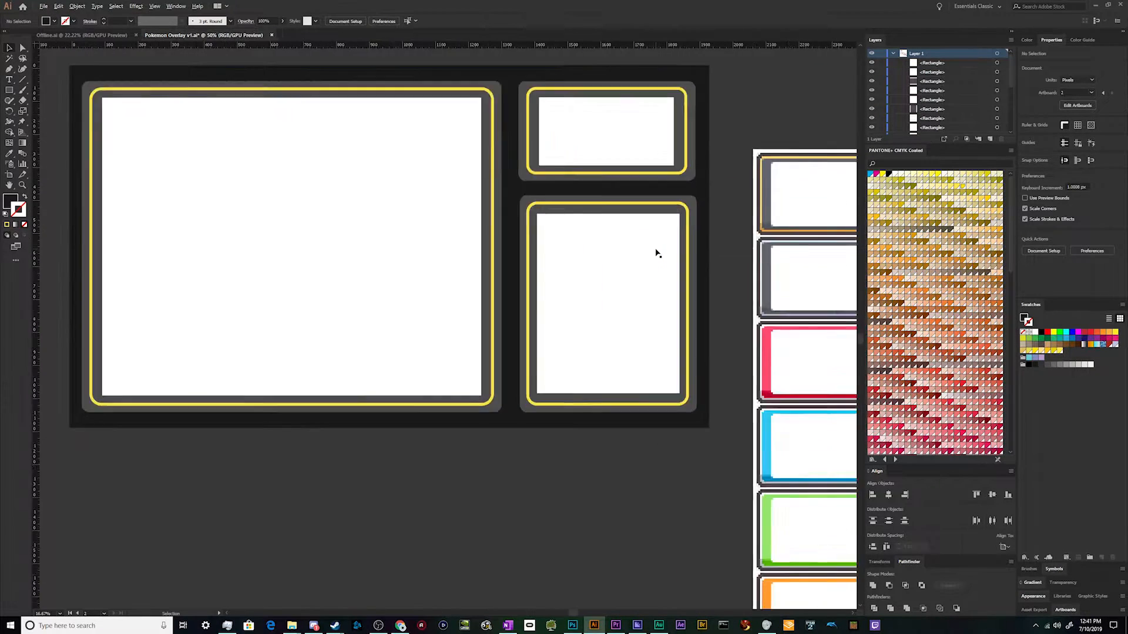
scroll(516, 280, "up", 1)
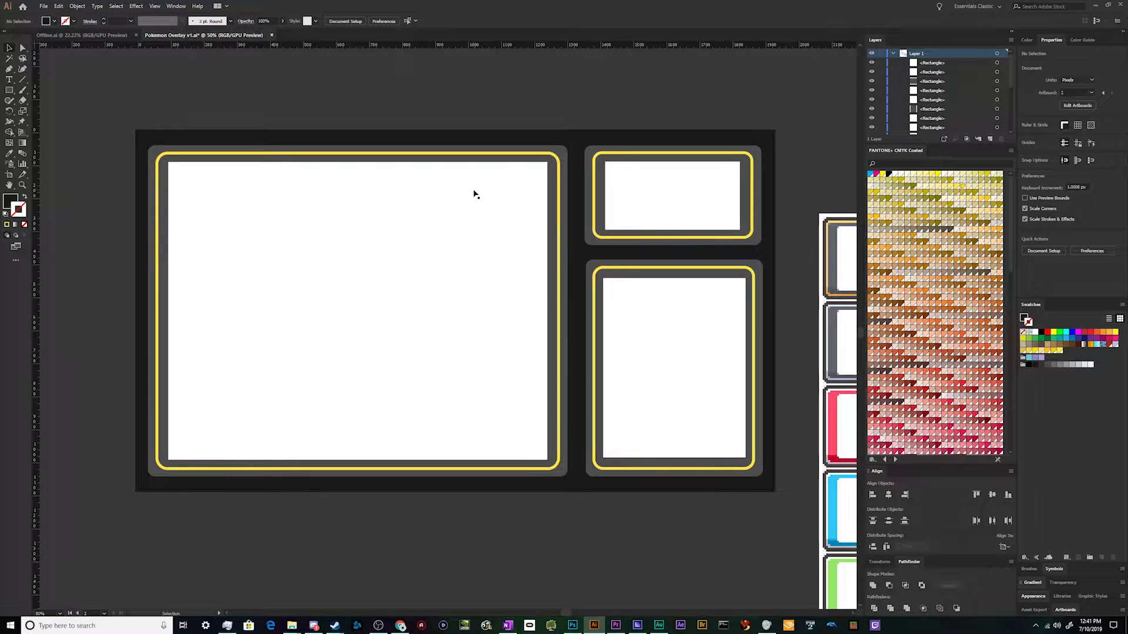
scroll(475, 194, "down", 2)
Duplicate the upper-right white area above the overlay and set the copy's size to 1920 by 1080 px
left_click(593, 195)
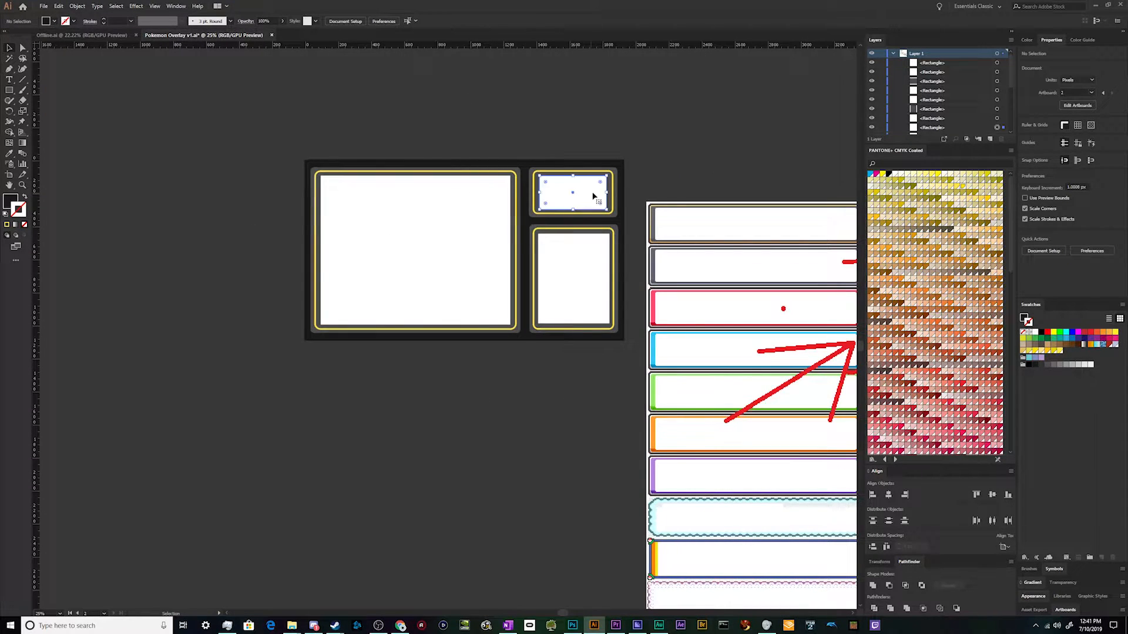
left_click_drag(585, 197, 443, 109)
left_click(749, 21)
triple_click(728, 21)
type("1920")
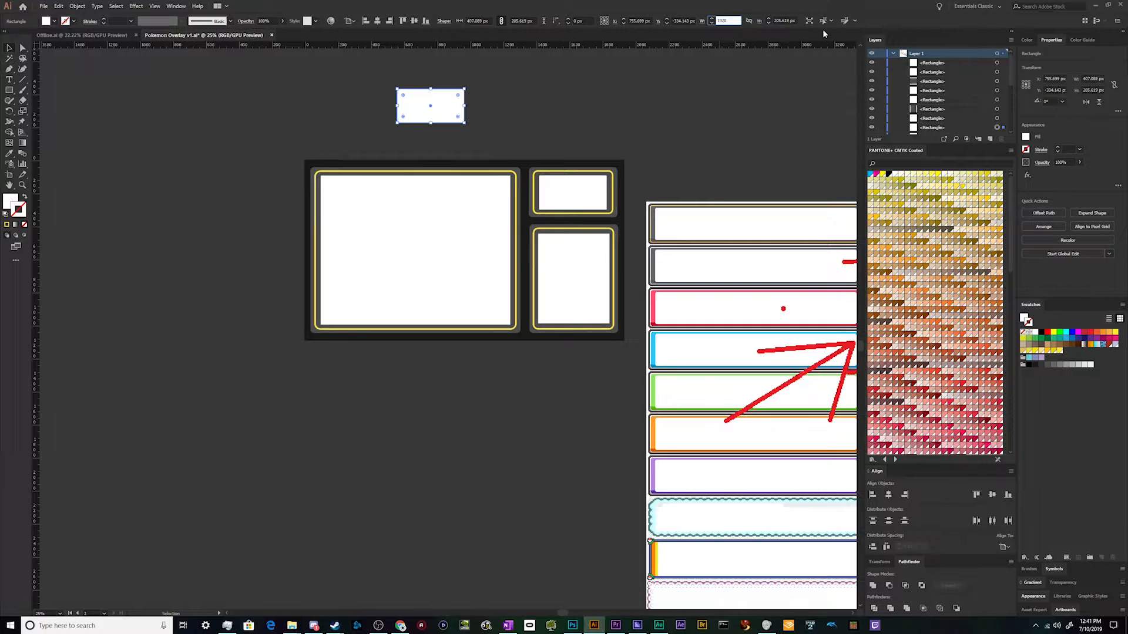
key("Return")
left_click(792, 19)
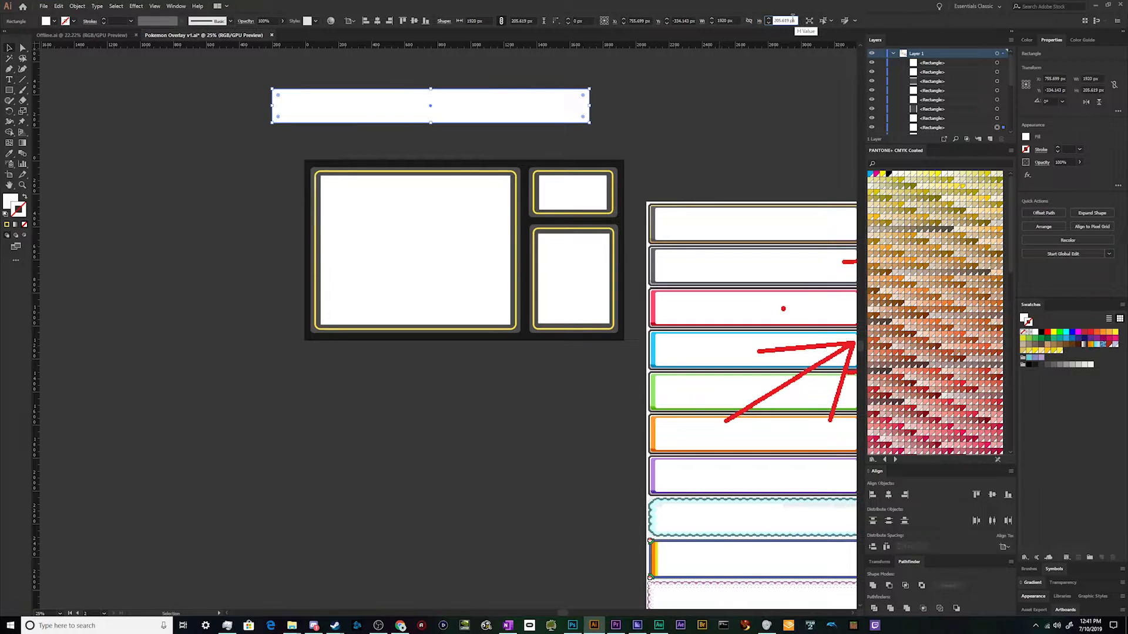
type("1080")
key("Return")
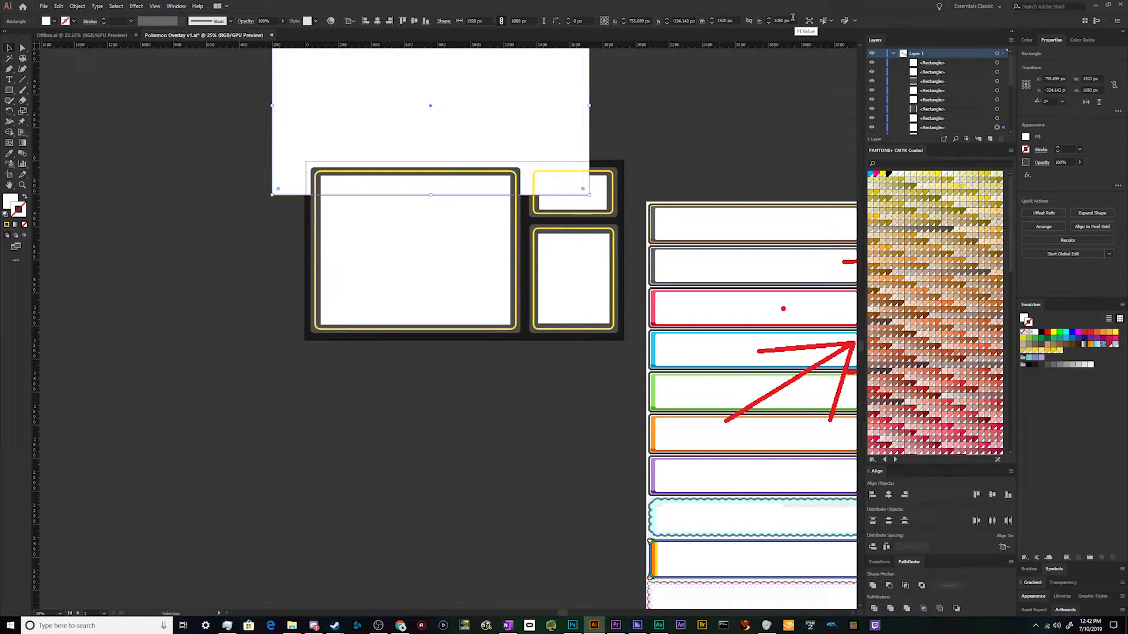
Move the 1920 by 1080 px rectangle over the overlay and fill it with magenta, without a stroke
scroll(460, 162, "up", 2)
left_click_drag(495, 220, 511, 306)
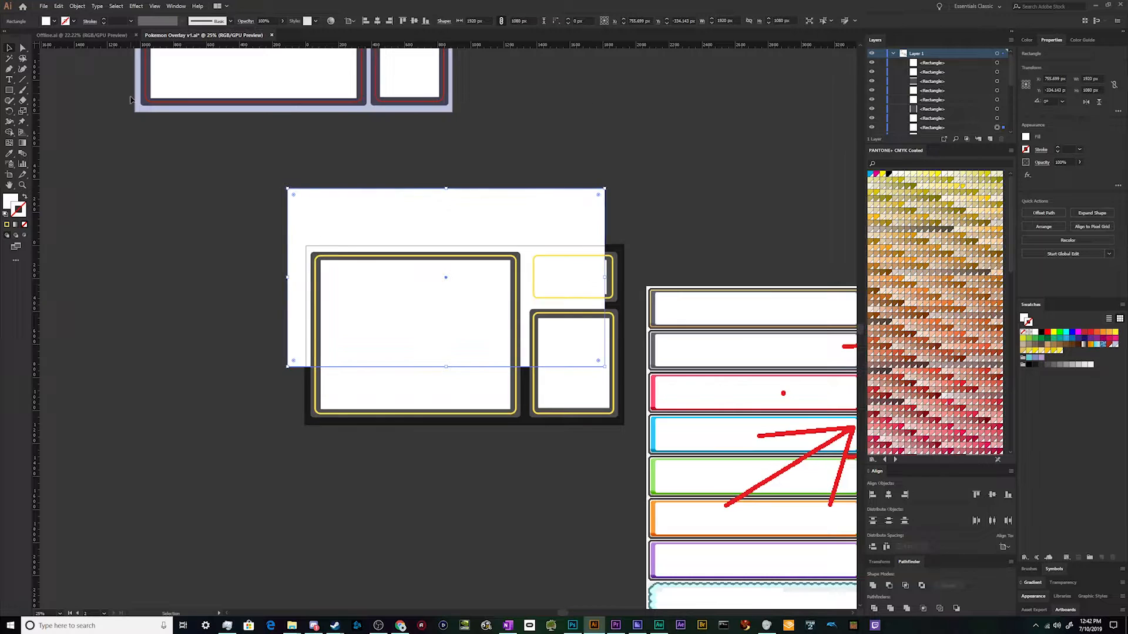
left_click_drag(440, 212, 422, 270)
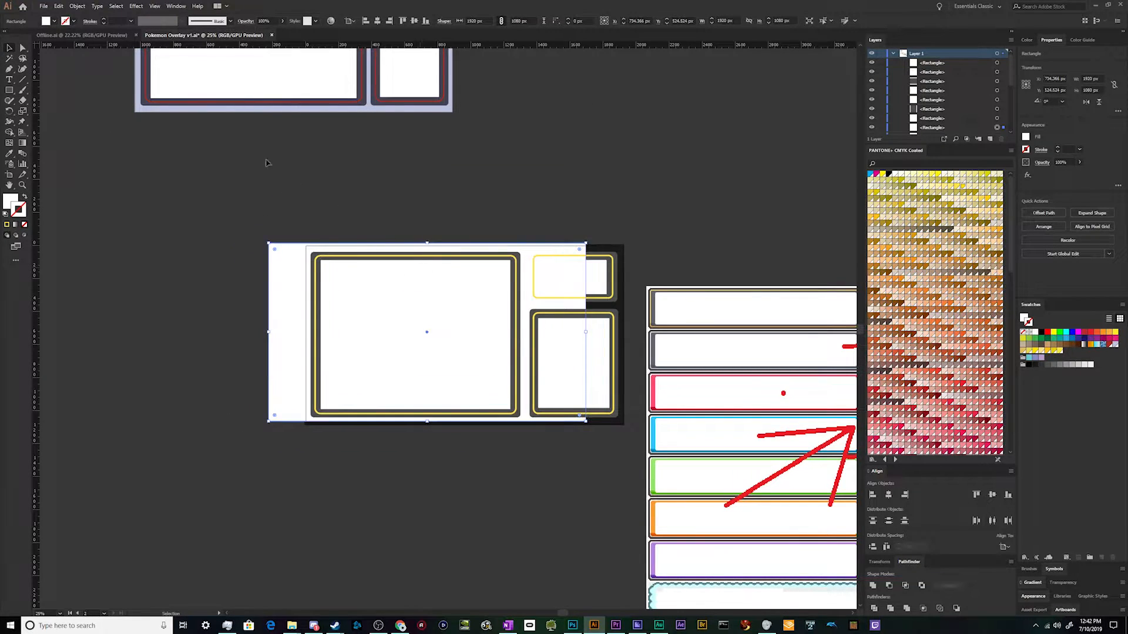
left_click(960, 397)
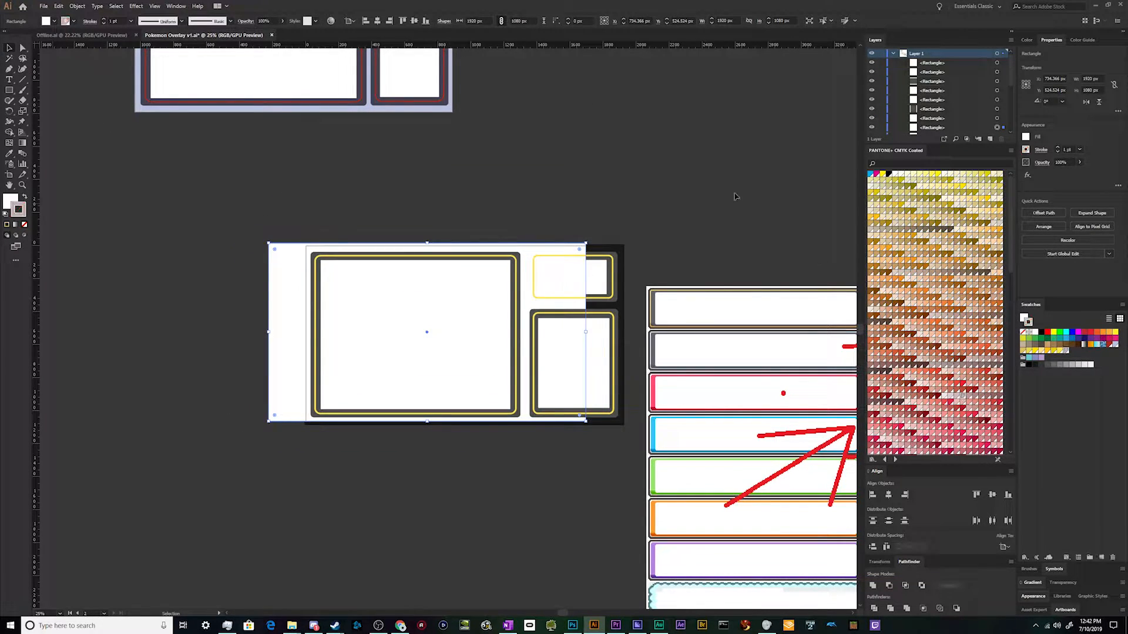
left_click(1023, 333)
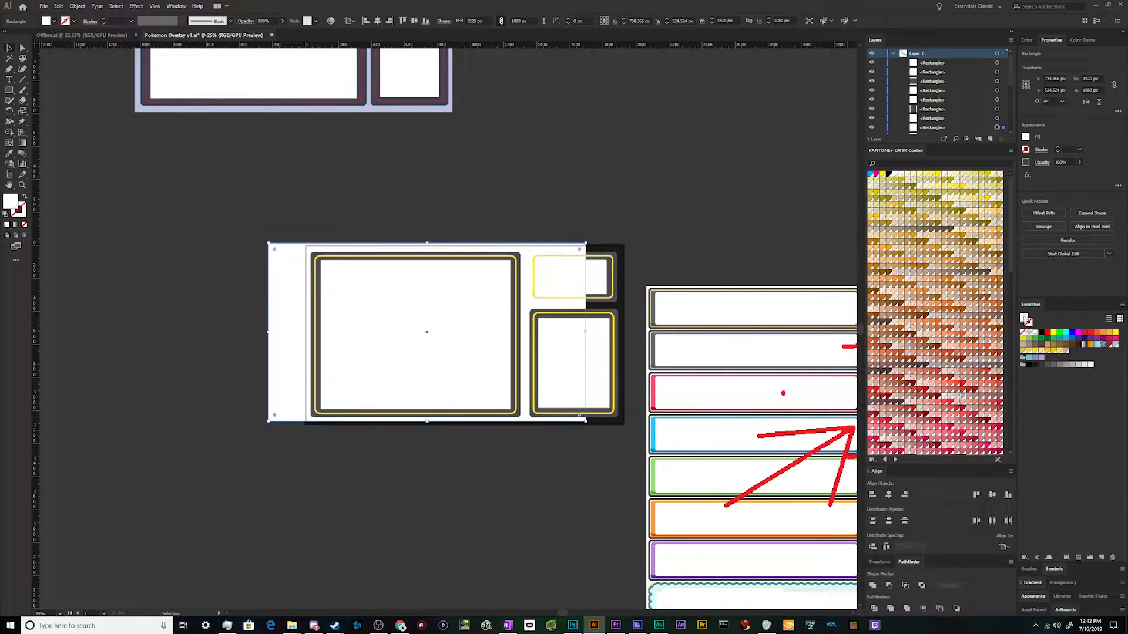
left_click(1078, 333)
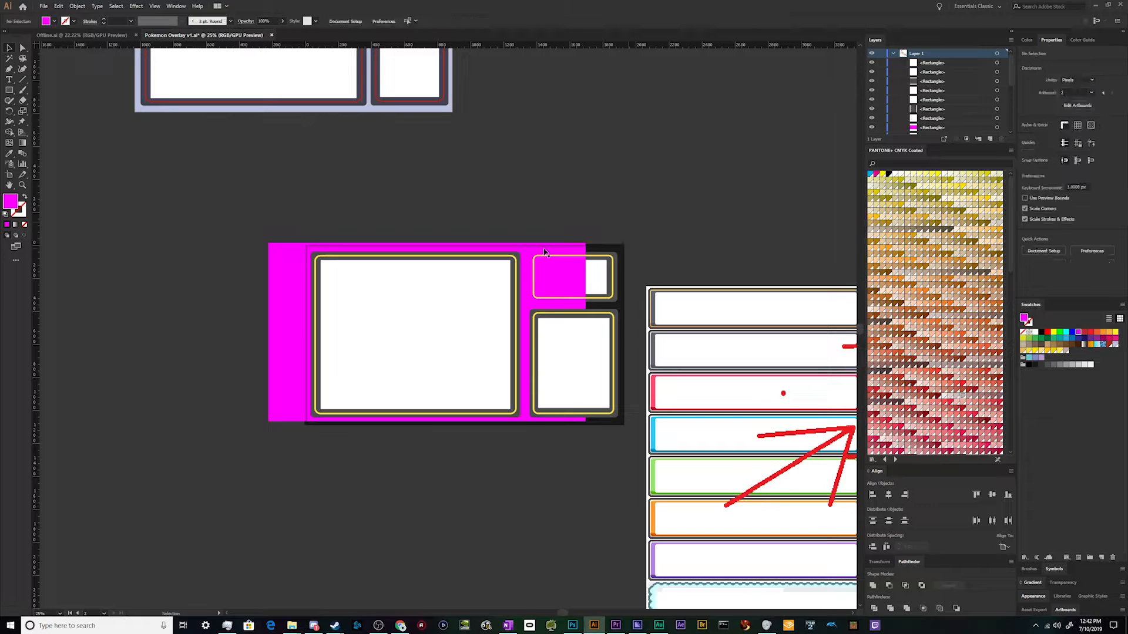
Bring the magenta rectangle forward until it is in front of all other overlay objects
key("a")
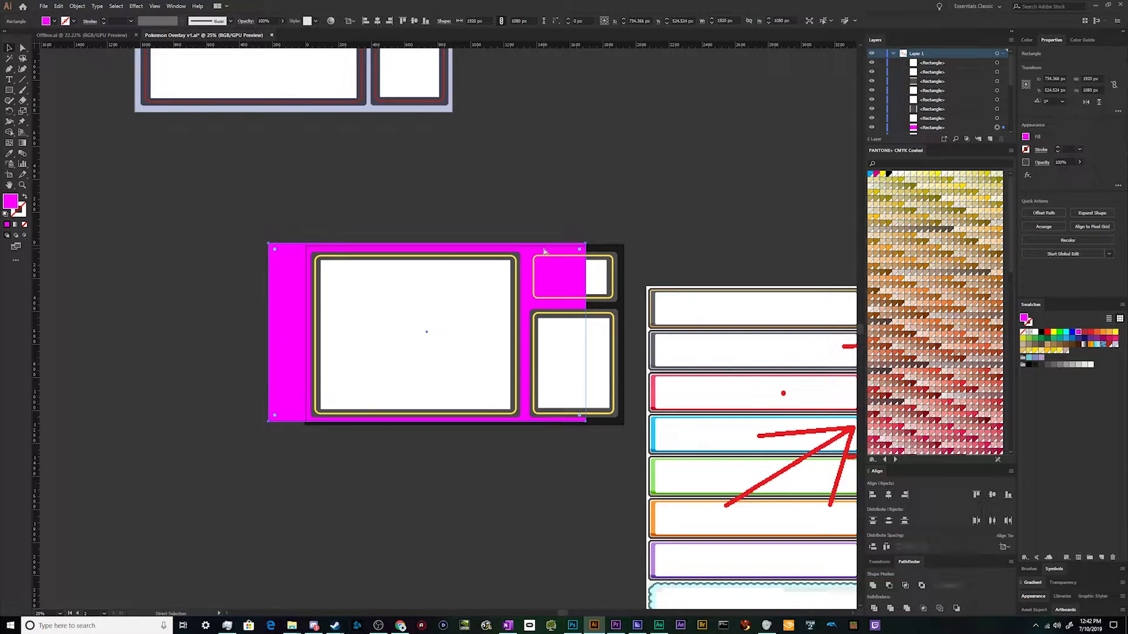
key("ctrl+bracketright")
key("ctrl+bracketright")
key("ctrl+bracketright")
key("ctrl+bracketright")
key("ctrl+bracketright")
key("ctrl+bracketright")
key("ctrl+bracketright")
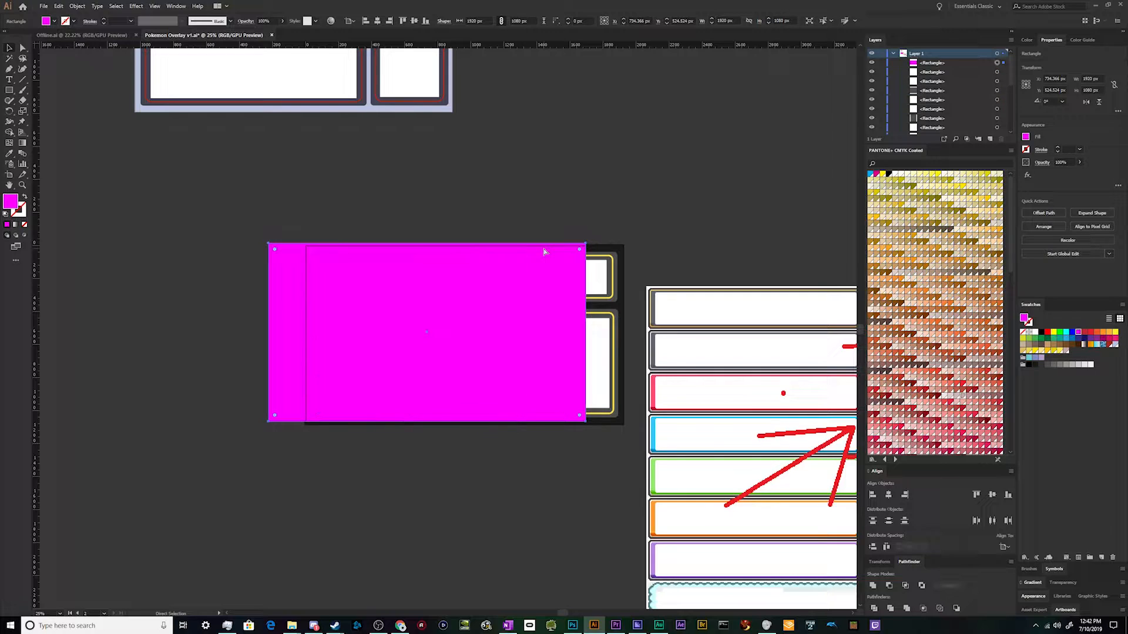
Scale the magenta rectangle proportionally to about 1148 by 646 px and centre it over the large white area
left_click_drag(433, 246, 510, 335)
scroll(332, 341, "up", 3)
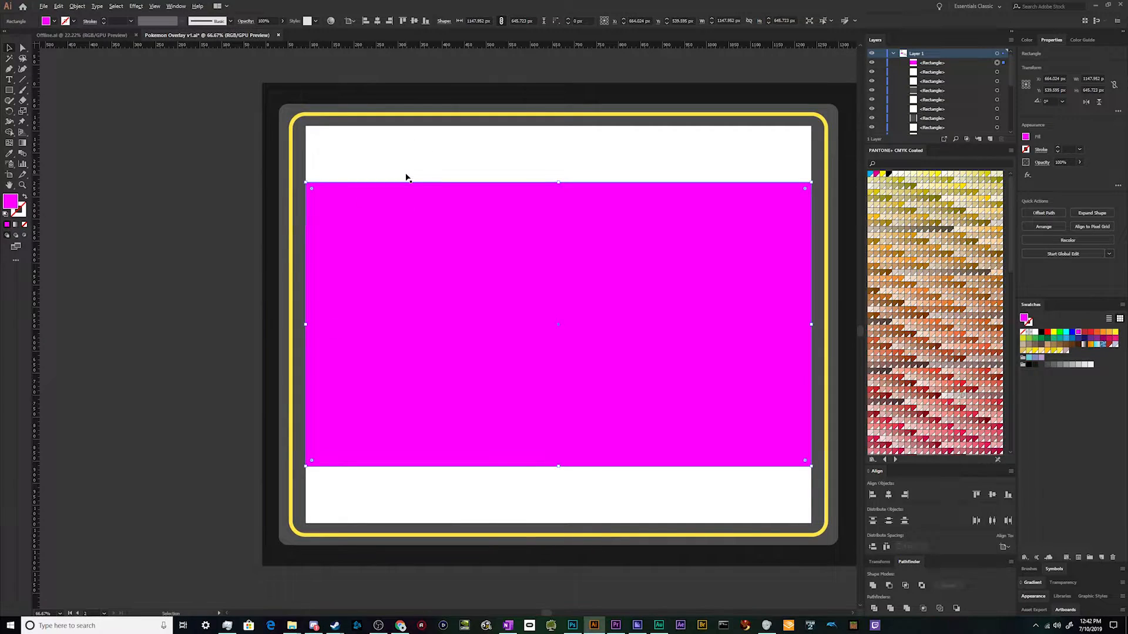
left_click(192, 231)
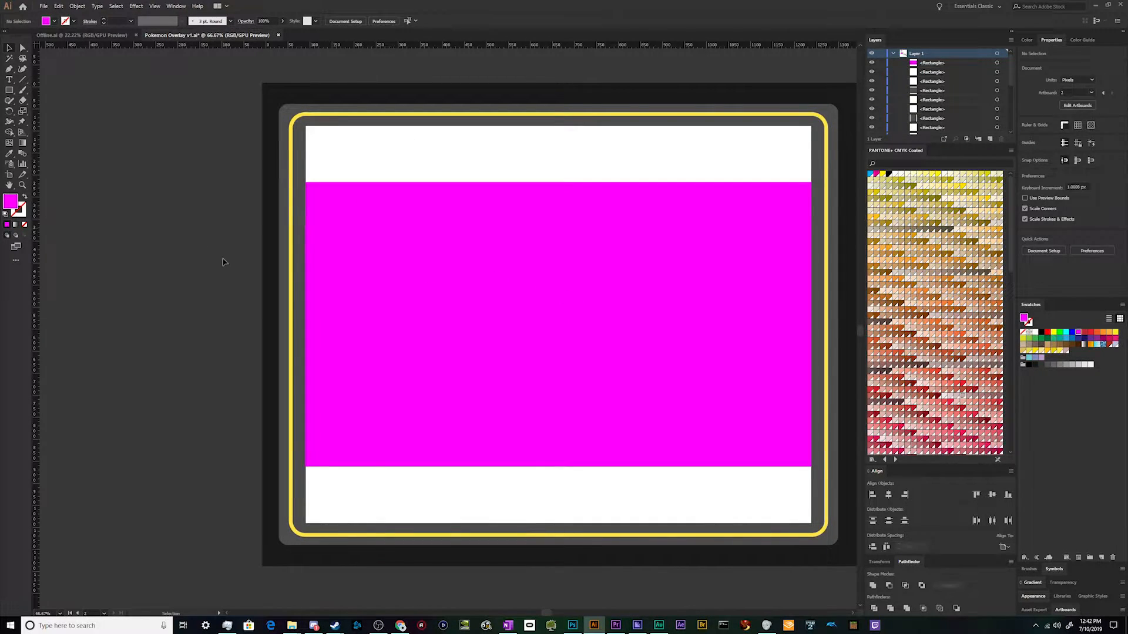
Examine the magenta area's fit in the overlay and compare the layout with the HGSS text box reference sheet
scroll(237, 294, "down", 1)
mouse_move(400, 626)
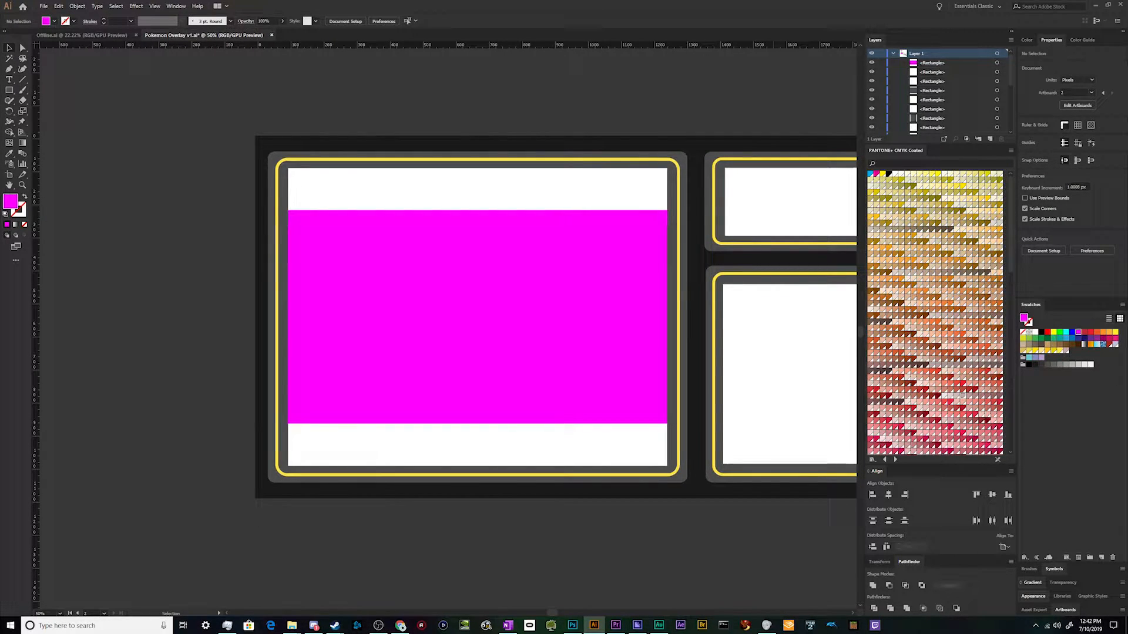
scroll(567, 125, "down", 3)
scroll(827, 252, "up", 2)
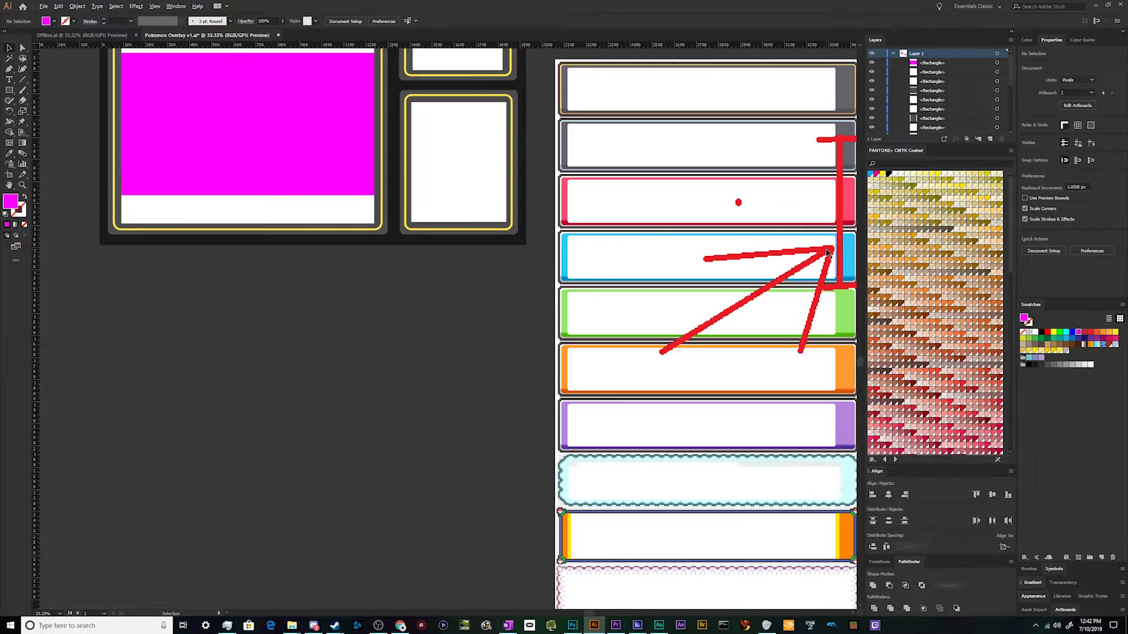
scroll(284, 214, "down", 1)
scroll(176, 212, "up", 3)
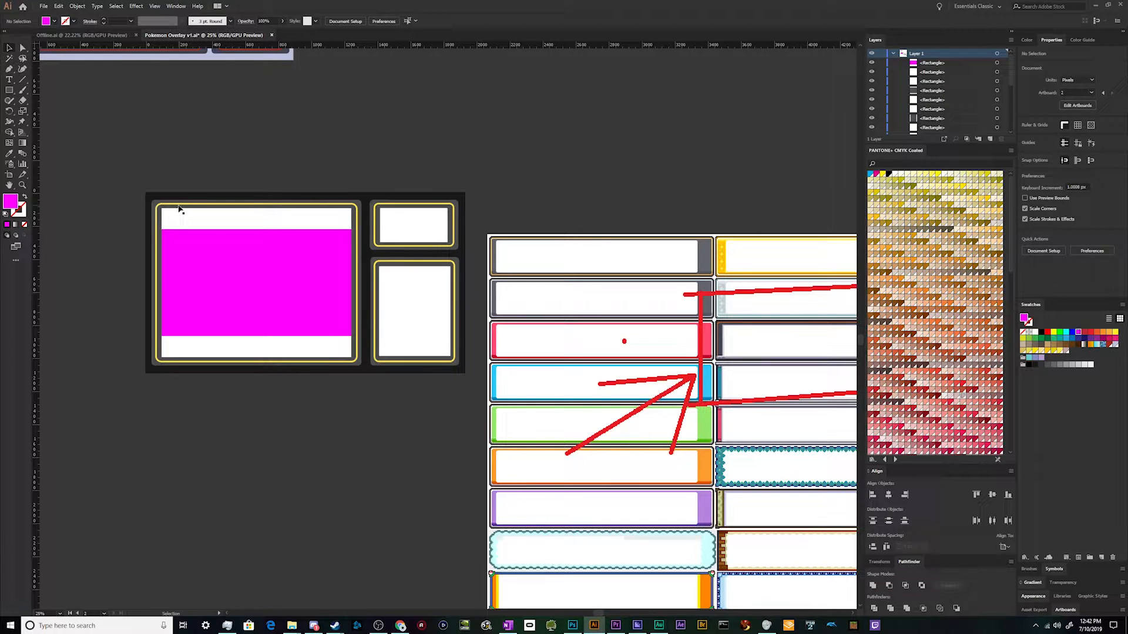
scroll(89, 218, "up", 2)
scroll(444, 321, "up", 2)
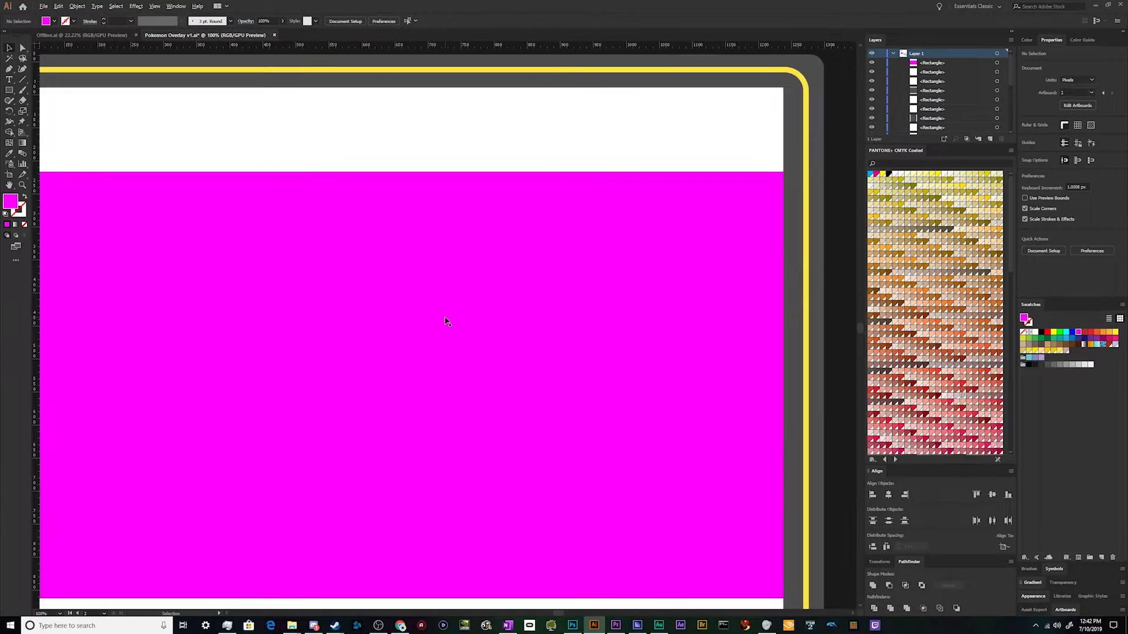
scroll(444, 321, "down", 1)
Align the magenta rectangle's left edge precisely with the left edge of the large white area
left_click(316, 322)
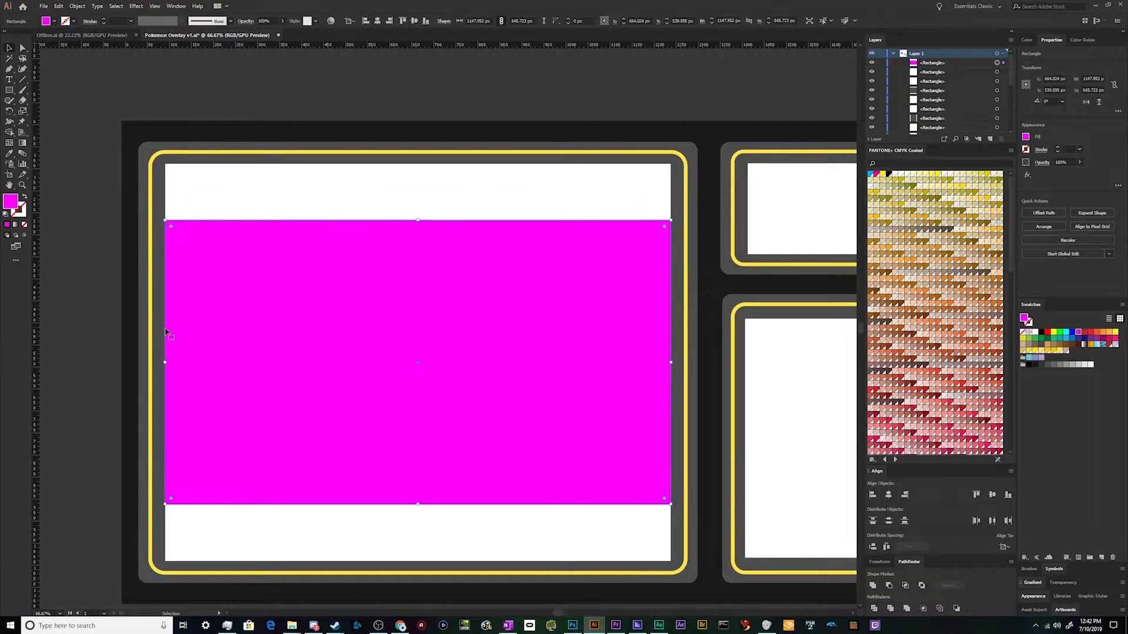
scroll(89, 374, "up", 4)
left_click_drag(426, 333, 430, 335)
scroll(585, 345, "down", 6)
left_click(657, 506)
scroll(763, 483, "up", 1)
scroll(709, 438, "up", 6)
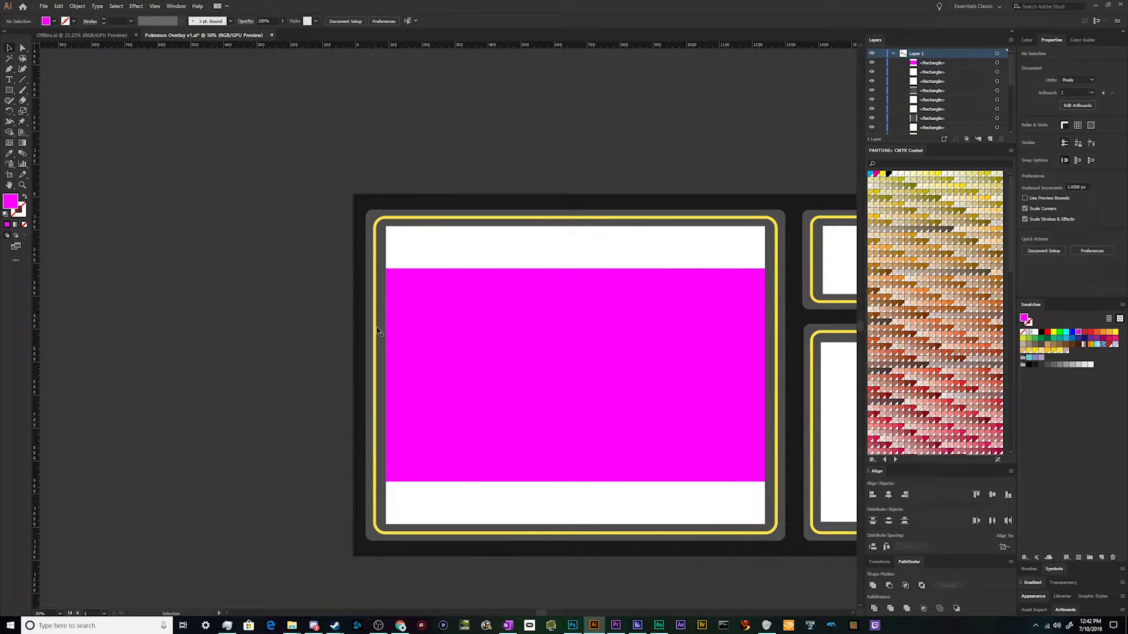
Duplicate the magenta rectangle to the white area's lower edge and reduce the copy's height to about 130 px, filling the lower white strip
left_click(517, 421)
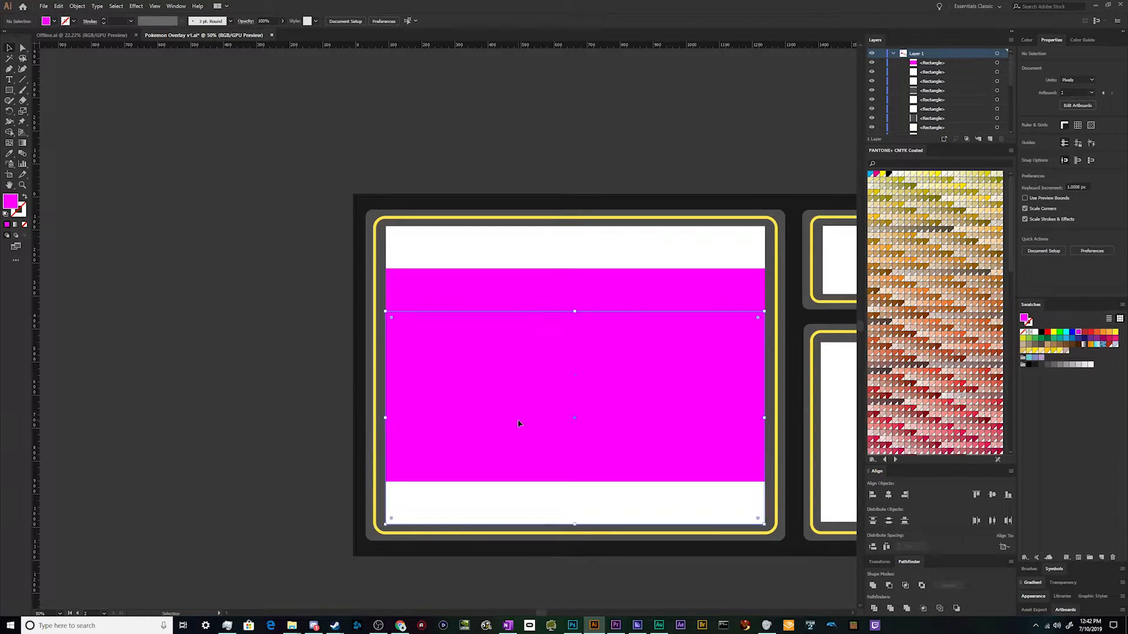
left_click_drag(575, 312, 575, 482)
scroll(740, 554, "up", 4)
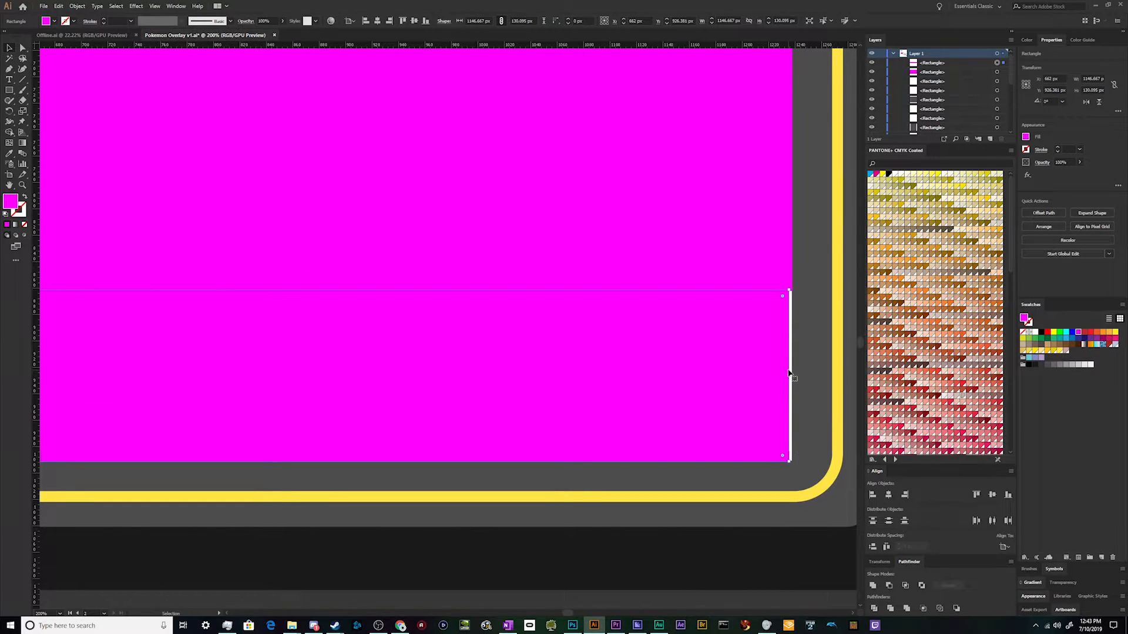
Adjust the lower magenta strip's right and left edges to match the large white area, about 1146 px wide
left_click_drag(790, 373, 793, 373)
scroll(619, 328, "down", 4)
scroll(284, 335, "up", 4)
scroll(284, 336, "up", 6)
mouse_move(295, 368)
left_mouse_down()
mouse_move(312, 369)
mouse_move(301, 370)
left_mouse_up()
scroll(391, 341, "down", 4)
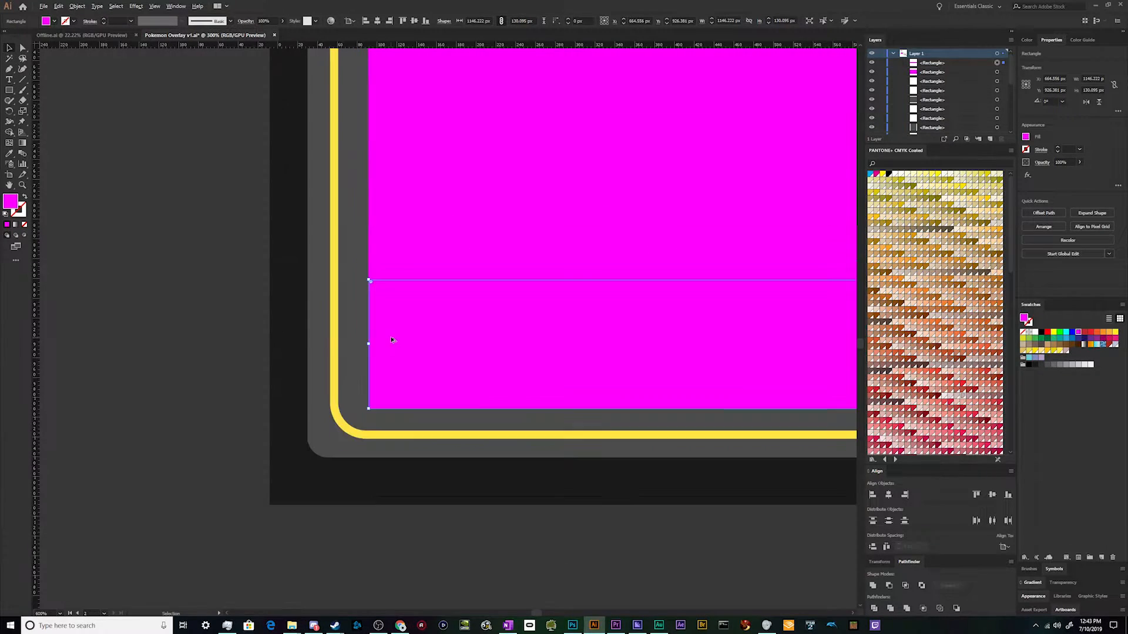
Delete the large magenta placeholder rectangle from the main box, keeping the magenta strip along the lower edge
left_click(564, 520)
scroll(647, 468, "down", 3)
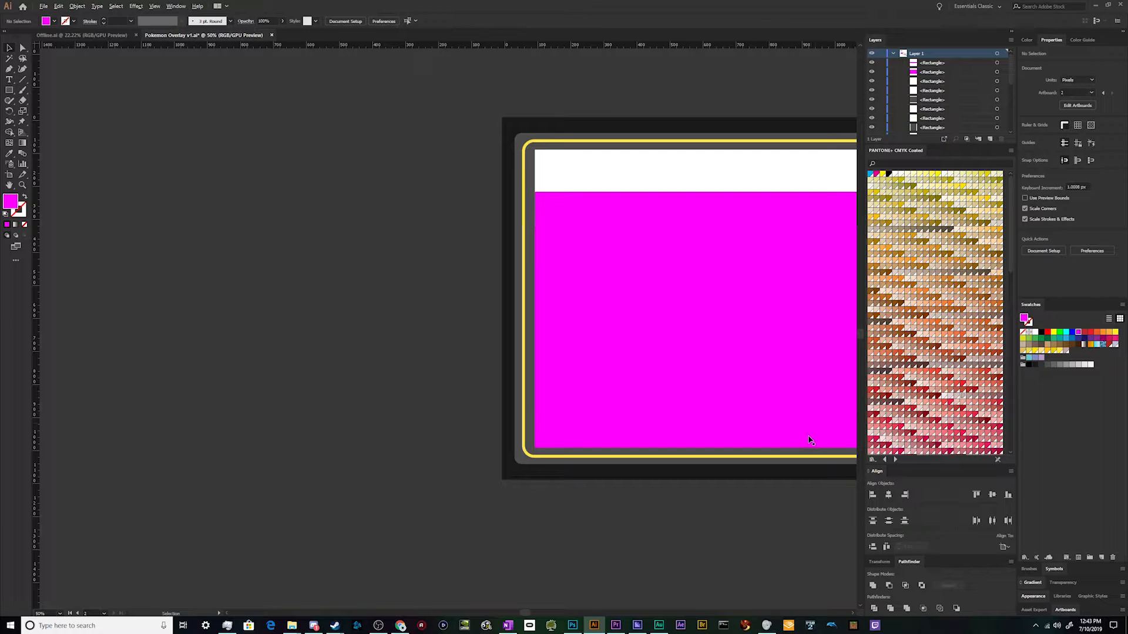
scroll(813, 440, "down", 2)
left_click(648, 313)
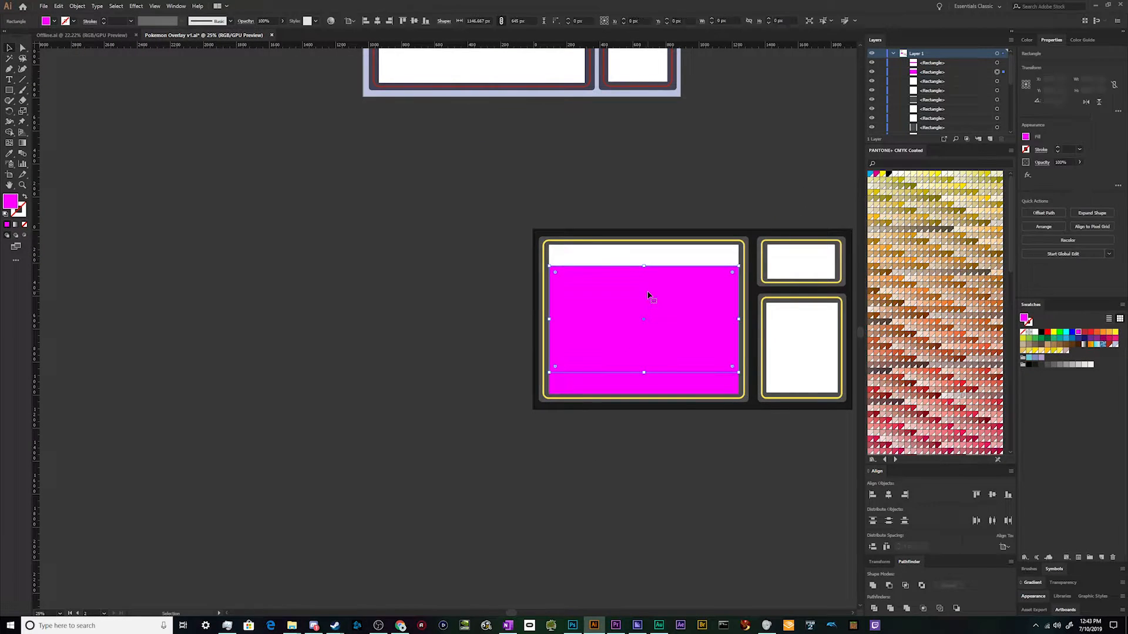
scroll(662, 448, "up", 4)
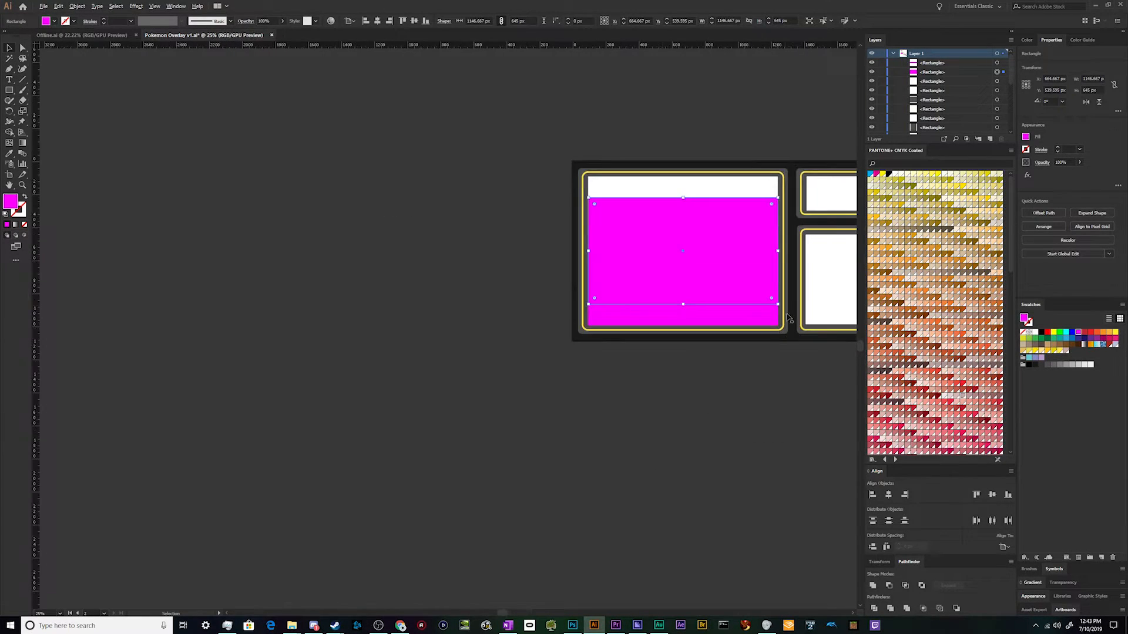
left_click_drag(524, 348, 524, 329)
scroll(516, 317, "down", 3)
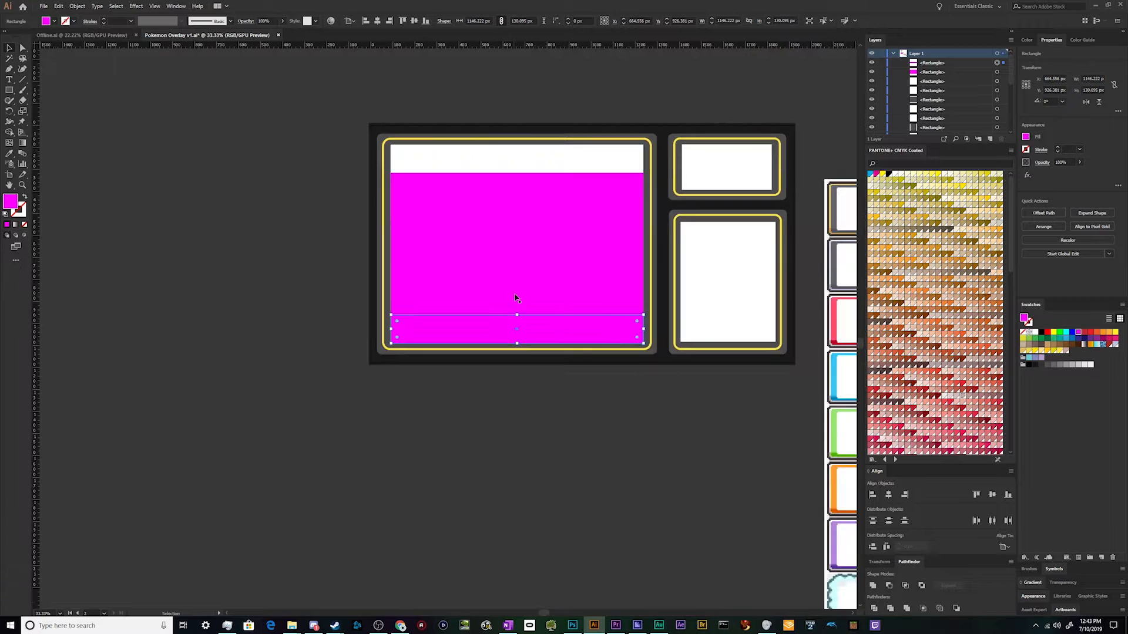
scroll(515, 318, "up", 2)
left_click(543, 323)
key("Delete")
Duplicate the lower magenta strip straight up to the upper edge of the main box's white area
left_click_drag(521, 414, 522, 249, "alt")
left_click(468, 93)
scroll(473, 170, "up", 2)
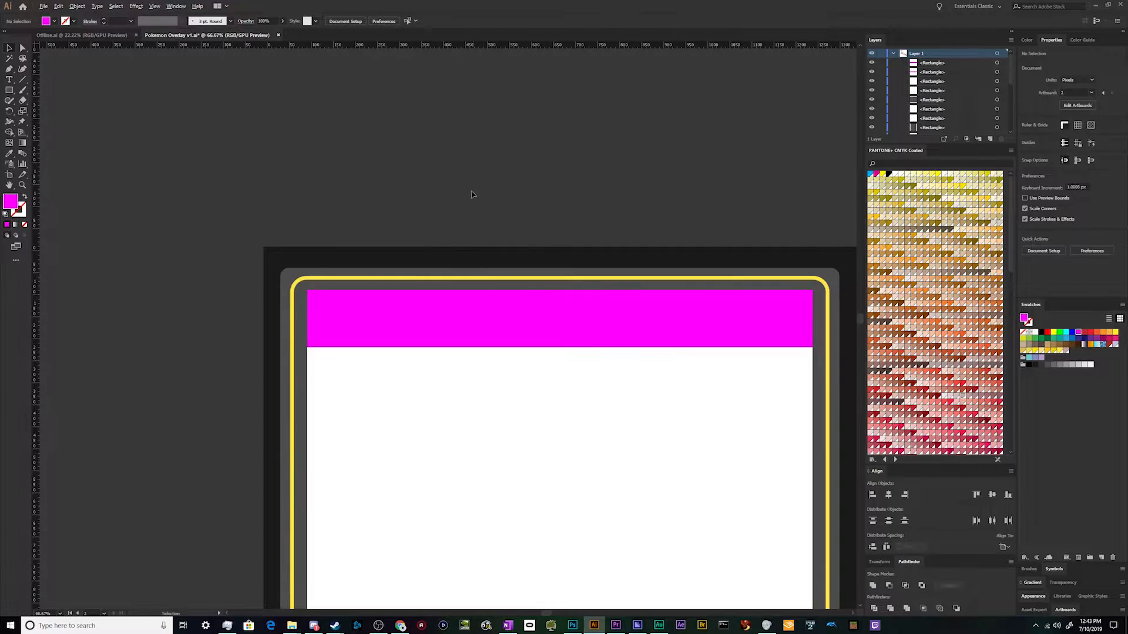
scroll(485, 288, "down", 3)
Recolor both magenta strips with the near-black fill sampled from the overlay background using the Eyedropper
left_click(481, 509)
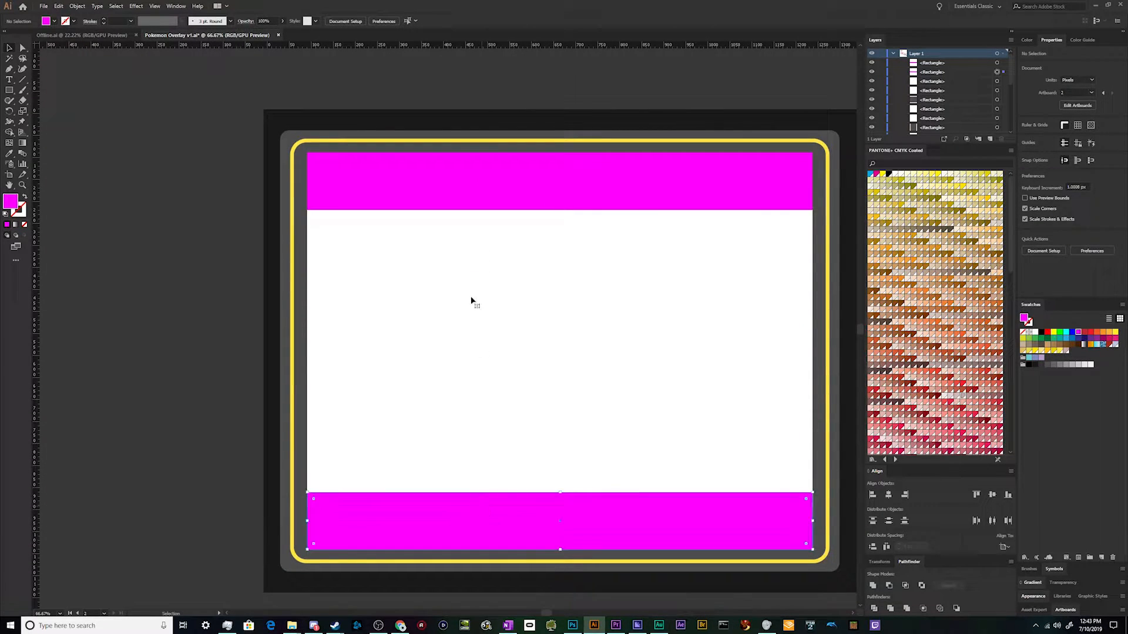
left_click(466, 184, "shift")
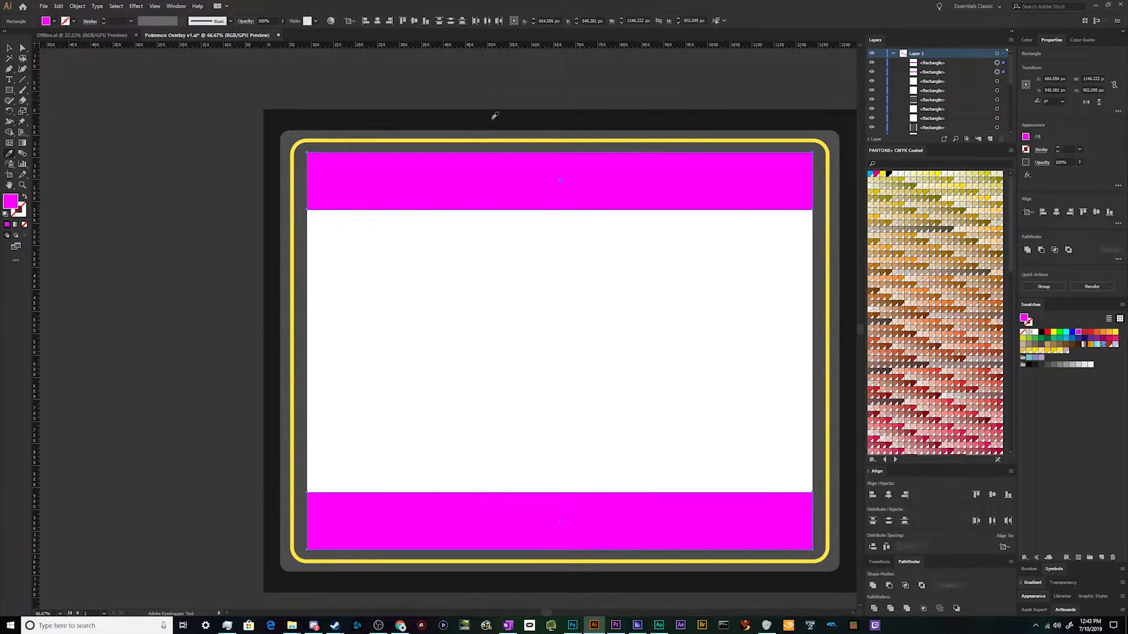
left_click(494, 116)
scroll(516, 221, "down", 2)
key("v")
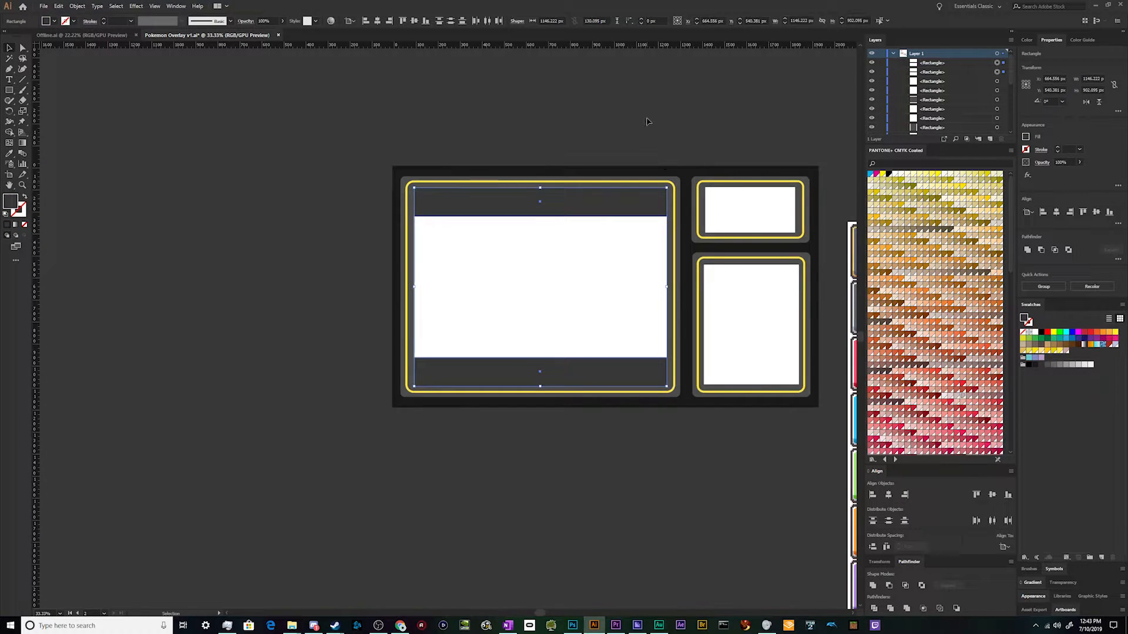
key("i")
left_click(642, 169)
key("v")
left_click(616, 130)
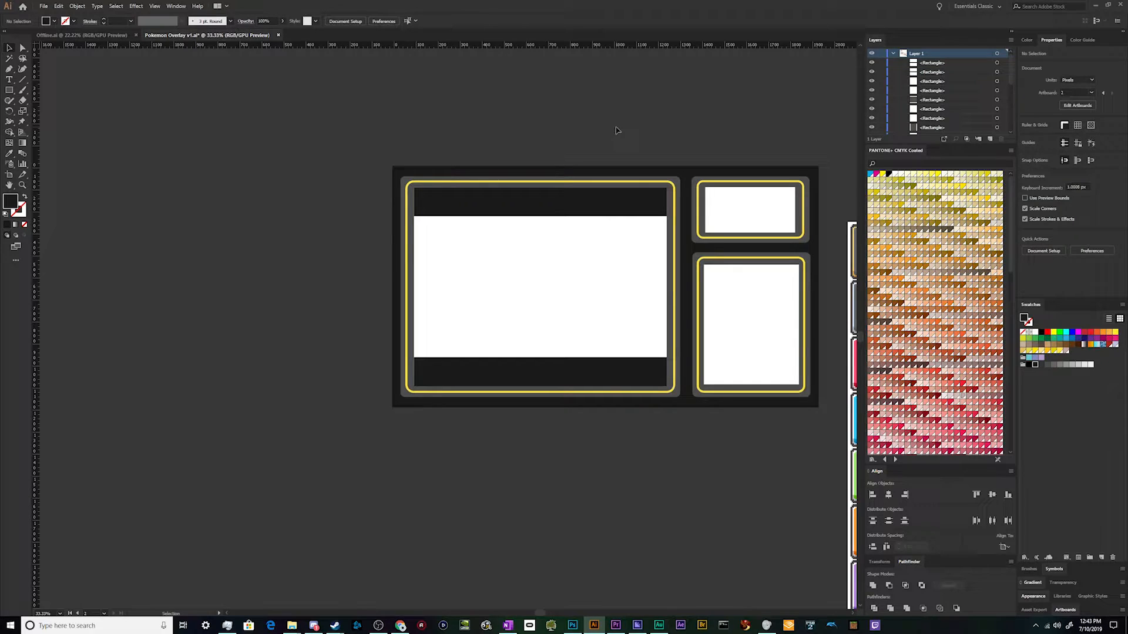
Change the fill of the upper and lower strips to the dark grey swatch that matches the main box's frame
scroll(596, 226, "up", 1)
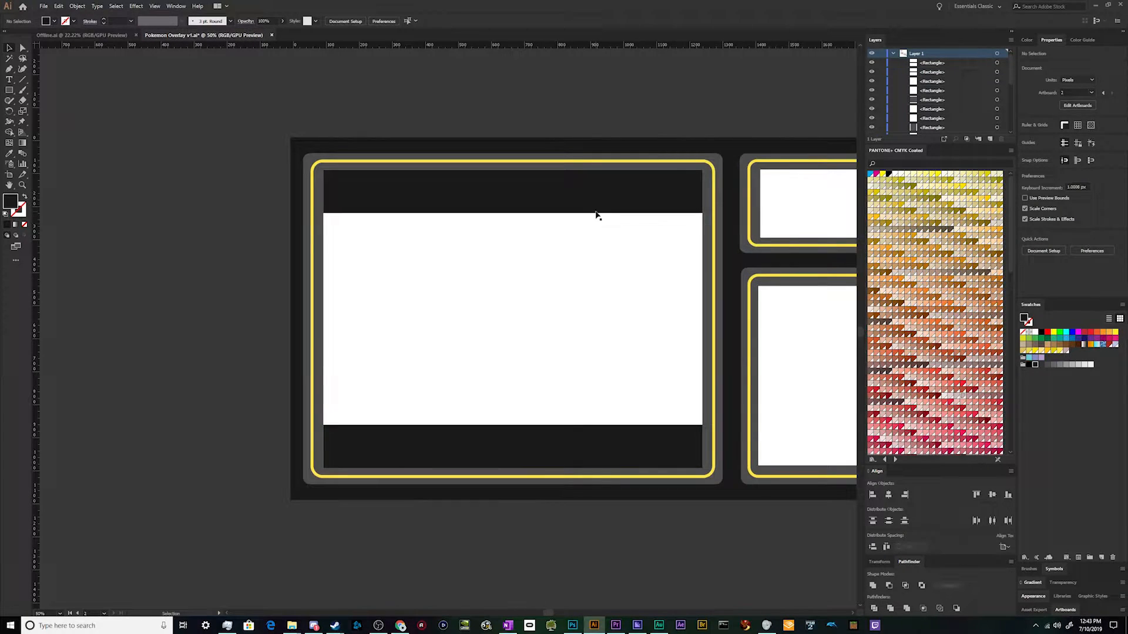
left_click(596, 207)
left_click(594, 441, "shift")
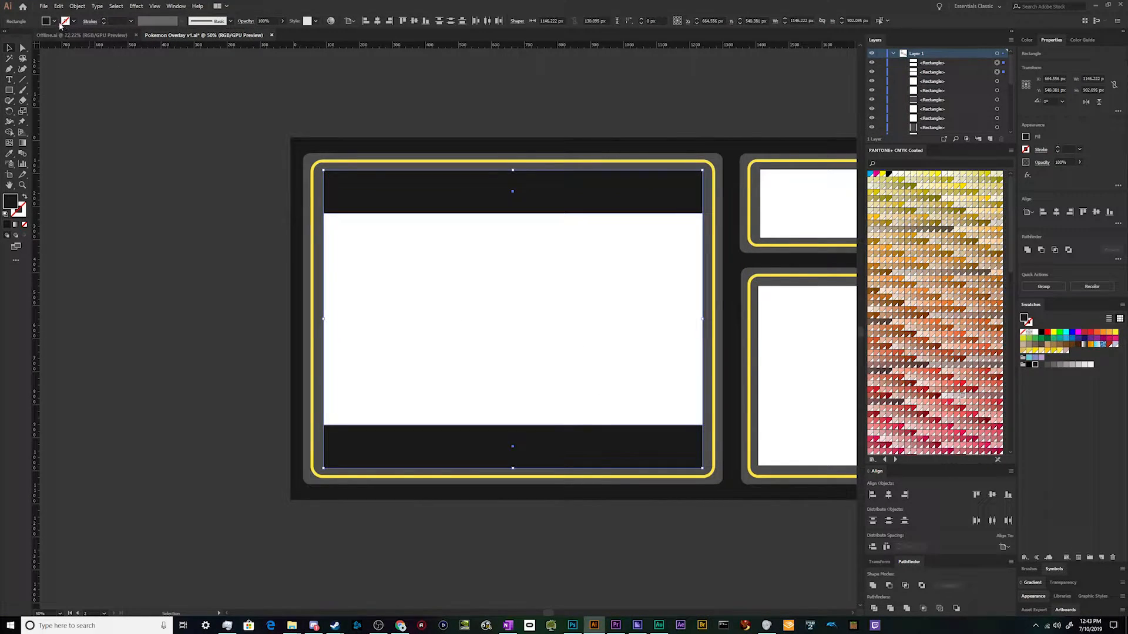
left_click(62, 23)
left_click(34, 68)
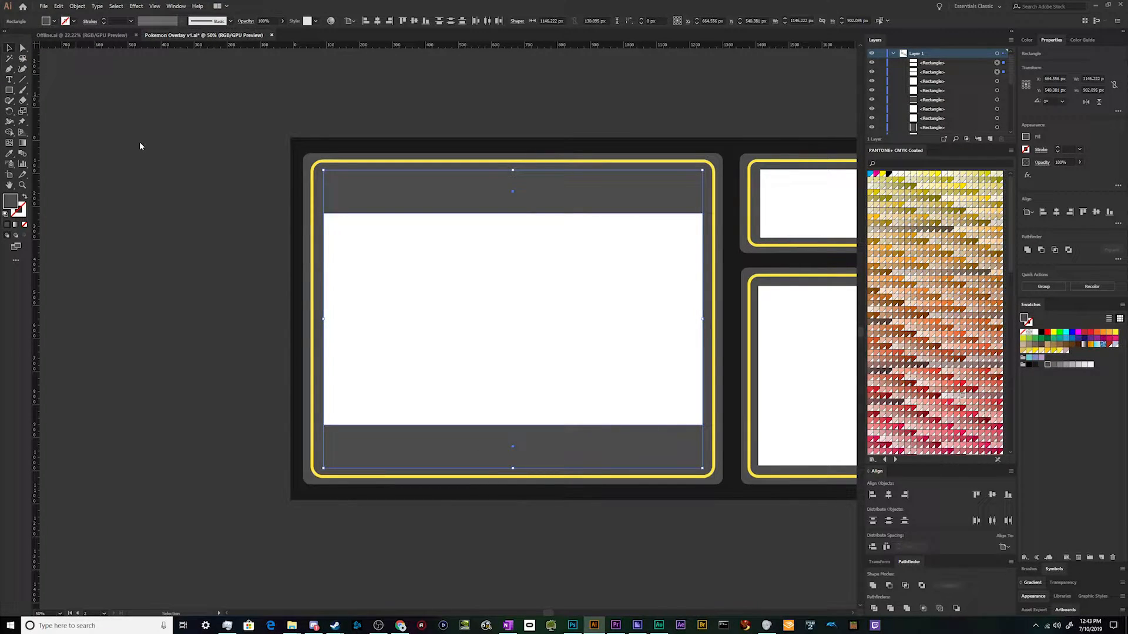
Recolor the two gray bars above and below the large white screen area with the near-black swatch
left_click(173, 239)
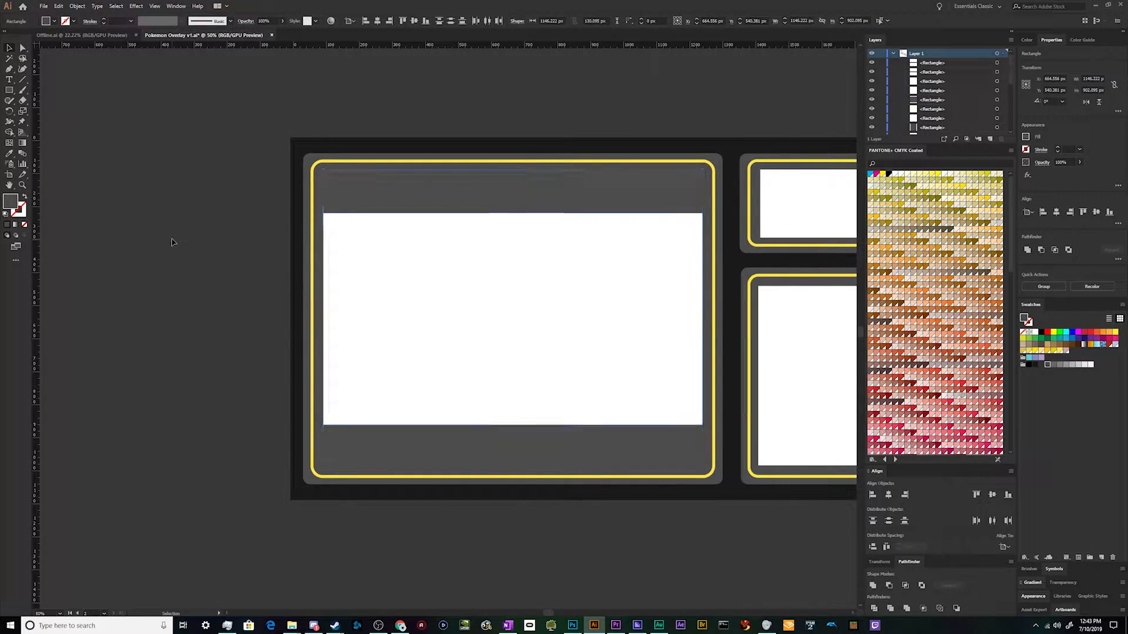
left_click(388, 198)
left_click(404, 448, "shift")
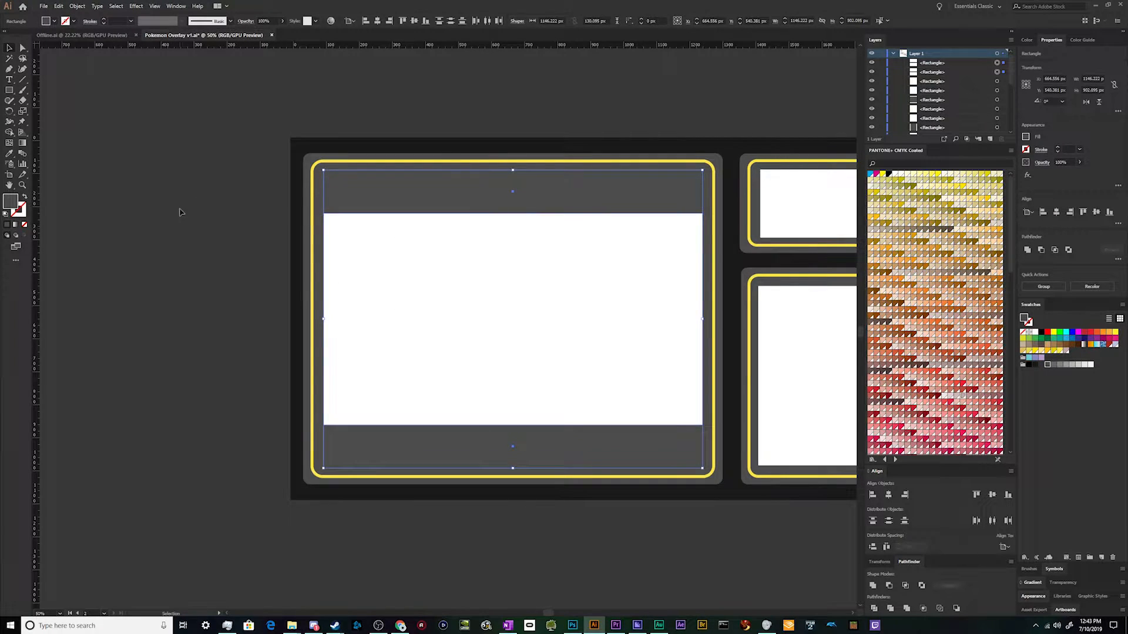
left_click(47, 22)
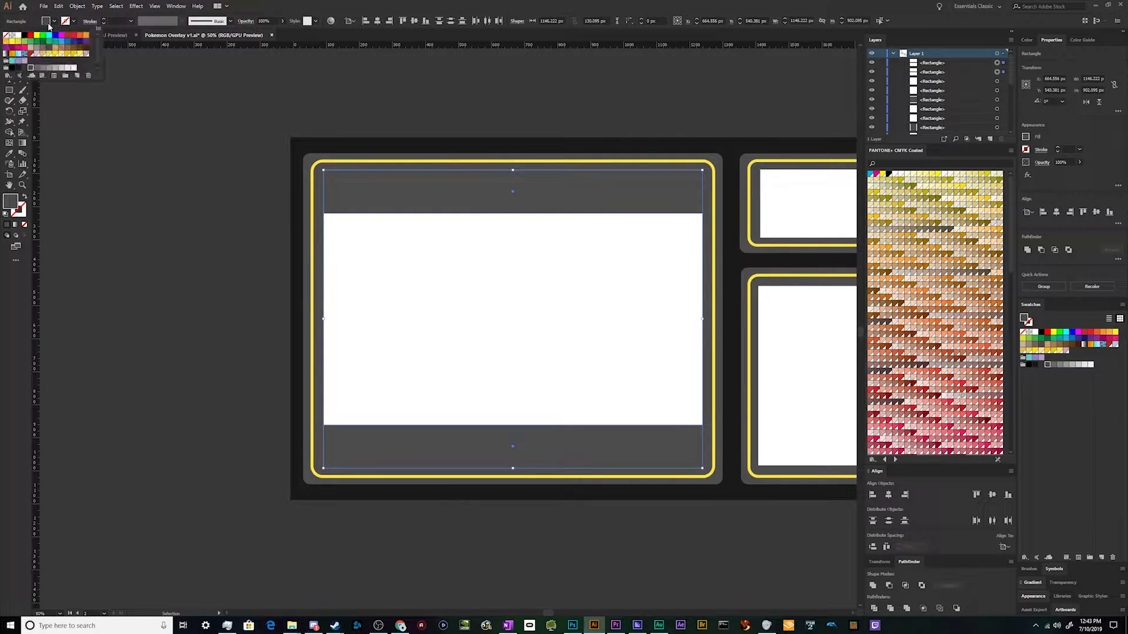
left_click(23, 70)
left_click(226, 239)
scroll(298, 413, "up", 3)
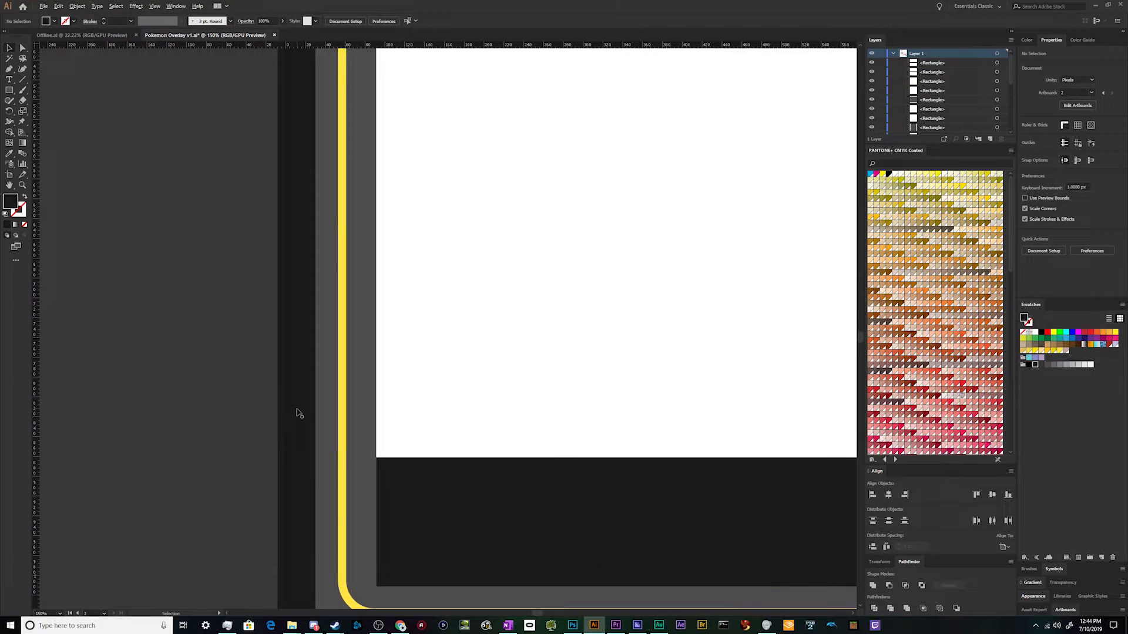
scroll(299, 413, "down", 5)
scroll(347, 350, "up", 1)
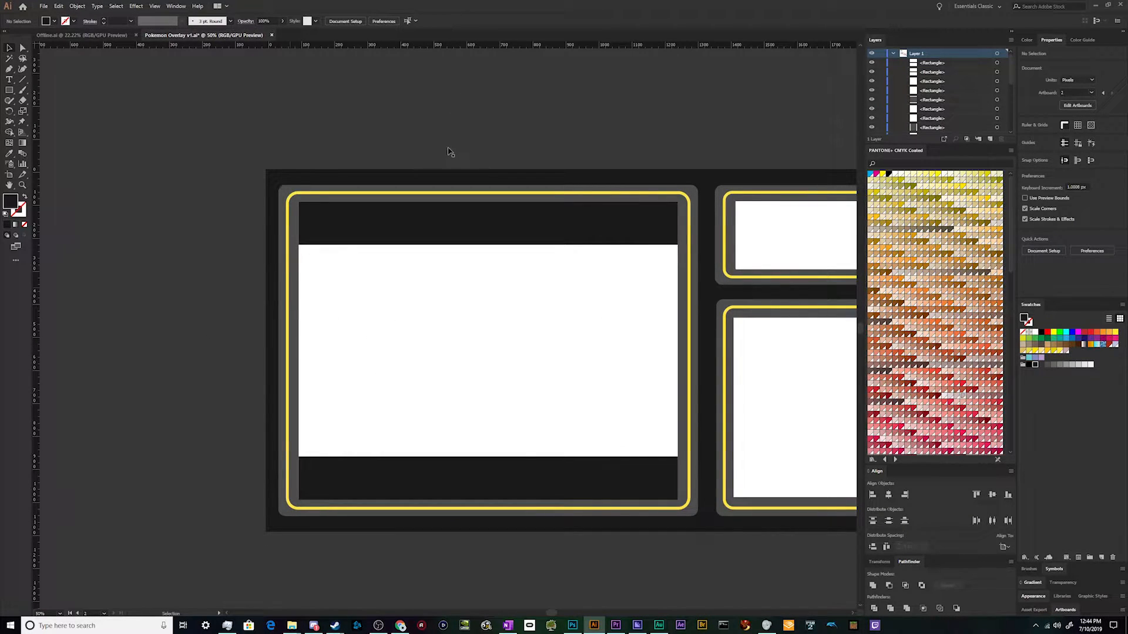
Add a point text reading "Chupacabra" in the empty area above the overlay
scroll(502, 182, "up", 1)
key("t")
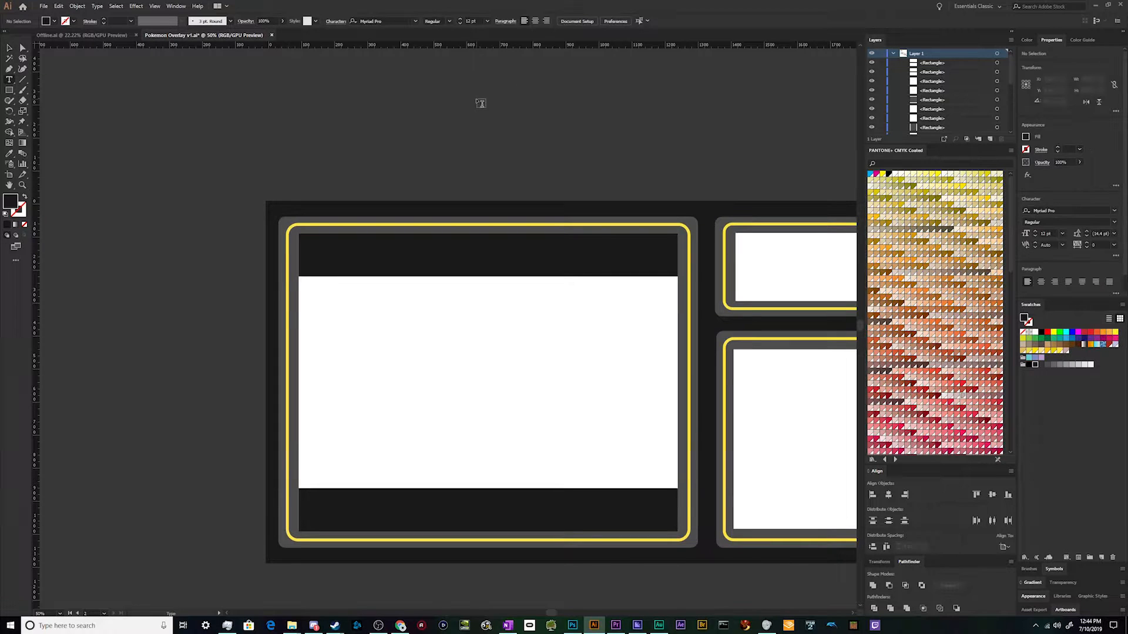
left_click(464, 120)
type("C")
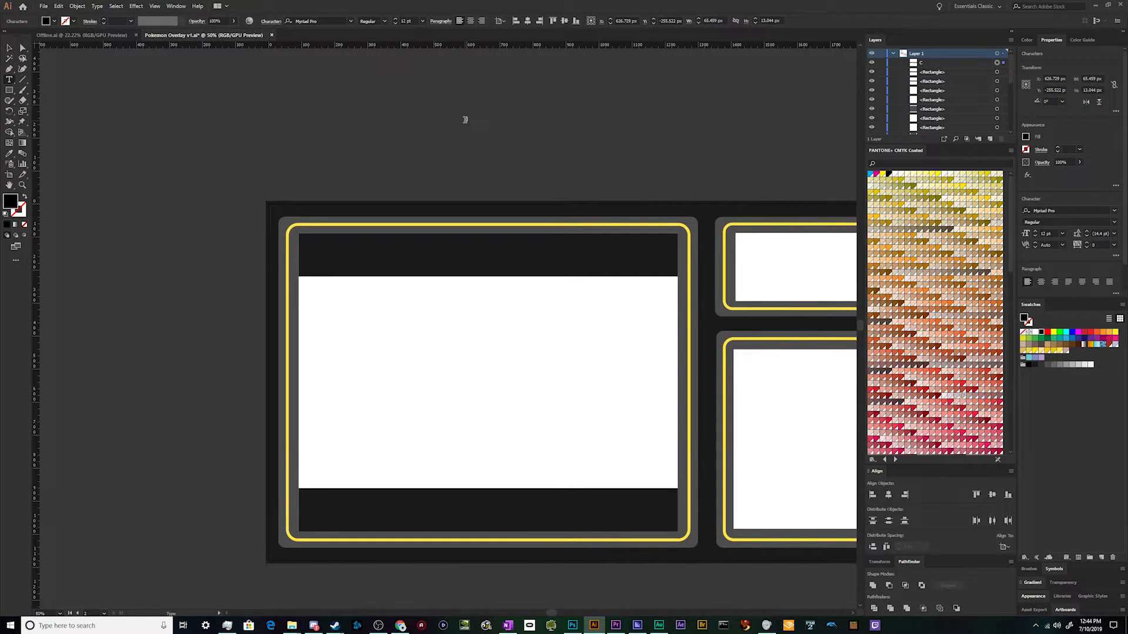
Set the "Chupacabra" text in the ONRAMP font and give it a white fill
left_click_drag(491, 120, 441, 103)
left_click(316, 20)
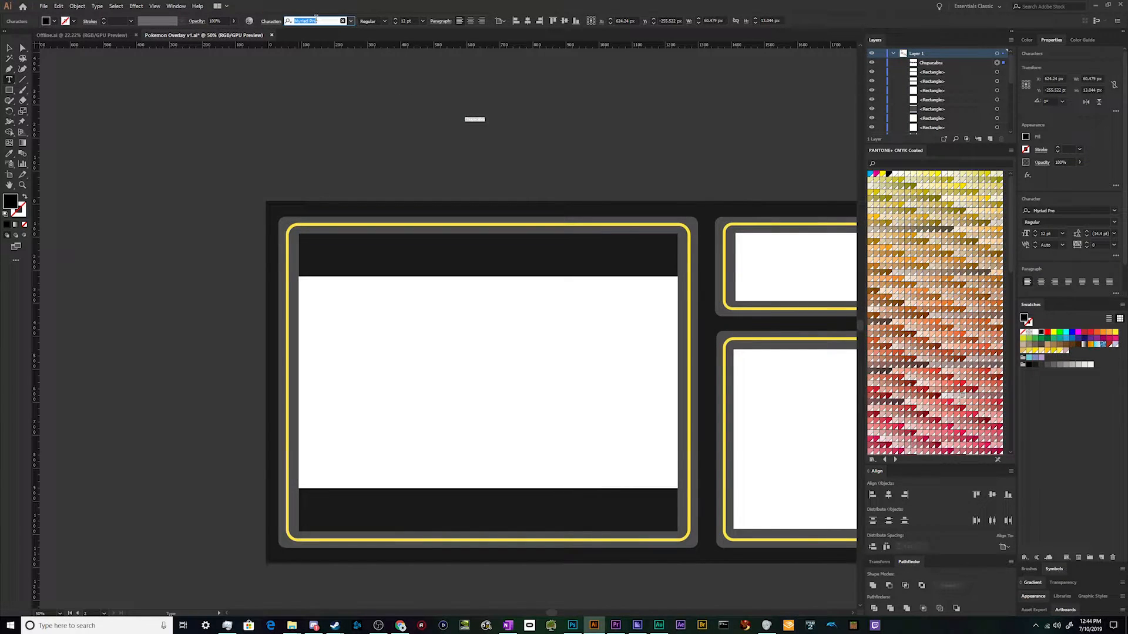
type("on")
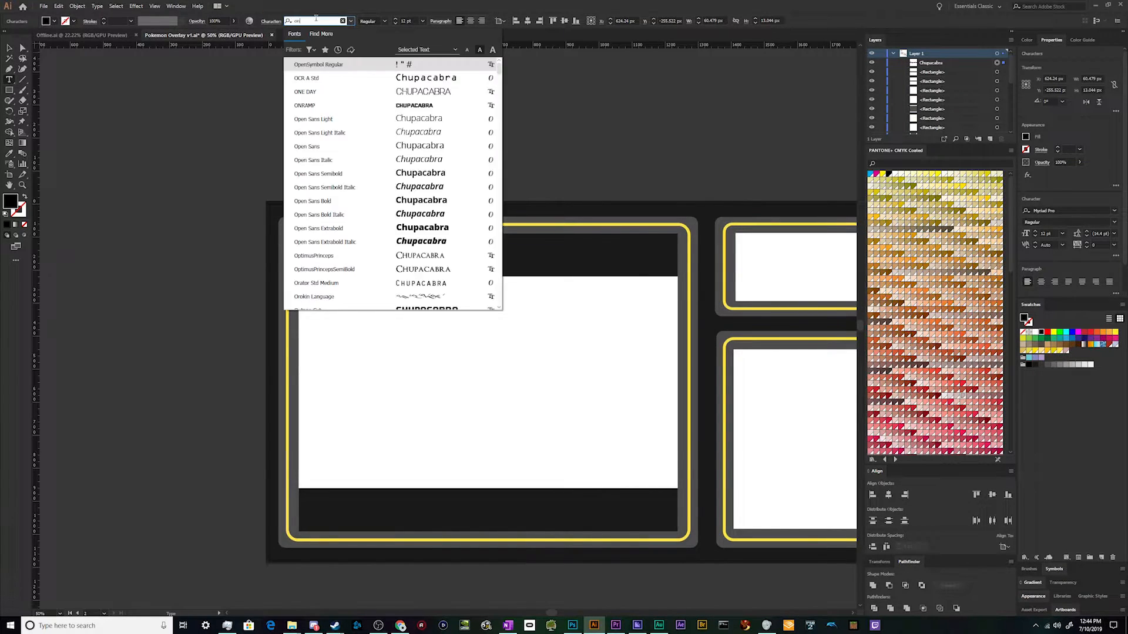
left_click(324, 74)
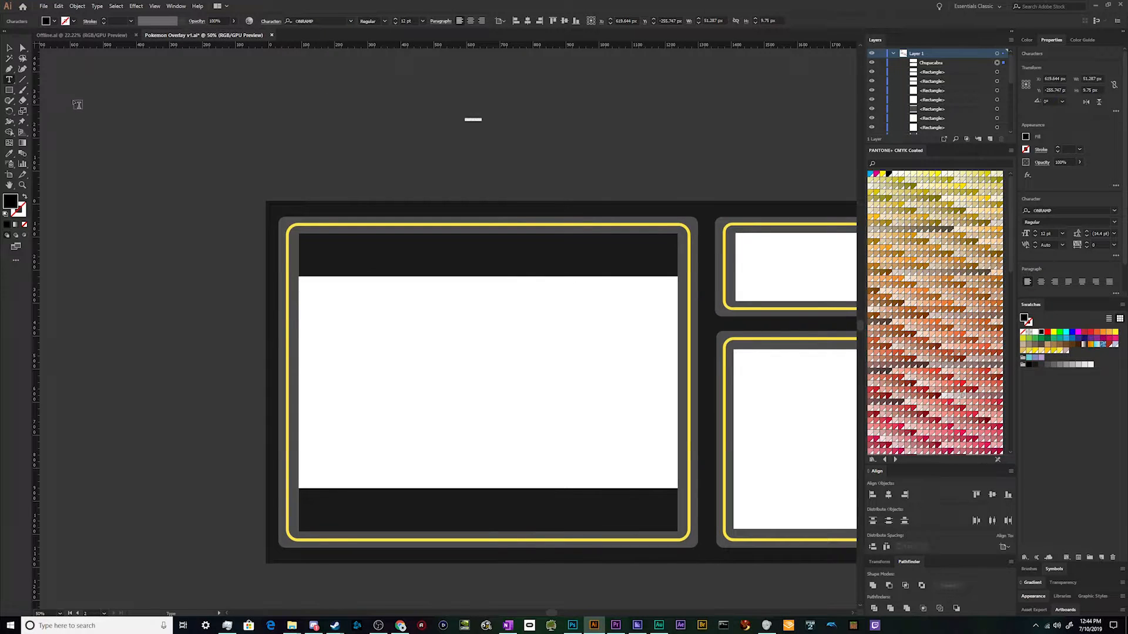
left_click(54, 22)
left_click(18, 37)
left_click(105, 95)
Enlarge the "Chupacabra" text and center it in the dark bar above the large white screen area
left_click(9, 48)
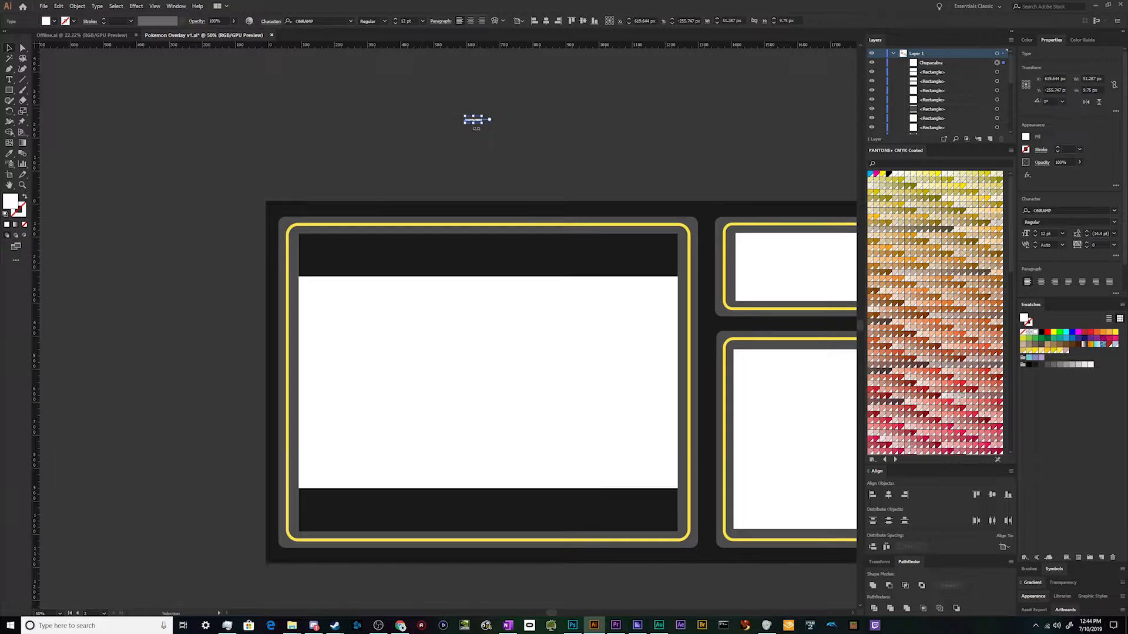
left_click_drag(474, 129, 480, 183)
left_click_drag(477, 197, 501, 253)
left_click(498, 353)
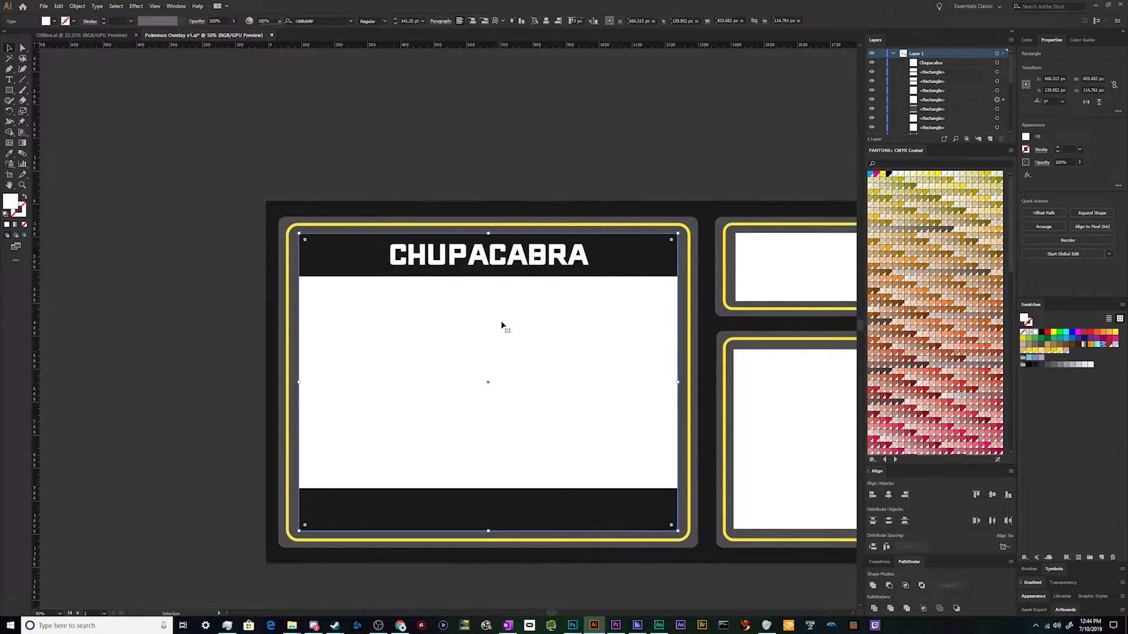
Duplicate the title into the lower dark bar and change the copy's text to "Game-pal"
left_click(499, 264)
left_click_drag(500, 265, 502, 517)
double_click(503, 516)
key("ctrl+a")
type("Game")
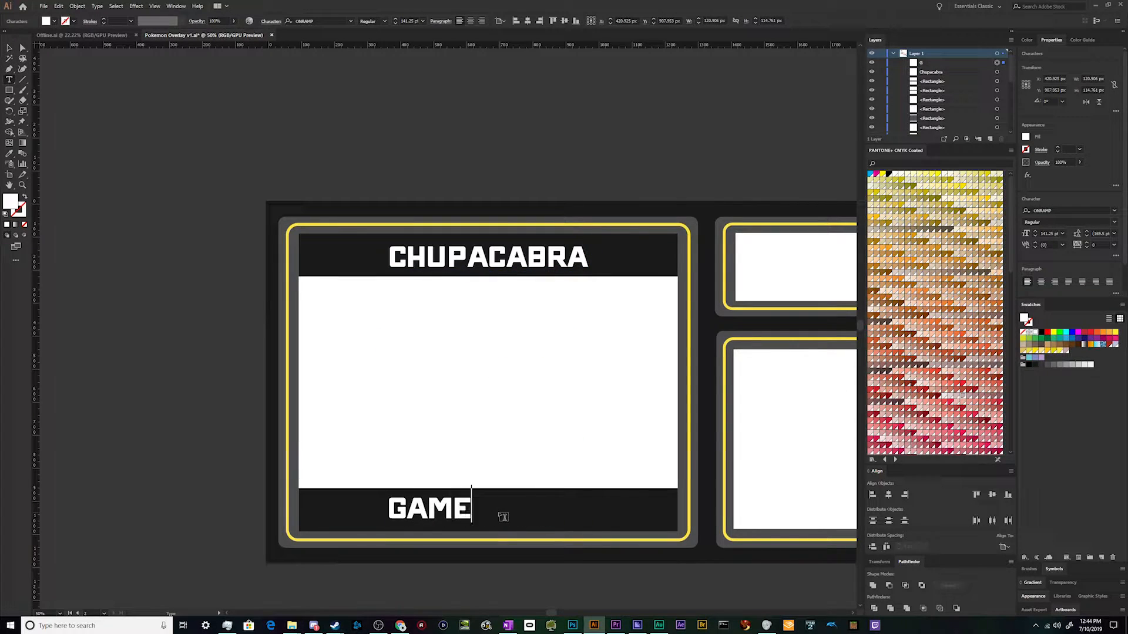
key("BackSpace")
type("-pal")
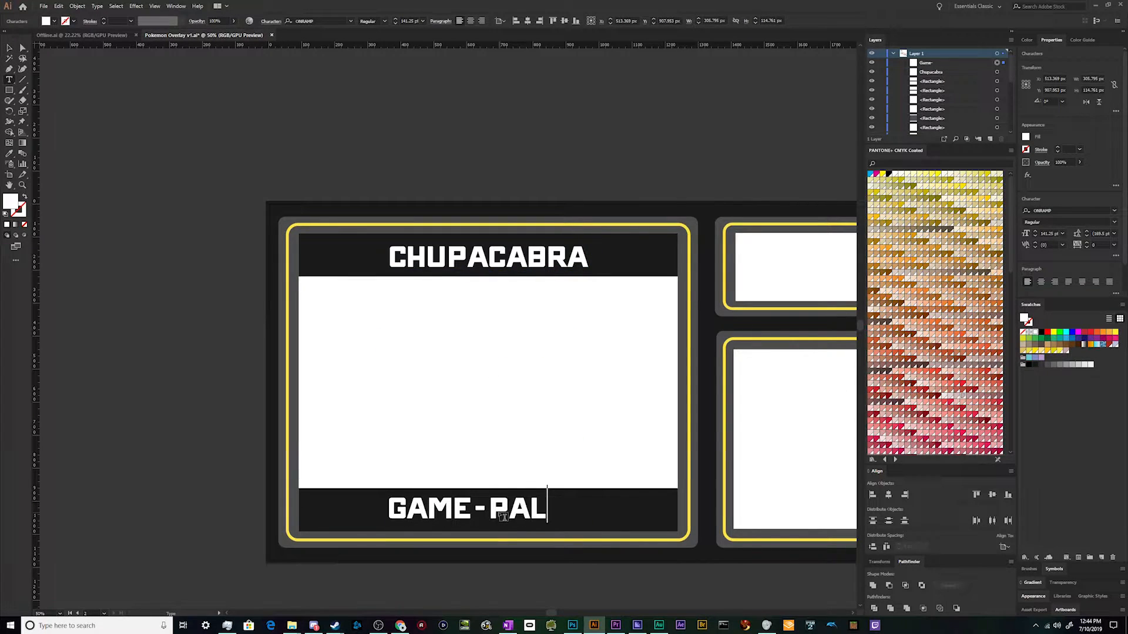
left_click(10, 49)
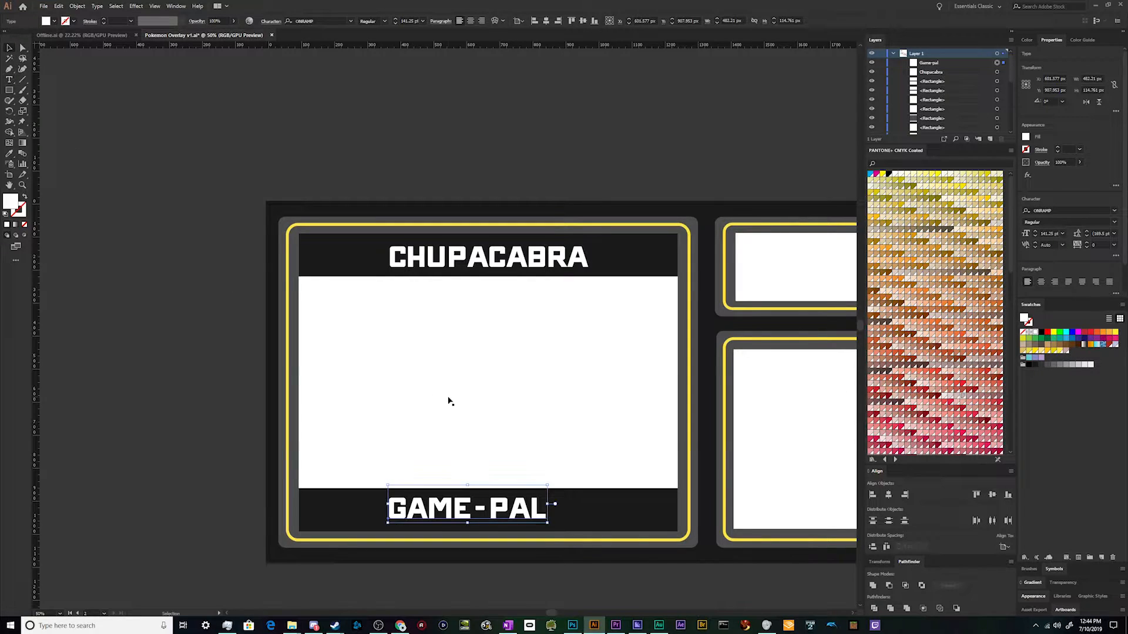
Center the "Chupacabra" and "Game-pal" texts horizontally on each other and check the available font styles
left_click(533, 266, "shift")
left_click(384, 21)
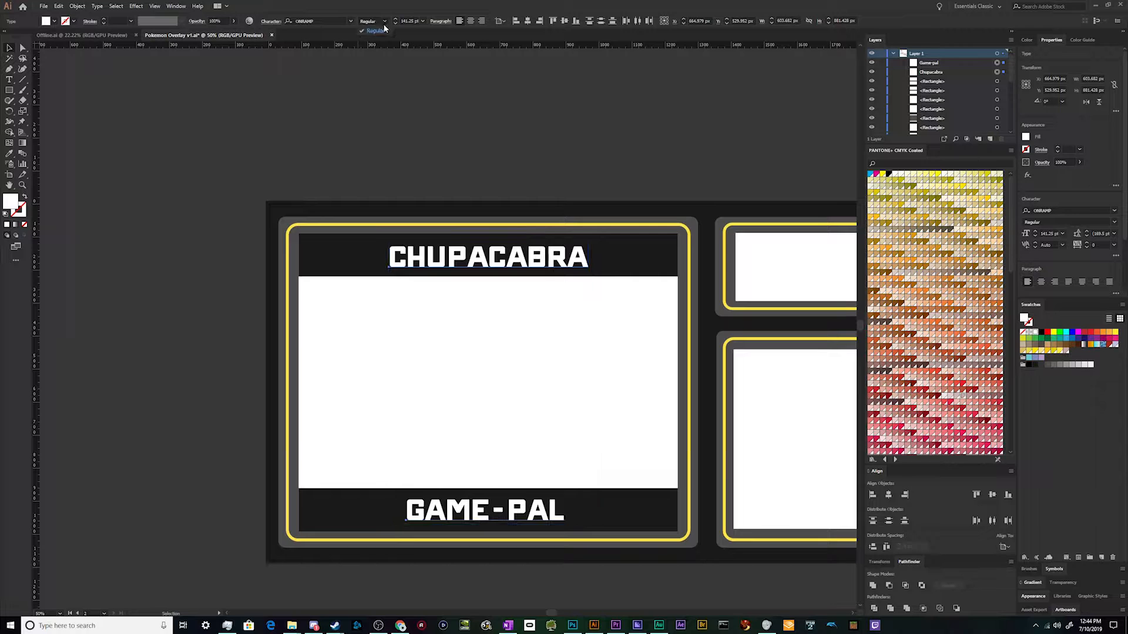
left_click(387, 95)
left_click(489, 212)
left_click(491, 192)
Delete the "Game-pal" text from the lower dark bar
scroll(482, 212, "down", 2)
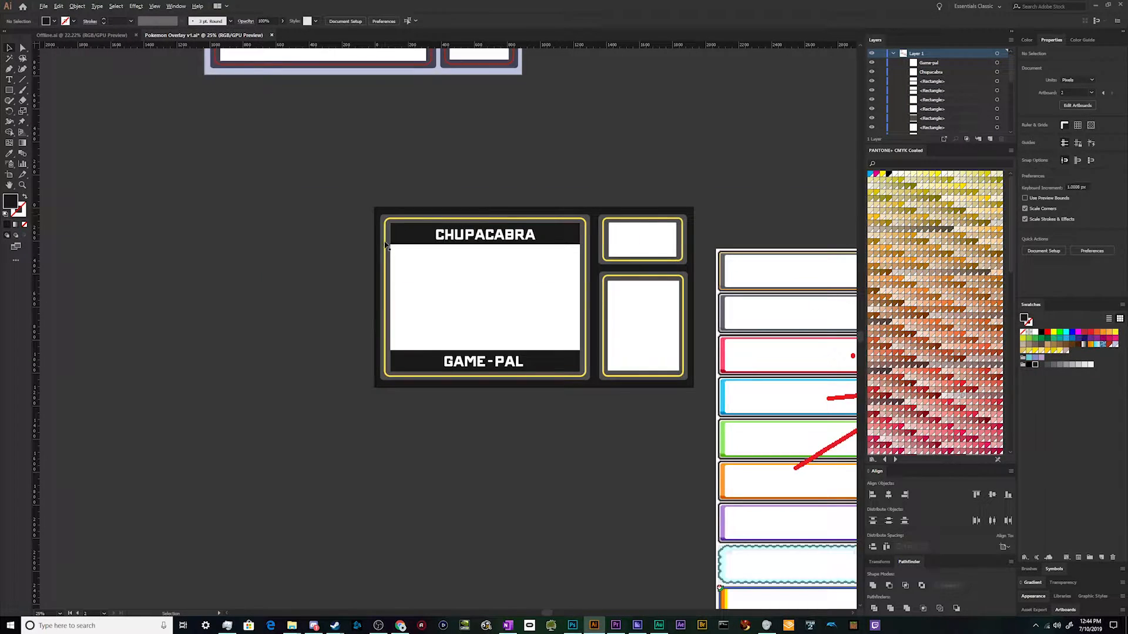
scroll(495, 277, "up", 2)
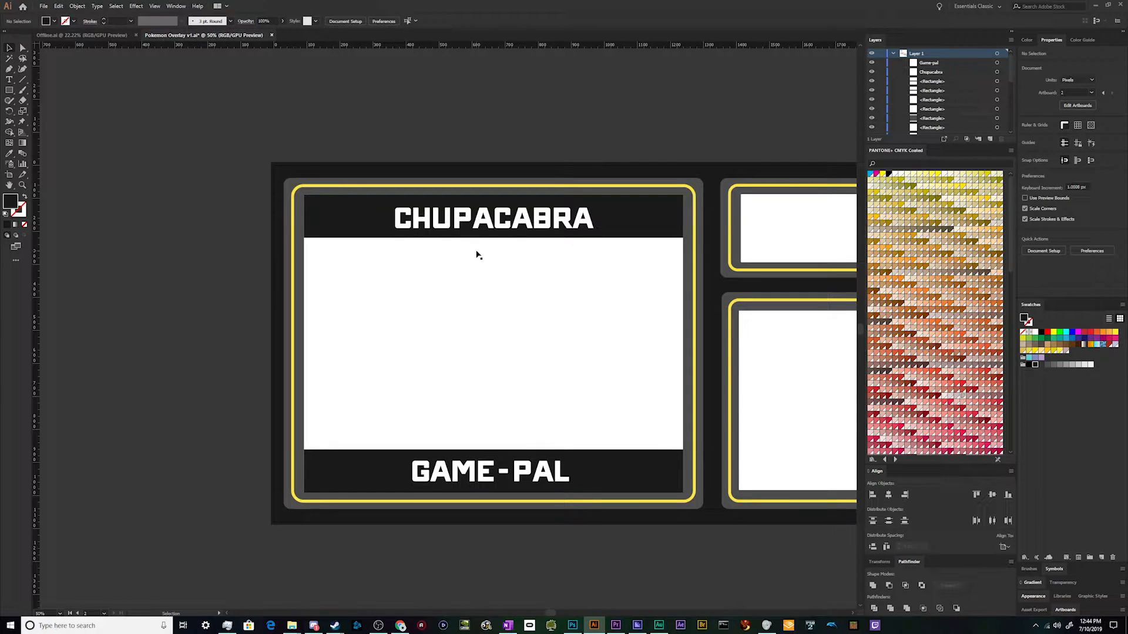
left_click(485, 227)
left_click(506, 458)
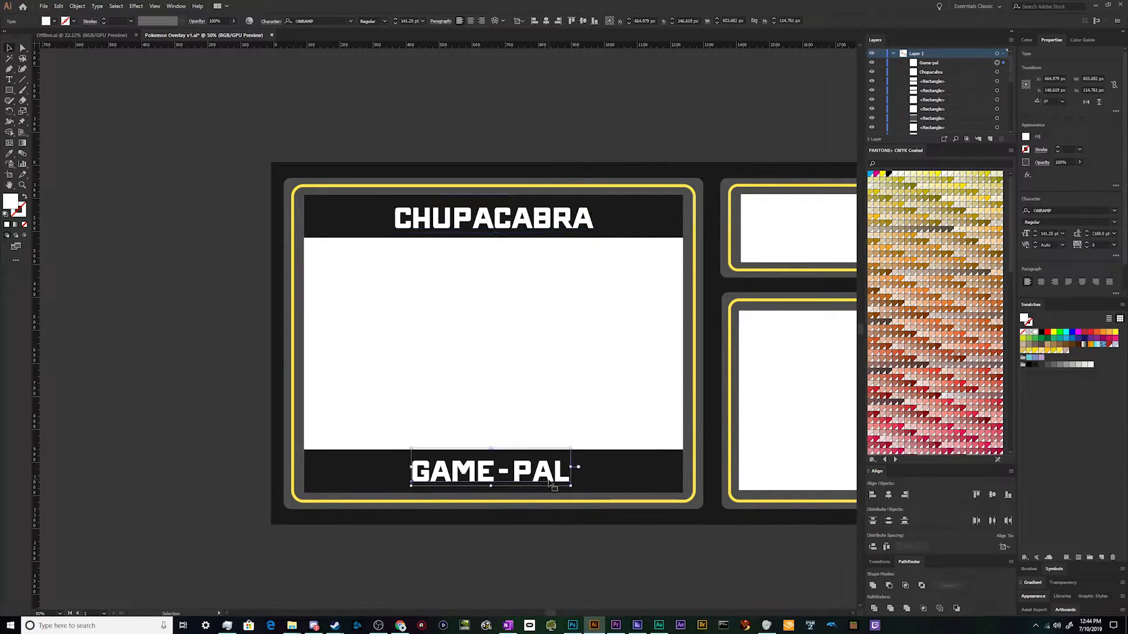
key("Delete")
Change the upper bar's title to "Larry Chupacabra", then shrink and center it so it fits inside the bar
key("t")
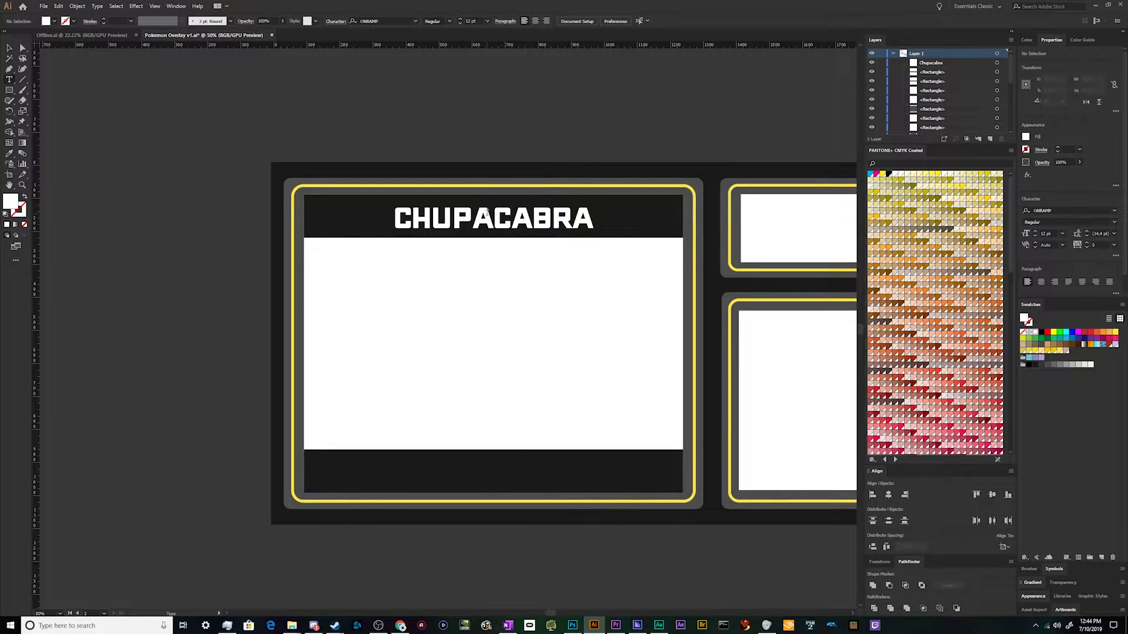
double_click(488, 212)
type("LARRY ")
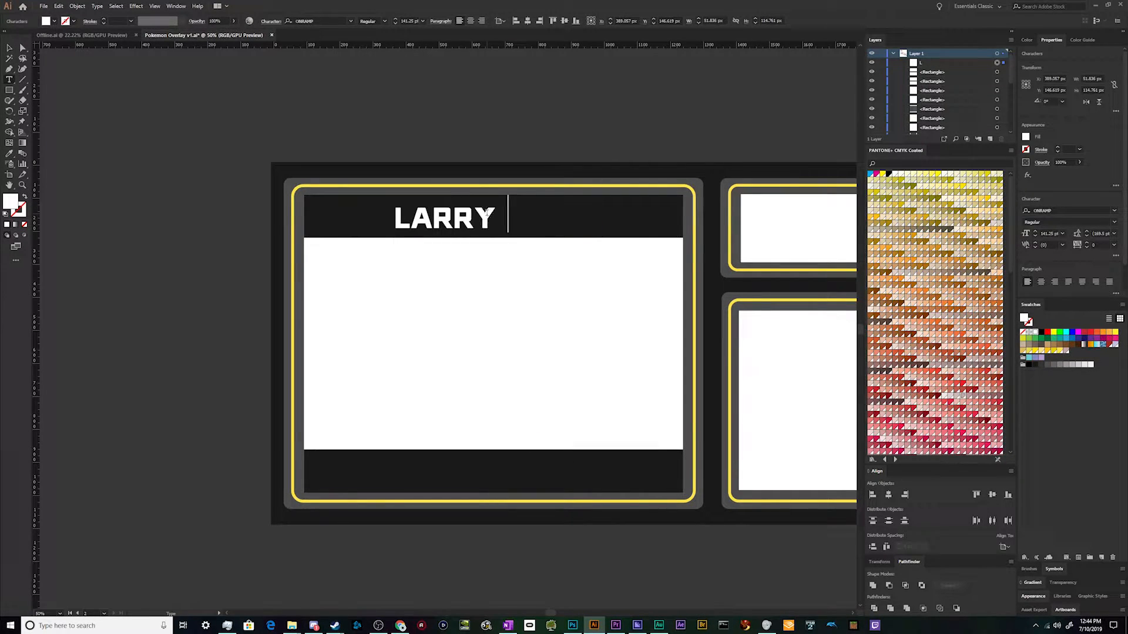
type("CHUPACABRA")
key("Escape")
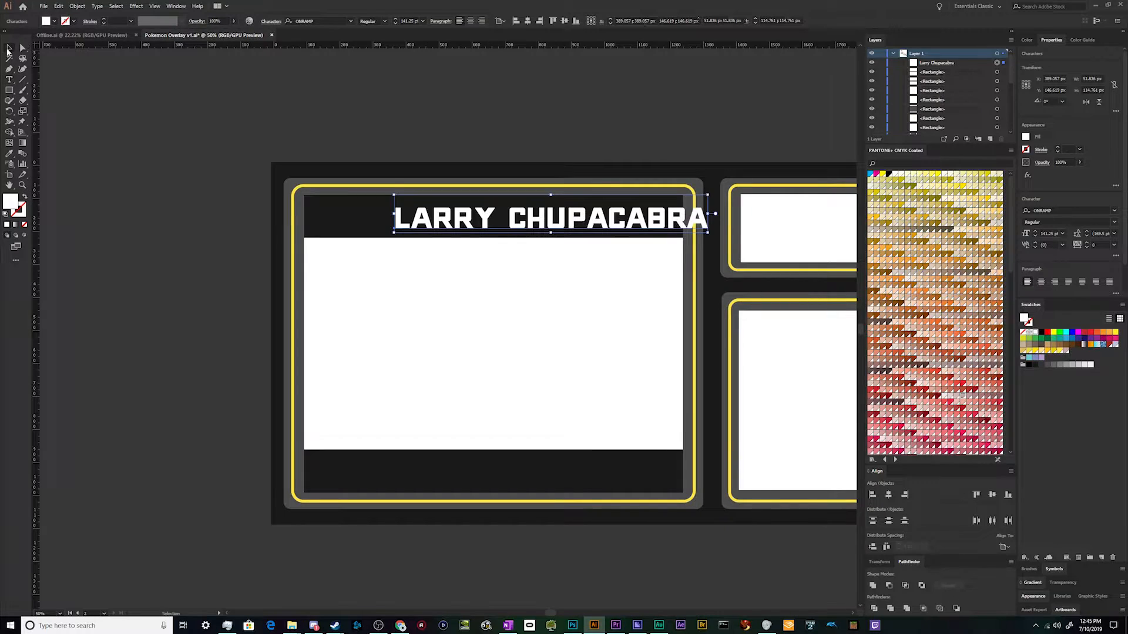
left_click_drag(552, 194, 500, 215)
left_click(495, 164)
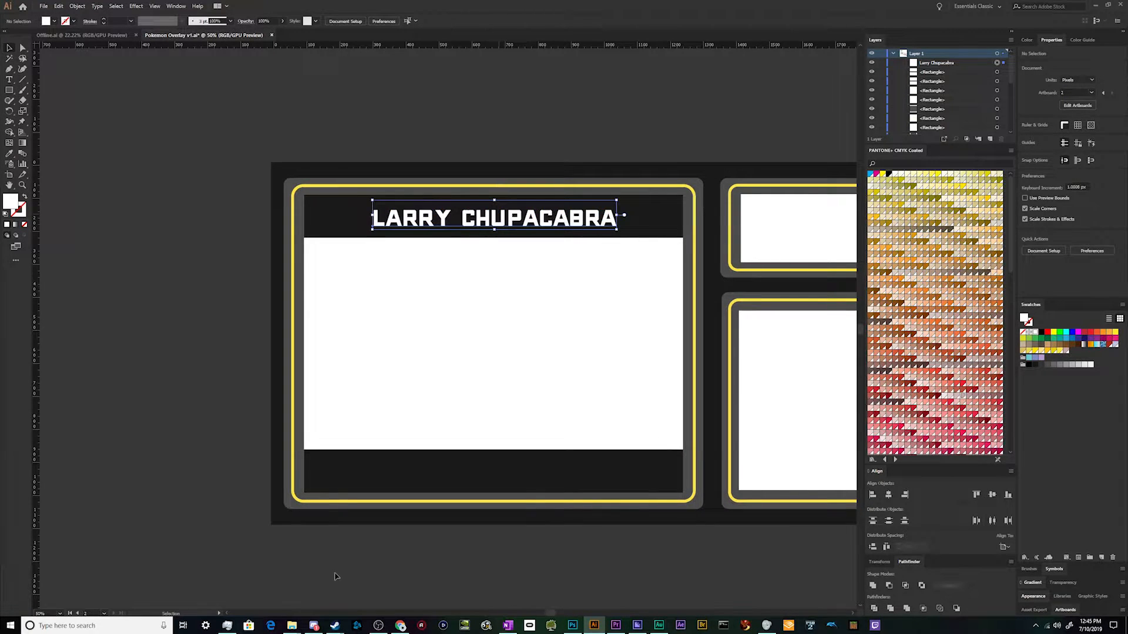
Switch to File Explorer and open the 2_Channel.Graphics.Art folder inside YOUTUBE FILES
mouse_move(291, 624)
left_click(346, 567)
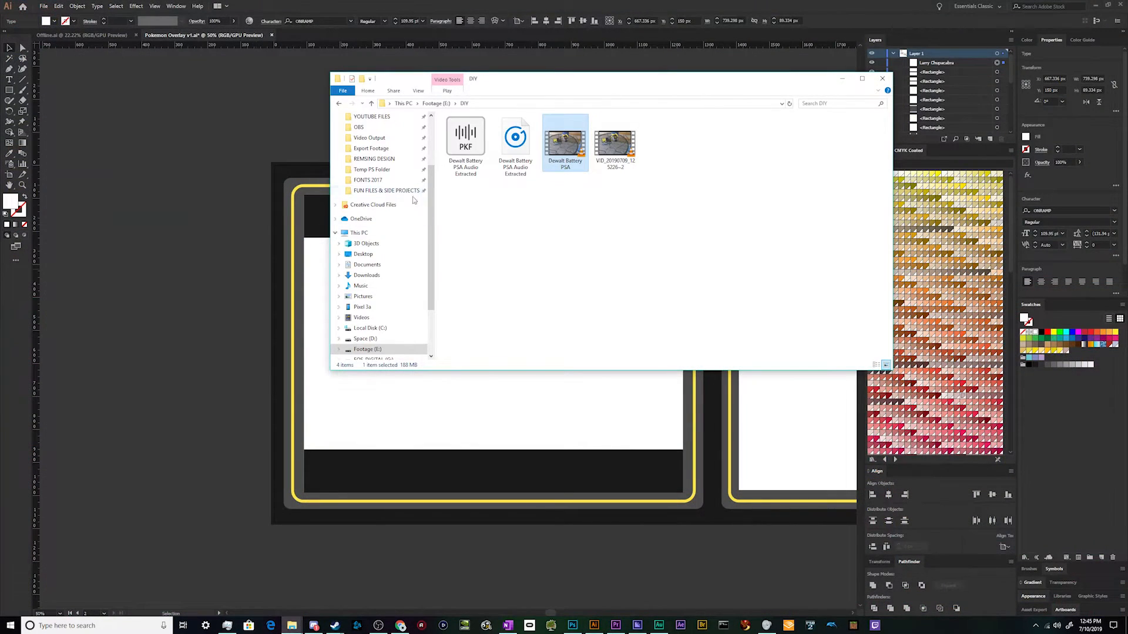
scroll(418, 201, "up", 2)
left_click(384, 180)
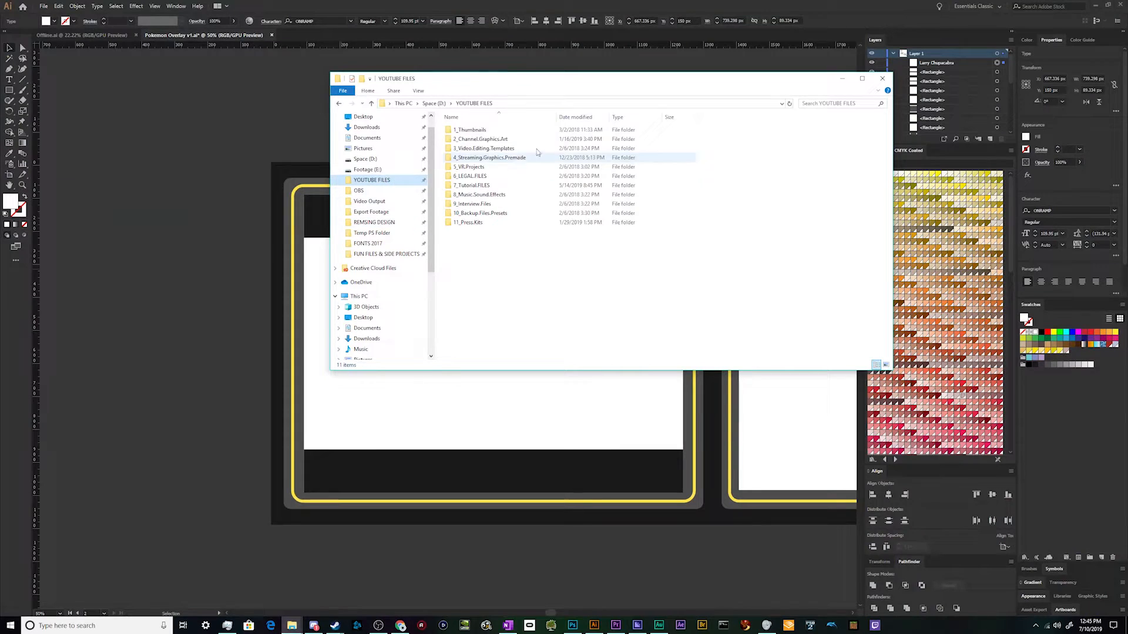
double_click(476, 140)
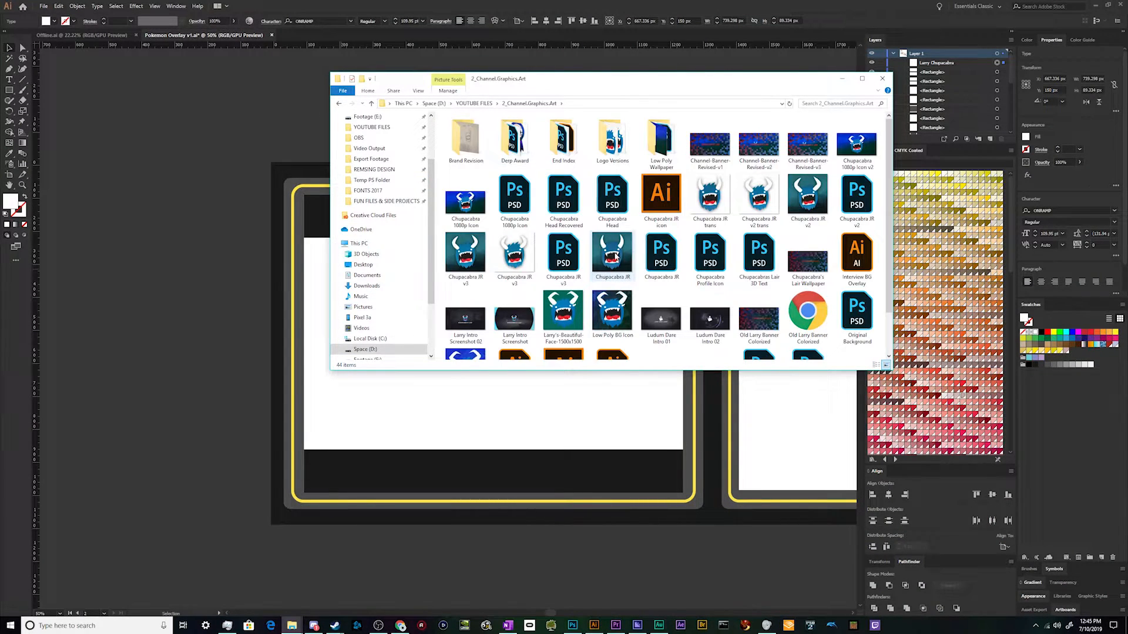
Find the Revised Chupacabra Logo SVG file among the channel graphics and open it in Illustrator
scroll(613, 257, "down", 1)
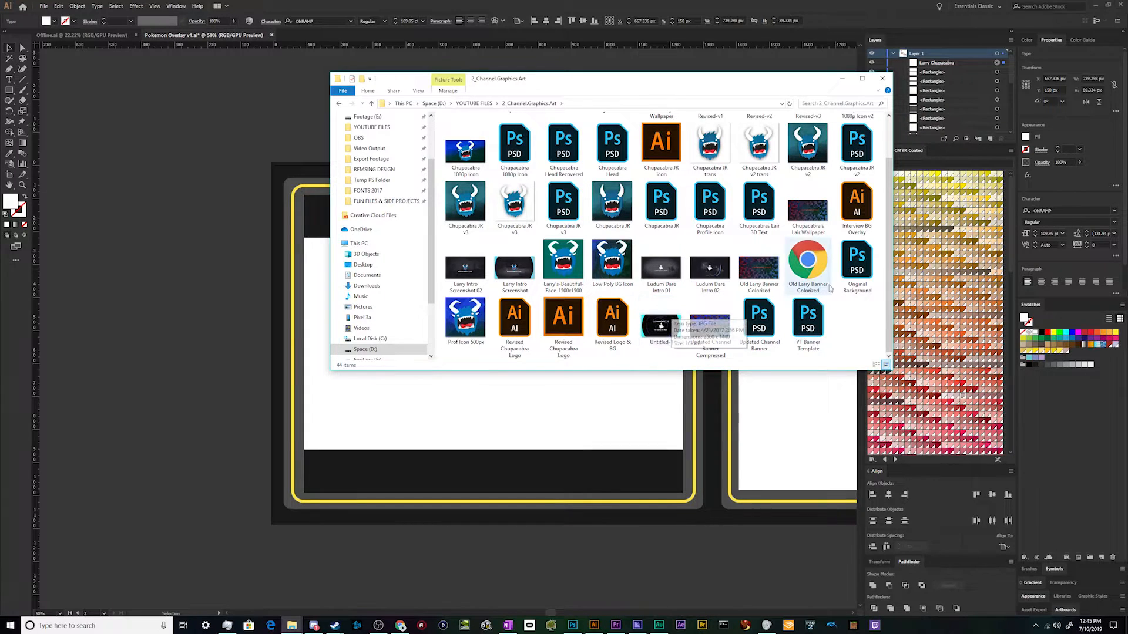
scroll(855, 353, "up", 1)
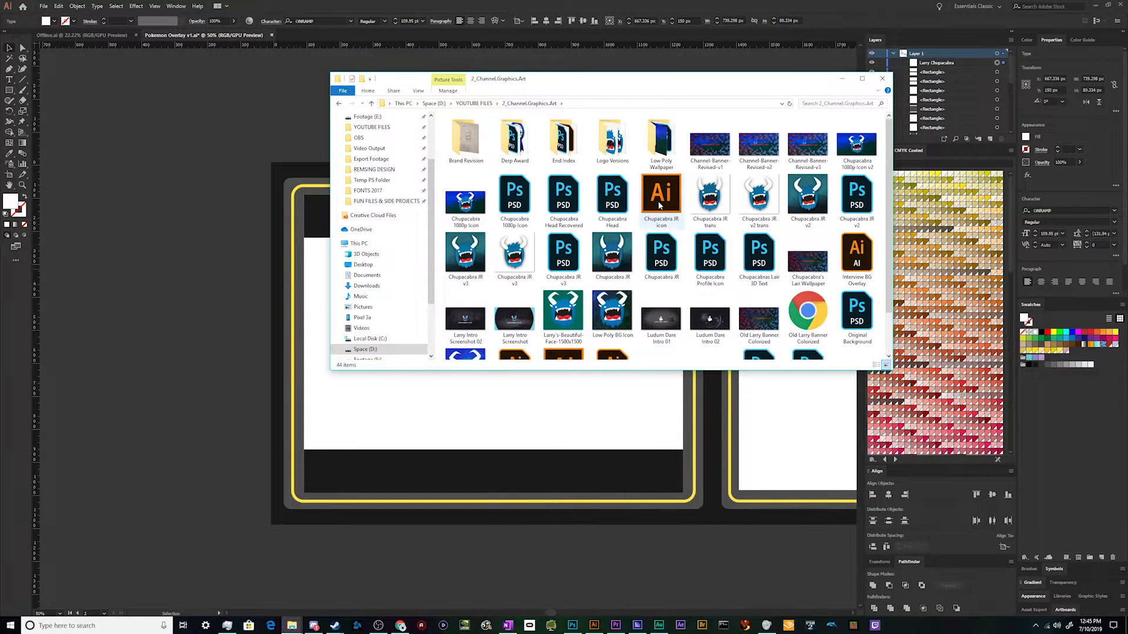
scroll(714, 354, "down", 1)
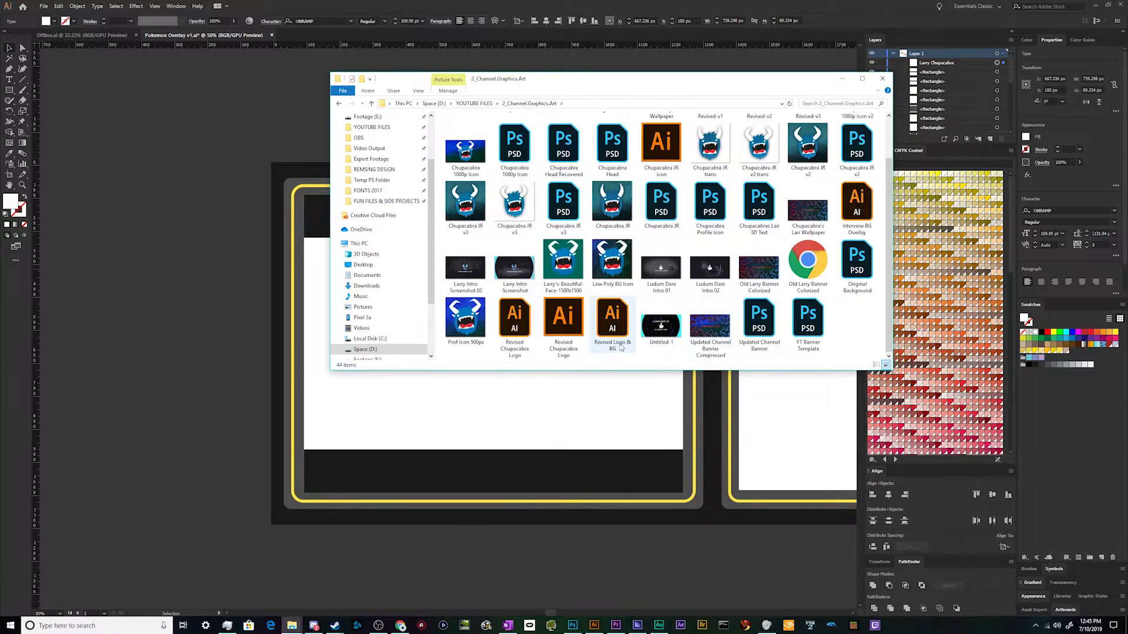
left_click(573, 351)
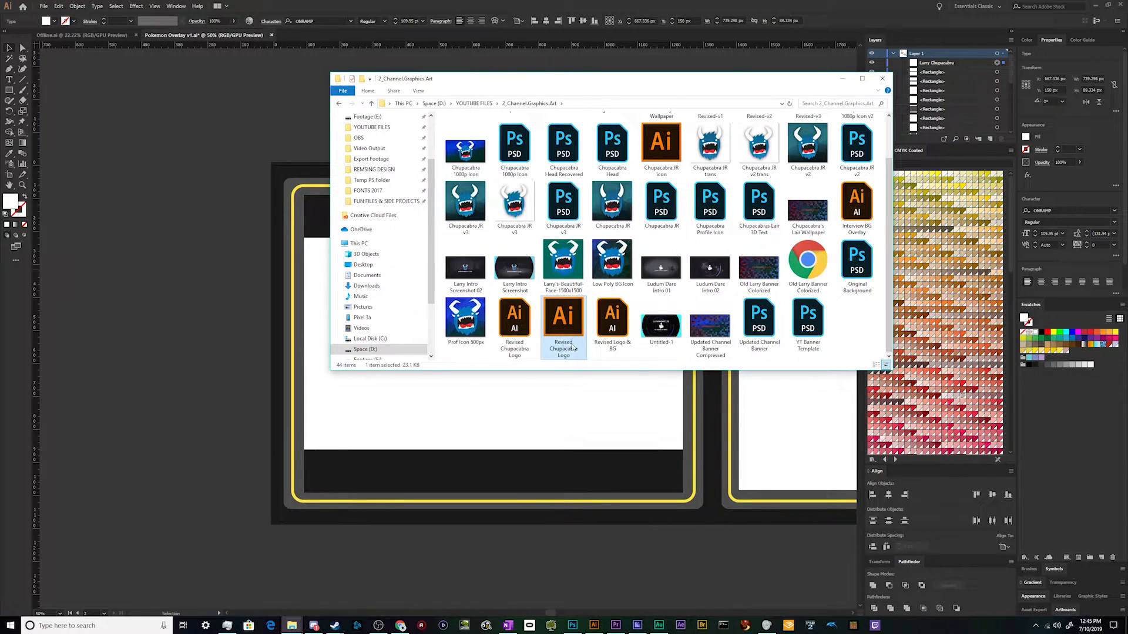
left_click(151, 202)
left_click(151, 202)
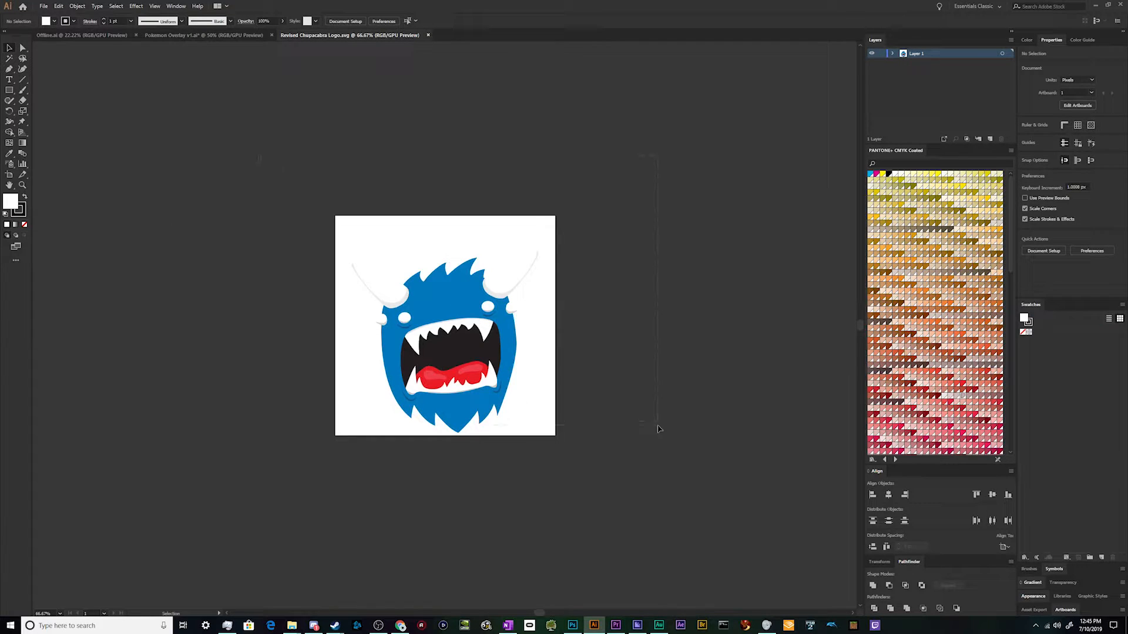
Copy the complete blue monster artwork from the logo file and paste it into the Pokemon Overlay document
left_click_drag(657, 429, 641, 520)
key("ctrl+shift+Tab")
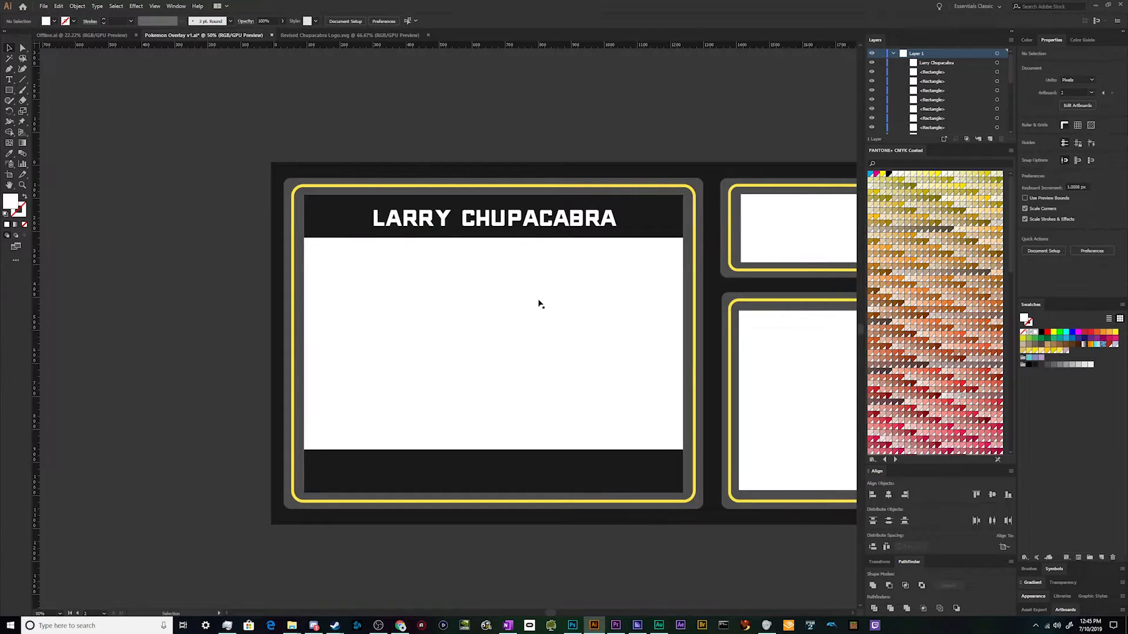
key("ctrl+v")
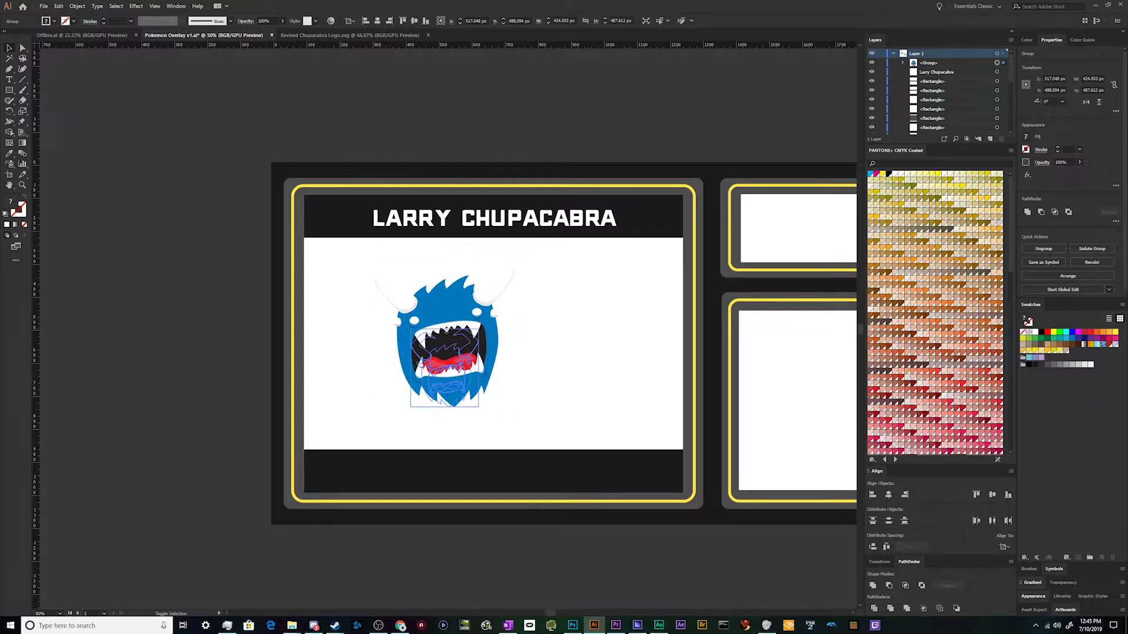
Scale the monster logo down to the title's height, tilt it slightly and place it just after "Larry Chupacabra"
left_click_drag(448, 342, 640, 213)
mouse_move(660, 256)
left_mouse_down()
mouse_move(646, 260)
mouse_move(652, 244)
left_mouse_up()
left_click_drag(644, 206, 638, 238)
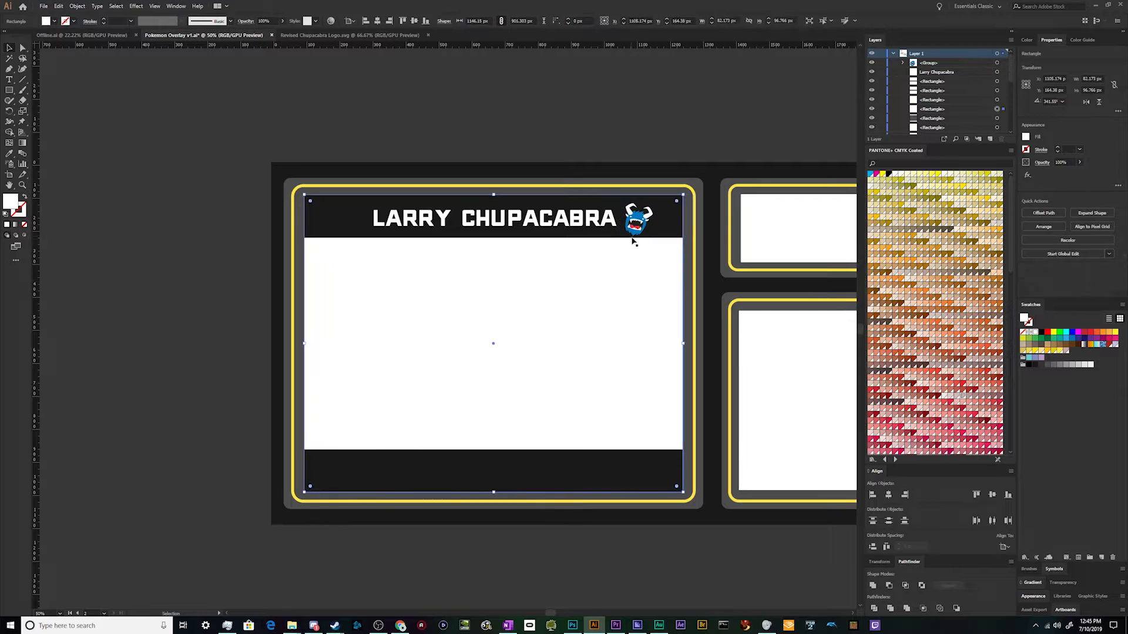
left_click(493, 230)
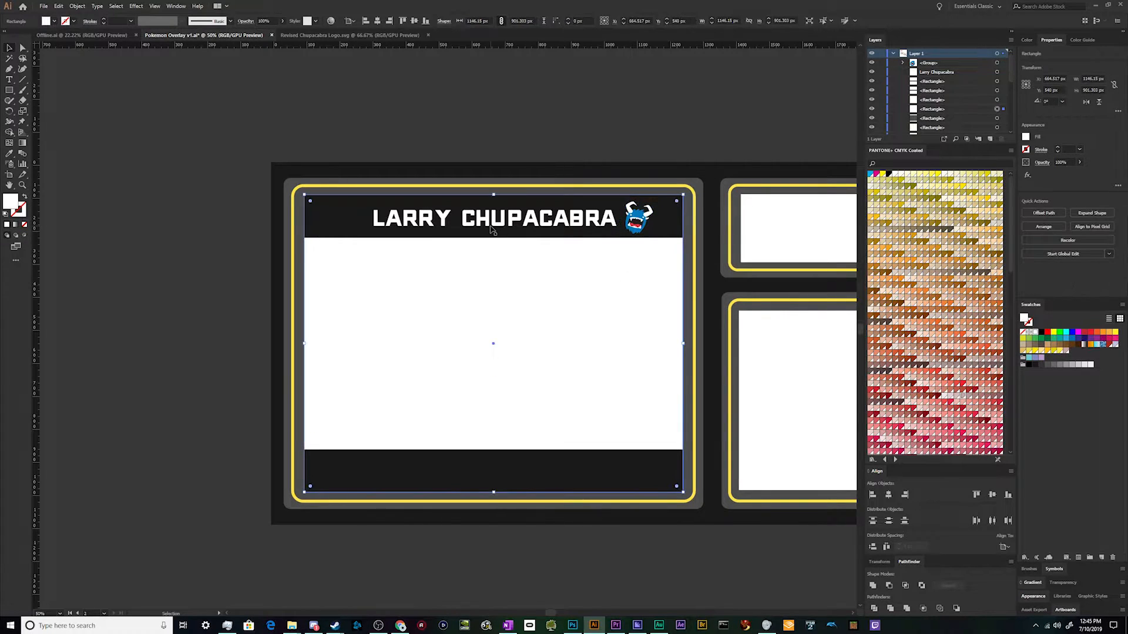
Nudge the monster logo slightly beside the channel name title and check the whole overlay layout
left_click(579, 141)
left_click_drag(637, 221, 638, 219)
left_click(609, 284)
left_click(424, 131)
scroll(418, 191, "down", 2)
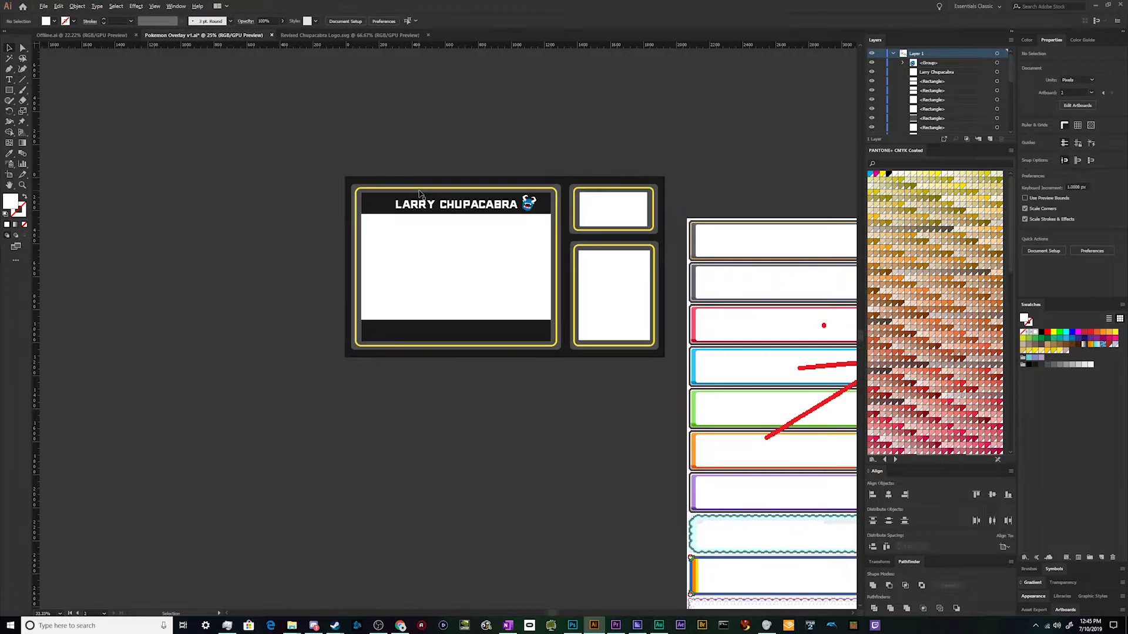
scroll(368, 274, "up", 2)
scroll(367, 274, "down", 1)
scroll(668, 303, "up", 2)
scroll(768, 334, "up", 1)
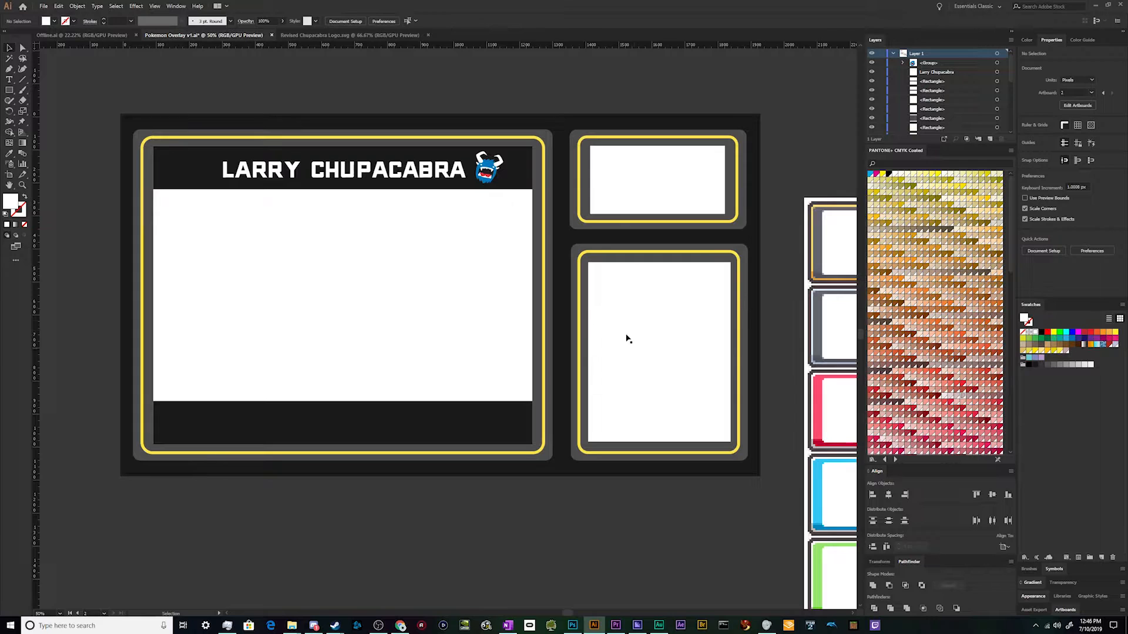
Try a medium grey fill on the tall panel rectangle below the small panel
left_click(643, 330)
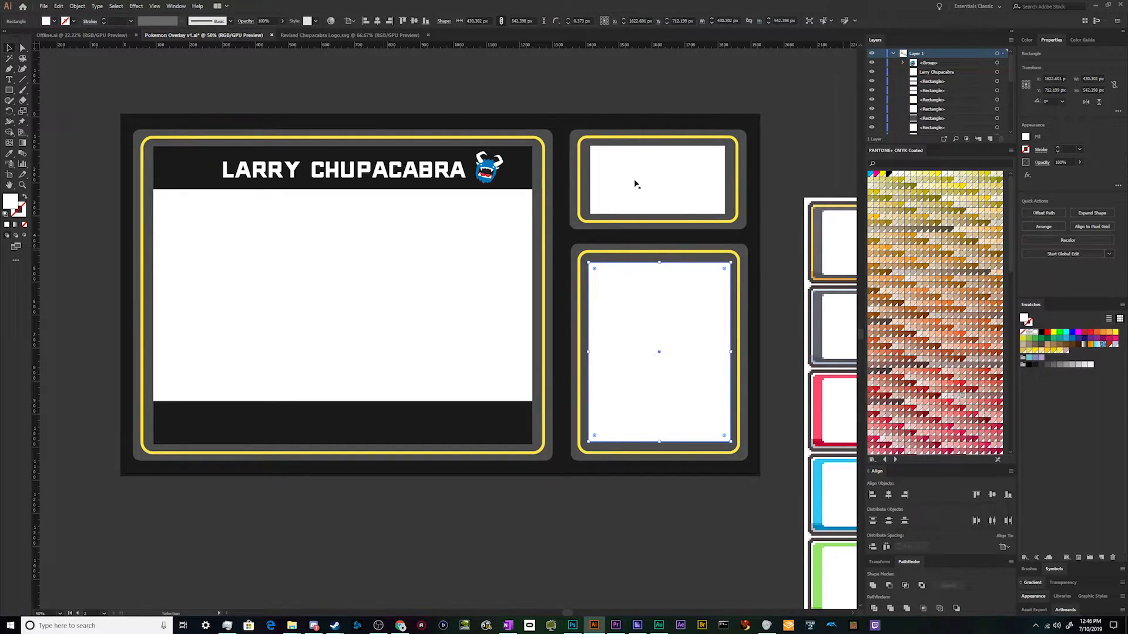
left_click(55, 21)
left_click(42, 68)
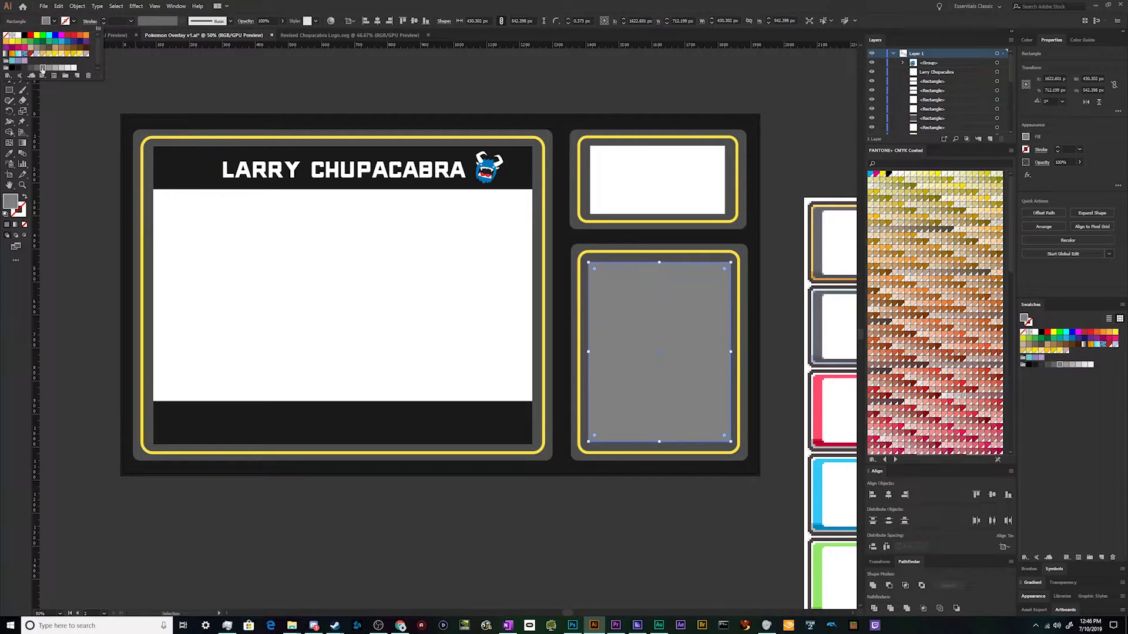
left_click(249, 70)
left_click(515, 93)
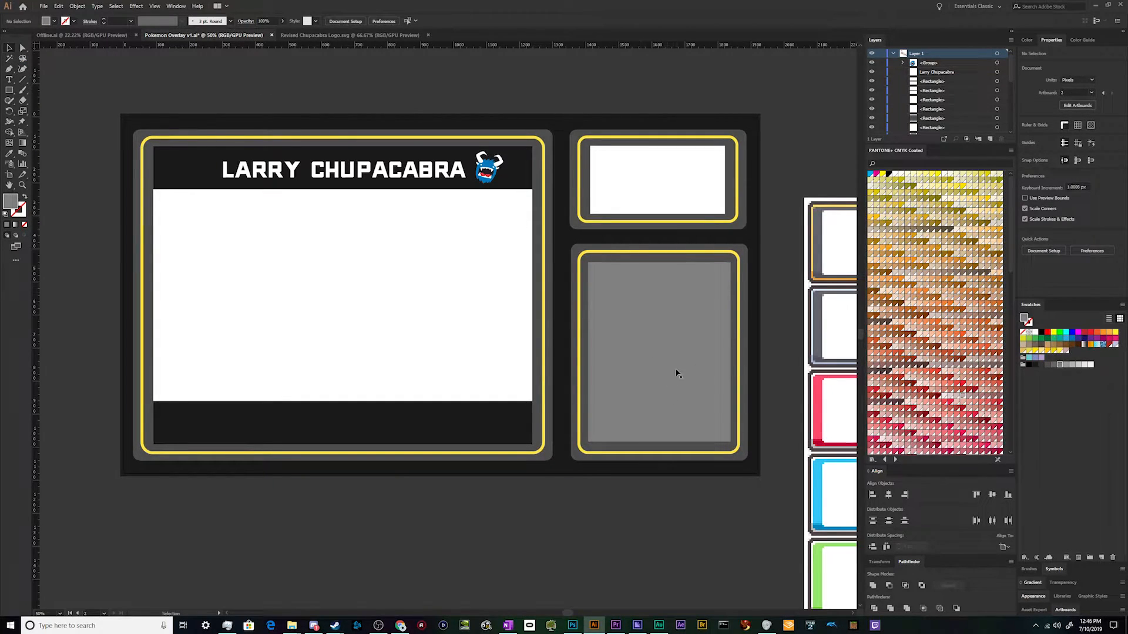
Set the fill of the tall panel rectangle back to white
left_click(665, 410)
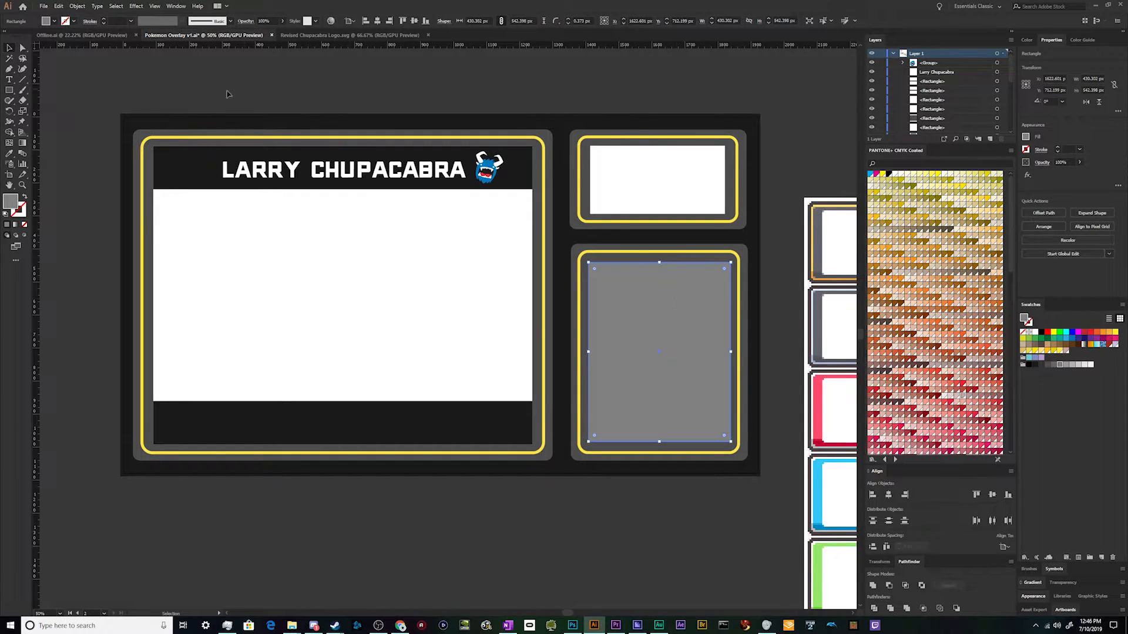
left_click(55, 21)
left_click(20, 37)
left_click(312, 101)
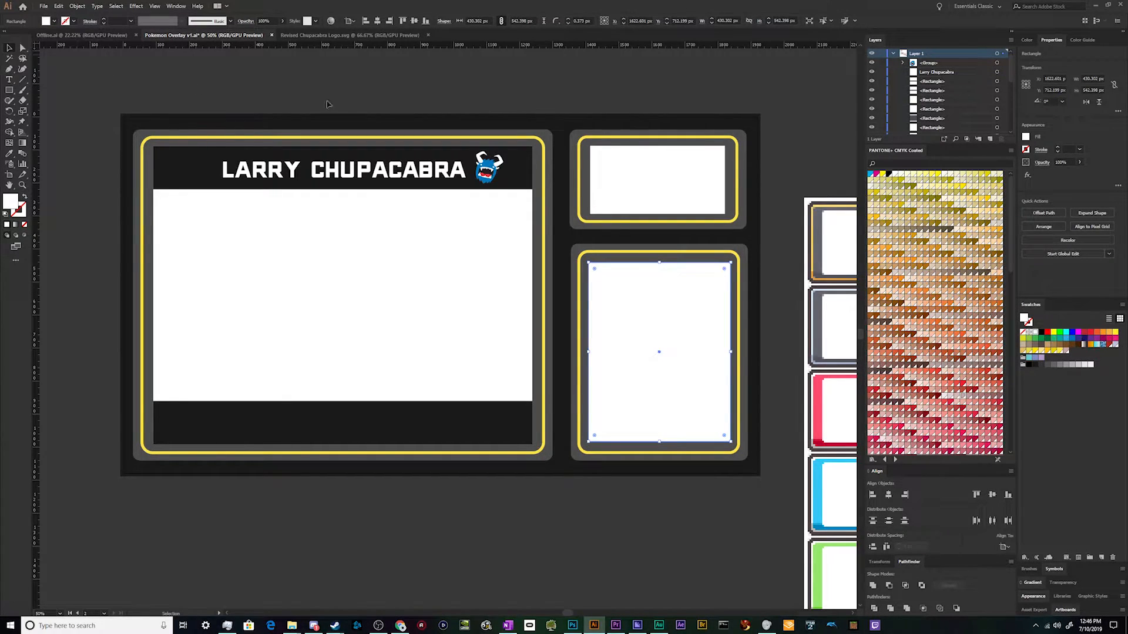
left_click(338, 100)
scroll(335, 147, "up", 2)
scroll(337, 181, "down", 2)
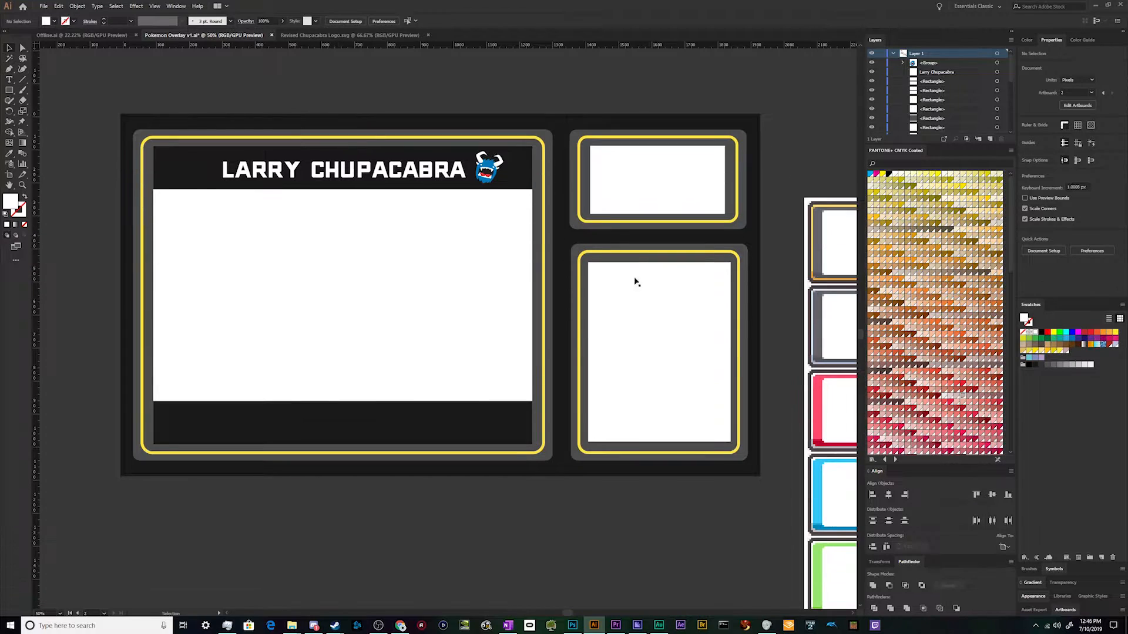
Shift the channel name title and the monster logo together to the left so the pair sits centred in the upper dark bar
left_click(427, 179)
left_click(480, 177, "shift")
key("shift+Left")
key("shift+Left")
key("shift+Left")
key("shift+Left")
key("shift+Left")
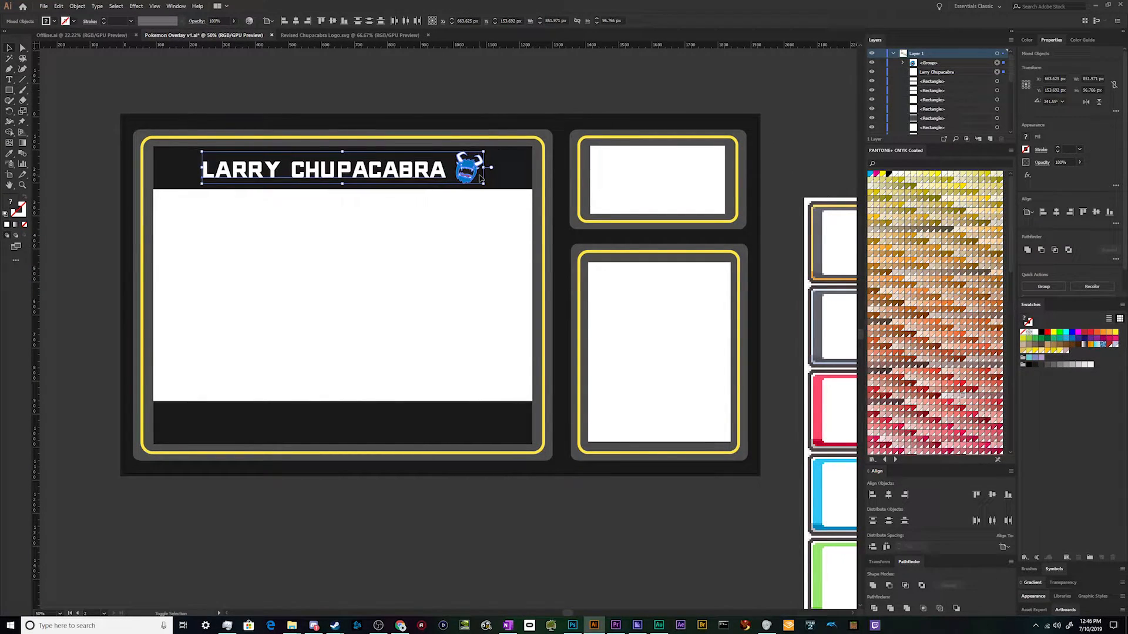
left_click(462, 92)
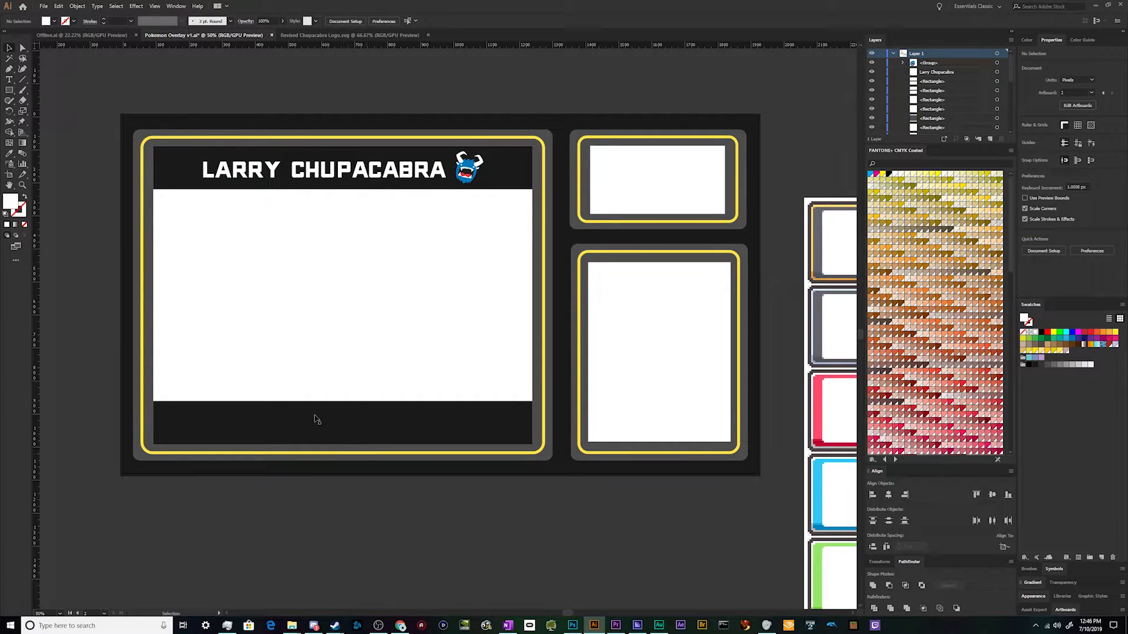
Duplicate the channel name title and move the copy into the lower dark bar of the main frame
type("LARRY CHUPACABRA")
left_click_drag(275, 351, 271, 368)
key("ctrl+a")
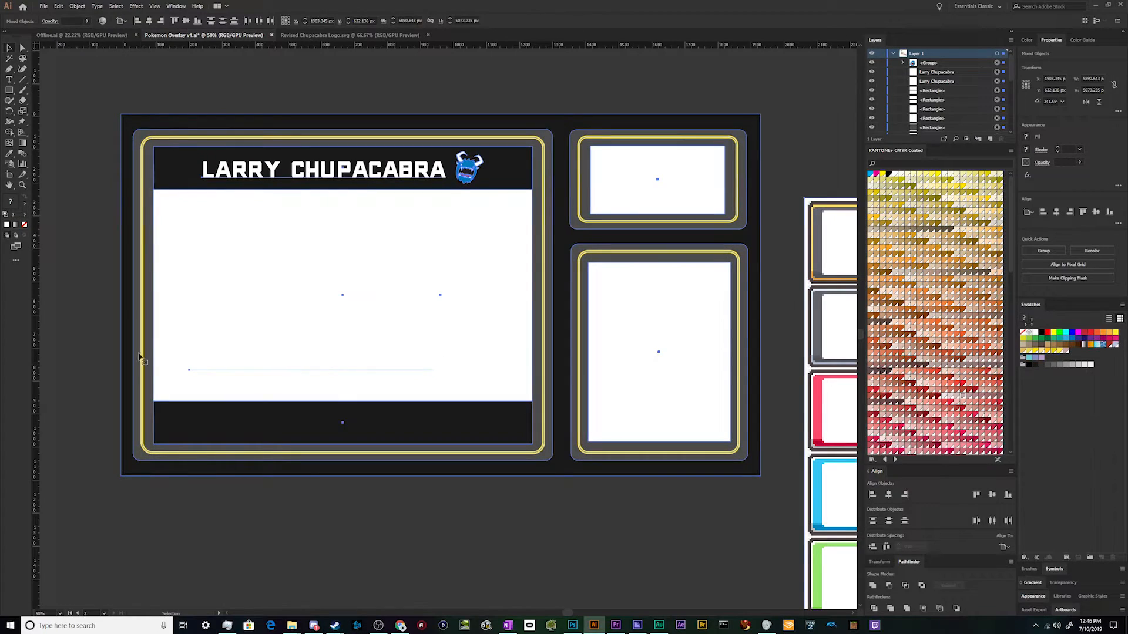
left_click(236, 518)
left_click_drag(246, 356, 254, 426)
Replace the text of the title copy in the lower dark bar with "Latest Follower"
double_click(253, 426)
key("ctrl+a")
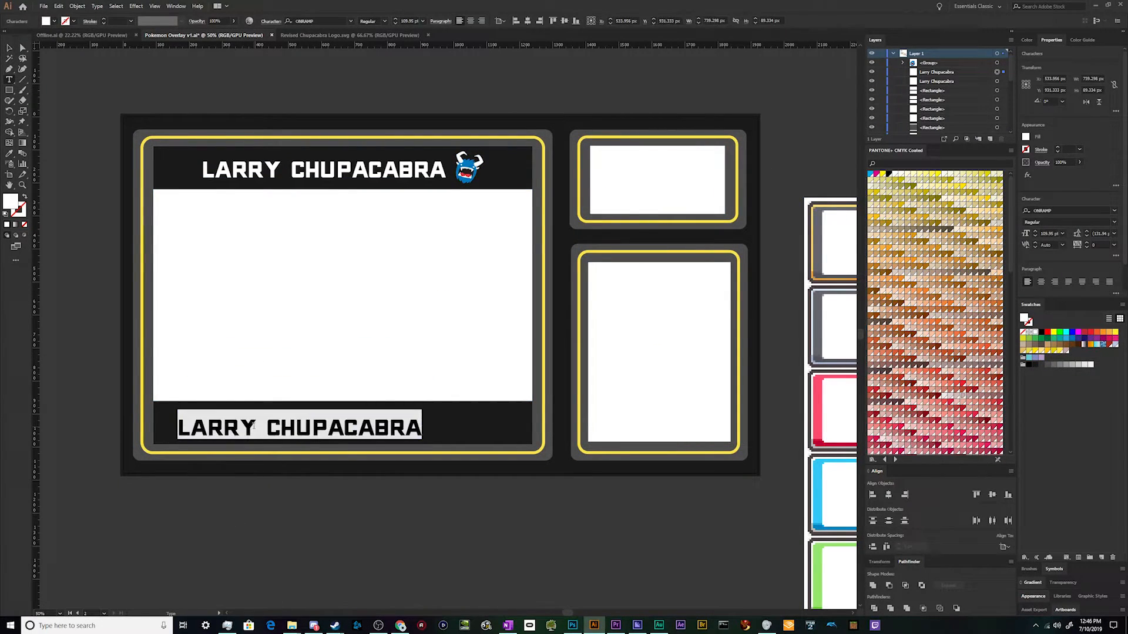
type("LATEST FOLLOWER")
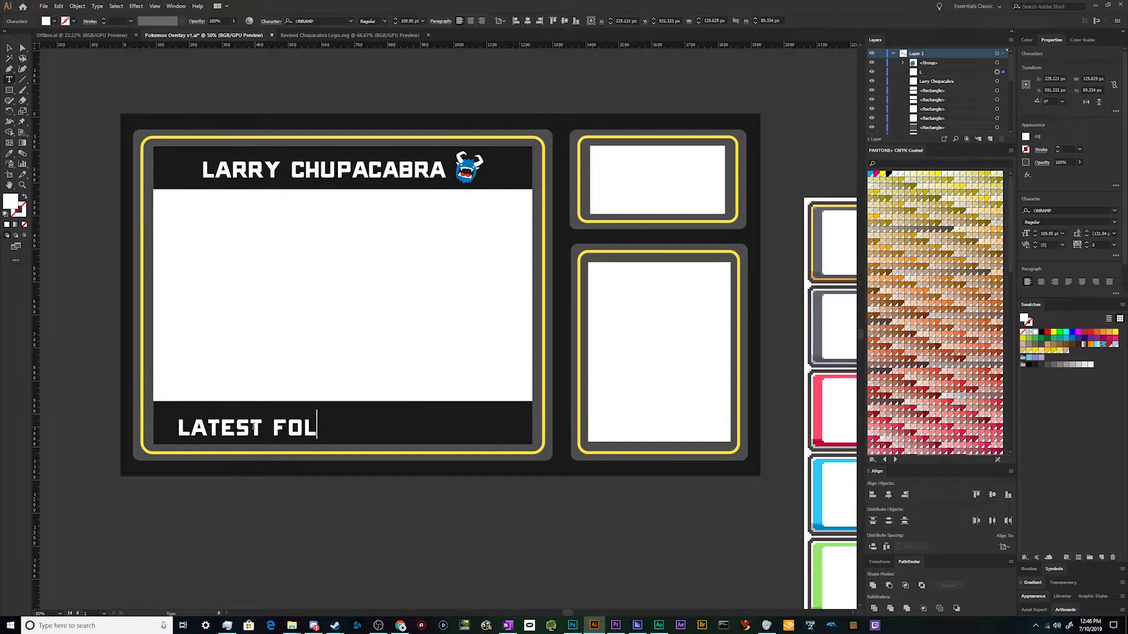
left_click(10, 49)
key("t")
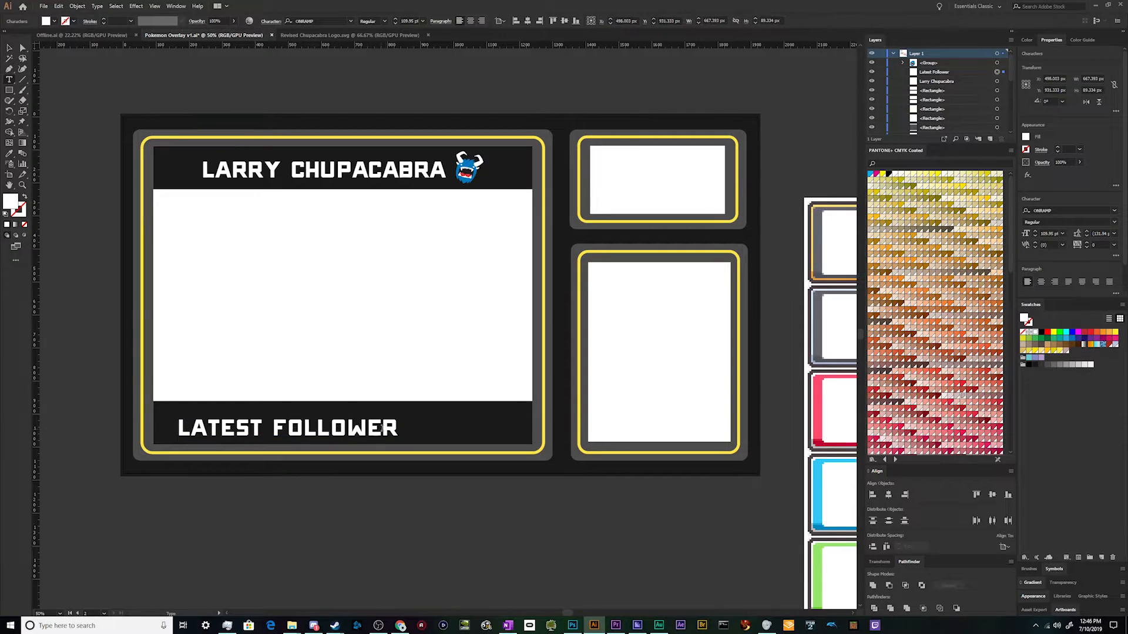
Change the lower bar's text to "Latest sub/follow", then scale it down and place it in the bar's upper-left corner
left_click_drag(397, 430, 440, 437)
type("sub")
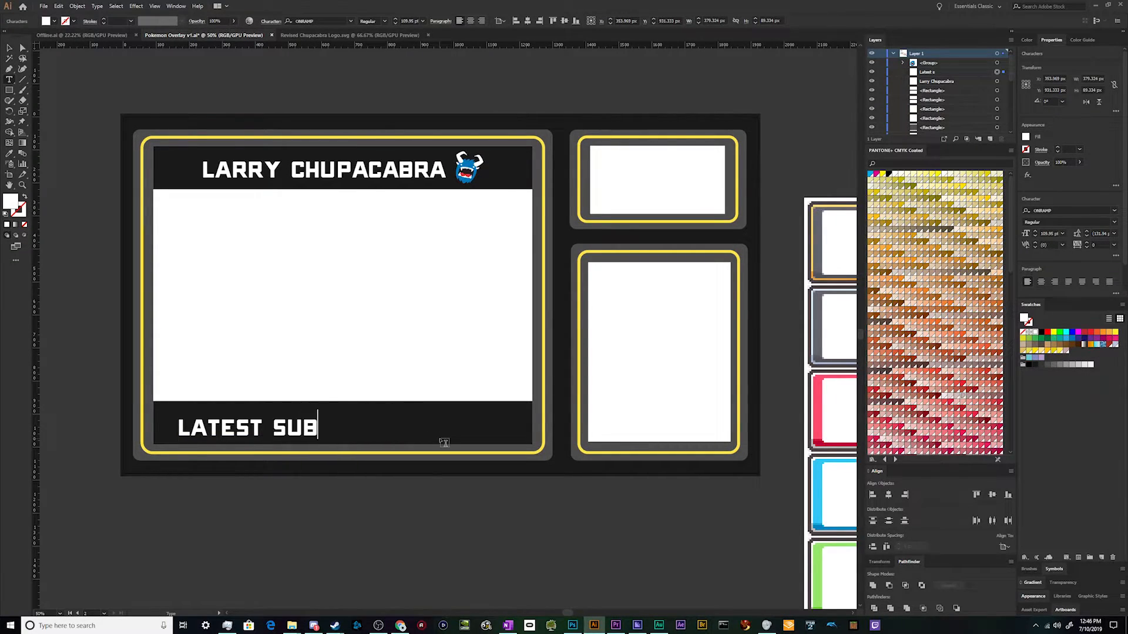
type("/follow")
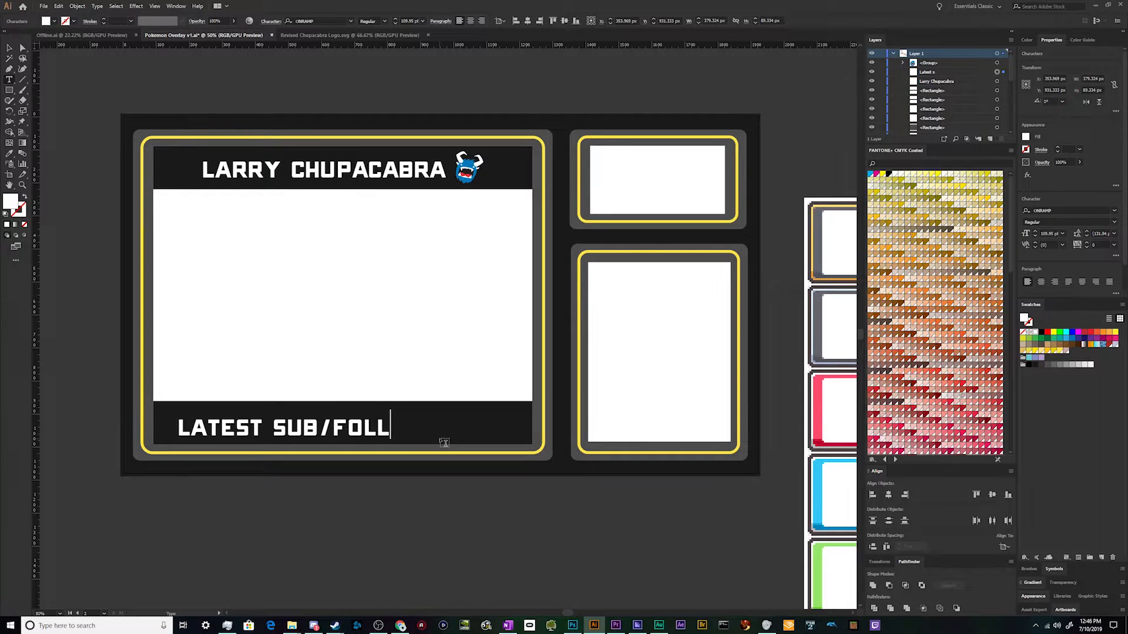
left_click(9, 48)
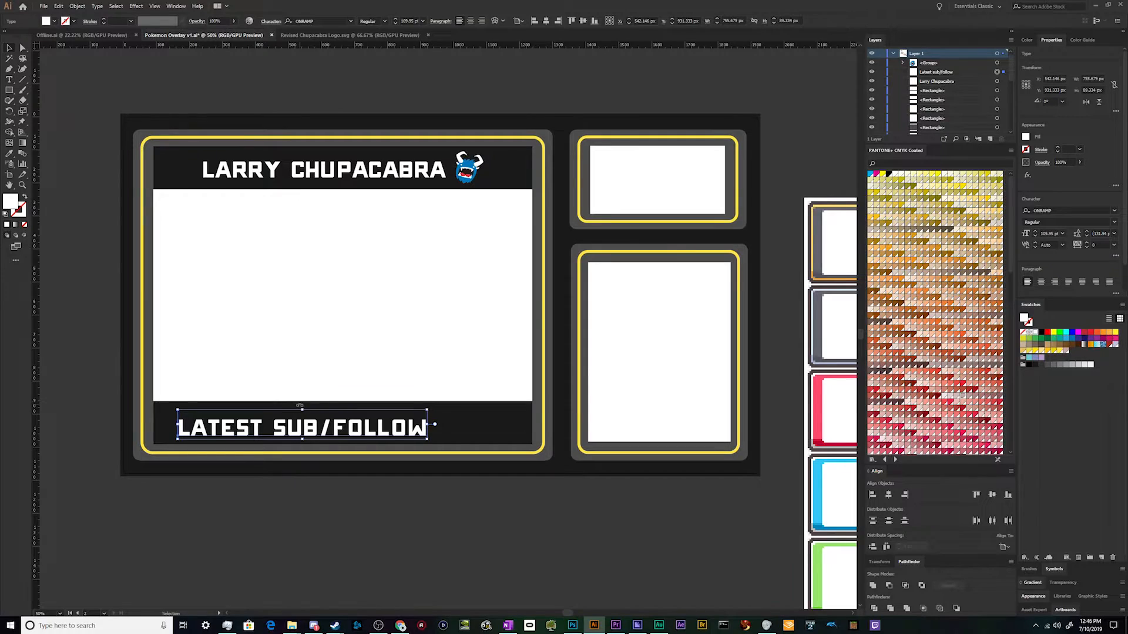
left_click_drag(302, 412, 256, 424)
left_click(206, 441)
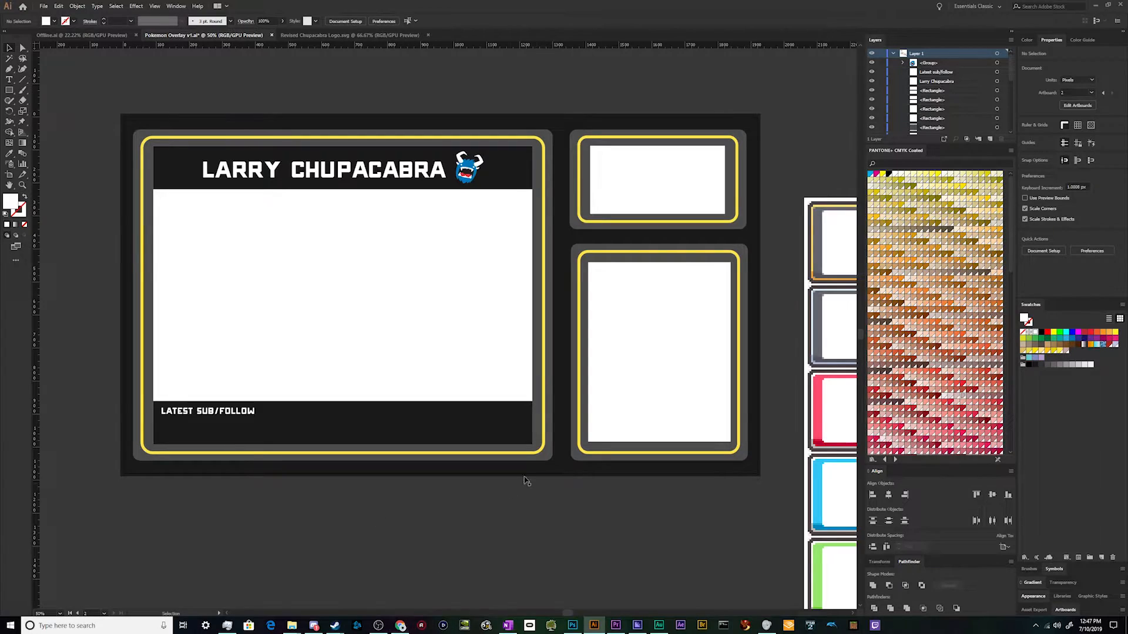
Switch to Google Chrome and bring up a new browser window with an empty tab
left_click(402, 626)
key("ctrl+n")
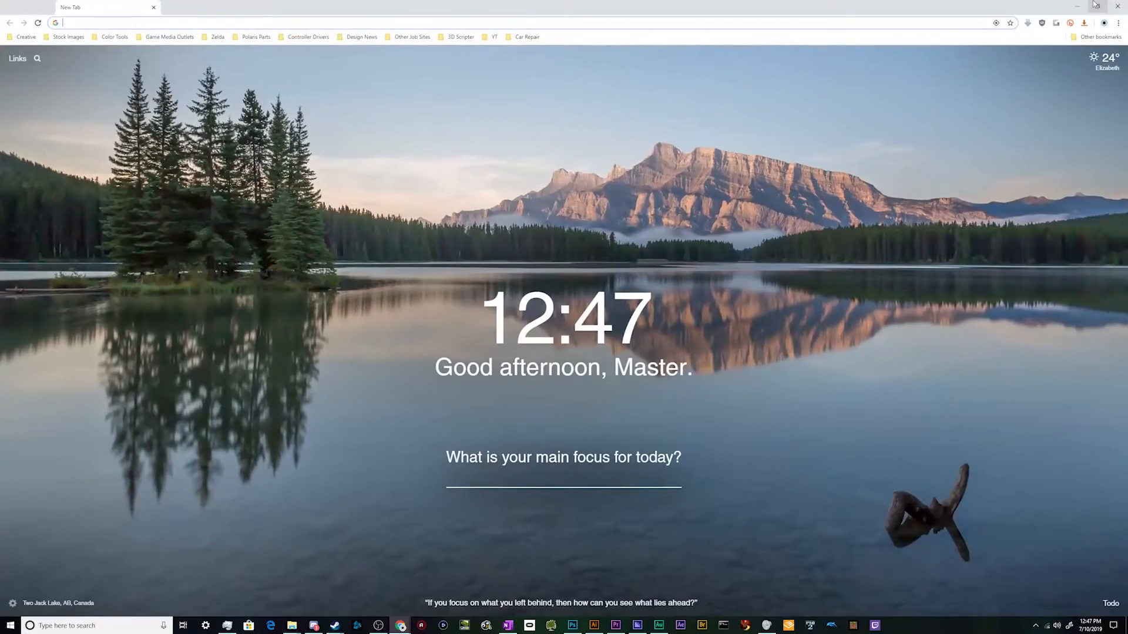
left_click(1084, 7)
left_click(1084, 7)
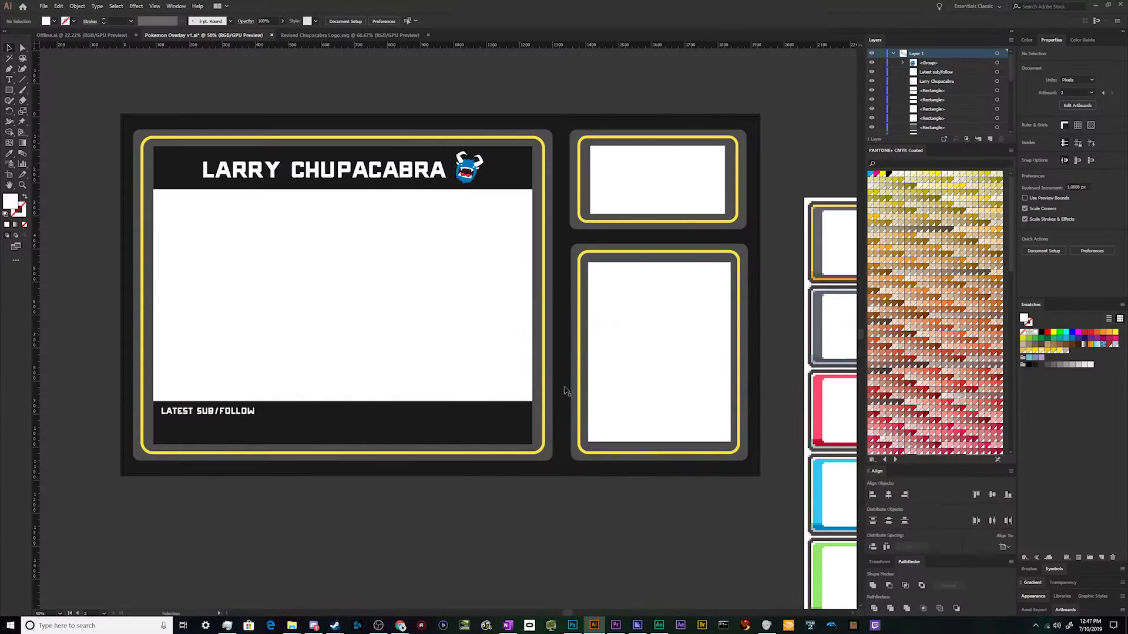
mouse_move(402, 625)
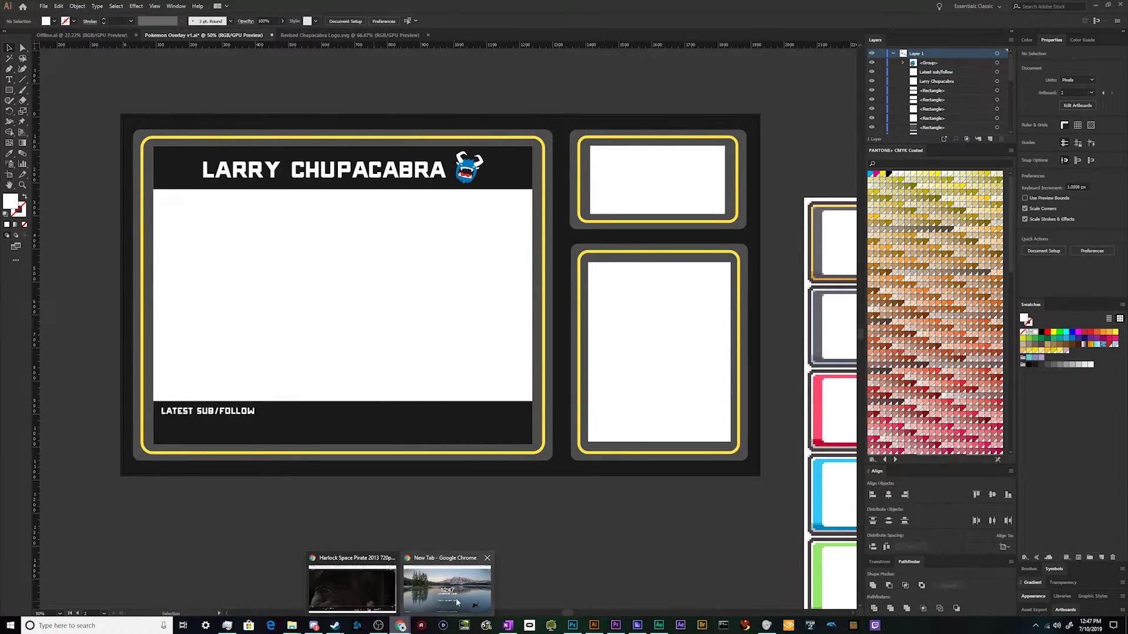
left_click(456, 598)
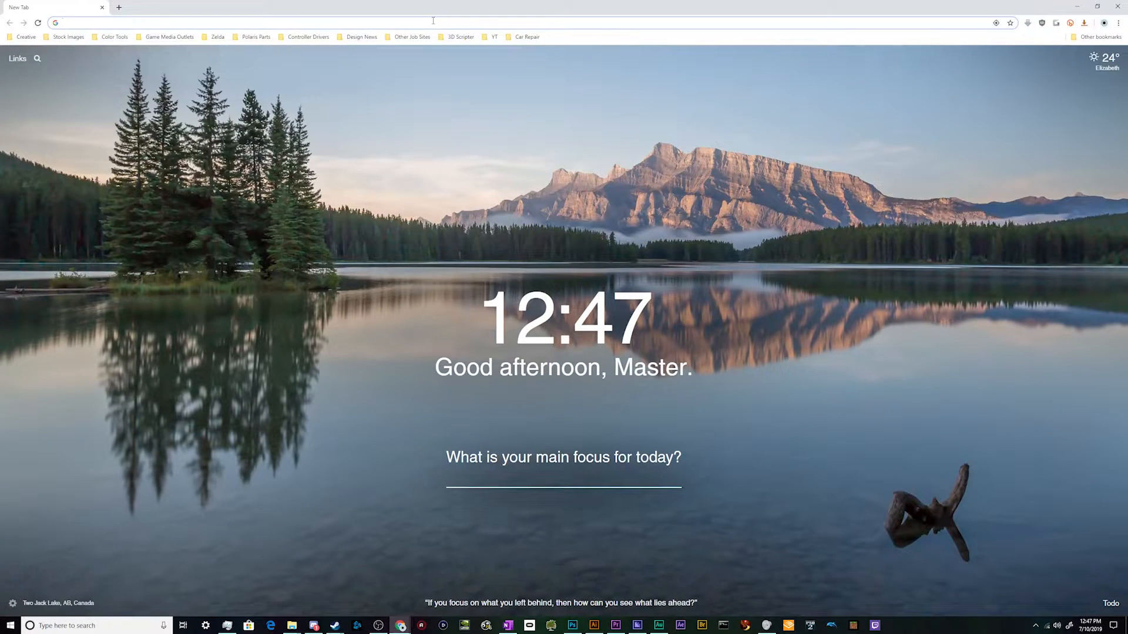
Search for "font awesome" and open the Font Awesome cheatsheet page from the suggestions
type("the")
key("BackSpace")
key("BackSpace")
key("BackSpace")
key("BackSpace")
type("font awesome")
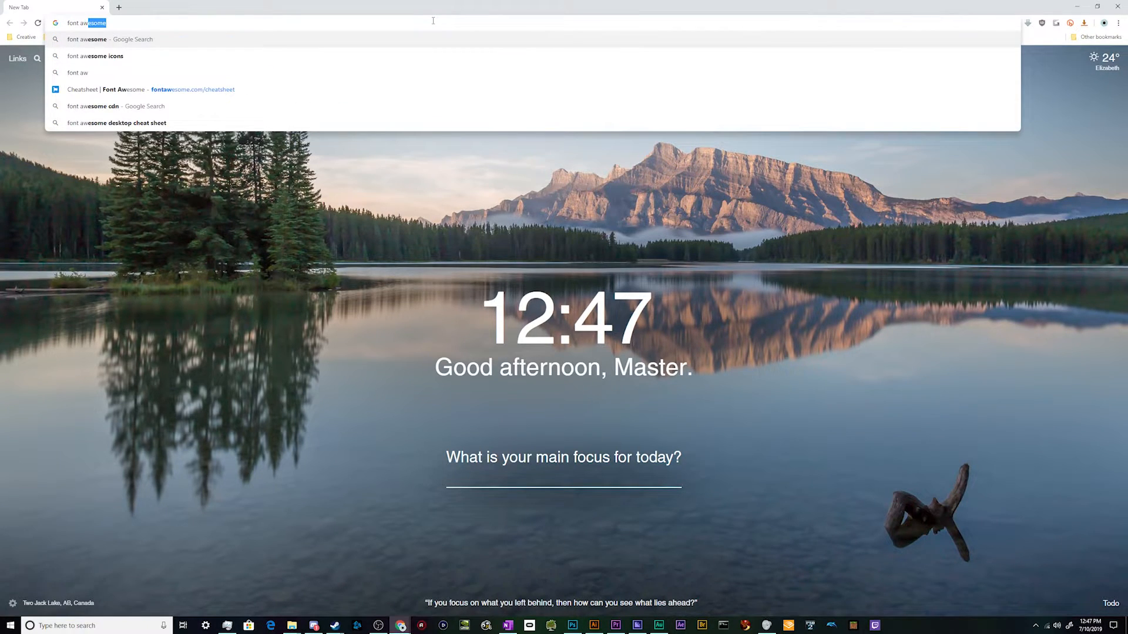
key("Down")
key("Down")
key("Down")
key("Return")
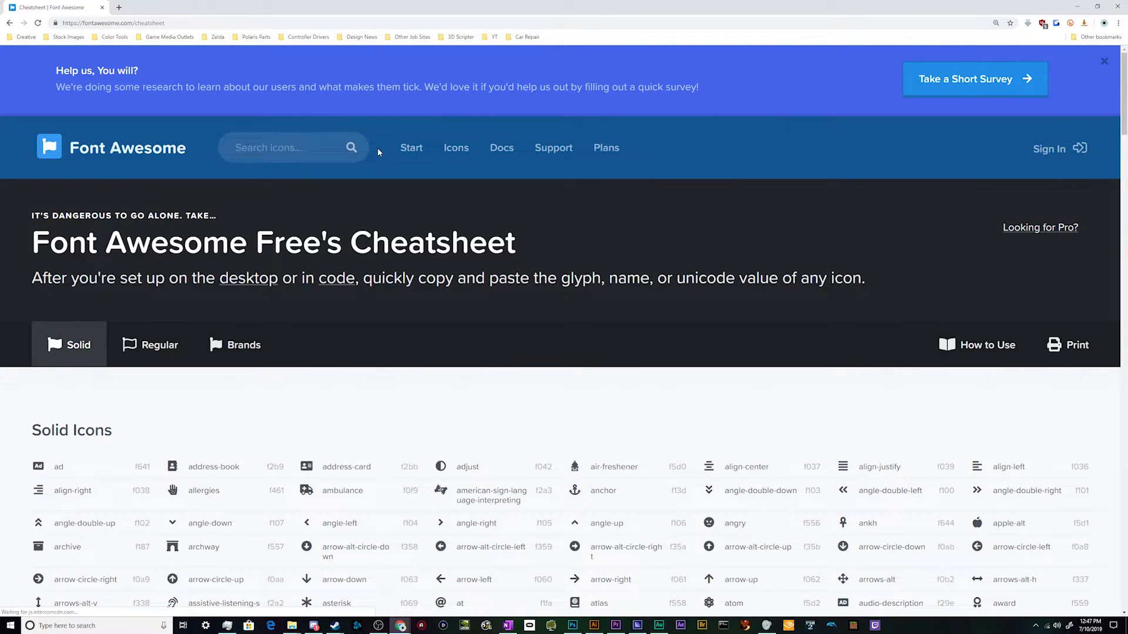
Search the cheatsheet page for "youtube" and scan down through the solid icons
key("ctrl+f")
type("youtube")
scroll(492, 280, "down", 6)
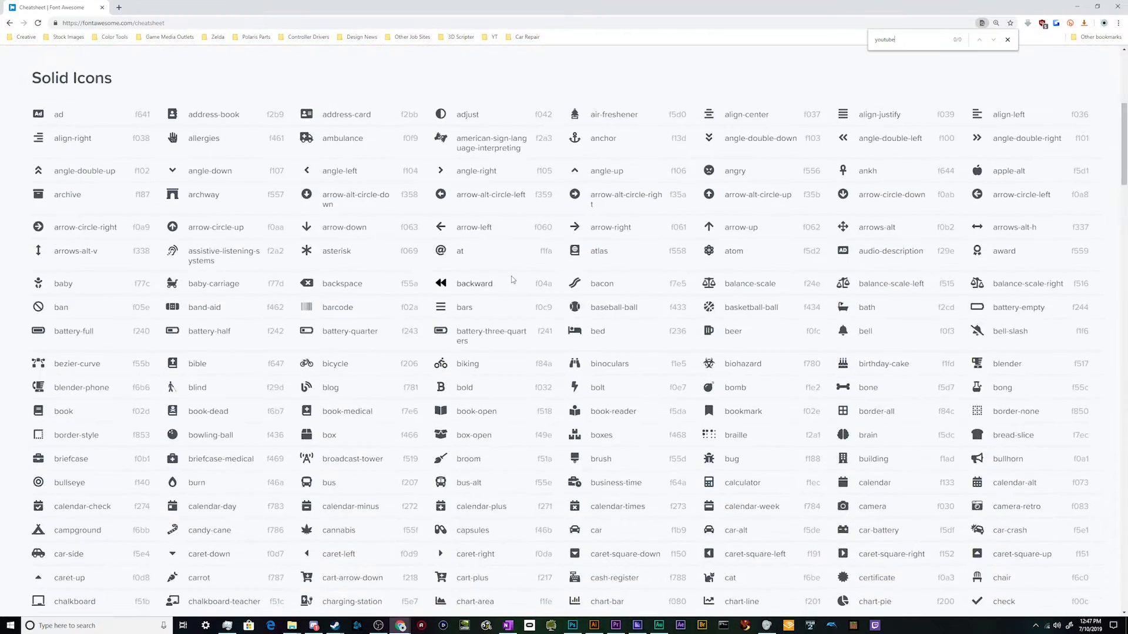
scroll(738, 206, "down", 6)
scroll(738, 206, "down", 20)
Shorten the page search to "You" and go through its matches on the cheatsheet
key("ctrl+f")
type("You")
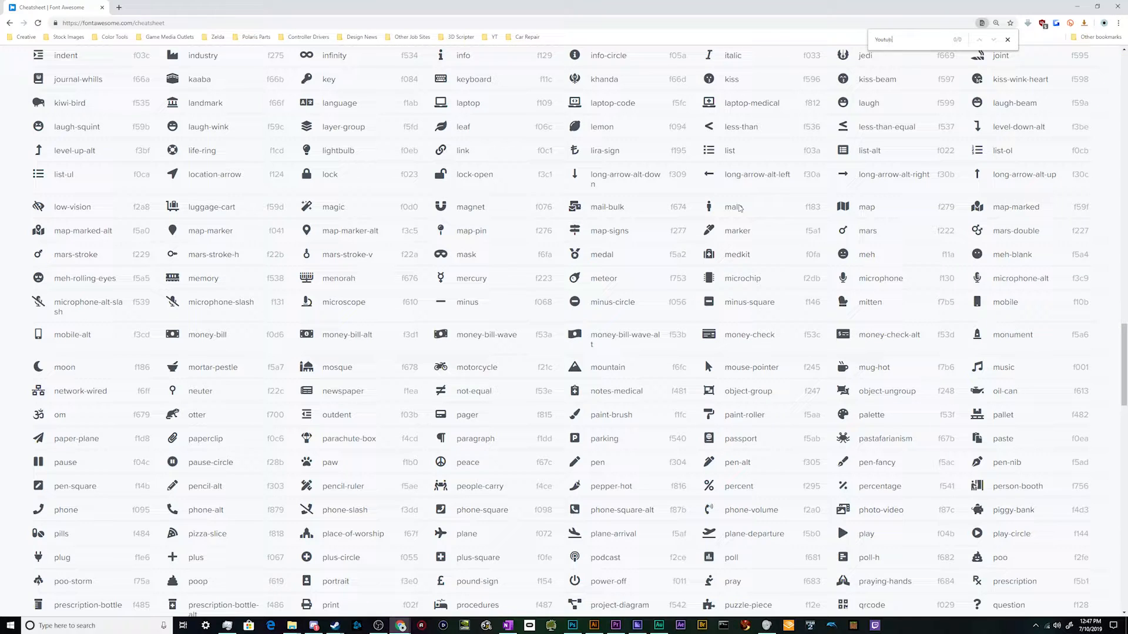
key("BackSpace")
key("Return")
key("Return")
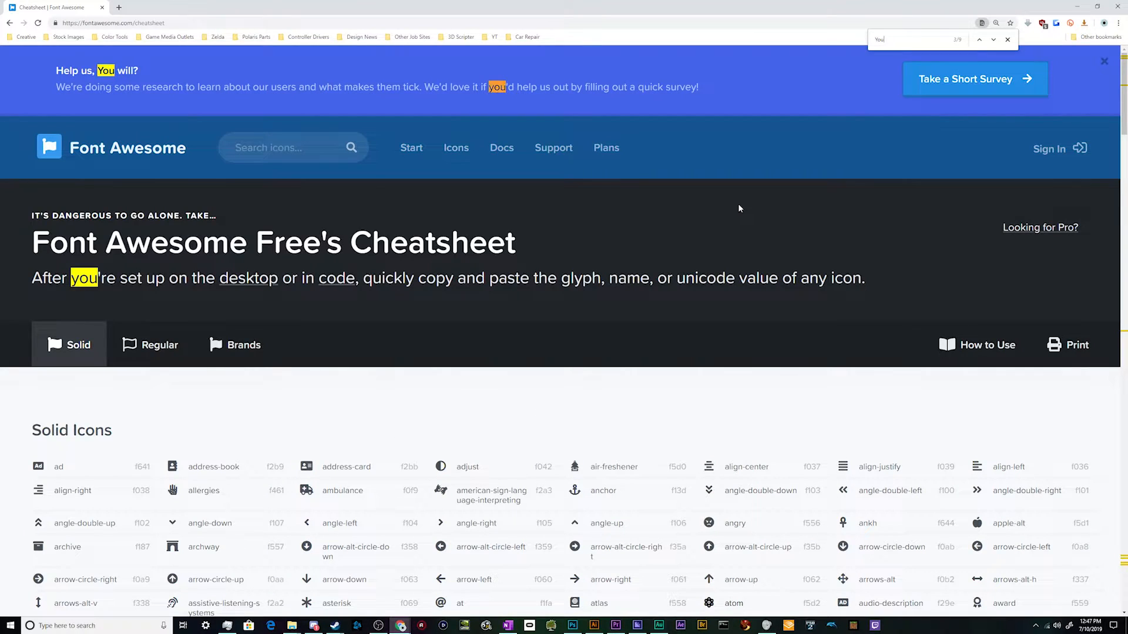
key("Return")
key("Return")
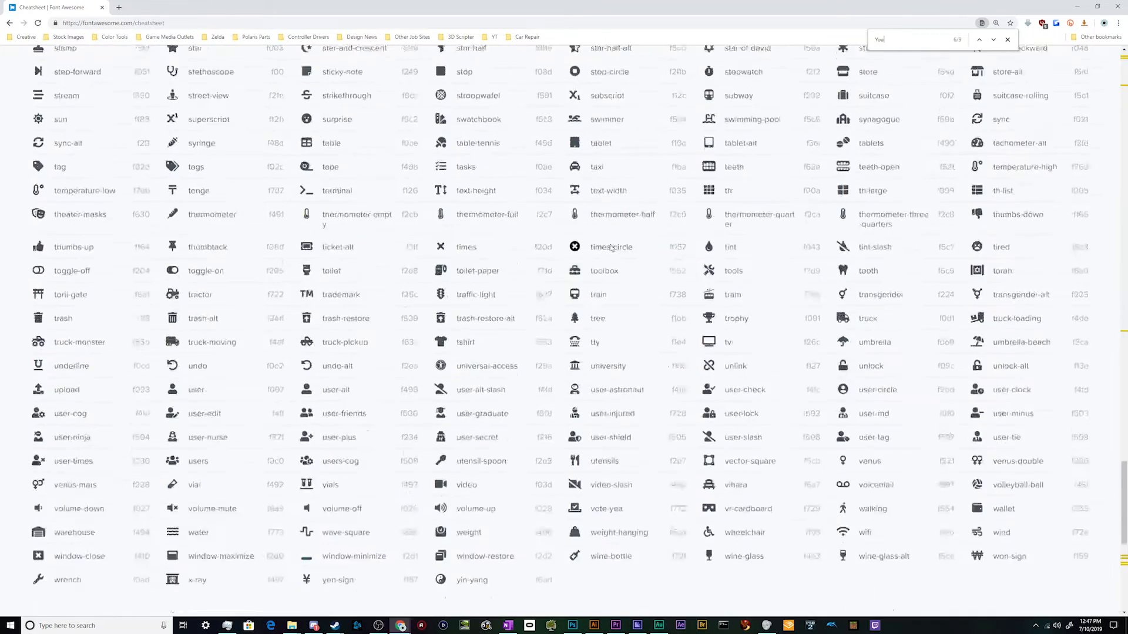
Look back through the solid icons list up to the beginning of the cheatsheet
scroll(592, 262, "up", 5)
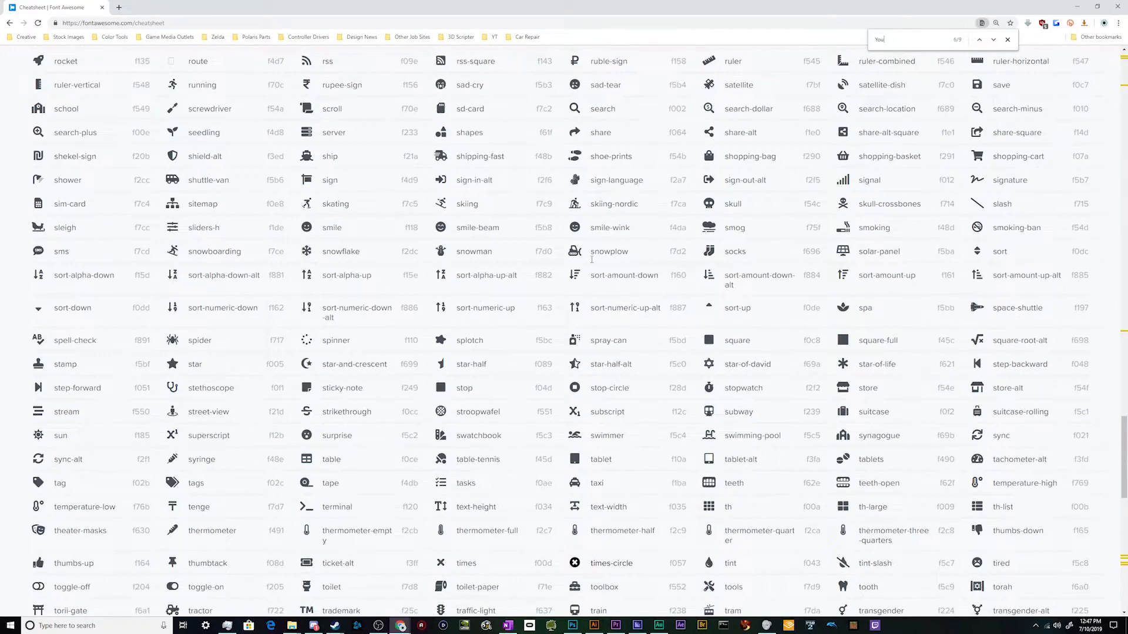
scroll(592, 259, "up", 4)
scroll(592, 259, "up", 4)
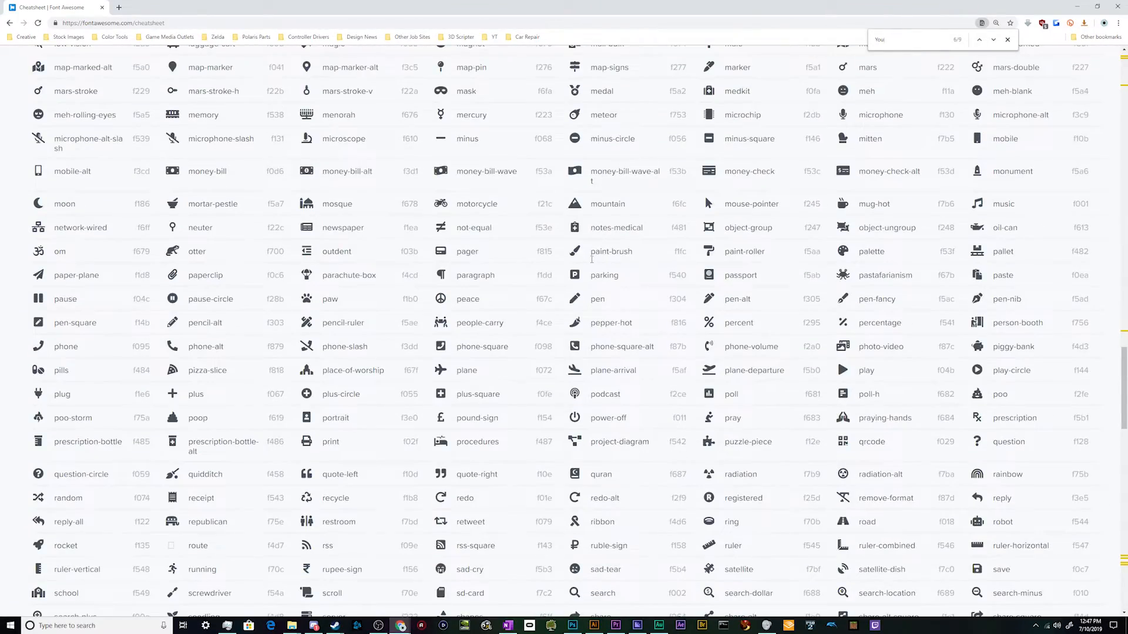
scroll(592, 259, "up", 3)
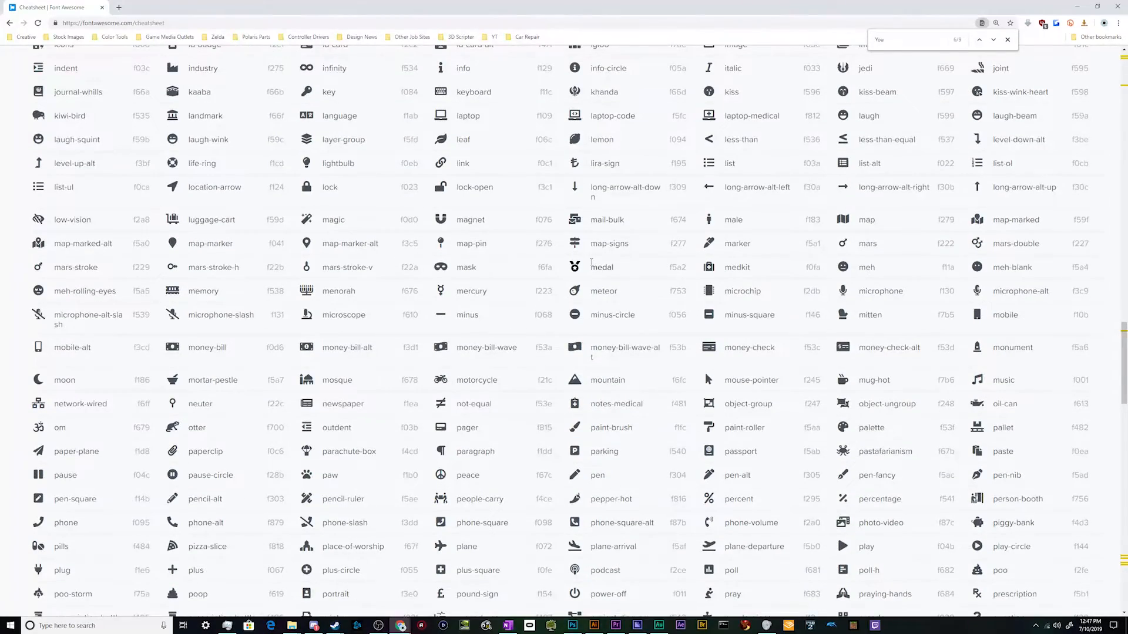
scroll(591, 263, "up", 4)
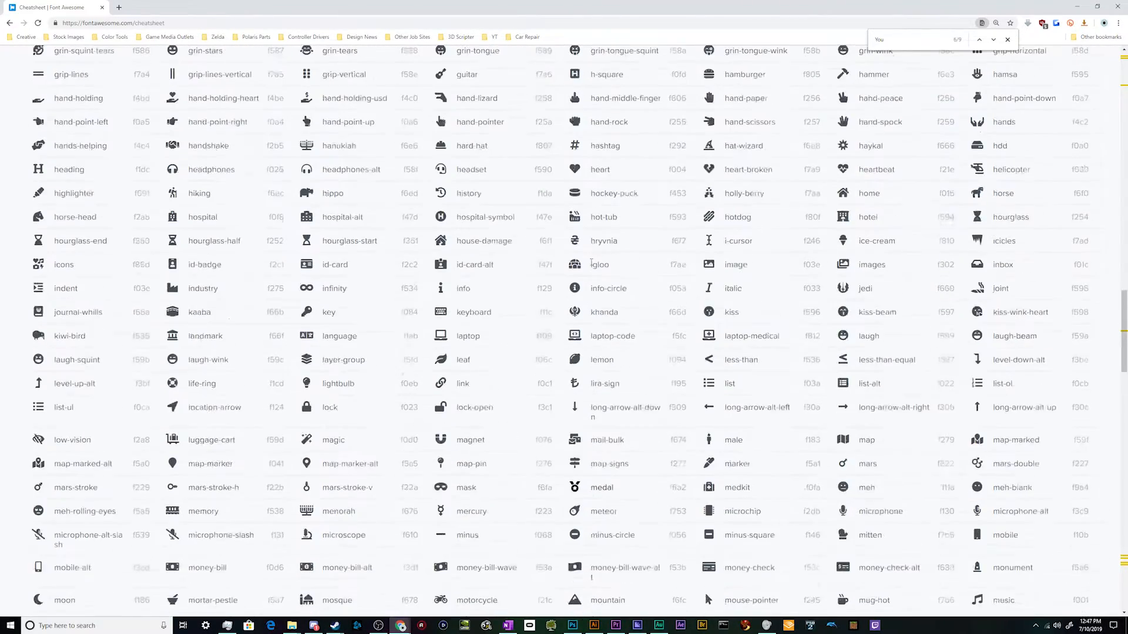
scroll(591, 262, "up", 10)
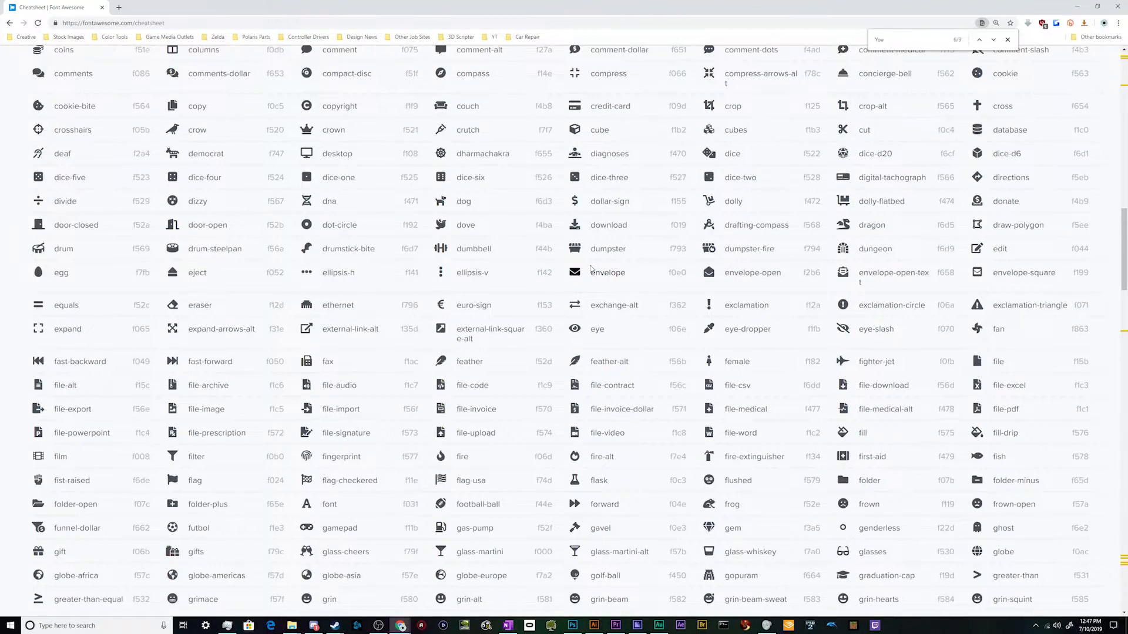
scroll(590, 269, "up", 4)
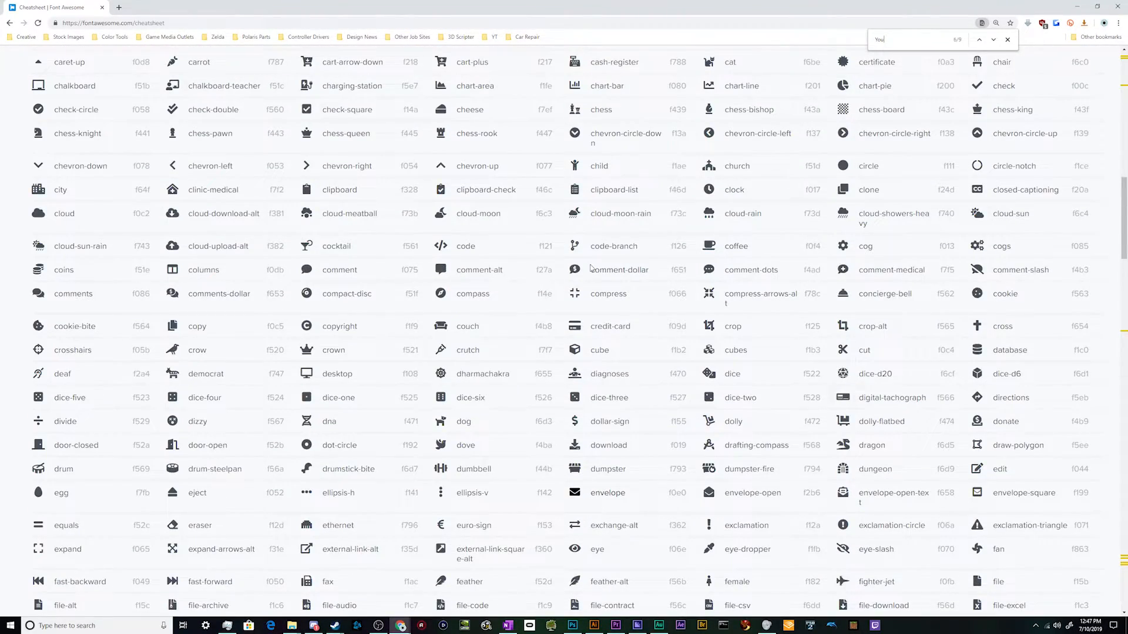
scroll(591, 269, "up", 5)
scroll(623, 267, "up", 5)
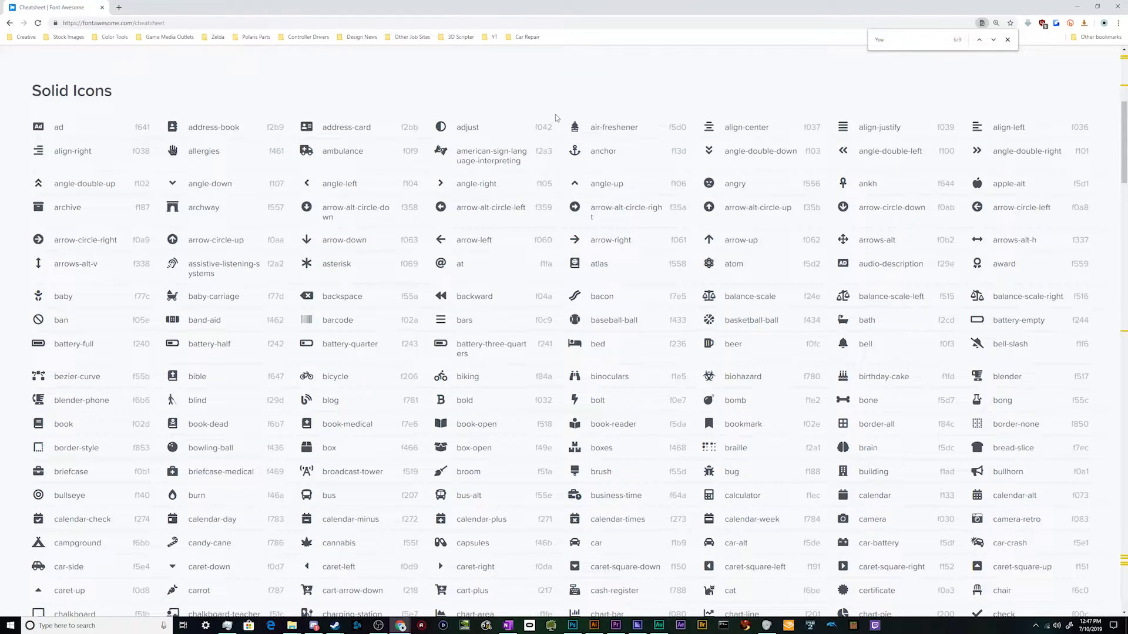
Look through the cheatsheet's solid icons again, search the page for "you", and open the site's icon gallery
scroll(570, 119, "down", 3)
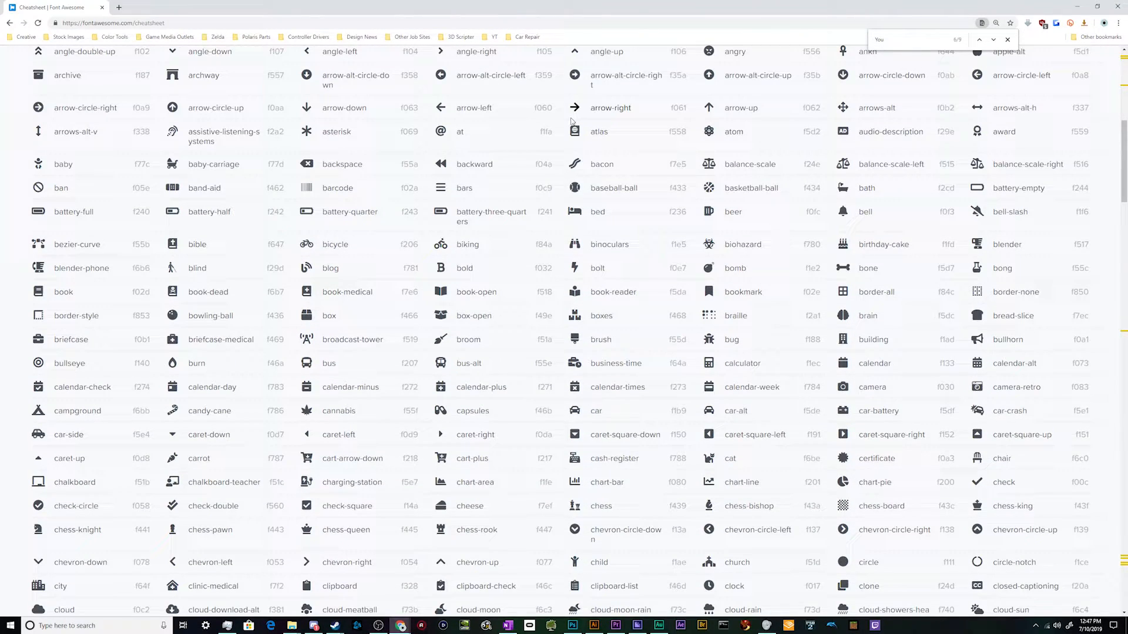
scroll(570, 119, "down", 5)
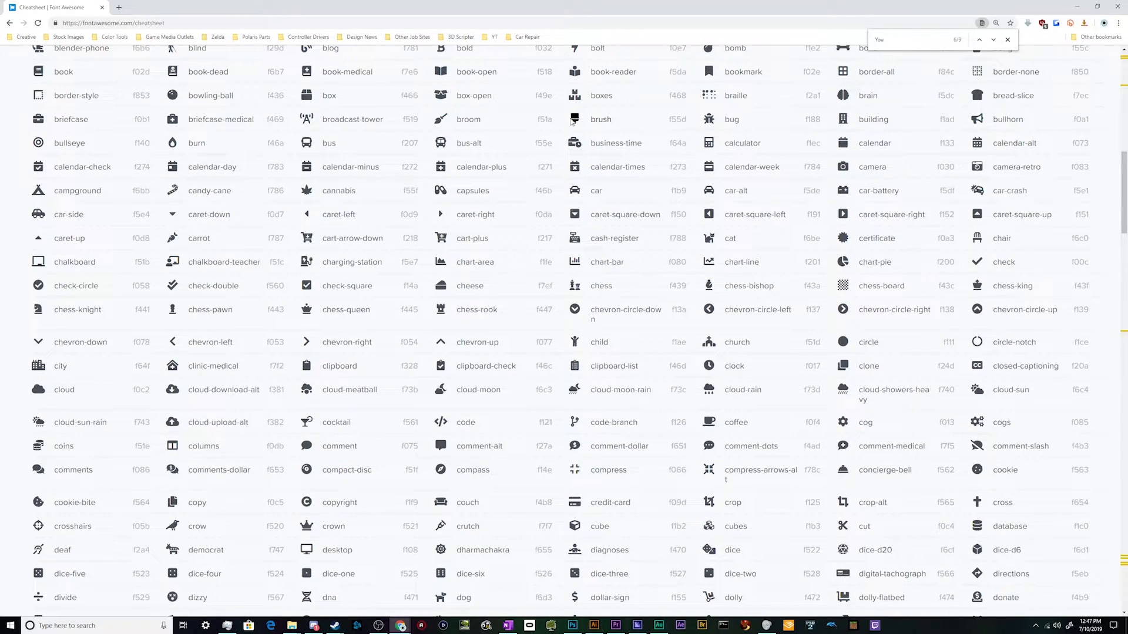
scroll(570, 120, "down", 3)
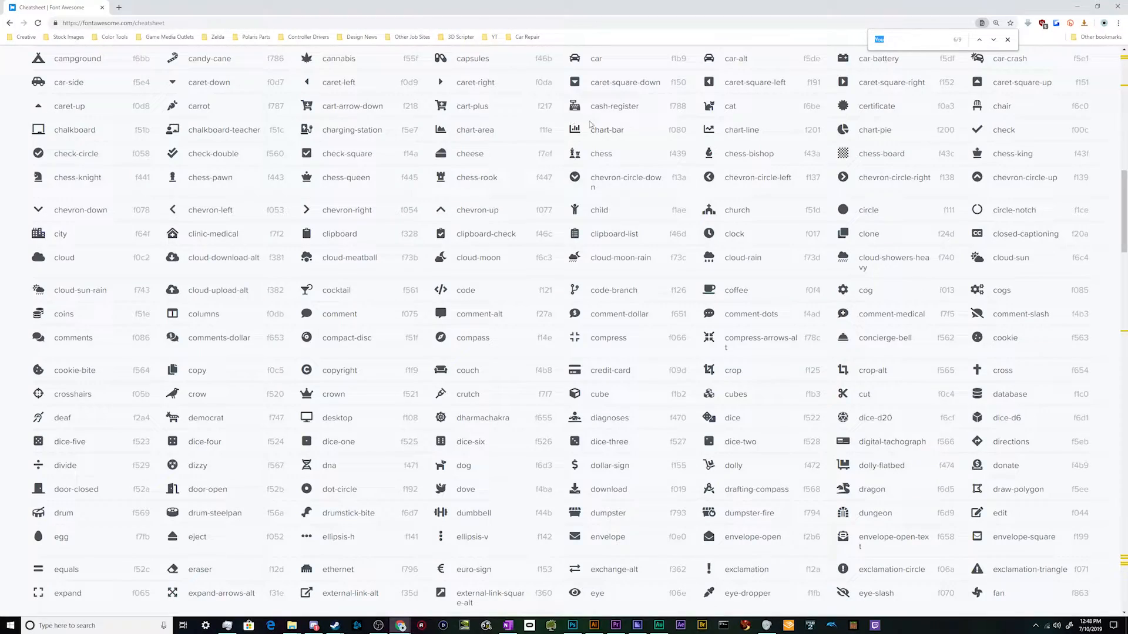
key("shift+Return")
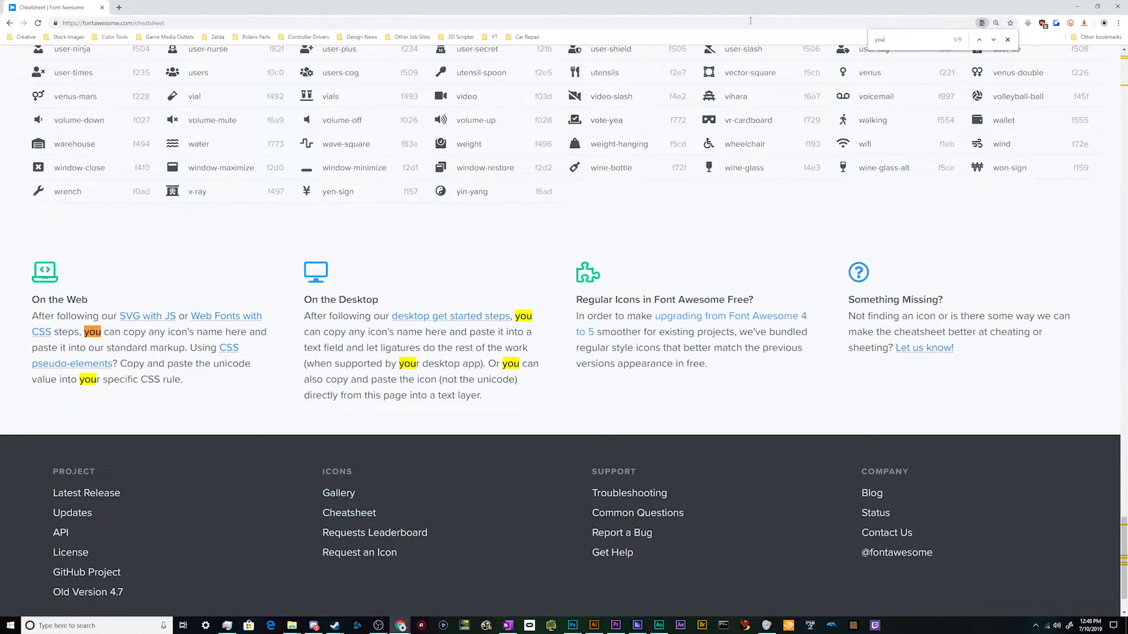
scroll(859, 110, "up", 8)
scroll(847, 172, "up", 5)
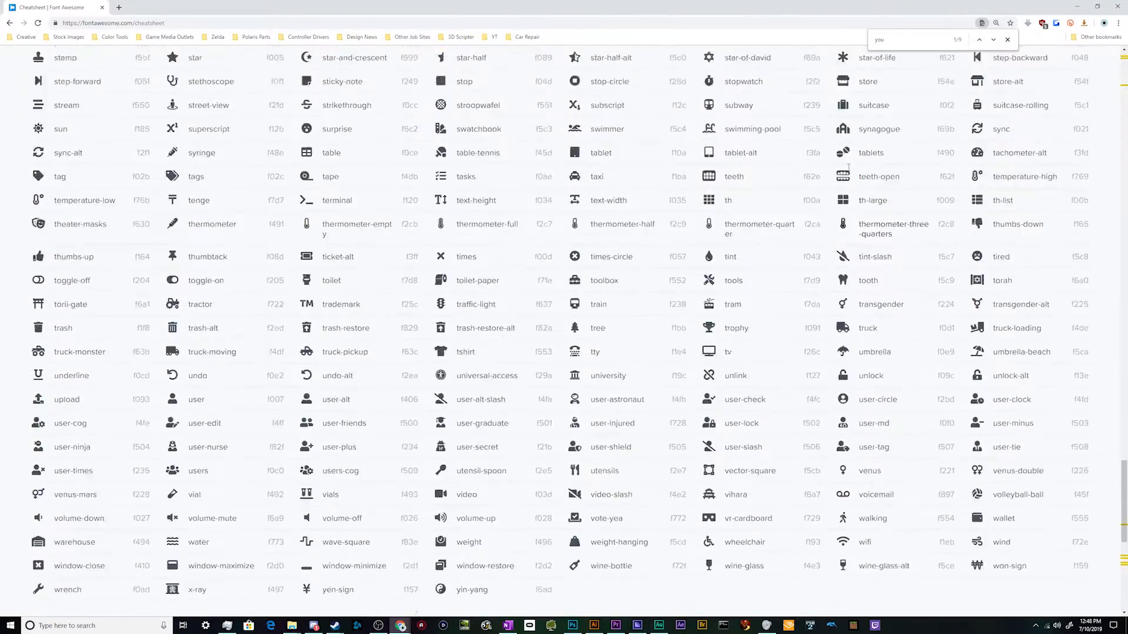
scroll(846, 172, "up", 20)
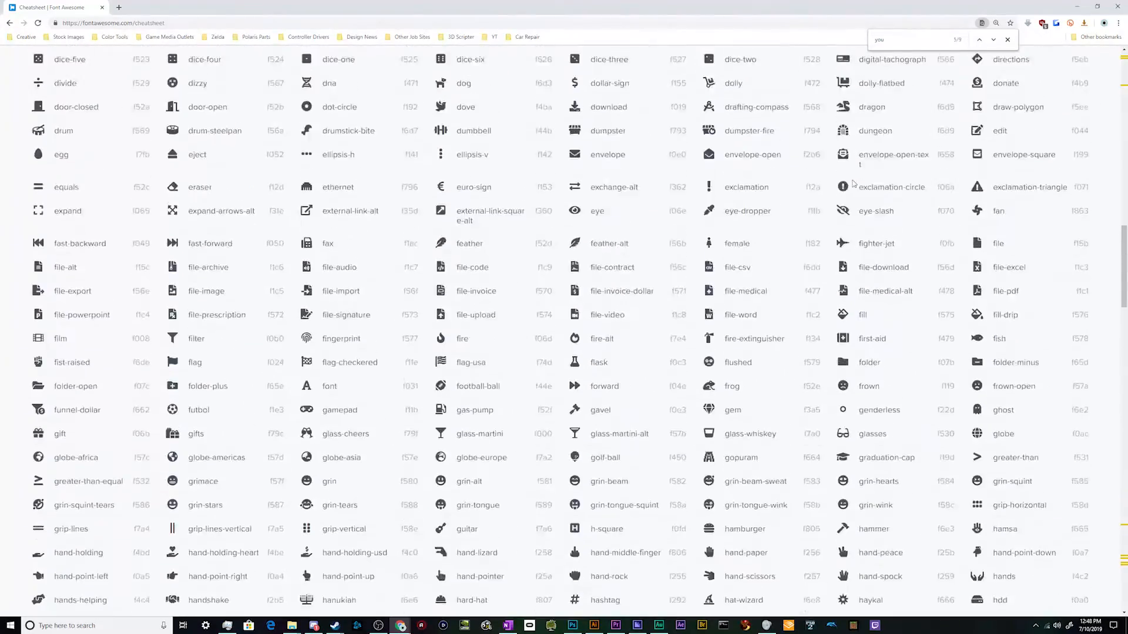
scroll(853, 184, "up", 9)
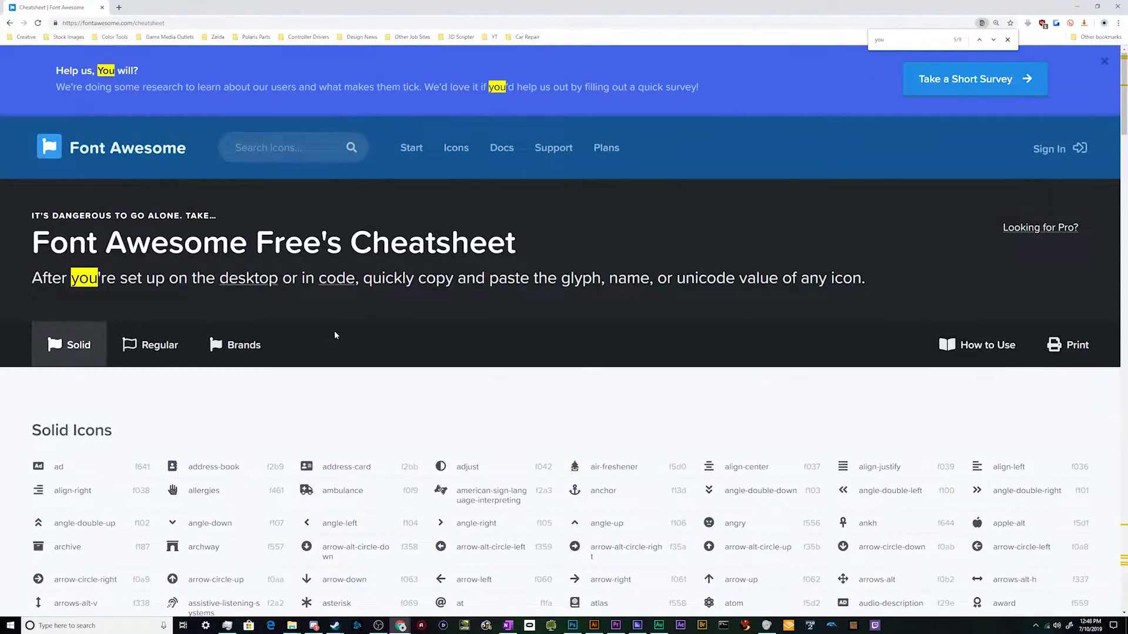
left_click(262, 276)
Search Google Images for "youtube logo png" in a new browser tab and look over the results
key("ctrl+t")
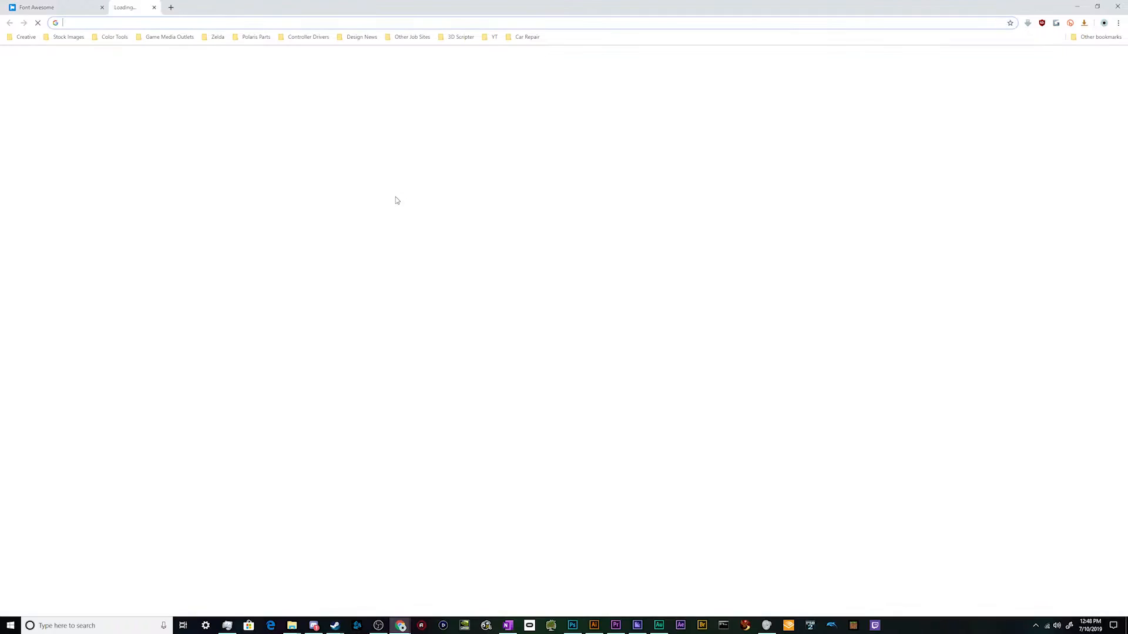
type("youtube logo p")
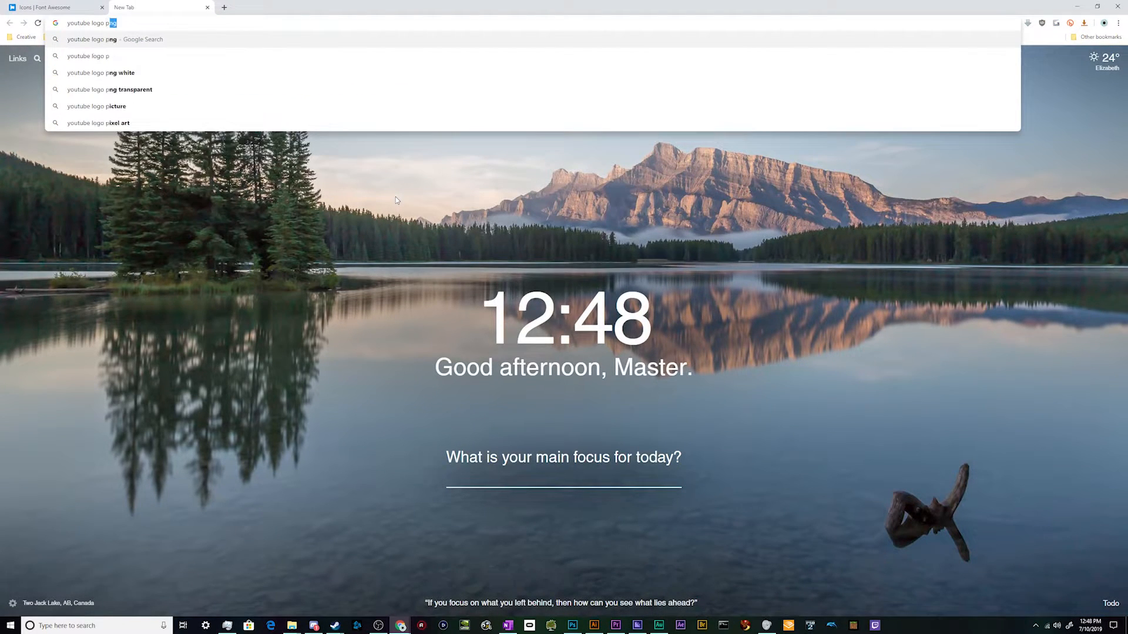
key("Return")
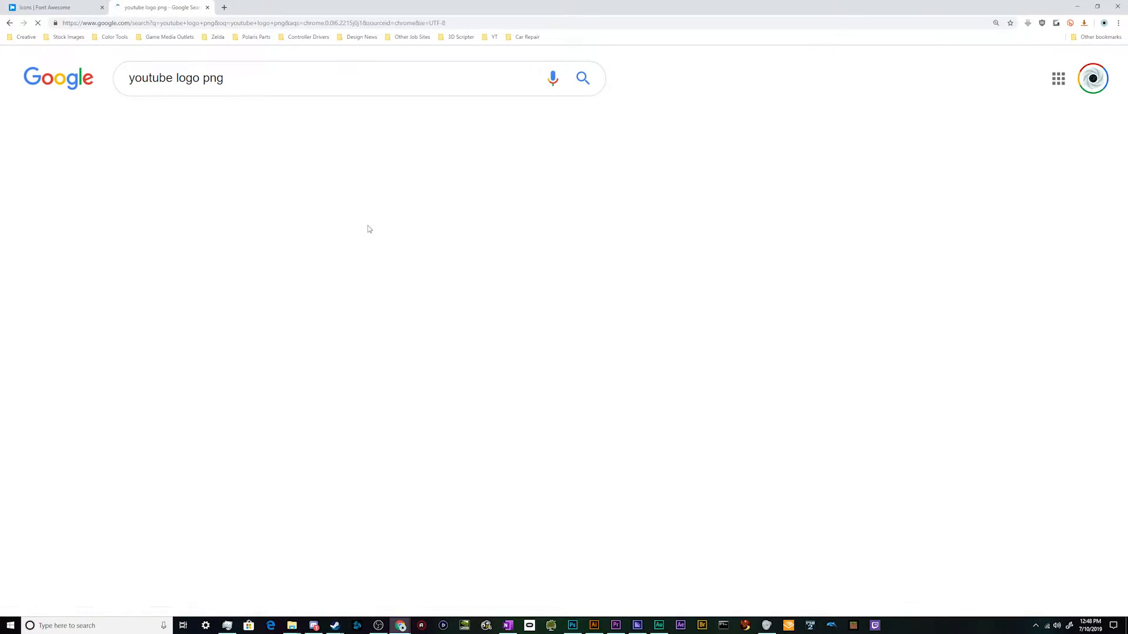
left_click(202, 121)
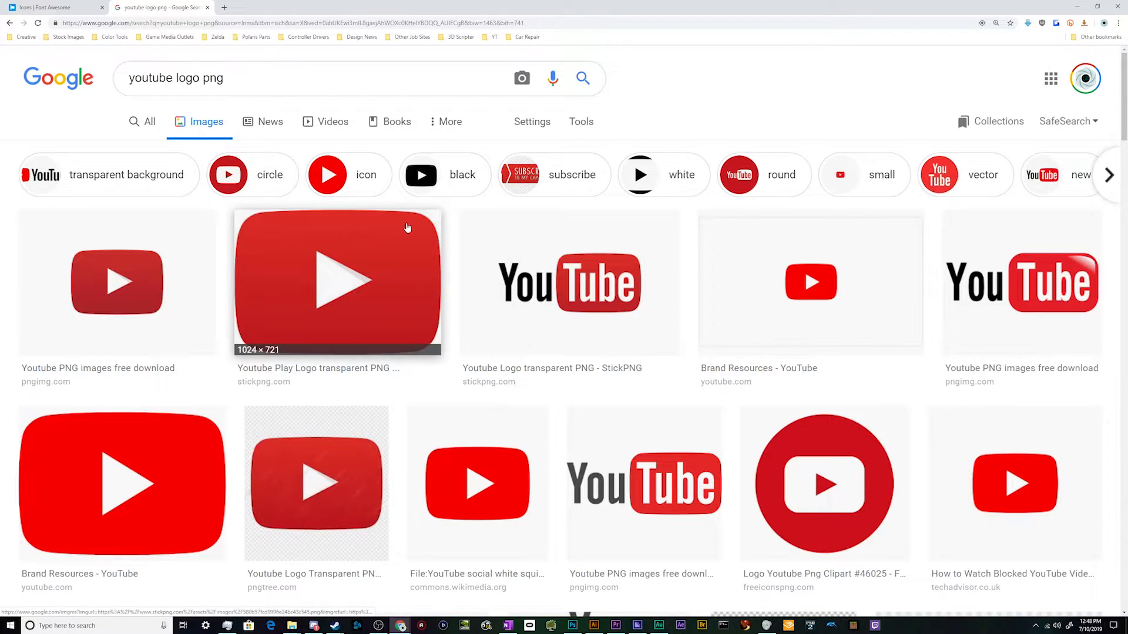
scroll(446, 348, "down", 2)
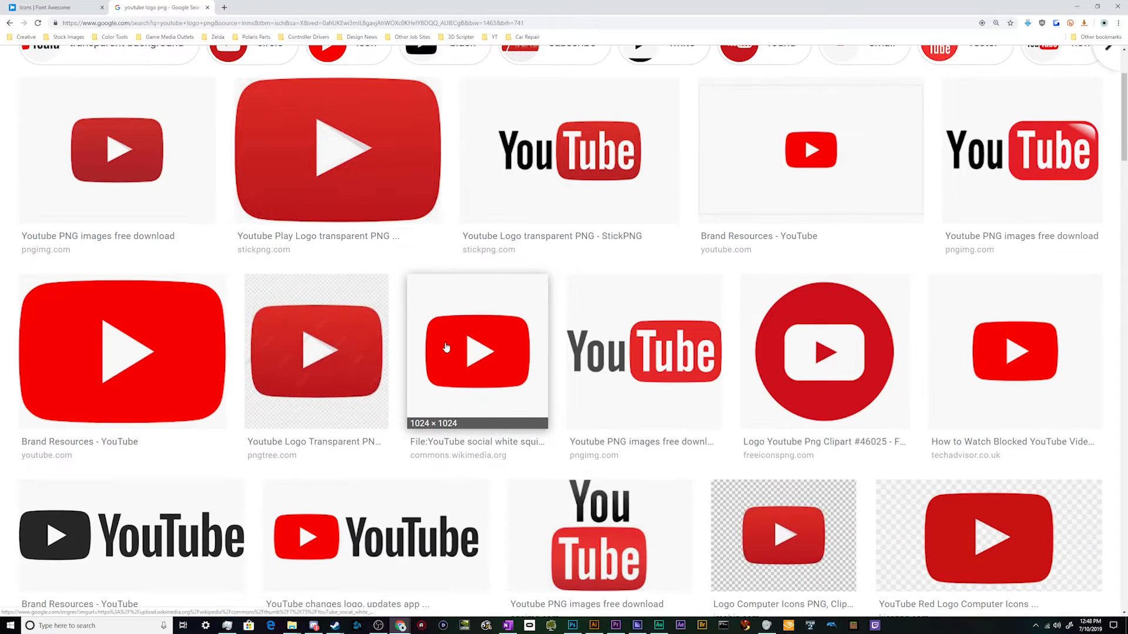
Preview the Wikimedia Commons YouTube squircle image and narrow the image results to "transparent background"
left_click(446, 347)
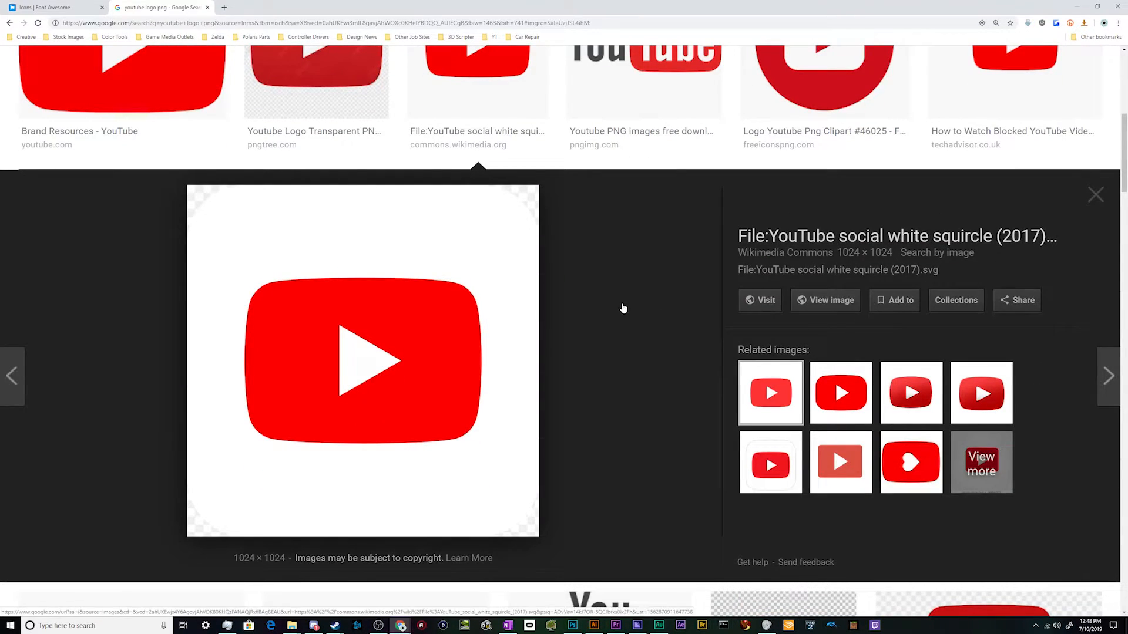
scroll(621, 310, "up", 7)
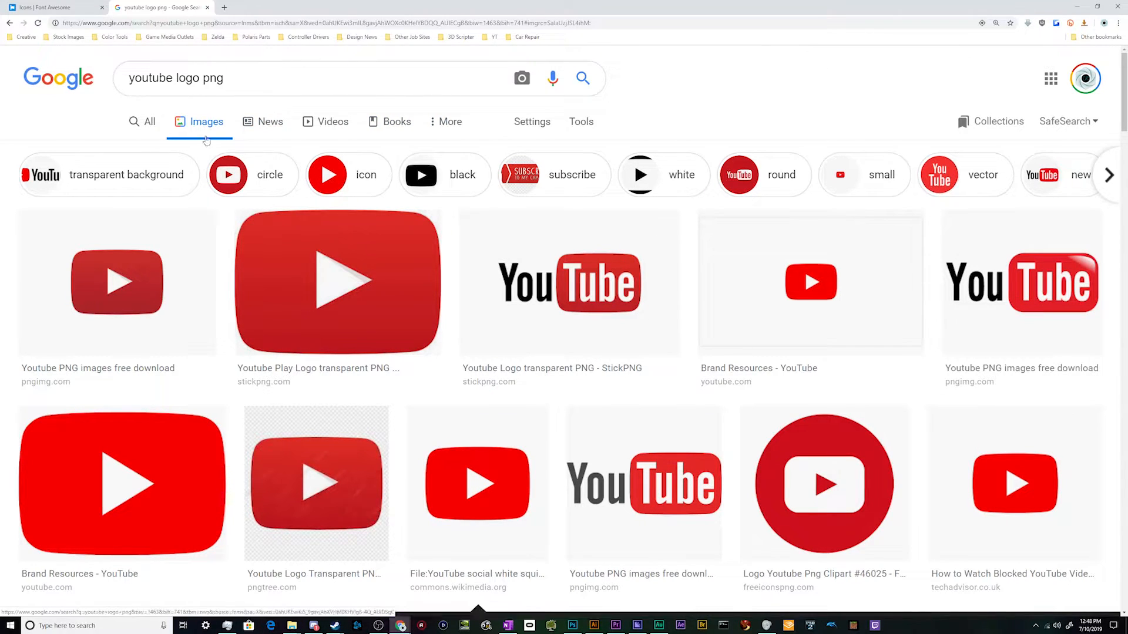
left_click(126, 174)
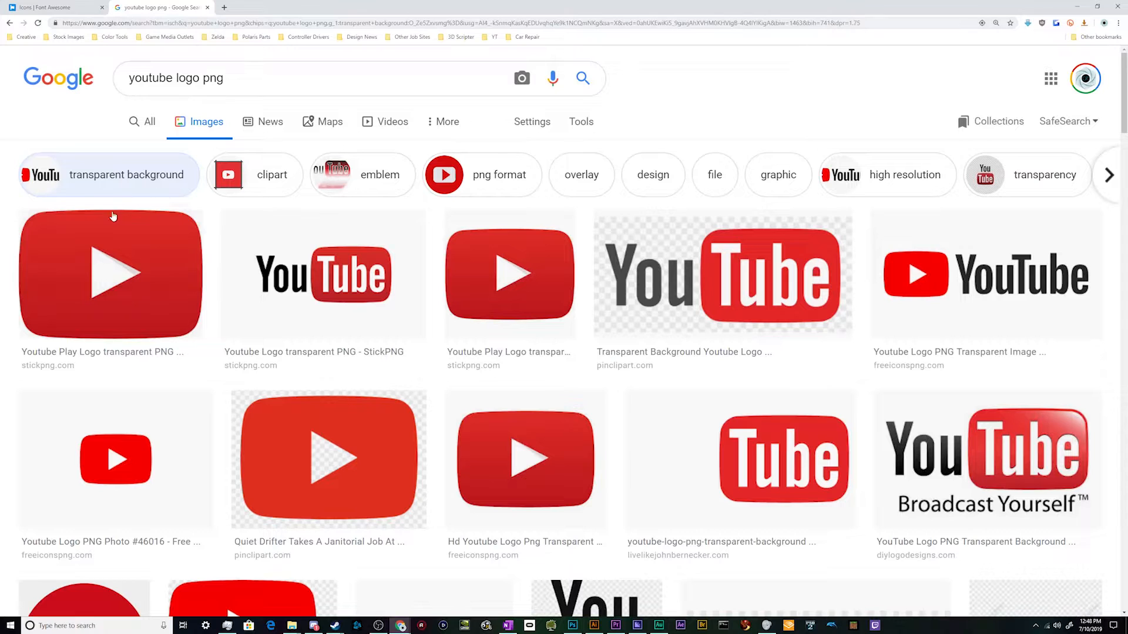
Open the stickpng.com page of the YouTube Play Logo and save its transparent PNG
left_click(113, 214)
left_click(844, 300)
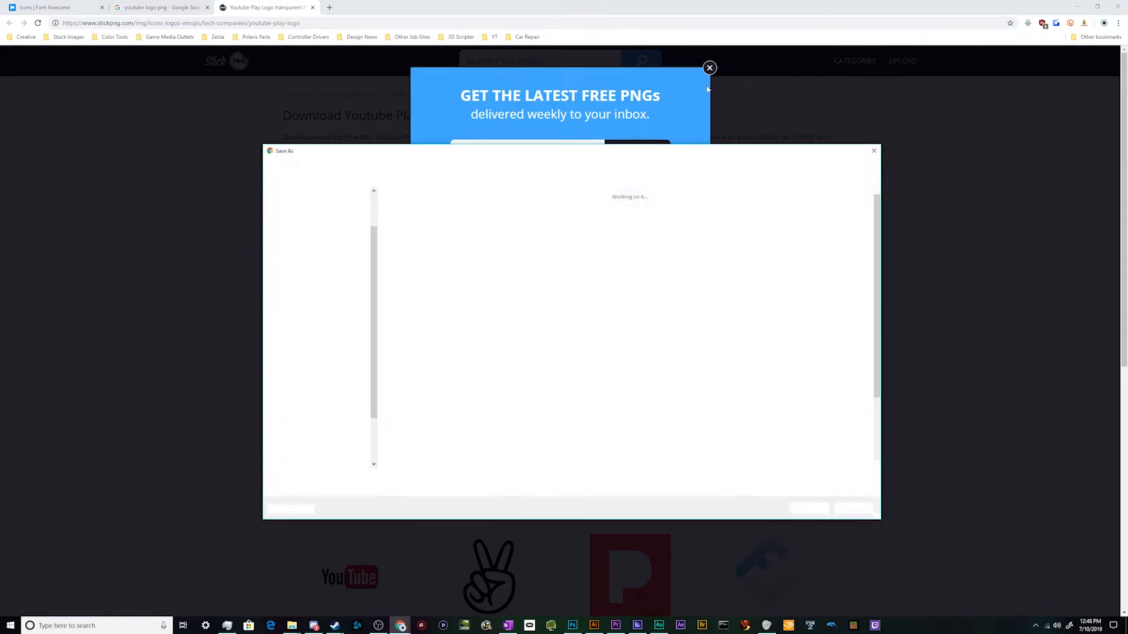
left_click(814, 509)
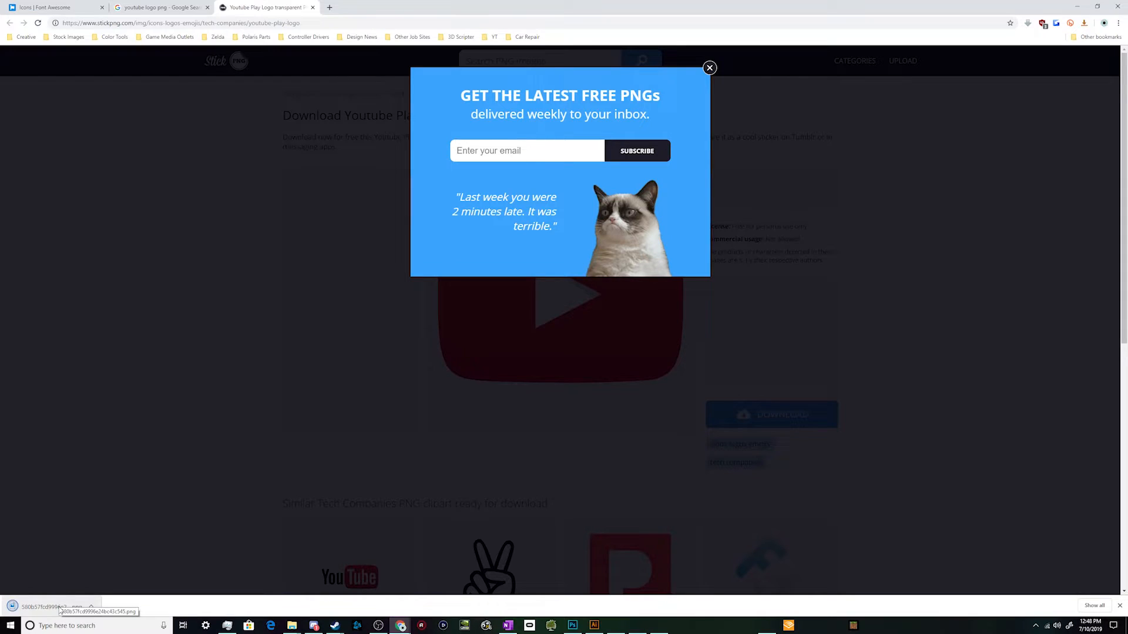
Place the downloaded YouTube logo in the Illustrator overlay, shrunk to icon size in the right half of the lower dark bar
left_click_drag(46, 607, 388, 313)
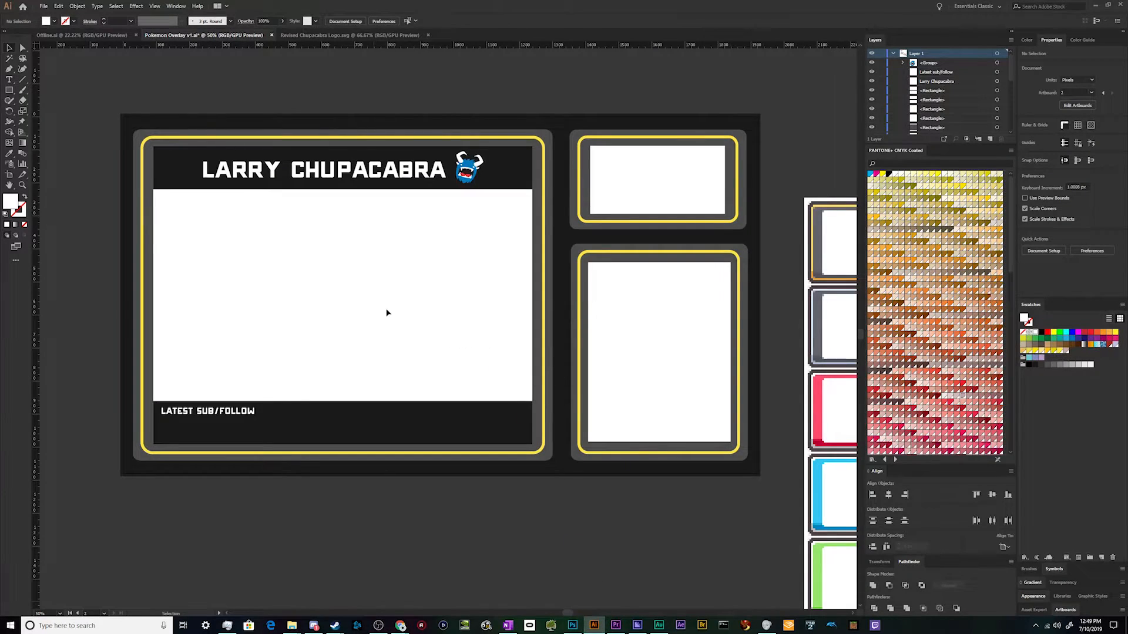
left_click_drag(386, 191, 386, 410)
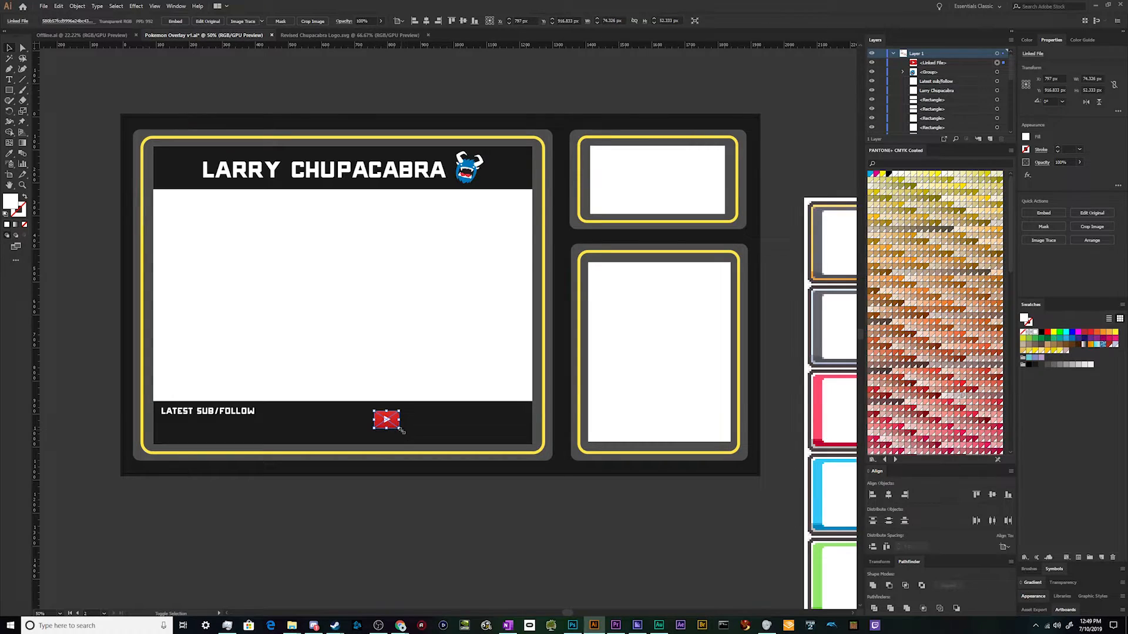
mouse_move(395, 424)
left_mouse_down()
mouse_move(519, 416)
mouse_move(250, 419)
mouse_move(403, 415)
left_mouse_up()
left_click(350, 509)
Copy the "Latest sub/follow" label to beside the YouTube icon and change its text to /c/ followed by the channel name
left_click_drag(231, 412, 491, 415)
triple_click(490, 414)
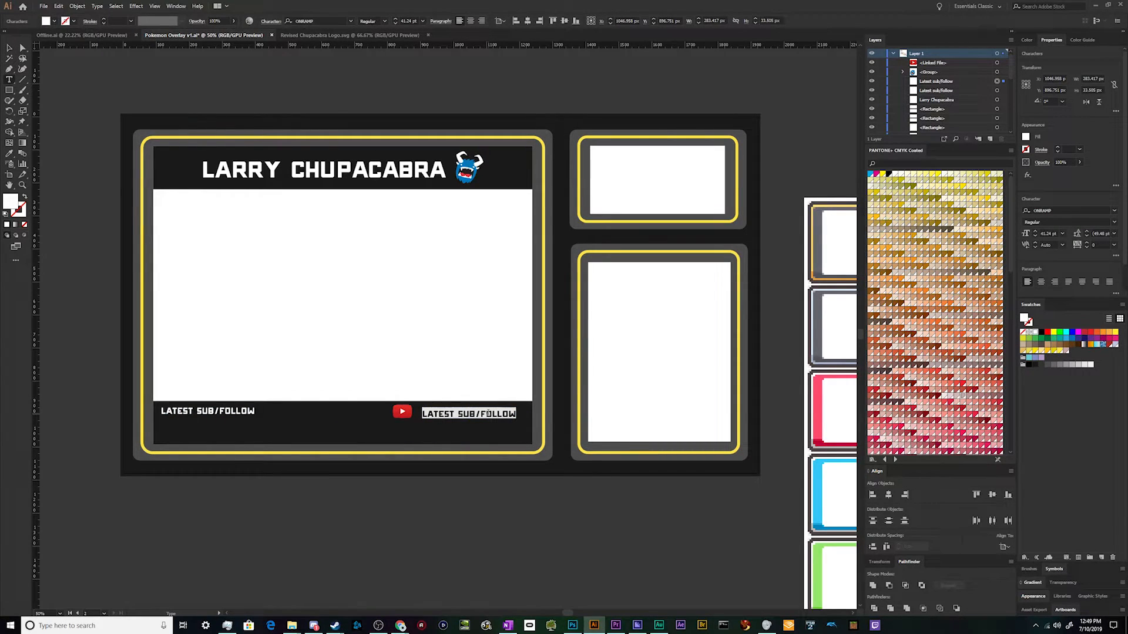
type("c/")
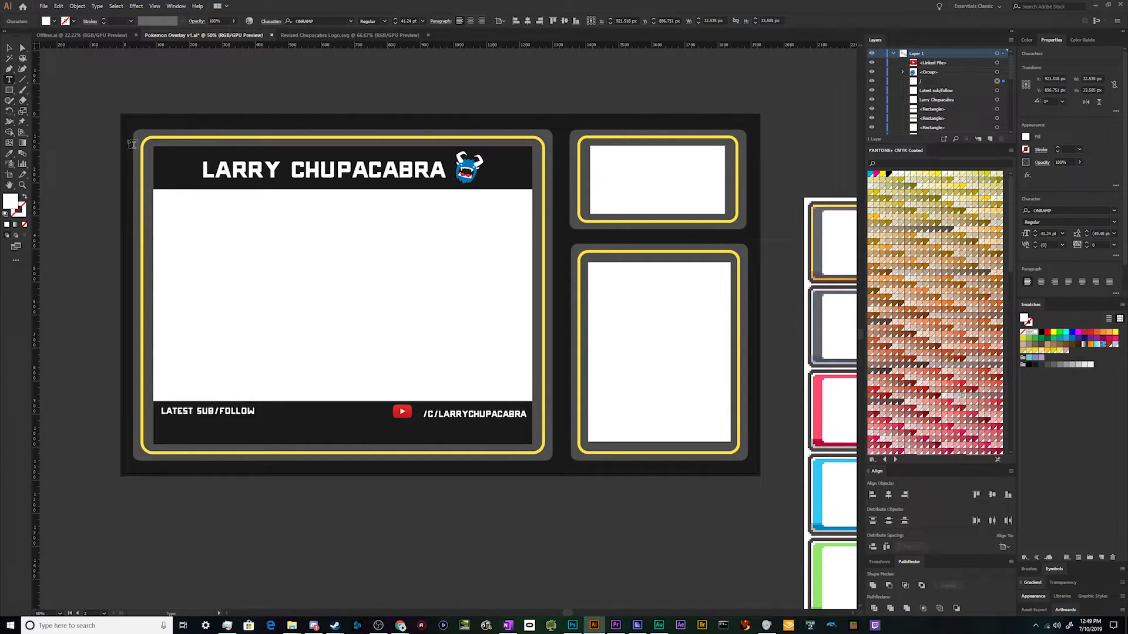
Move the channel address closer to the YouTube icon, level with it, and nudge both slightly down in the lower bar
left_click(9, 48)
left_click_drag(444, 416, 444, 416)
left_click(402, 413, "shift")
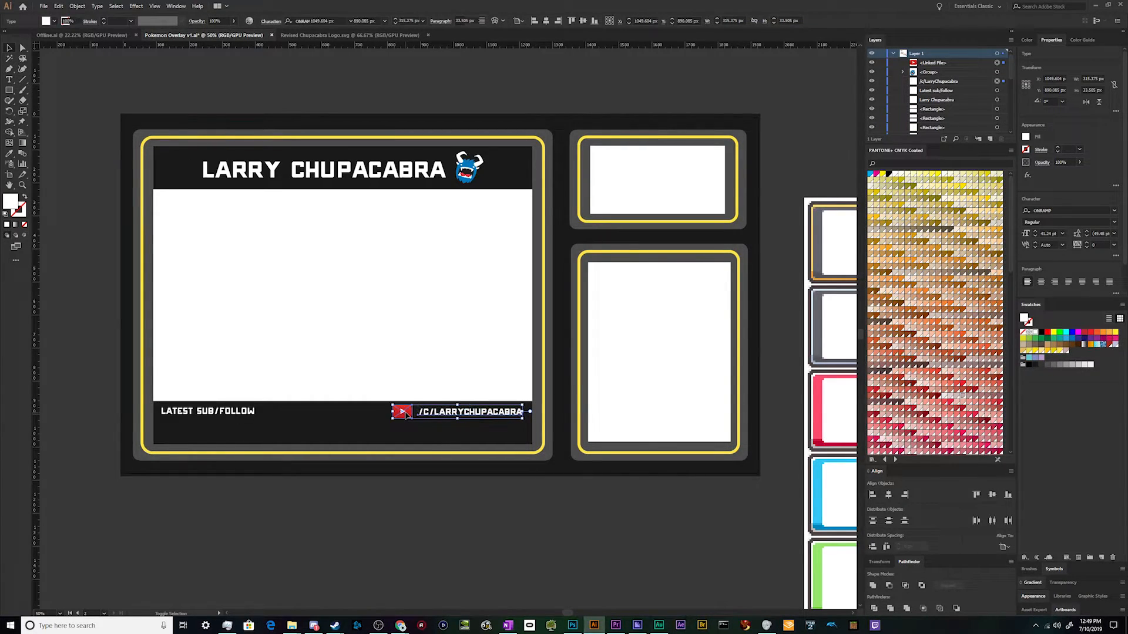
key("shift+Left")
key("shift+Right")
key("shift+Down")
left_click(398, 518)
Switch to Chrome and search Google Images for "twitter logo png transparent" in a new tab
left_click(400, 625)
left_click(441, 581)
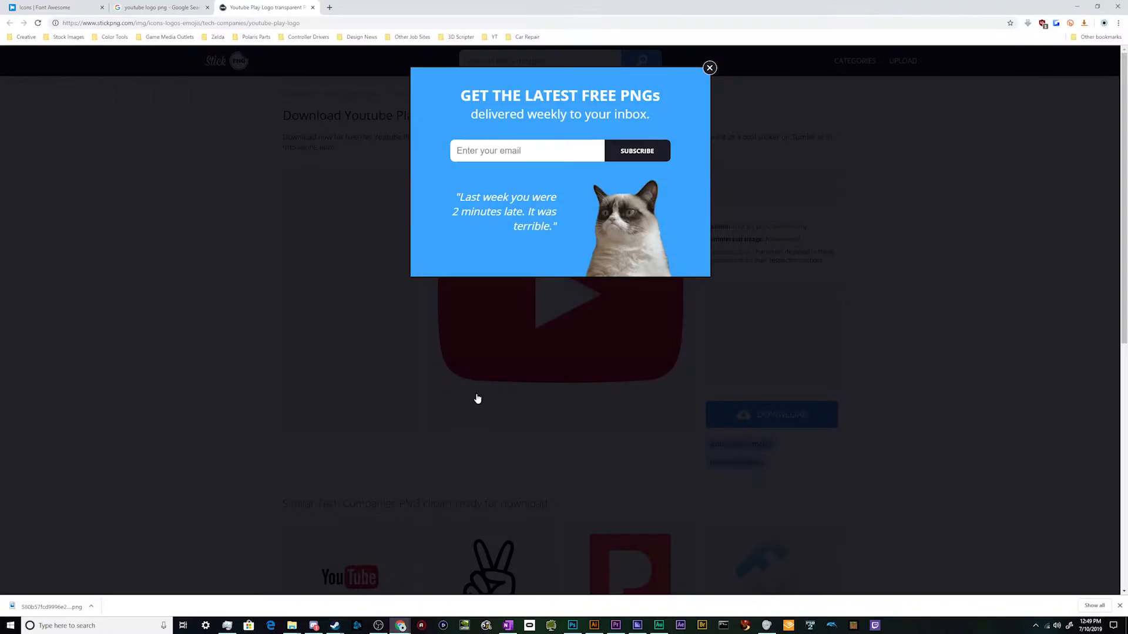
key("ctrl+t")
type("twitter ")
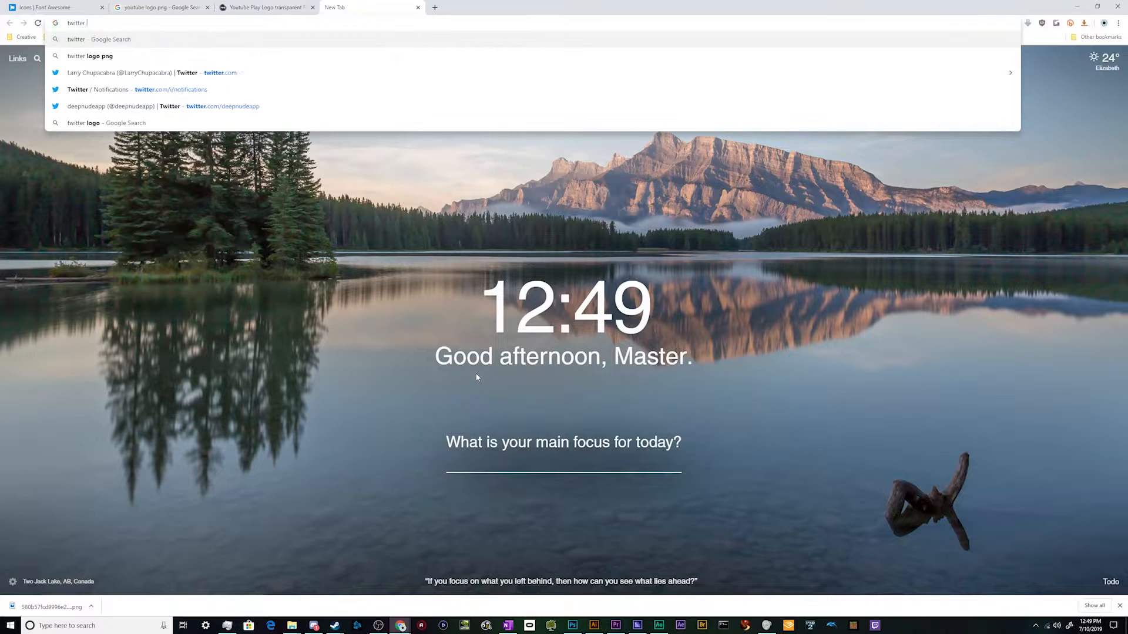
type("logo png")
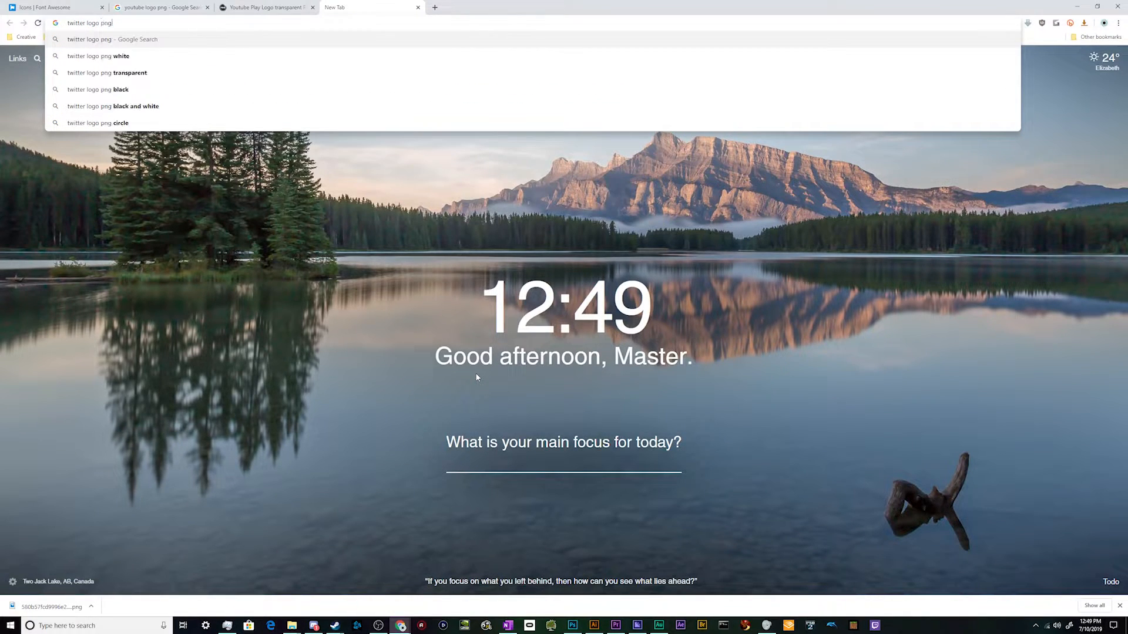
type(" tran")
key("Return")
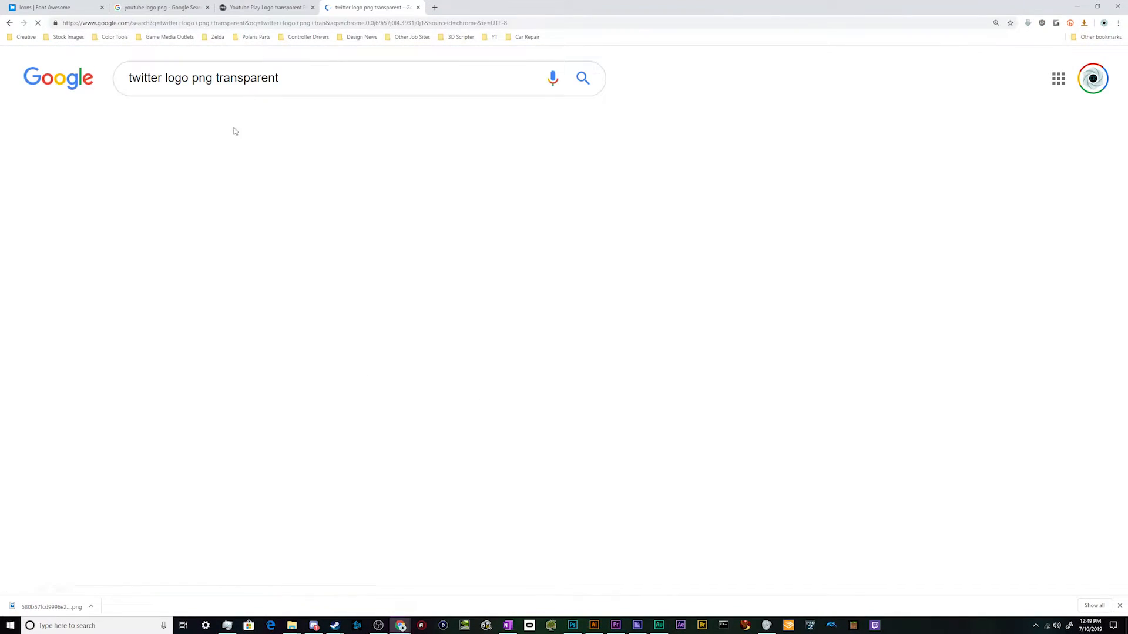
left_click(202, 122)
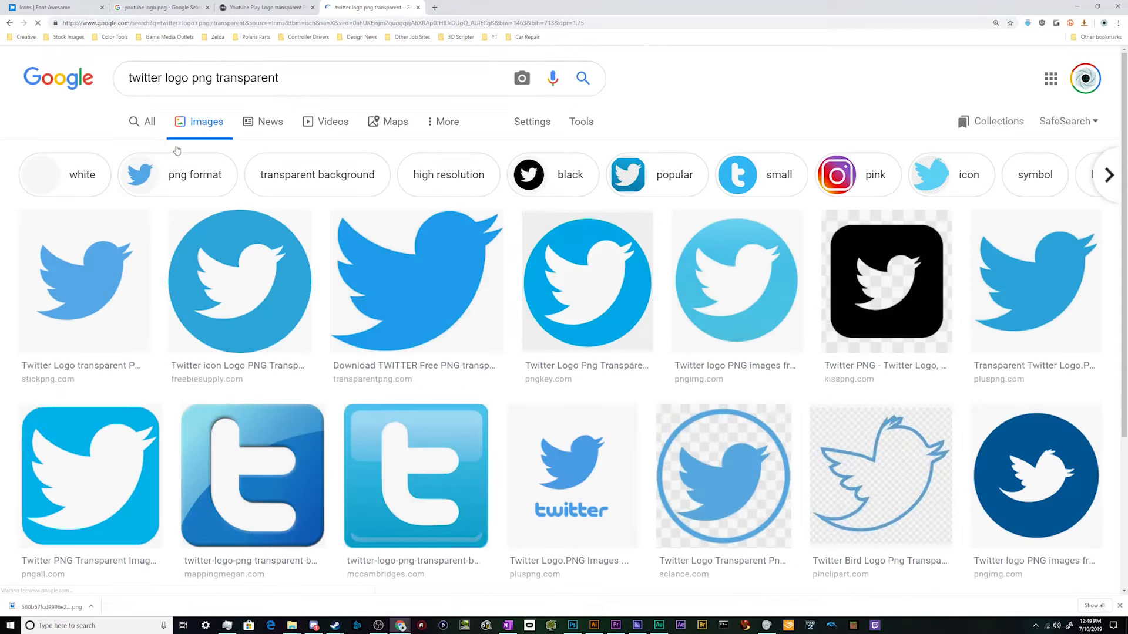
Open the stickpng.com page of the Twitter logo and download its PNG as "twitter logo" in Downloads
left_click(146, 253)
left_click(840, 290)
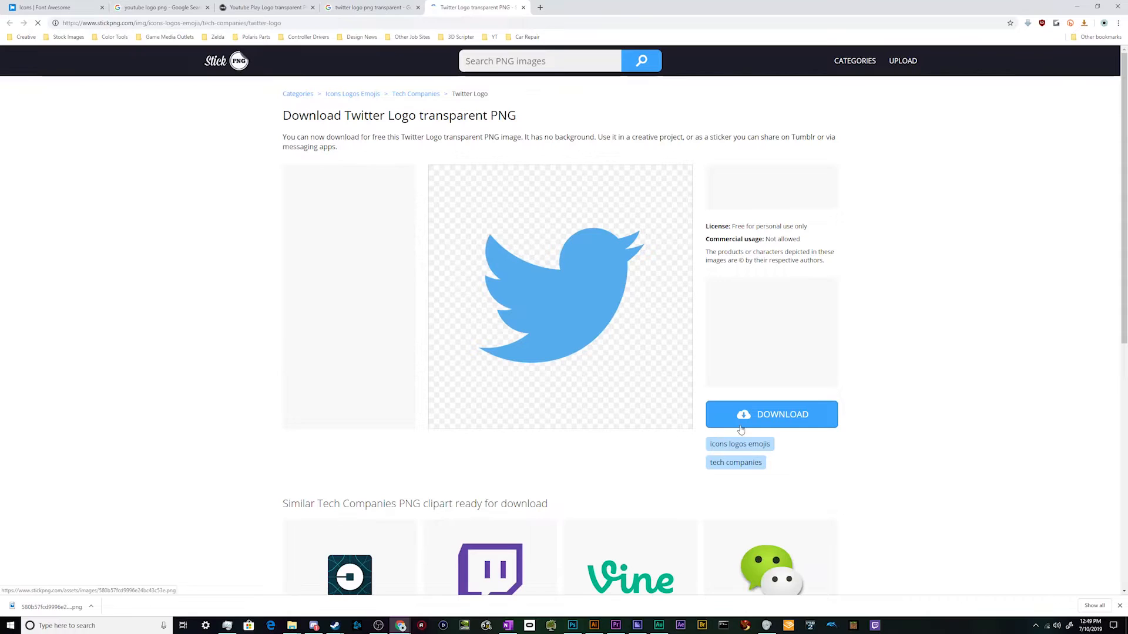
left_click(723, 412)
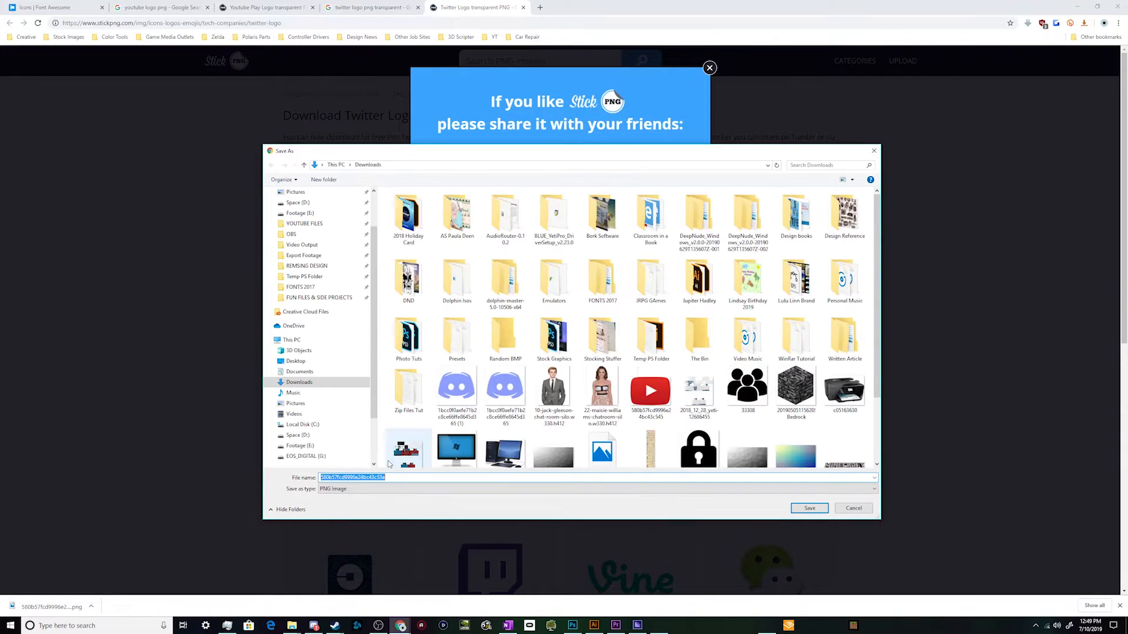
type("twitter logo")
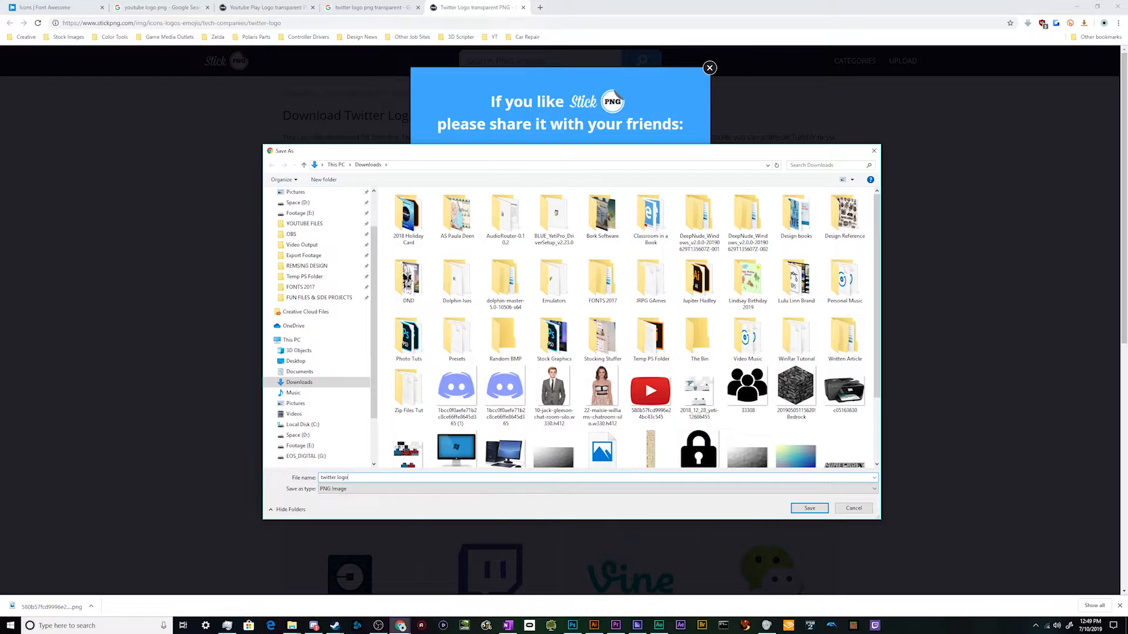
key("Return")
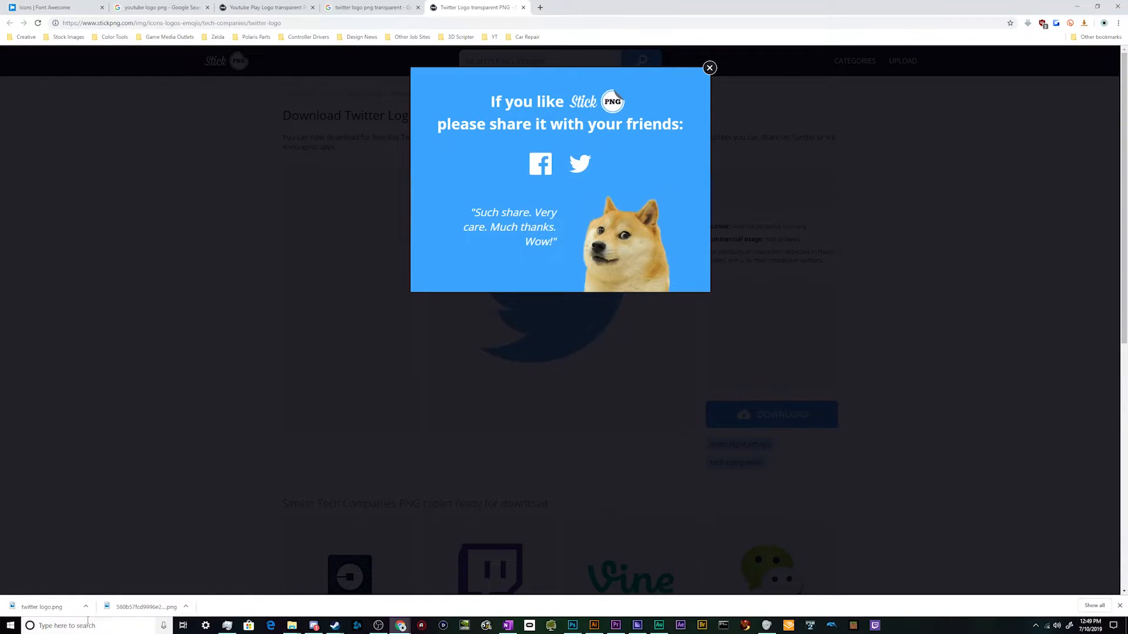
Place twitter logo.png in the Illustrator overlay, scale it to about 74 × 74 px and position it directly beneath the YouTube icon
left_click_drag(41, 607, 425, 371)
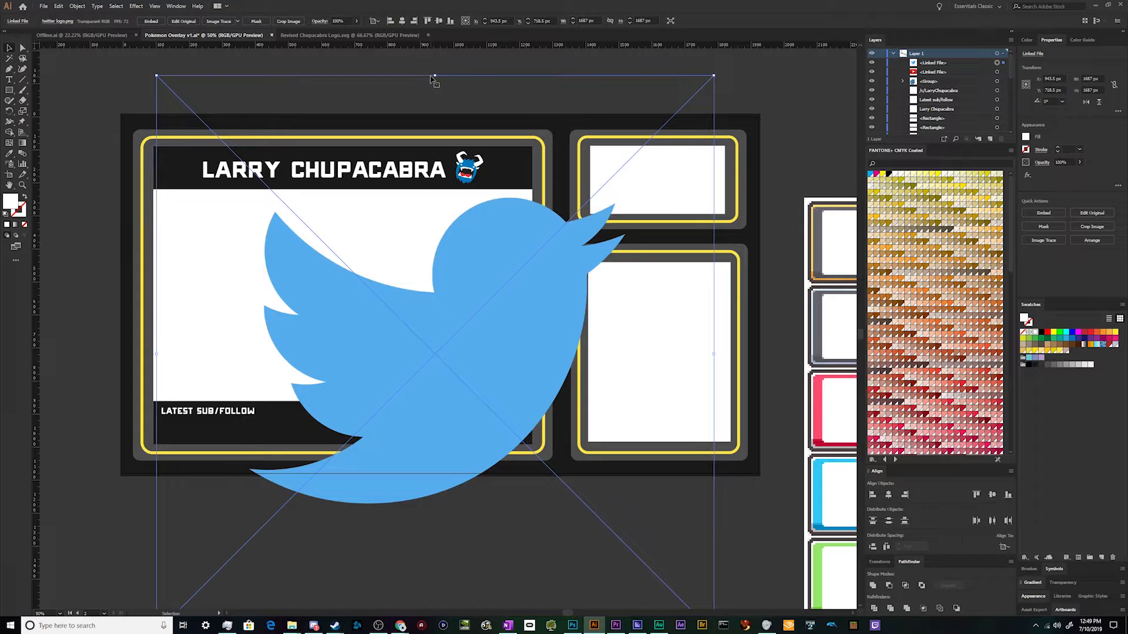
left_click_drag(433, 75, 434, 532)
left_click_drag(452, 573, 440, 456)
left_click_drag(425, 407, 408, 437)
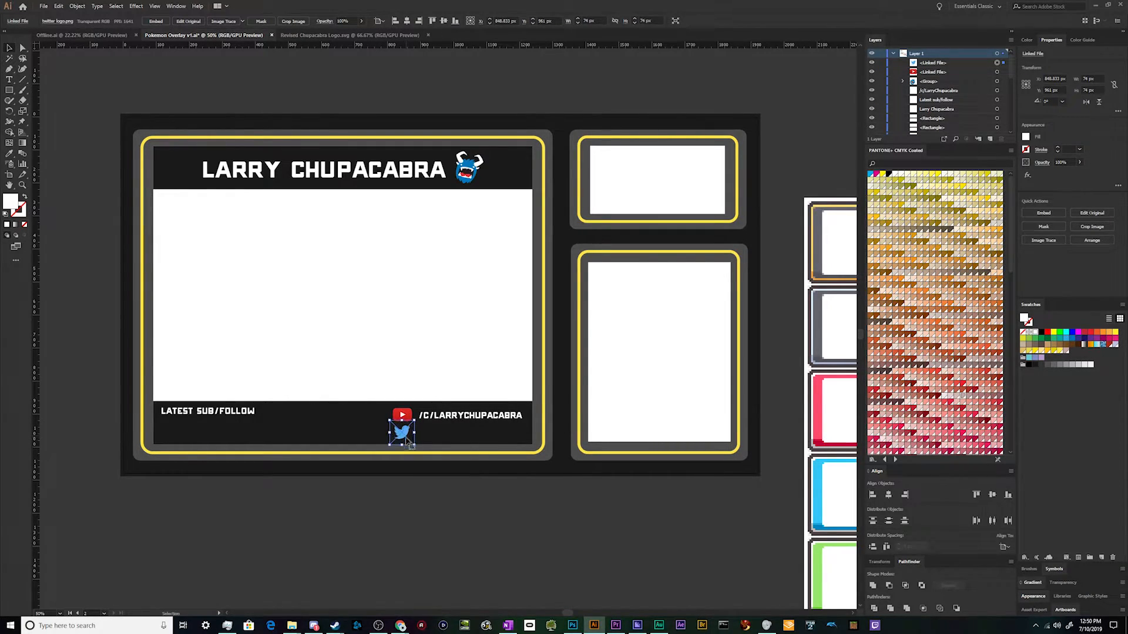
scroll(406, 438, "up", 3)
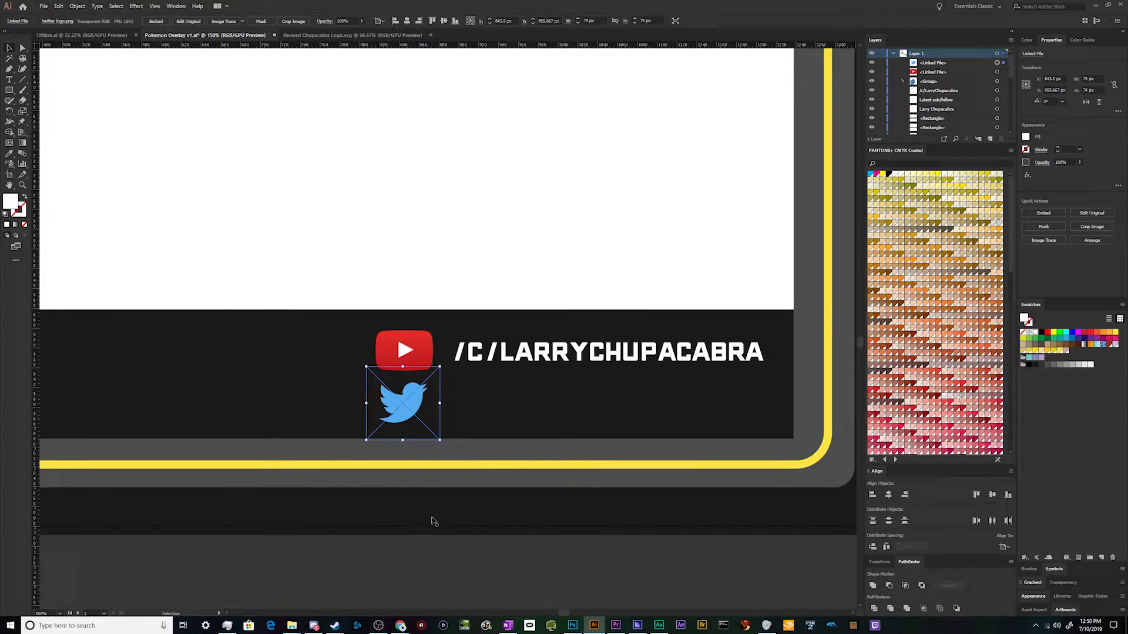
left_click_drag(415, 403, 416, 404)
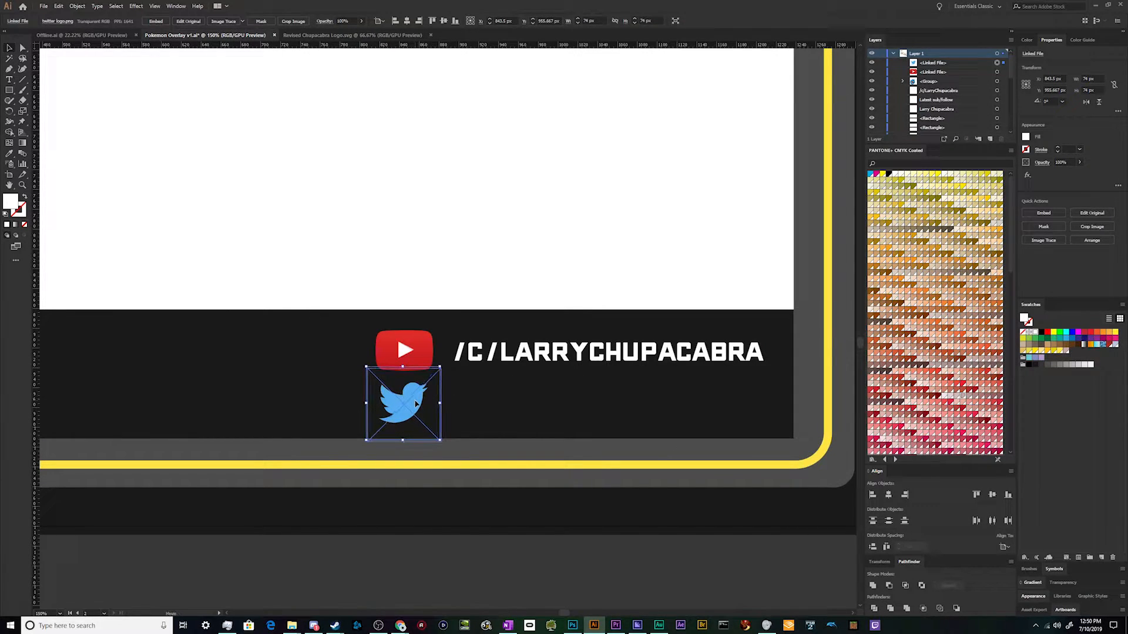
Duplicate the YouTube channel address beside the Twitter icon and replace its text with the channel's Twitter handle, starting with @
left_click_drag(507, 352, 507, 405)
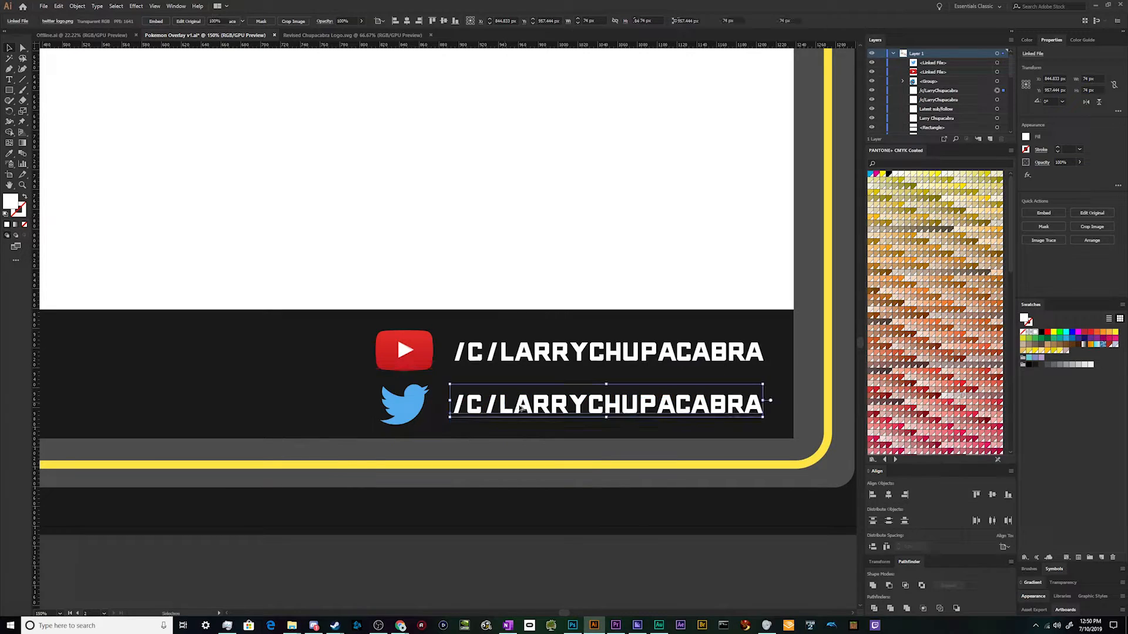
double_click(516, 404)
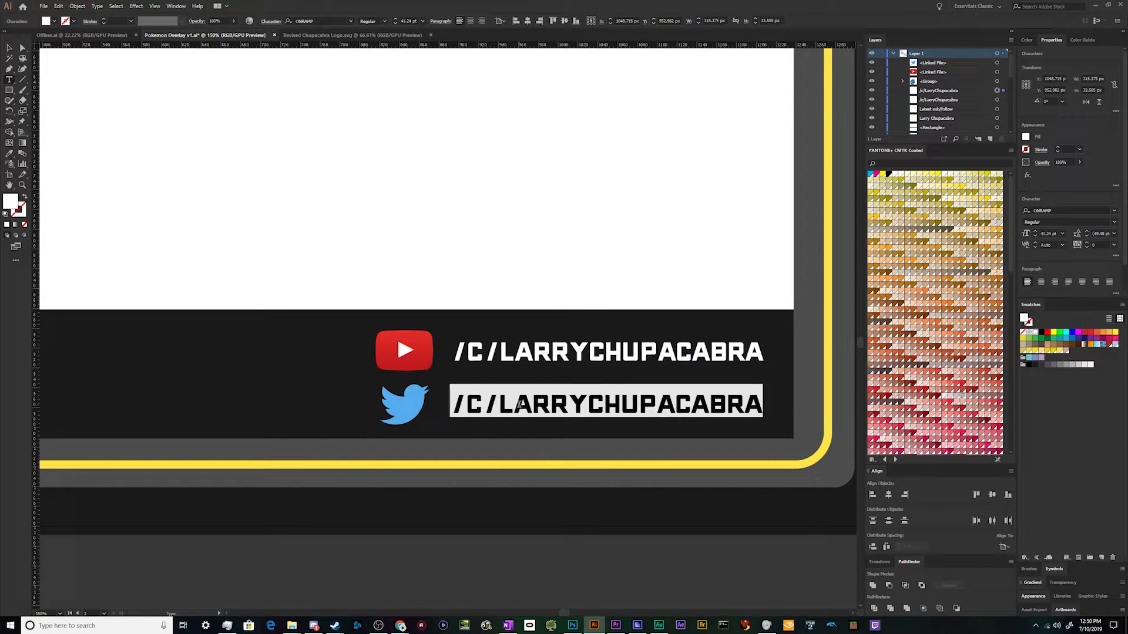
type("@")
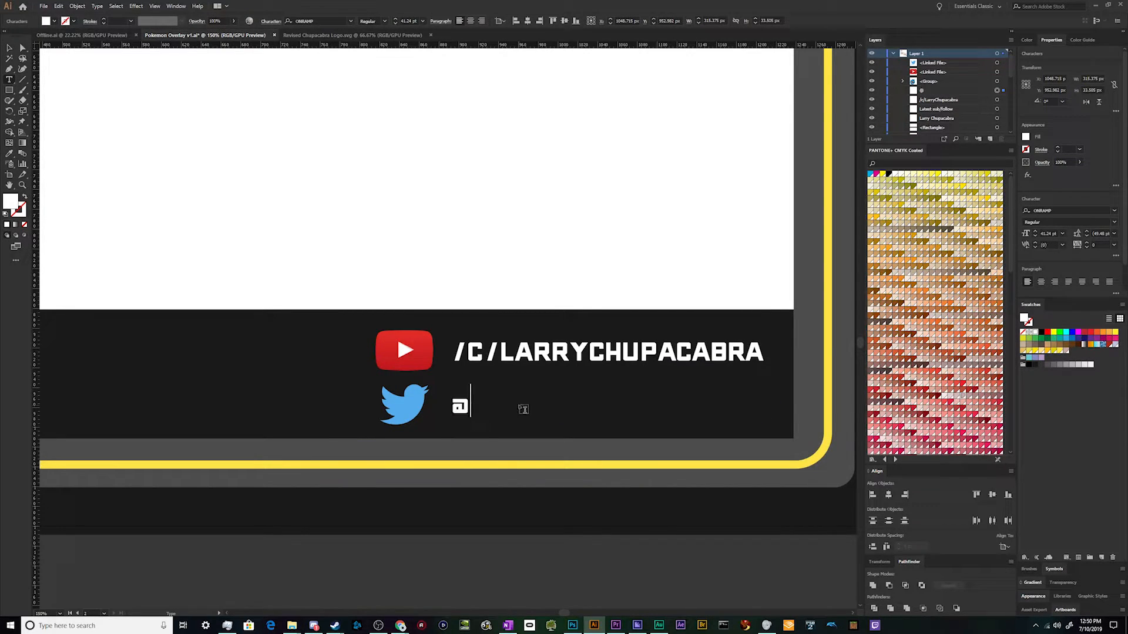
type("LARRYCHUPACABRA")
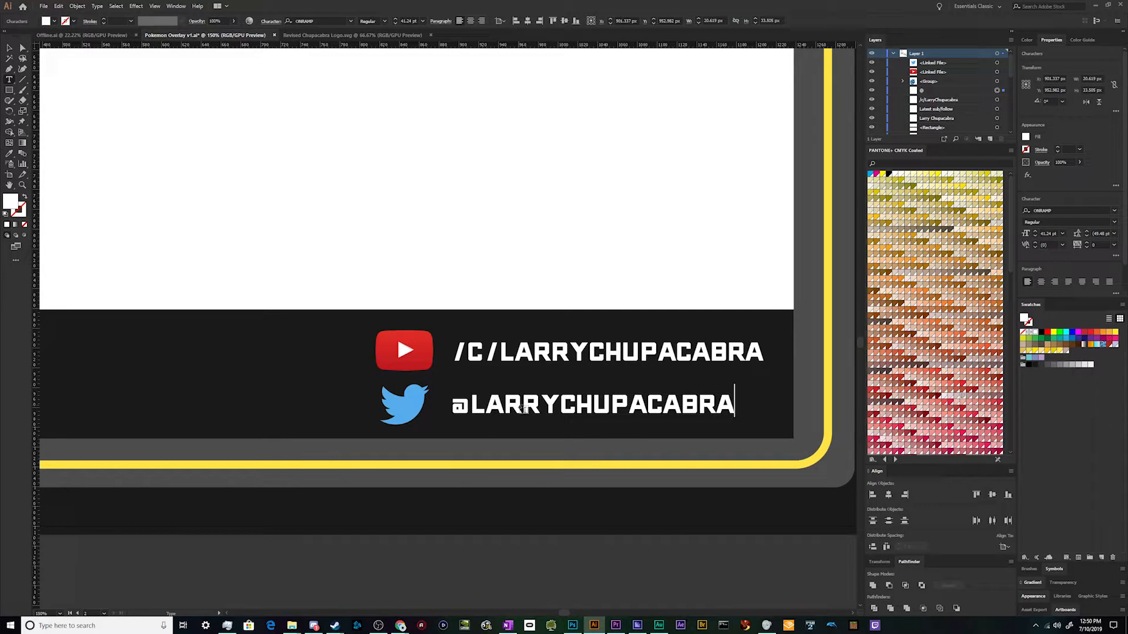
left_click(9, 48)
Align the left edges of the YouTube address and the Twitter handle
scroll(264, 233, "down", 2)
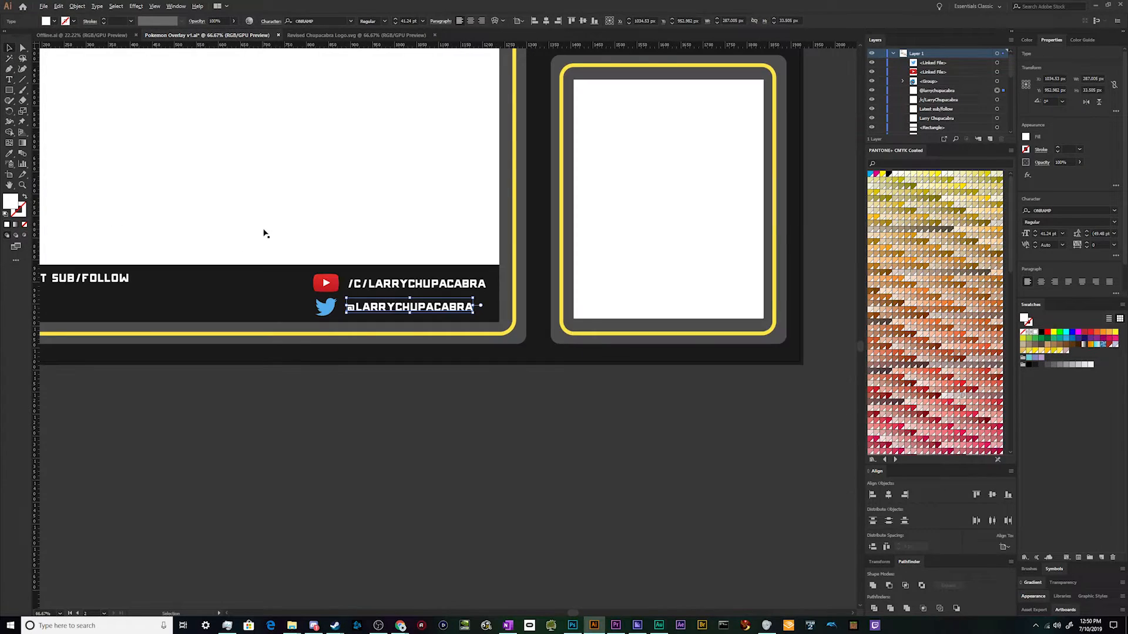
scroll(292, 386, "up", 2)
scroll(347, 377, "up", 2)
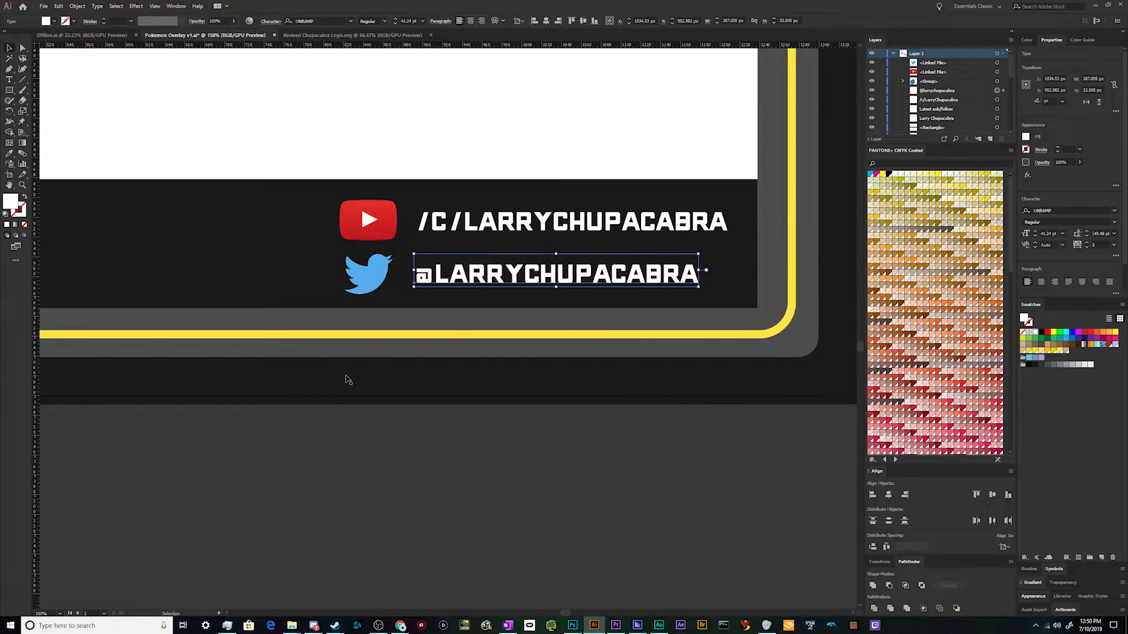
left_click(475, 224, "shift")
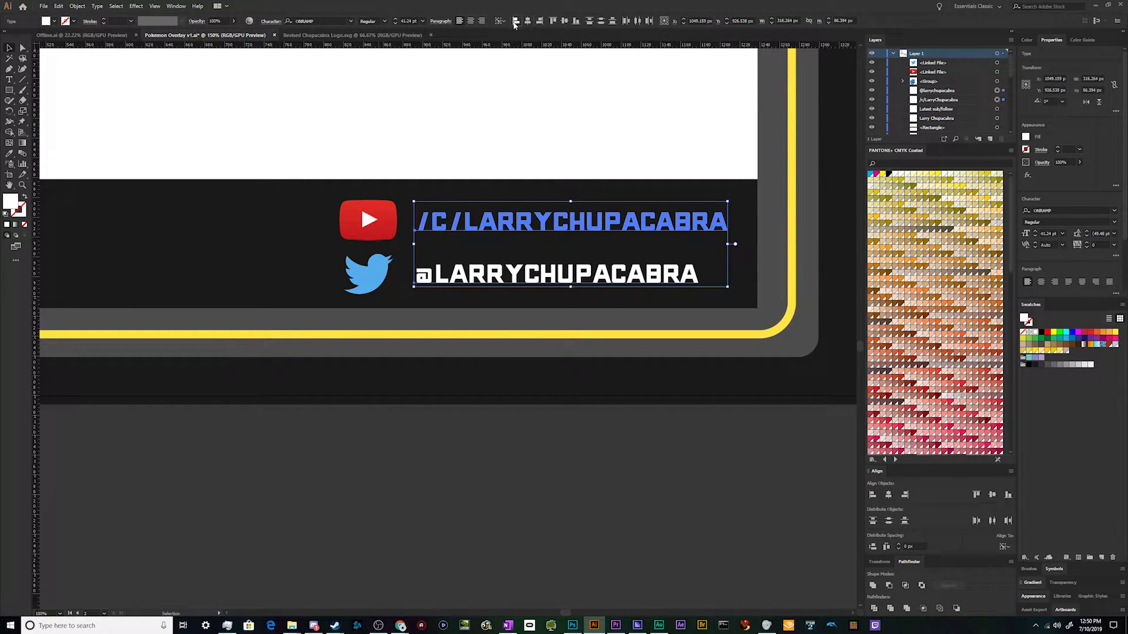
left_click(515, 21)
Nudge the YouTube and Twitter icons together with their handles slightly up within the lower bar
left_click(381, 287)
left_click(375, 226)
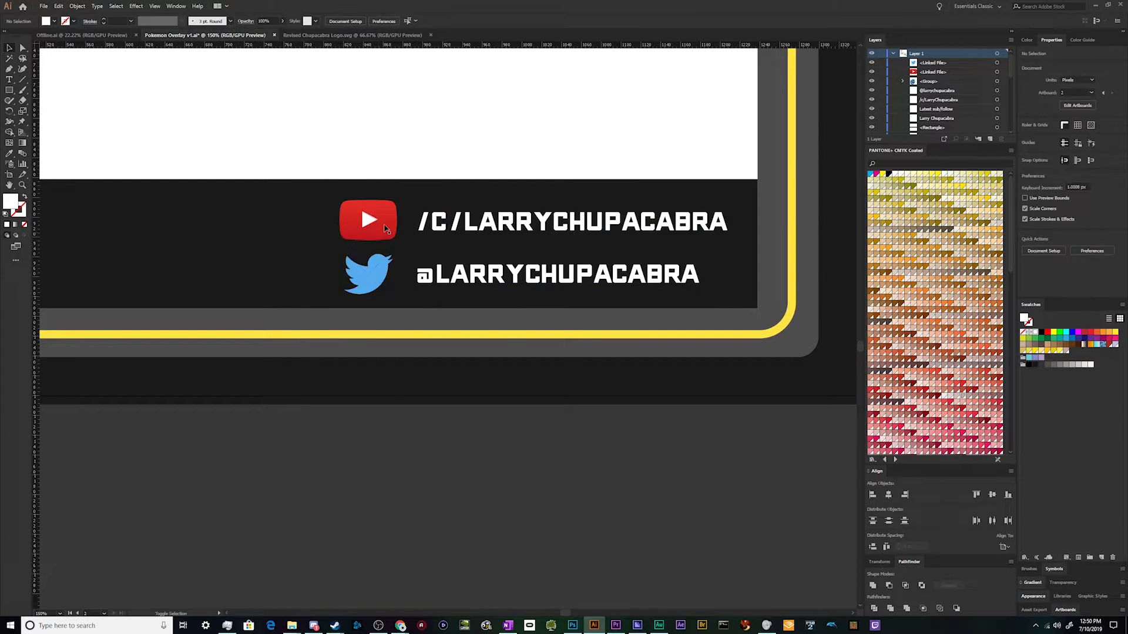
left_click(376, 273, "shift")
left_click(464, 276, "shift")
left_click(469, 219, "shift")
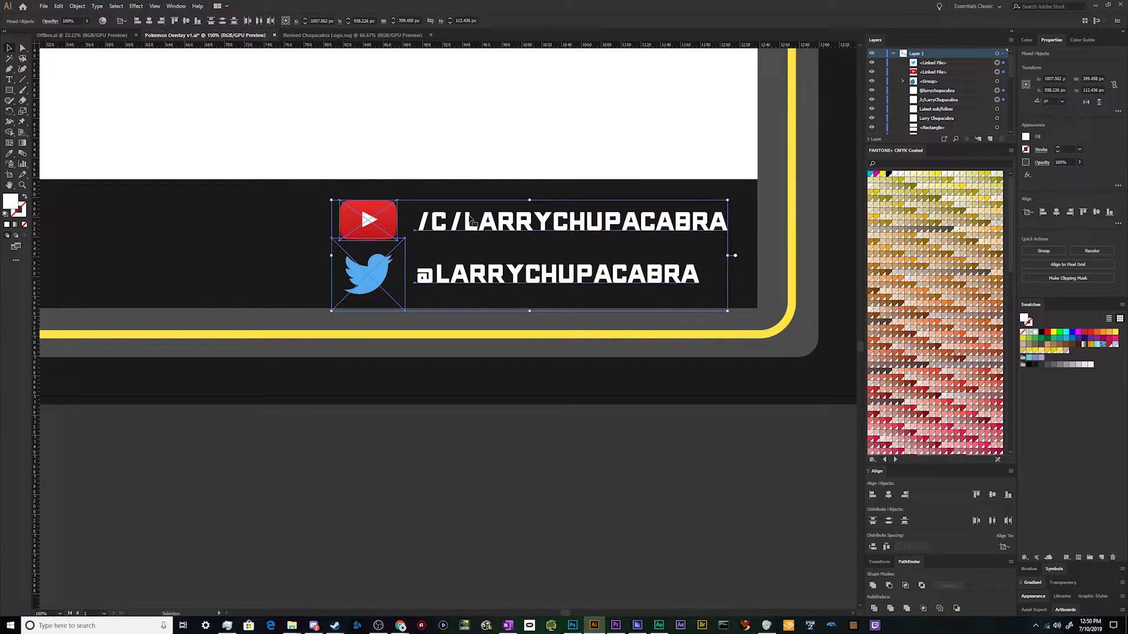
key("shift+Up")
key("Down")
key("Down")
key("Down")
key("Down")
key("Down")
key("Down")
key("Down")
key("Down")
key("Down")
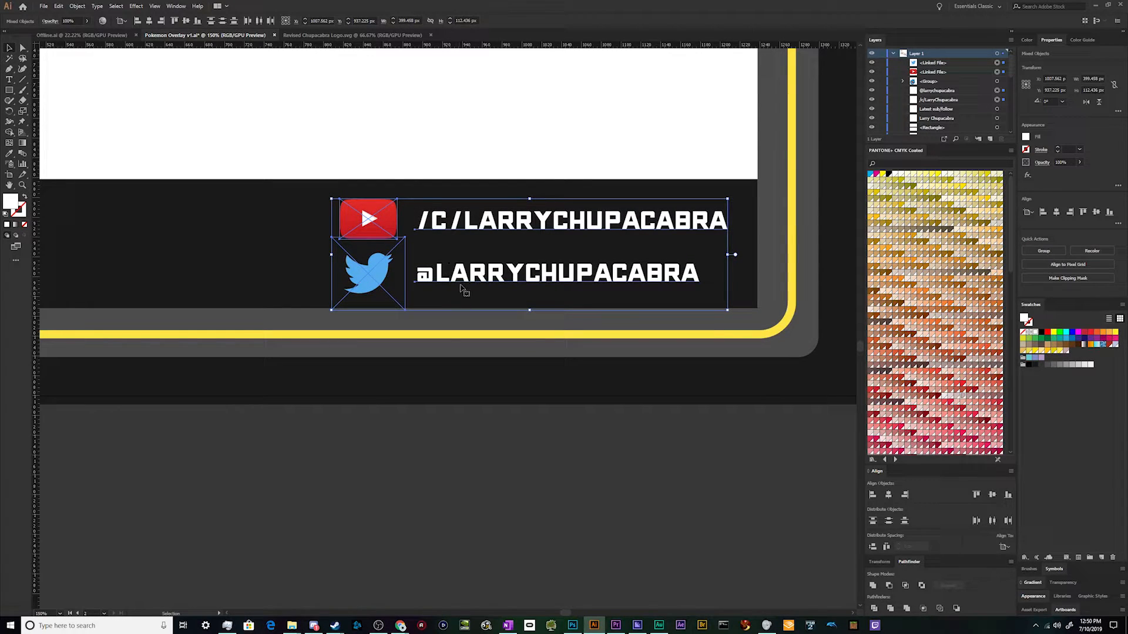
scroll(431, 323, "down", 2)
left_click(343, 422)
Duplicate the latest sub/follow label just beneath itself and change the copy to a sample subscriber's name followed by "subbed!"
scroll(341, 420, "down", 2)
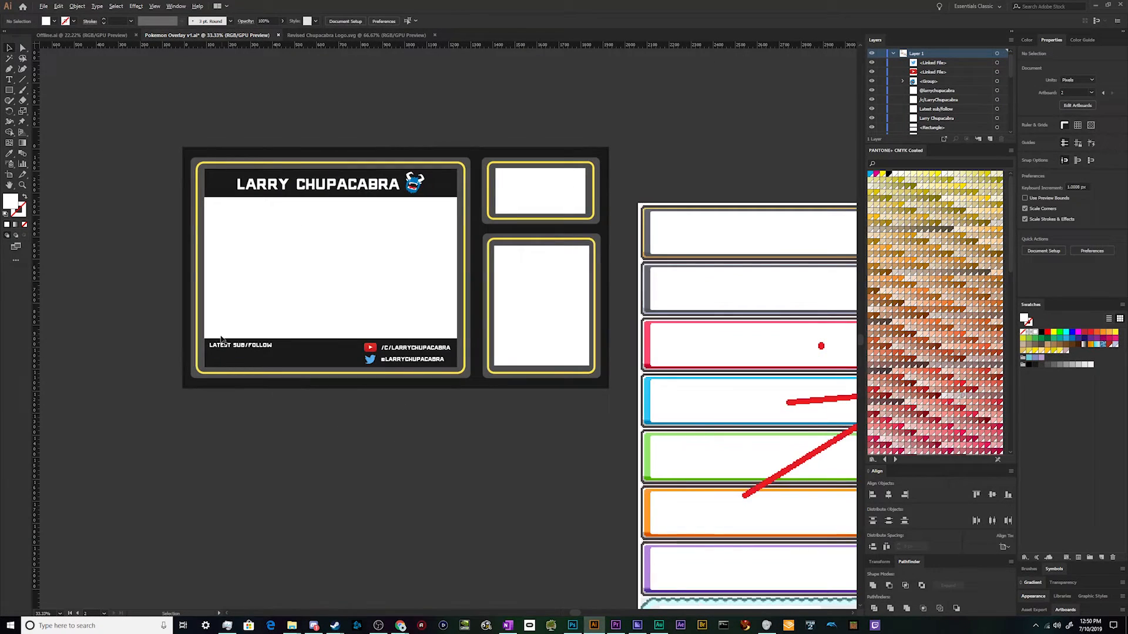
scroll(248, 393, "up", 1)
left_click_drag(258, 324, 270, 335)
key("ctrl+a")
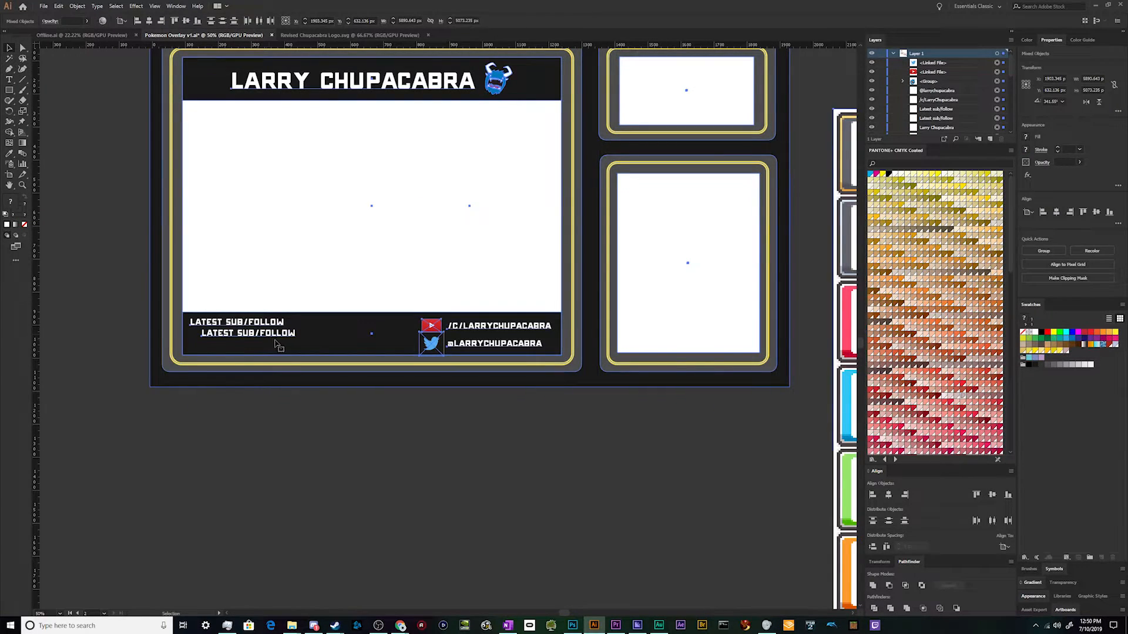
double_click(278, 334)
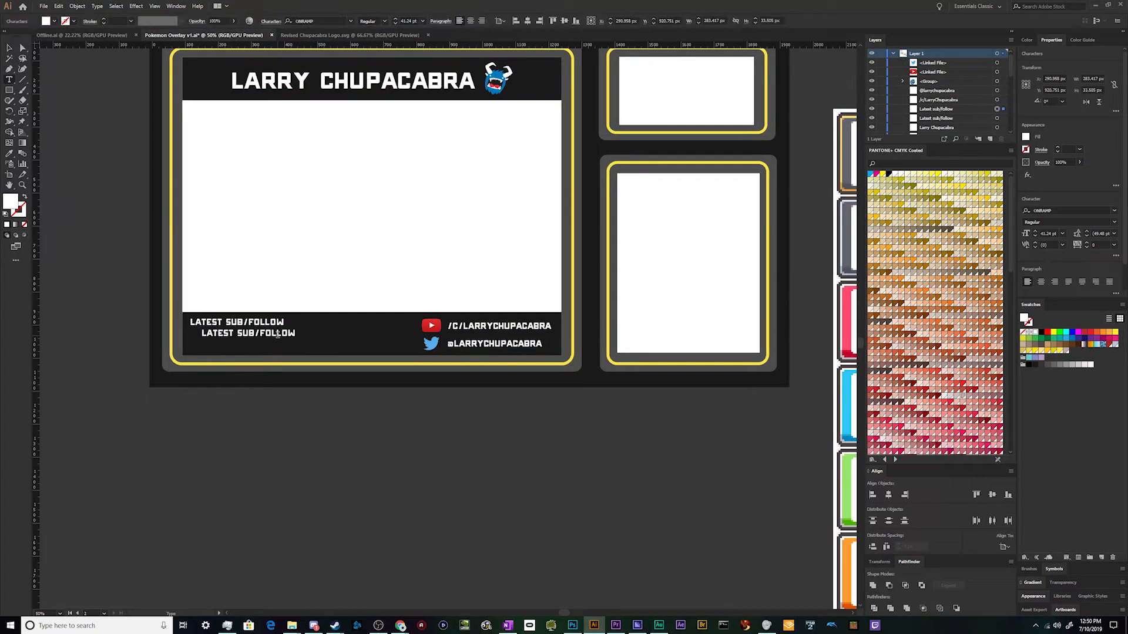
key("ctrl+a")
type("JERRY MCGuire sub")
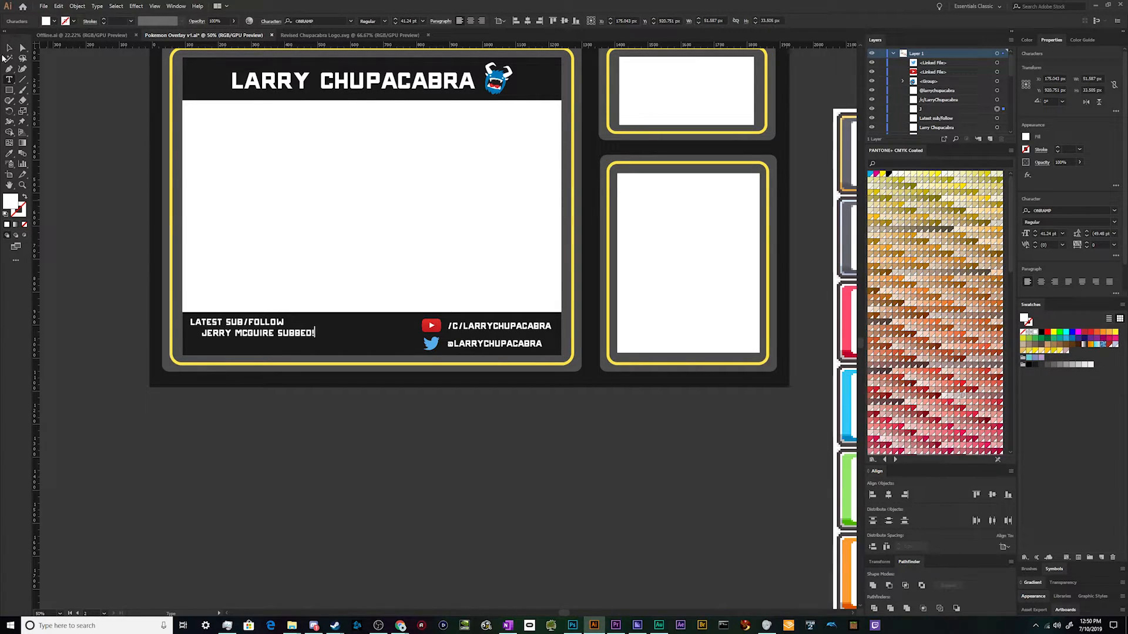
Enlarge the sample subscriber text to about 68 pt, keeping it under the latest sub/follow label
left_click(11, 47)
left_click_drag(318, 337, 377, 346)
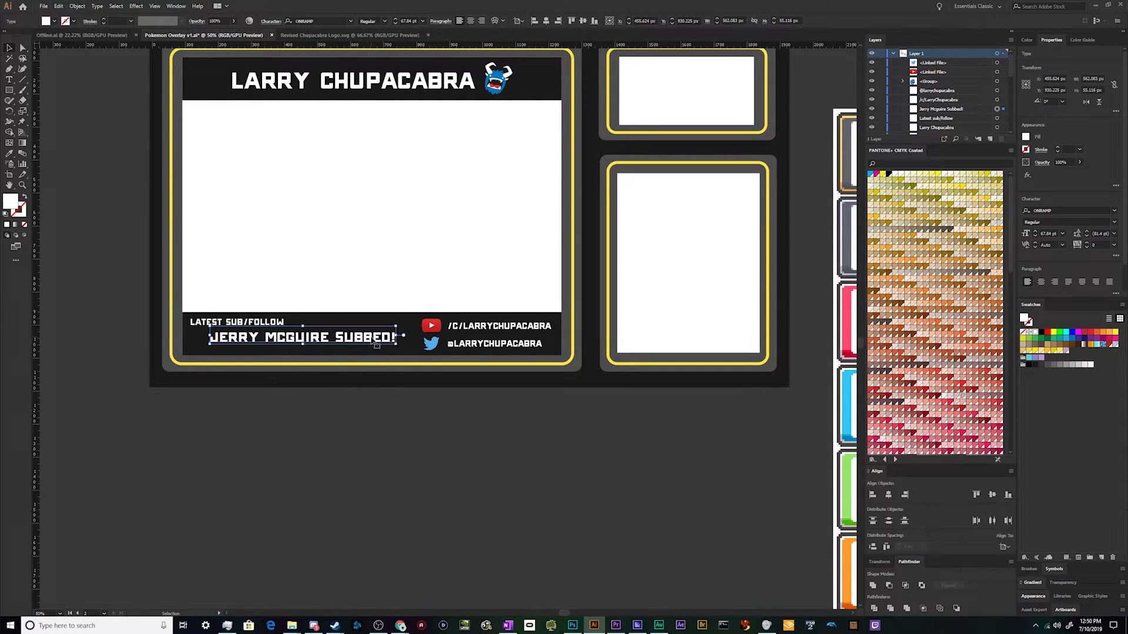
left_click(399, 470)
scroll(399, 468, "up", 3)
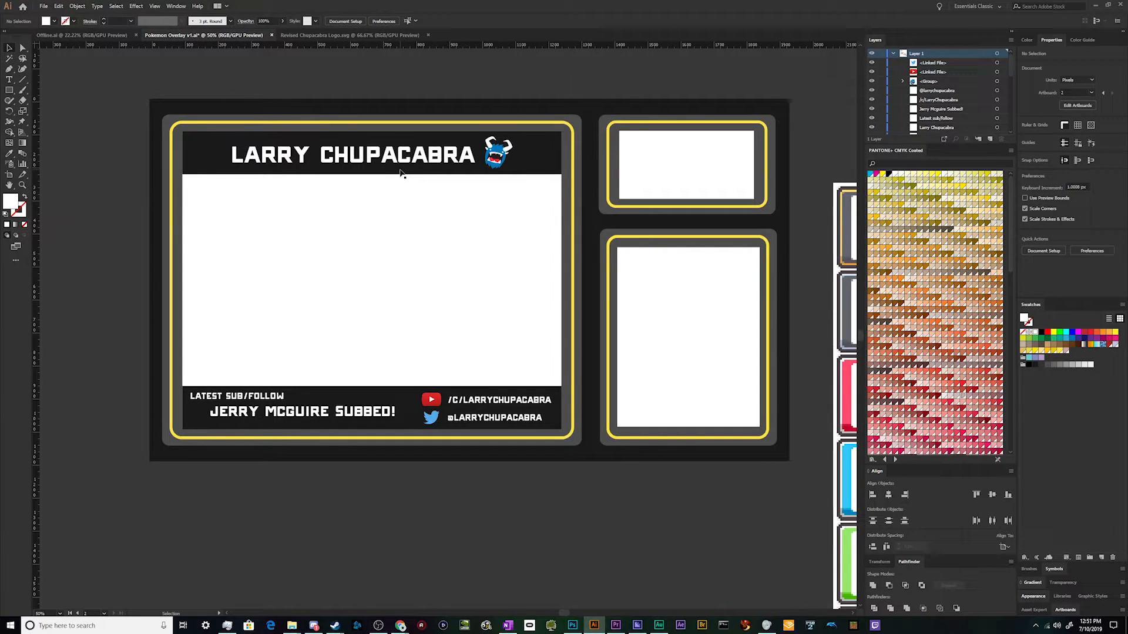
Copy the monster logo from the title bar into the small white panel, enlarged to about 166 × 187 px and centred
left_click_drag(499, 155, 673, 163)
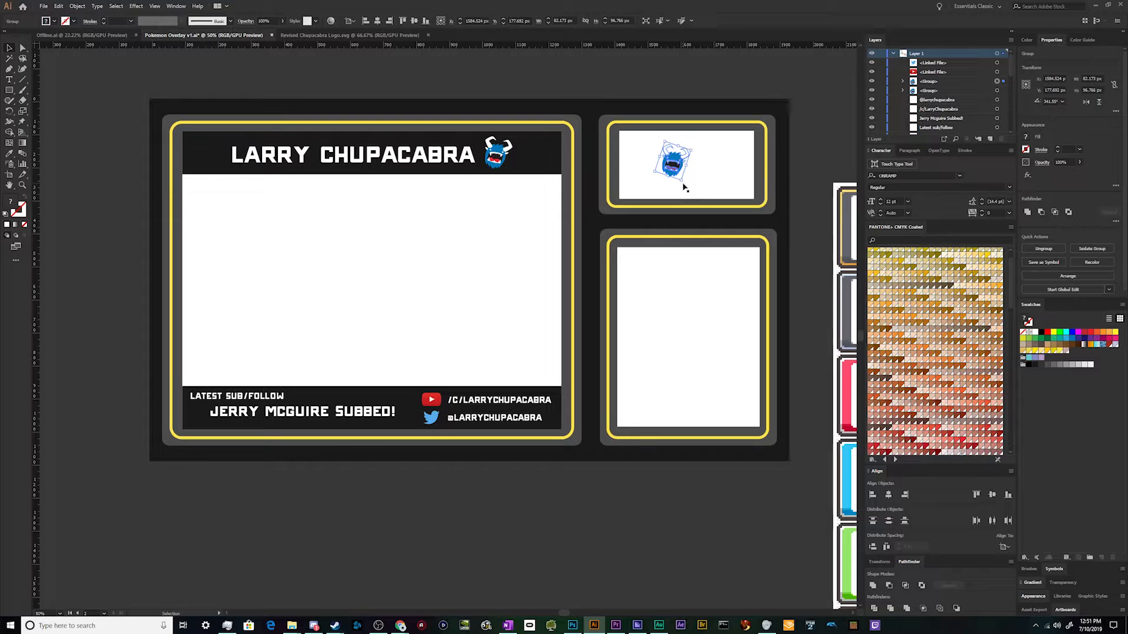
key("ctrl+z")
left_click_drag(499, 165, 686, 168)
left_click_drag(682, 209, 685, 177)
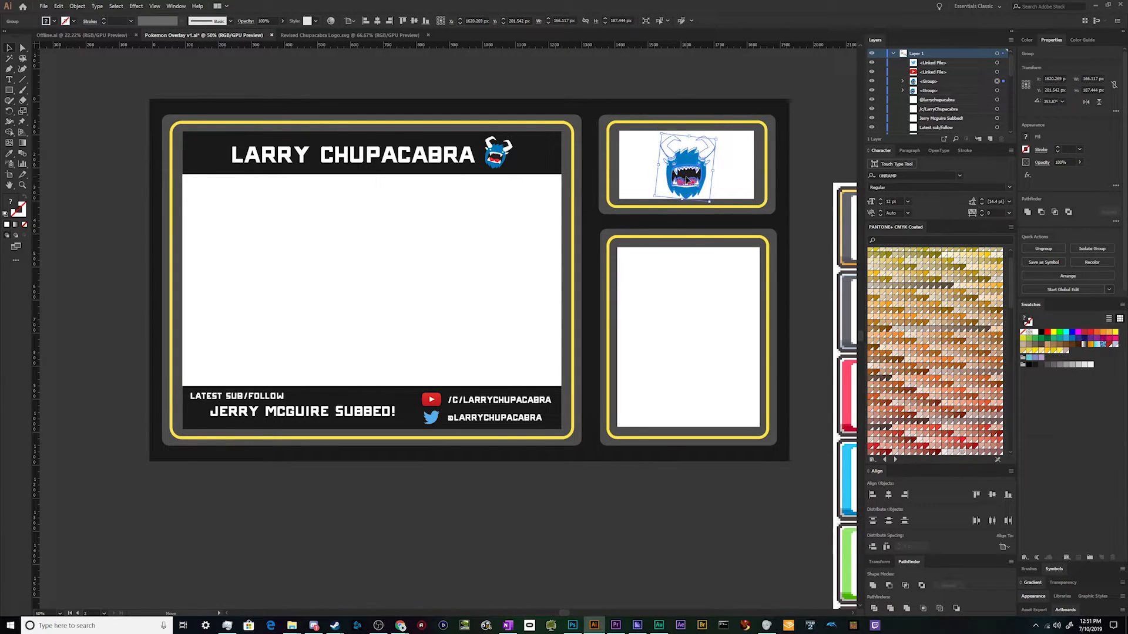
left_click(698, 488)
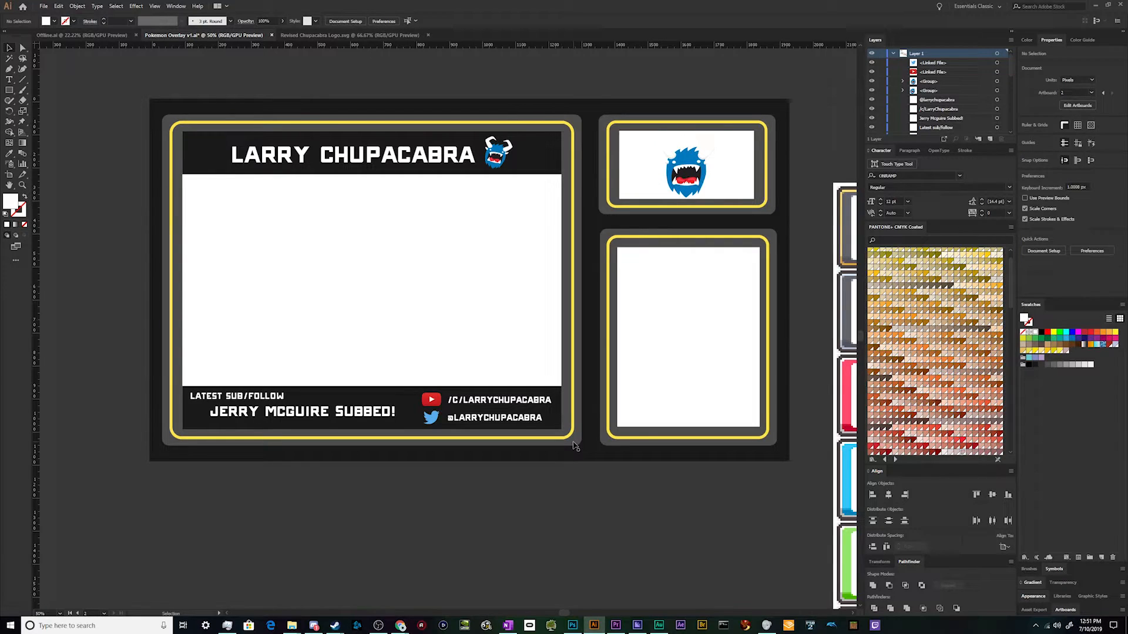
Fill the small white rectangle behind the large logo with medium grey
left_click(722, 176)
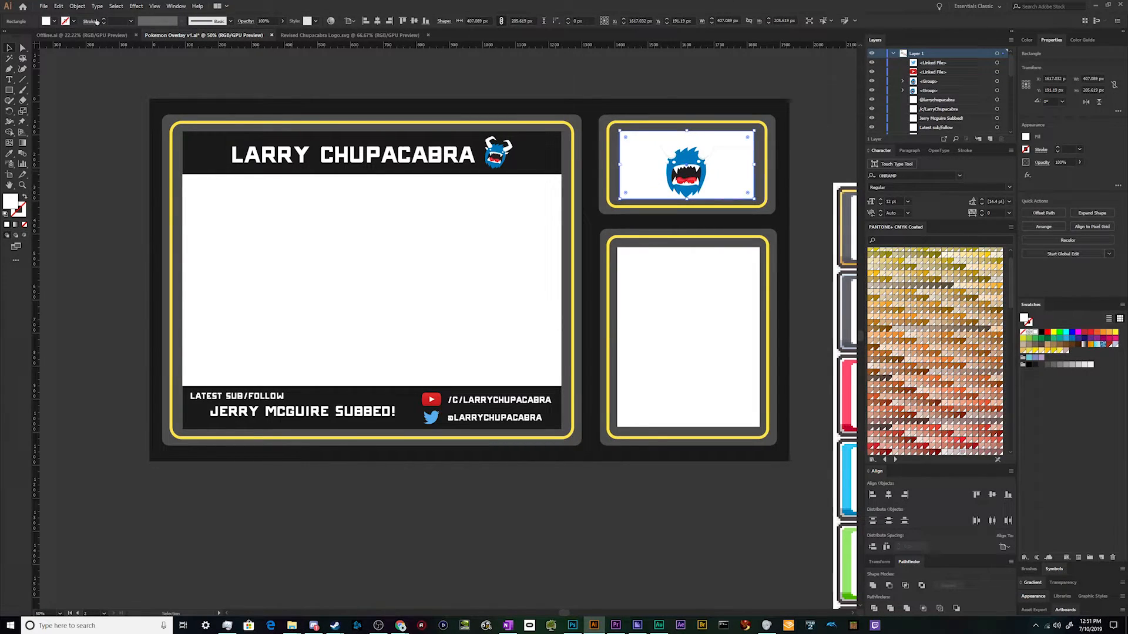
left_click(54, 22)
left_click(37, 73)
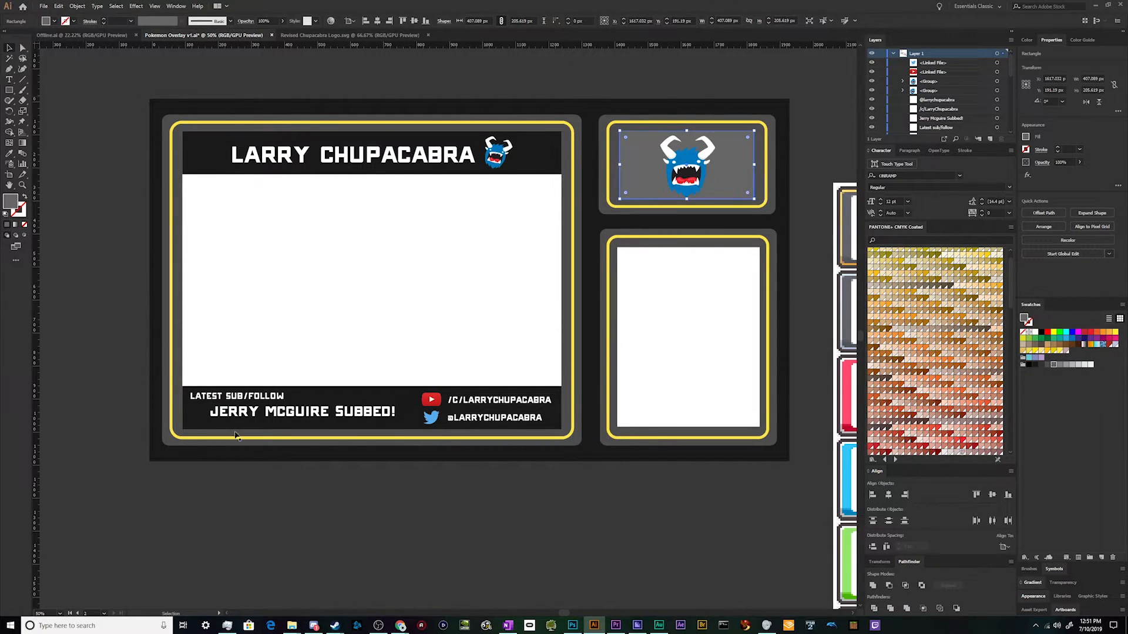
left_click(608, 584)
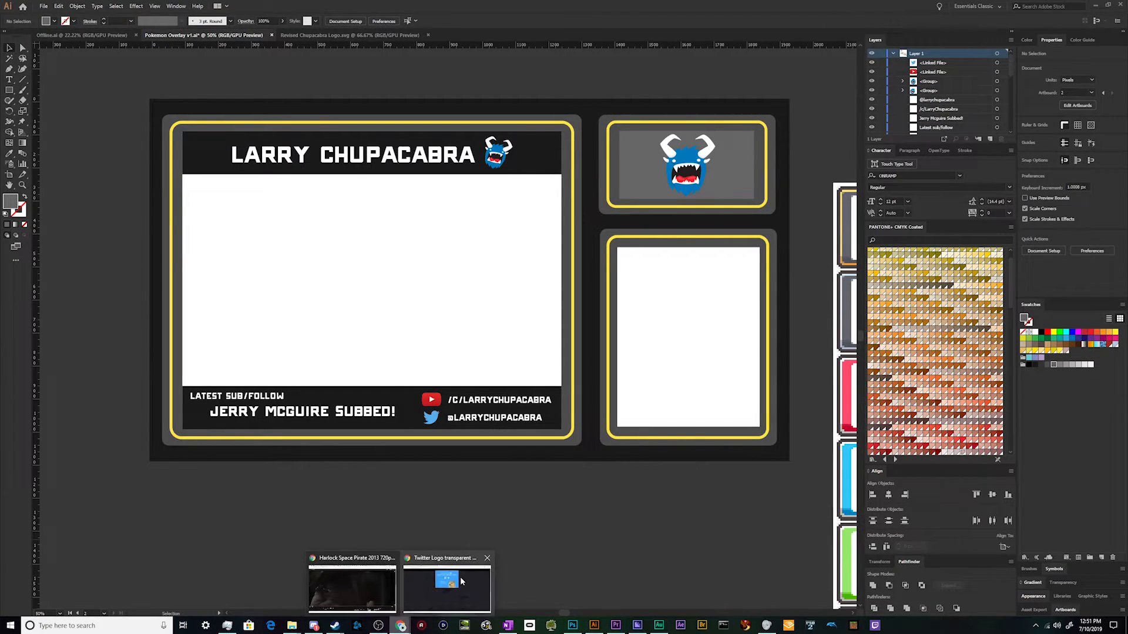
Switch to Chrome and search Google Images for "elite dangerous screenshot" in a new tab
left_click(476, 576)
key("ctrl+t")
type("elite dangerou")
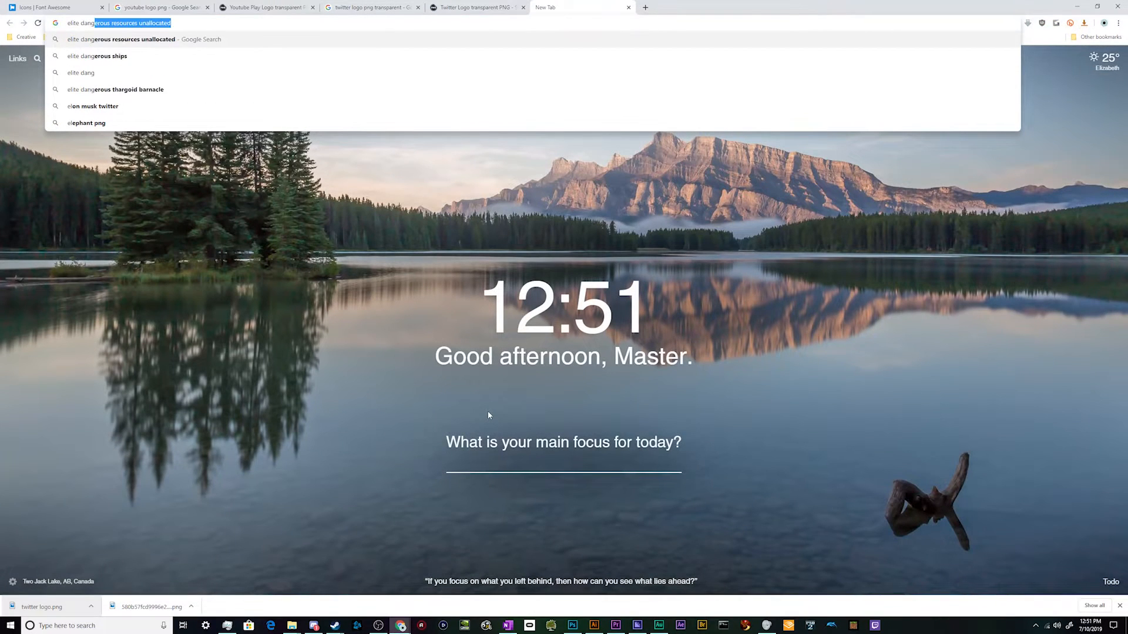
type("s screenshot")
key("Return")
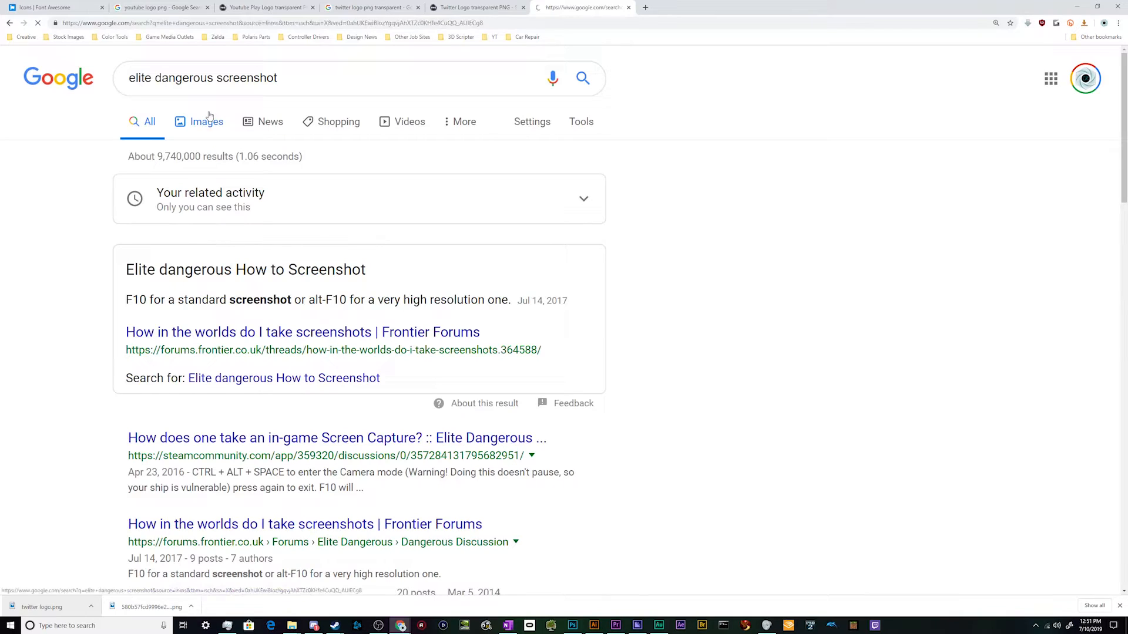
left_click(181, 128)
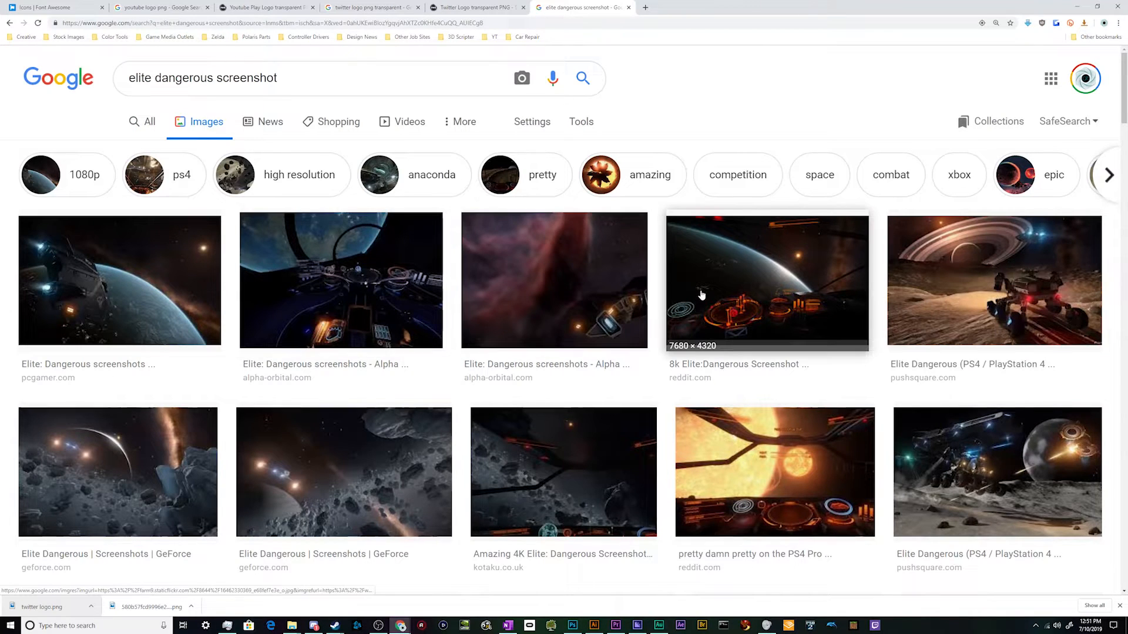
Open the 1920 × 1080 Elite Dangerous spaceship screenshot from pcgamer.com at full size and copy the image
left_click(700, 296)
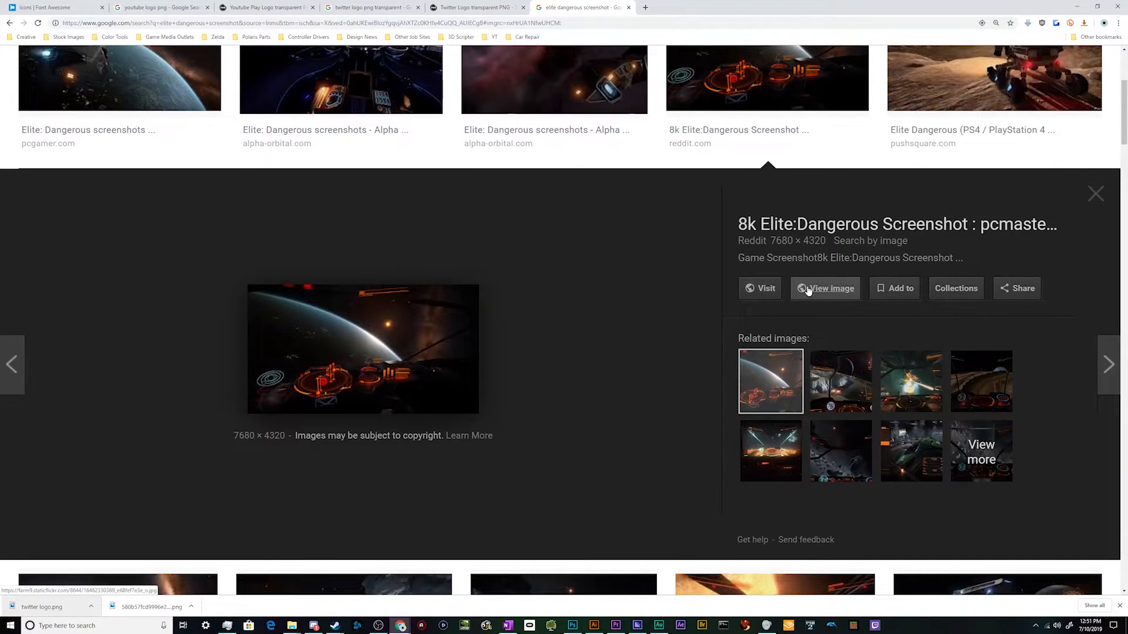
scroll(807, 290, "up", 4)
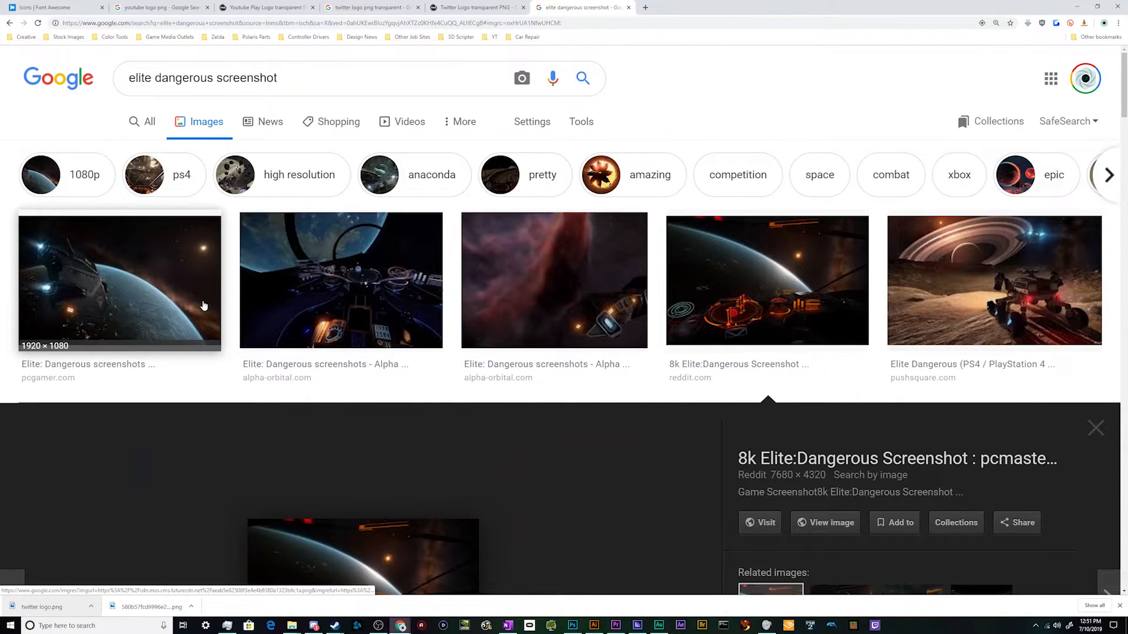
left_click(204, 306)
left_click(818, 279)
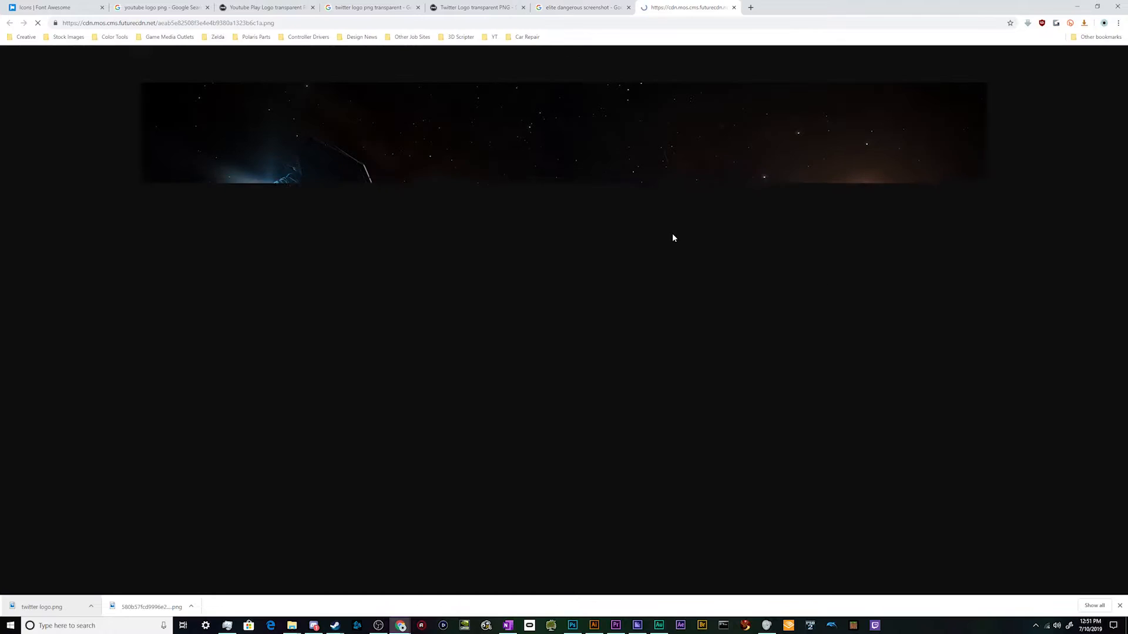
right_click(628, 246)
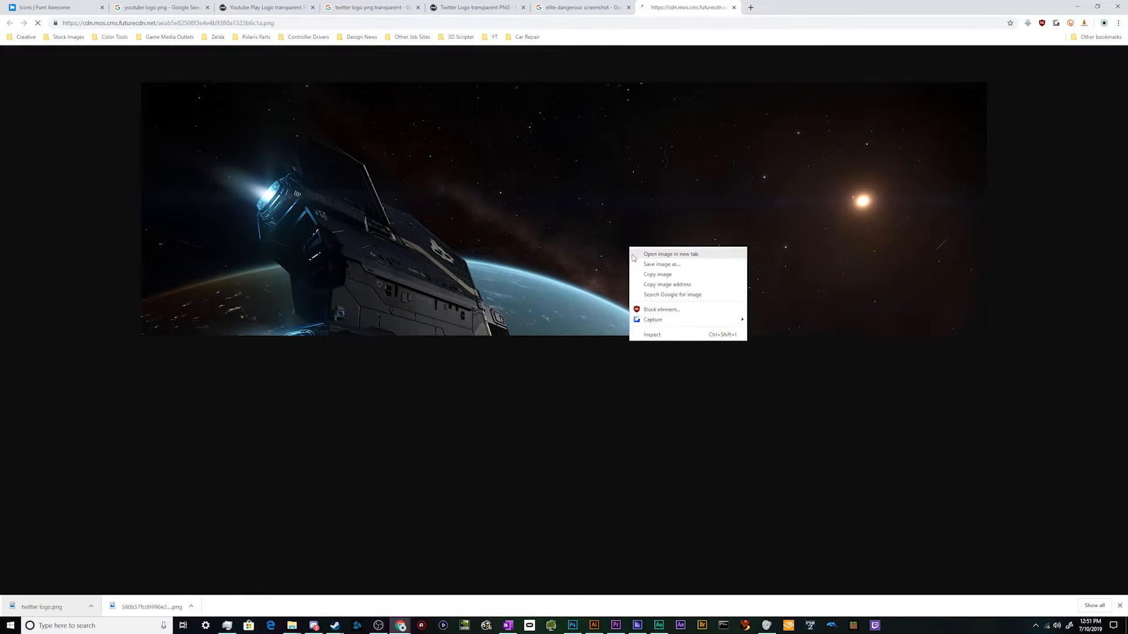
left_click(685, 284)
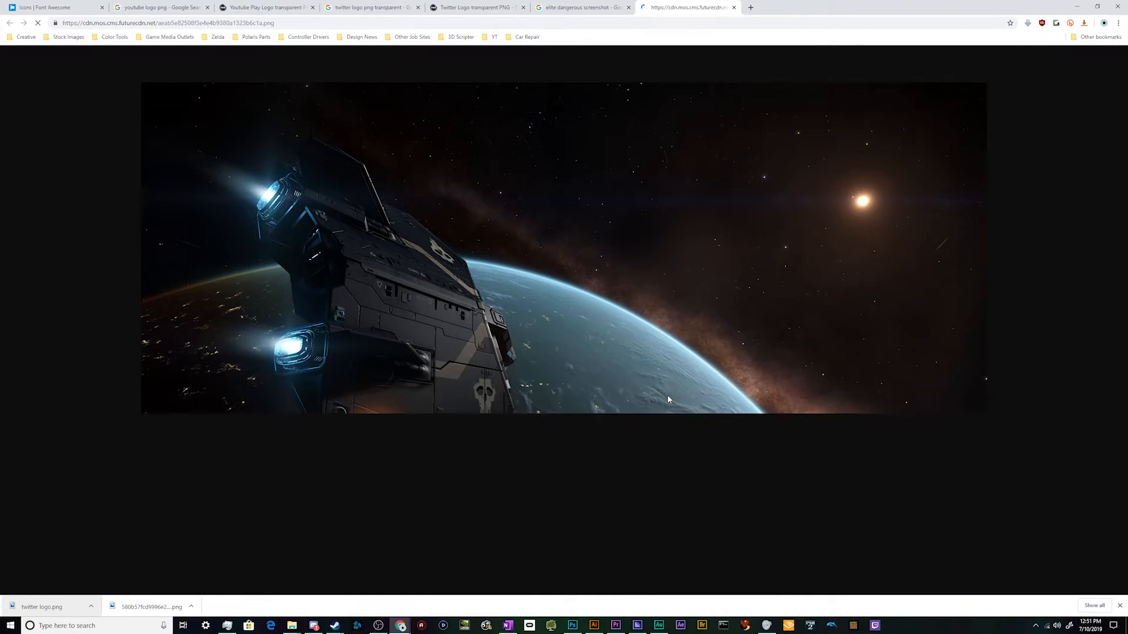
right_click(542, 333)
left_click(575, 361)
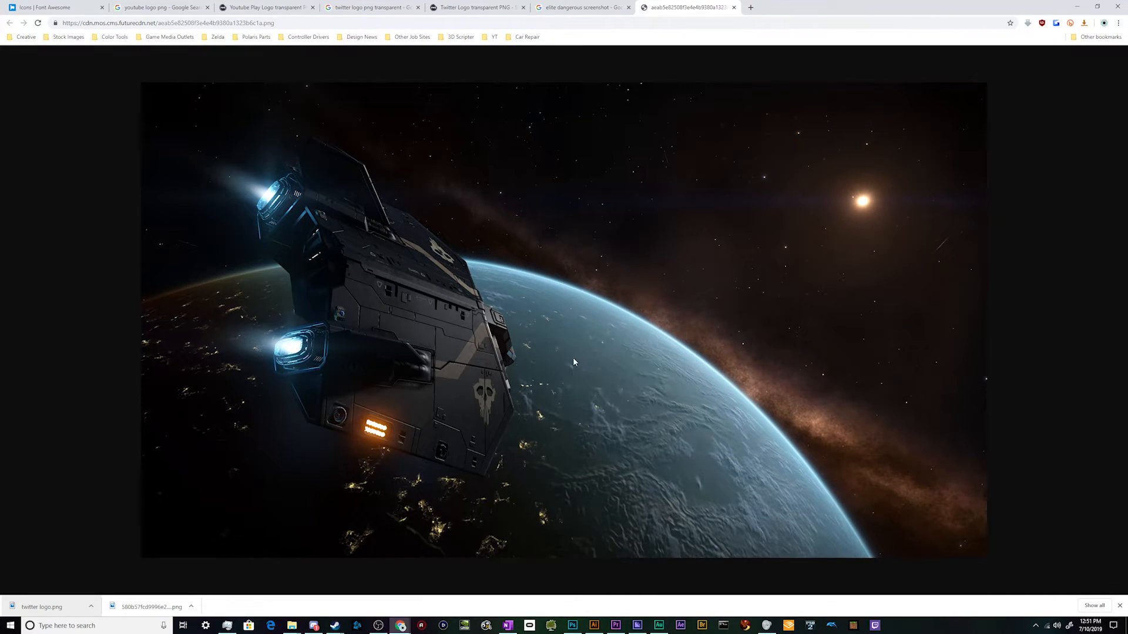
Paste the screenshot into the Illustrator overlay and scale it to about 1149 × 642 px so it covers the main white panel
left_click(592, 625)
key("ctrl+v")
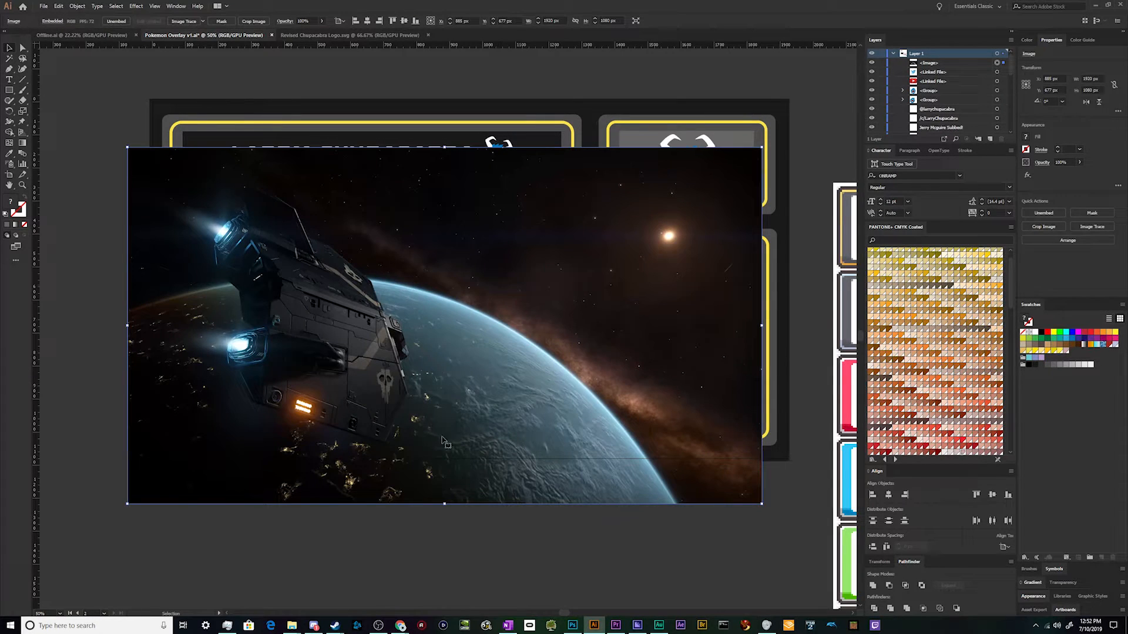
left_click_drag(445, 504, 381, 306)
left_click_drag(523, 367, 561, 387)
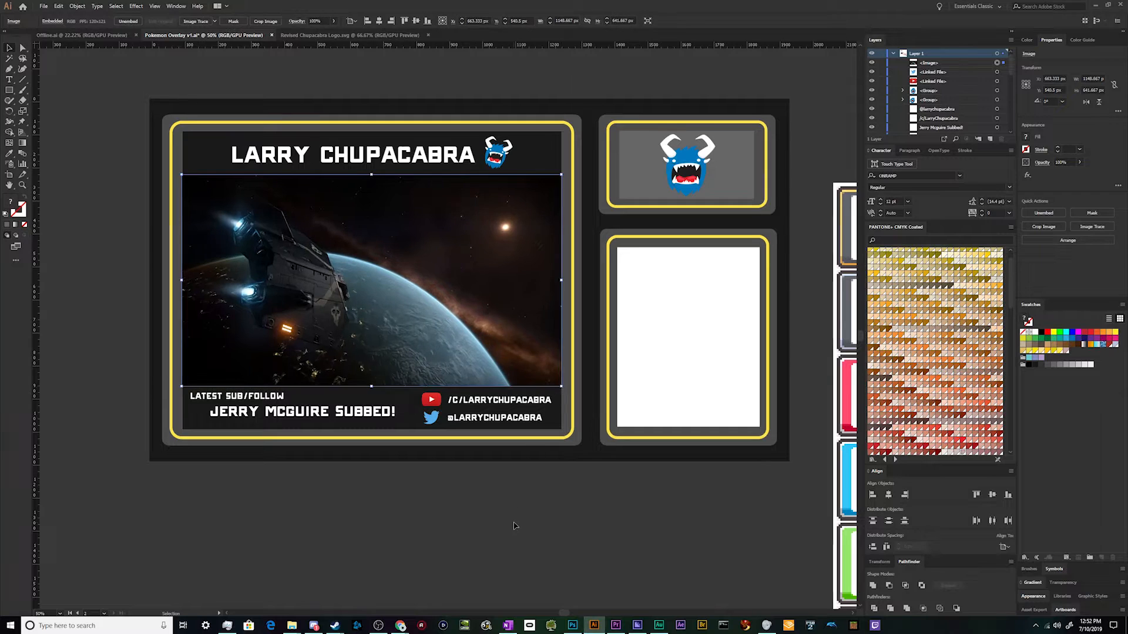
left_click(444, 574)
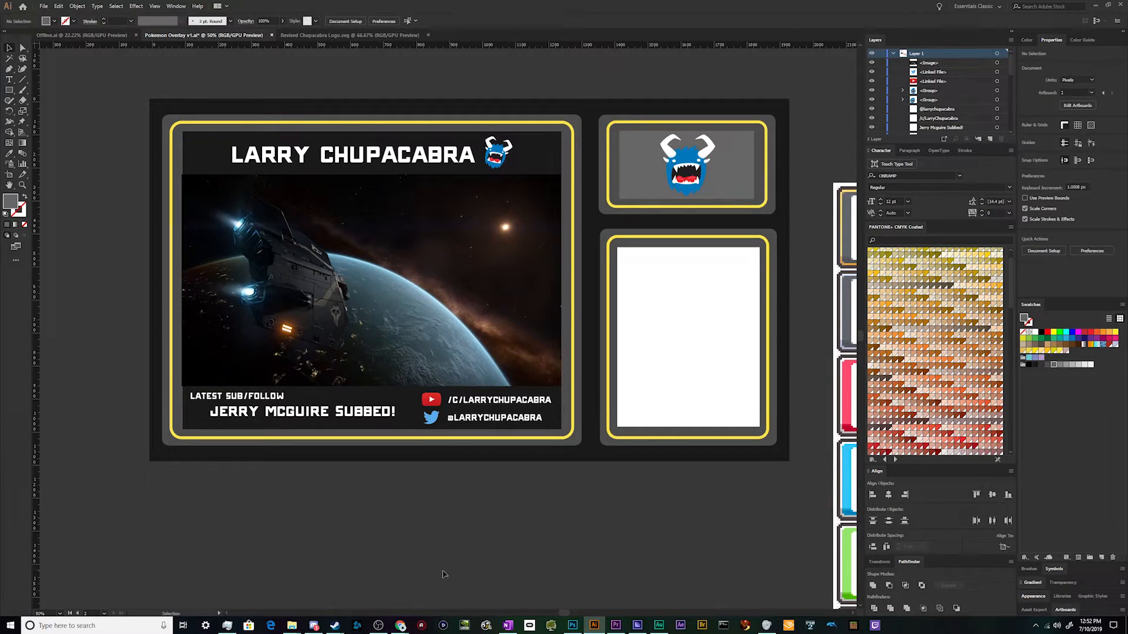
Extend the pasted screenshot's left edge to the white panel's edge, making the image about 1146.6 px wide
left_click(206, 281)
left_click_drag(186, 280, 187, 280)
scroll(151, 229, "up", 5)
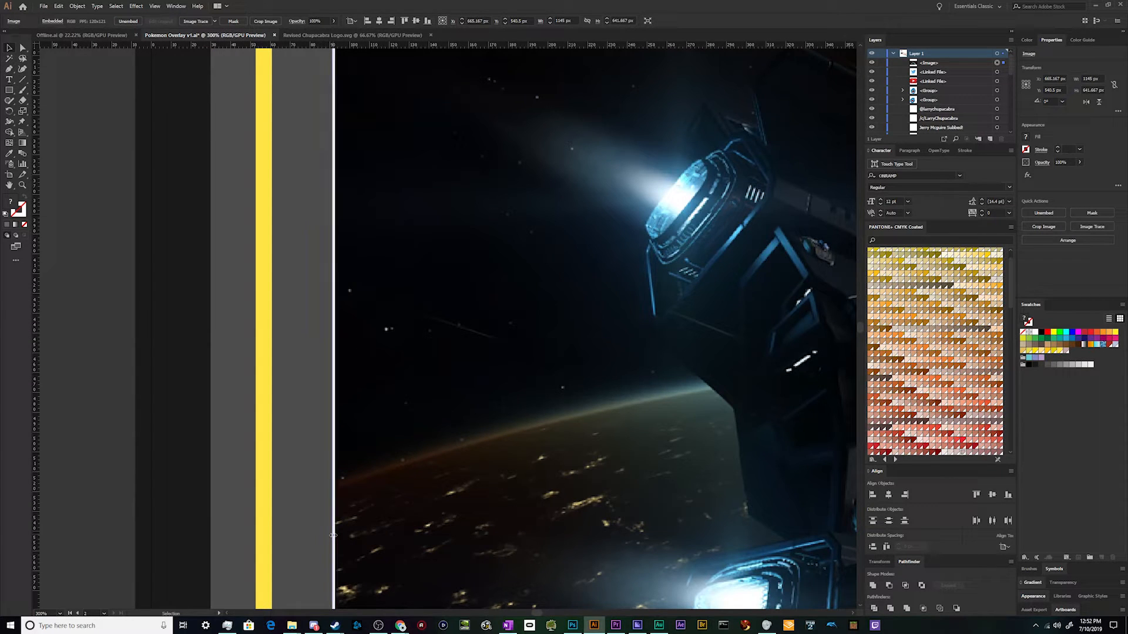
left_click_drag(333, 536, 330, 536)
scroll(330, 535, "down", 6)
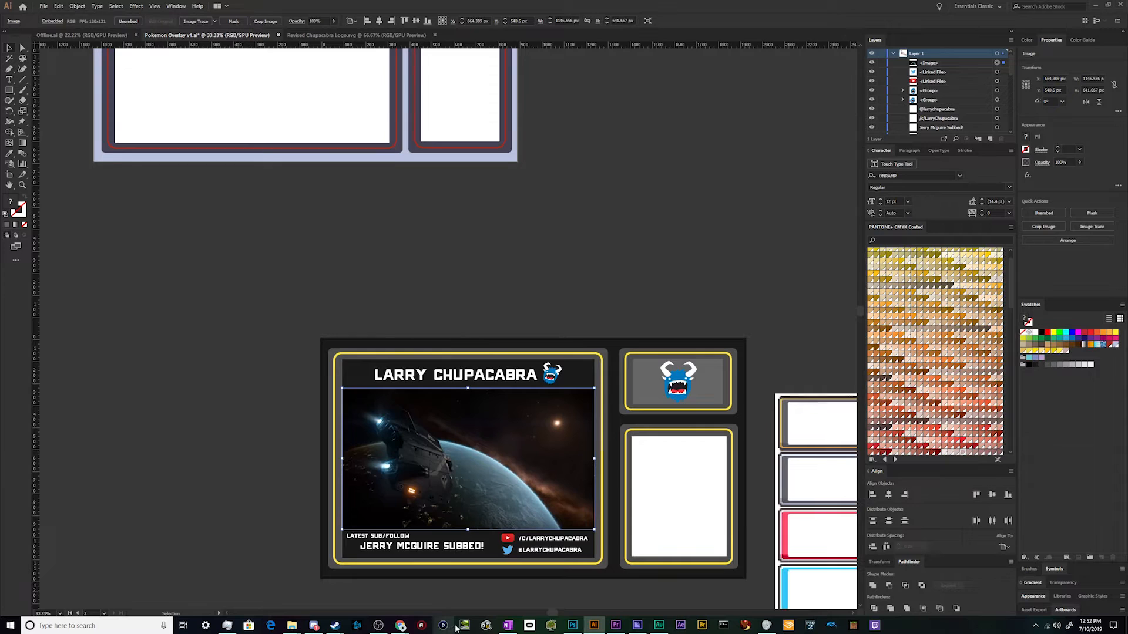
left_click(459, 596)
scroll(464, 564, "down", 2)
scroll(433, 525, "up", 2)
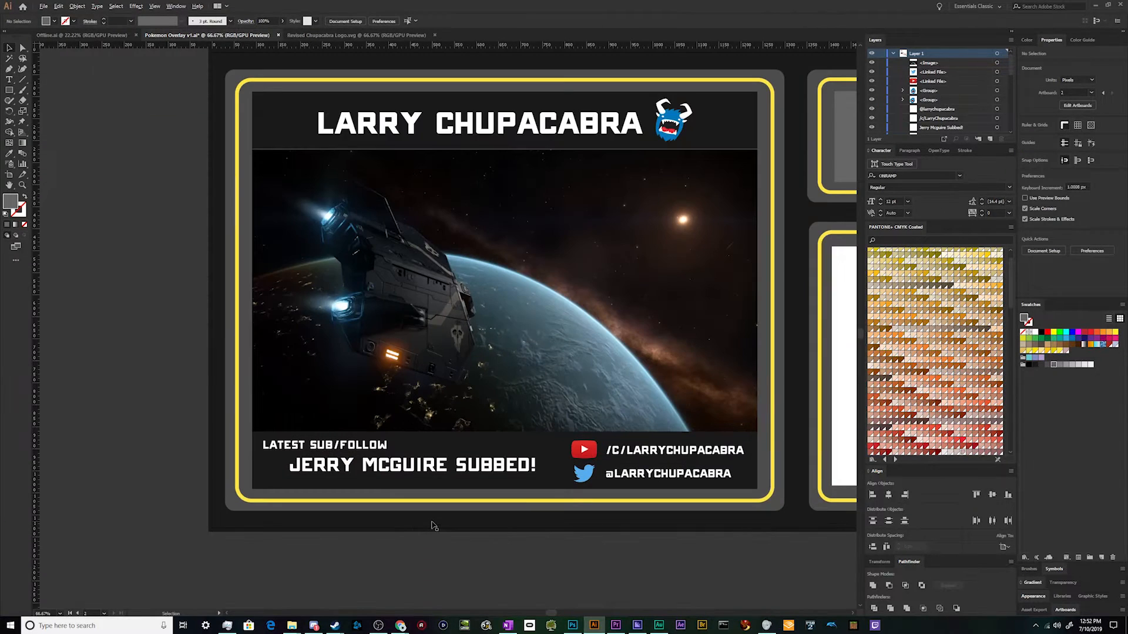
scroll(433, 524, "down", 2)
scroll(448, 549, "up", 1)
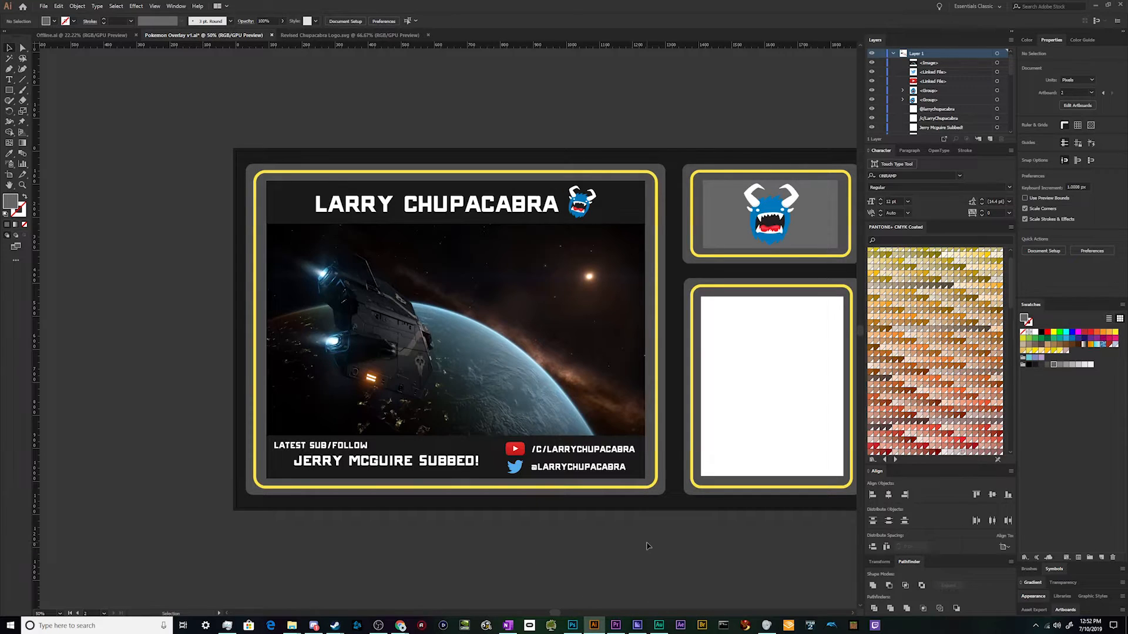
scroll(647, 546, "right", 5)
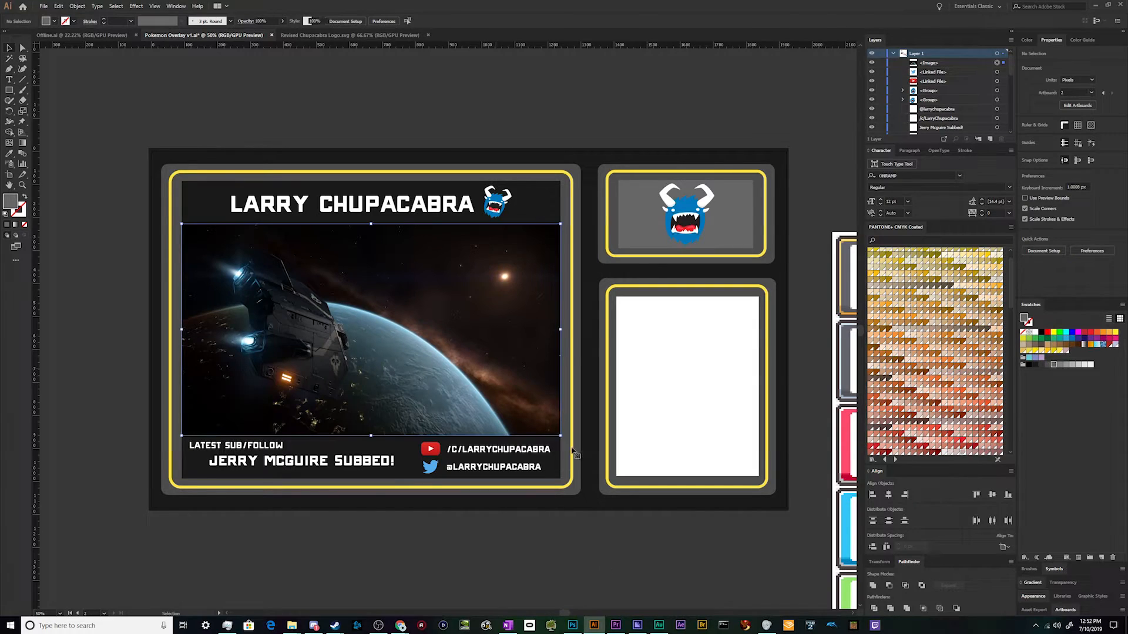
Delete the large logo from the small upper frame and fill the rectangle behind it with white
left_click(461, 340)
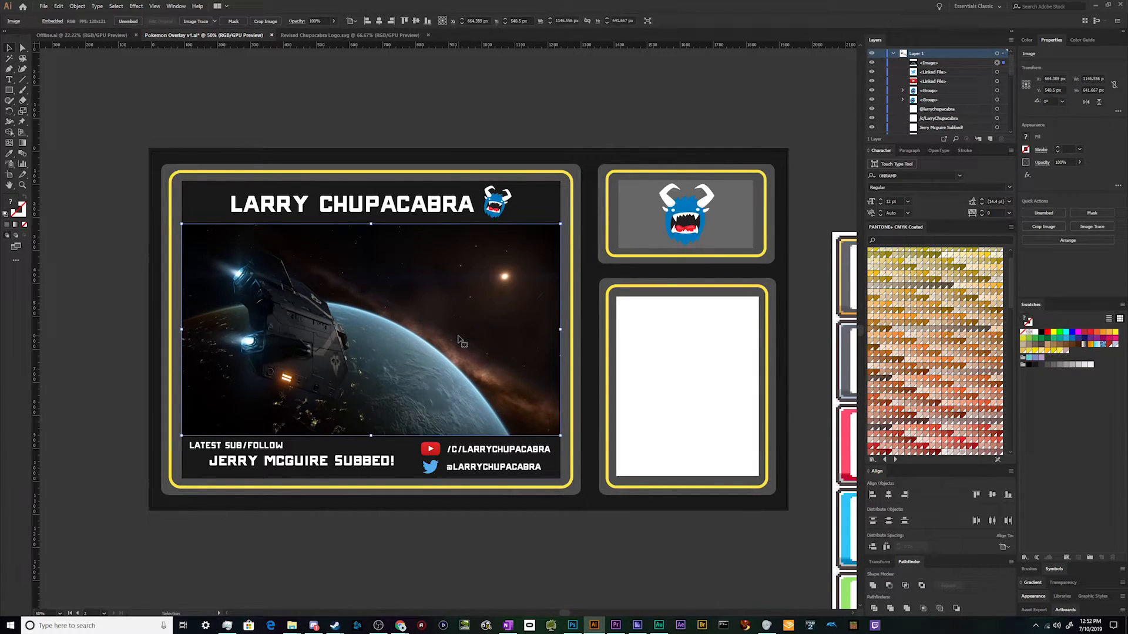
left_click(686, 212)
key("Delete")
left_click(682, 212)
left_click(55, 22)
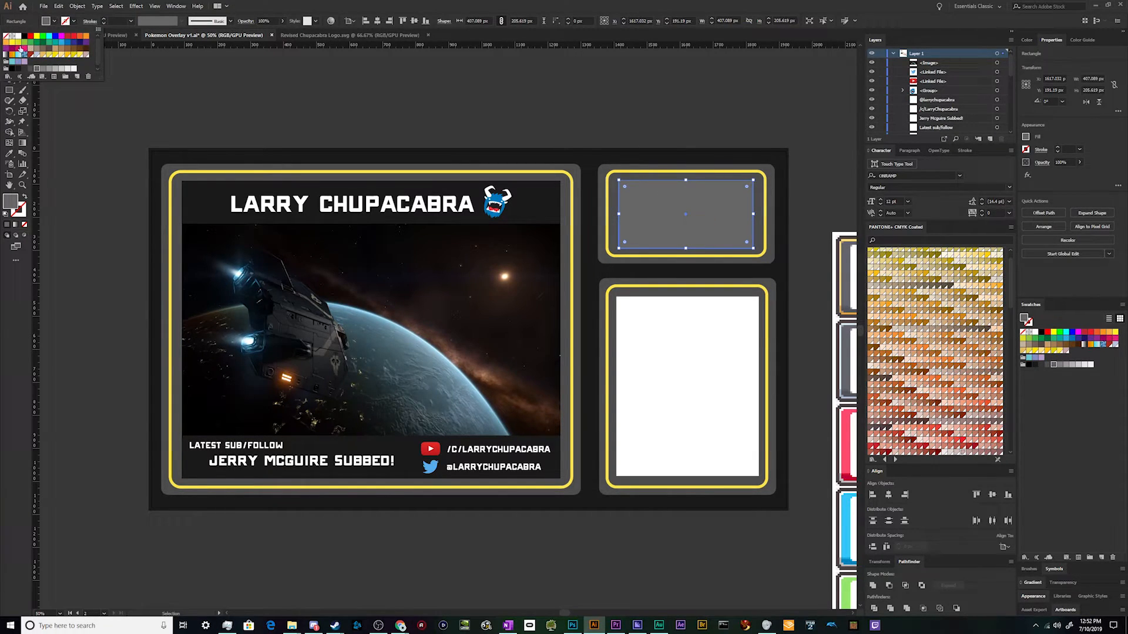
left_click(18, 36)
left_click(209, 133)
Delete the spaceship screenshot and move the channel title with its small logo above the overlay artboard
left_click(340, 303)
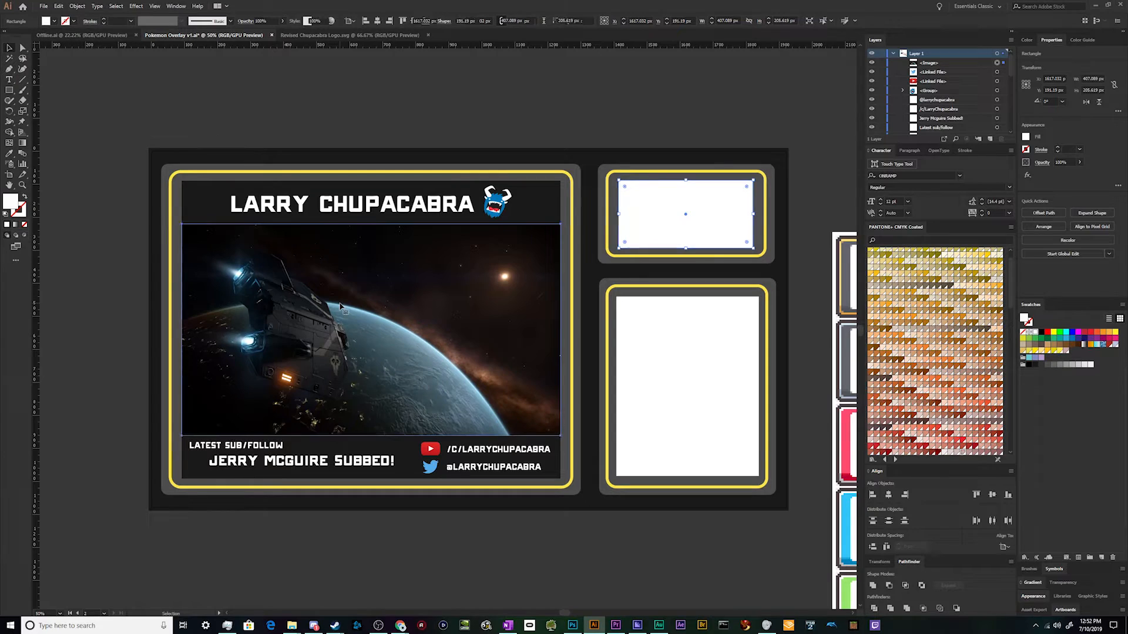
key("Delete")
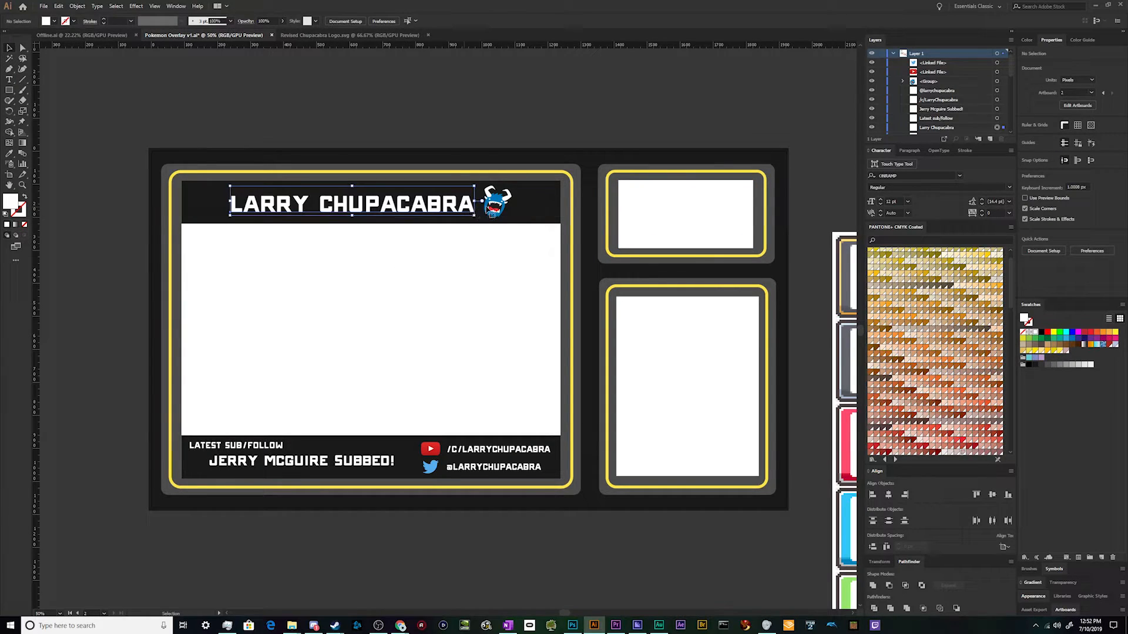
left_click(464, 211)
left_click(498, 196, "shift")
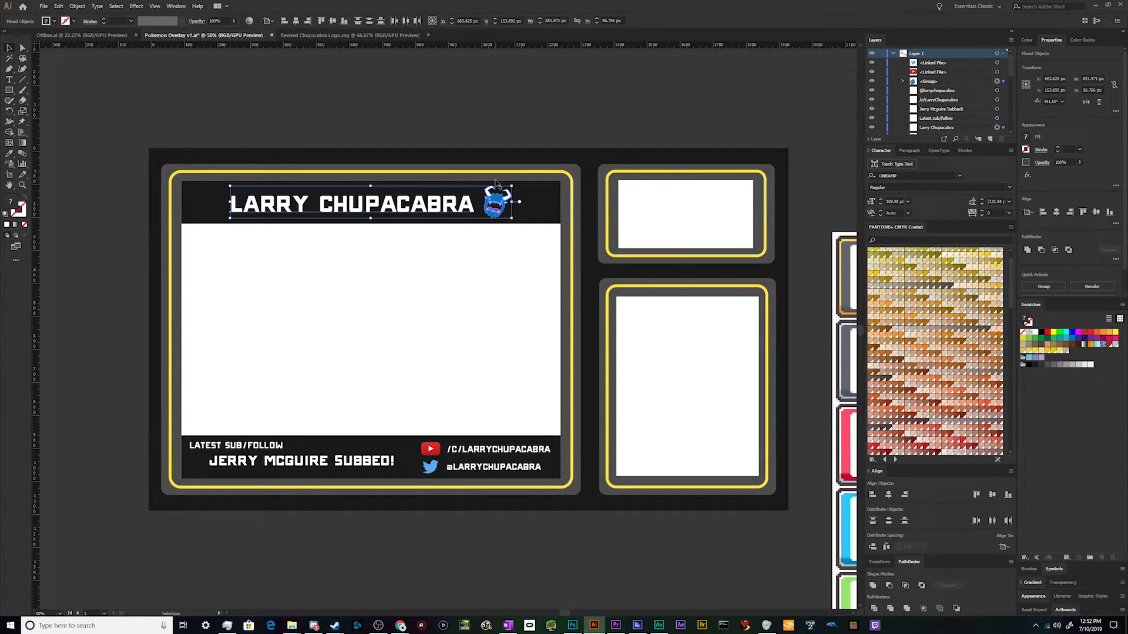
left_click_drag(498, 201, 494, 119)
Move the sub/follow text and the YouTube and Twitter handles with their icons below the overlay artboard
left_click(486, 448)
left_click(479, 470, "shift")
left_click(433, 465, "shift")
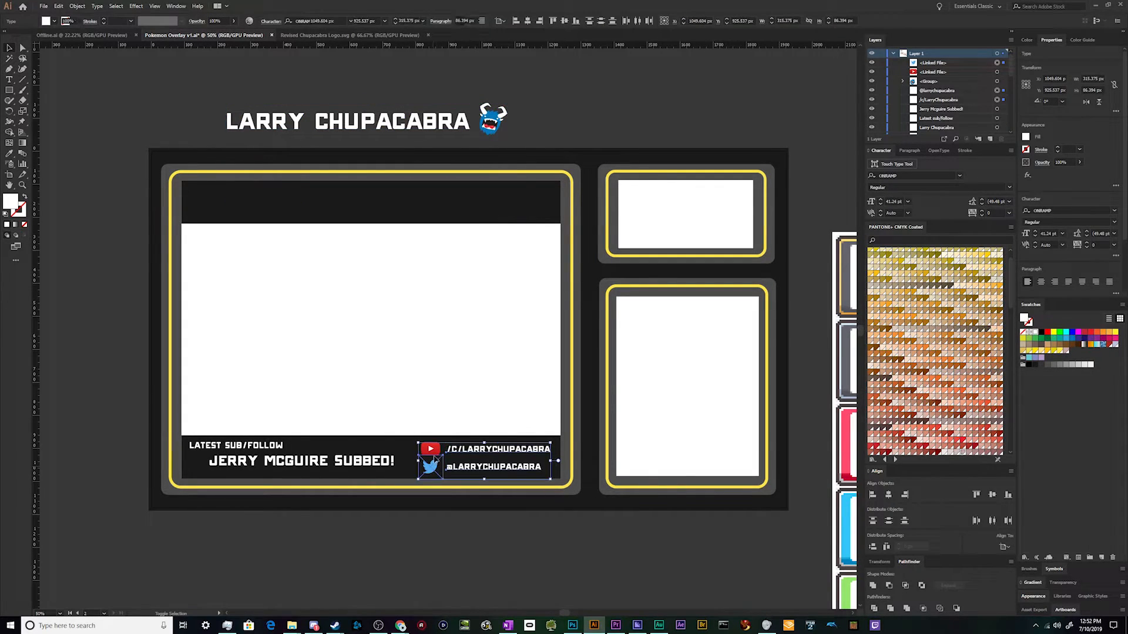
left_click(361, 464, "shift")
left_click(266, 448, "shift")
left_click_drag(265, 447, 279, 562)
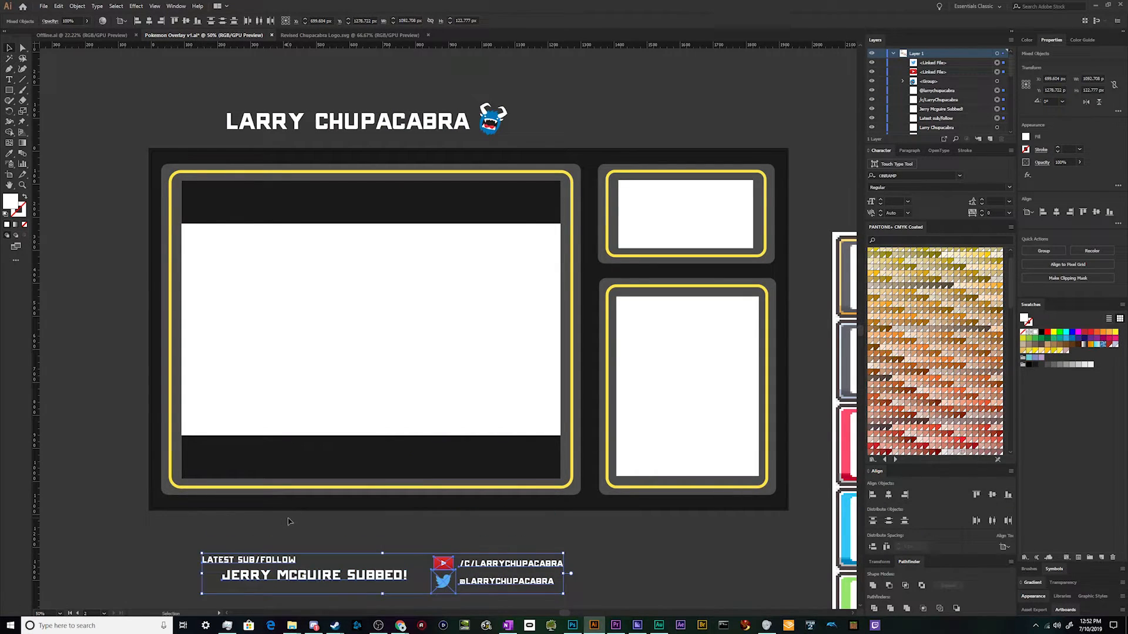
left_click(288, 521)
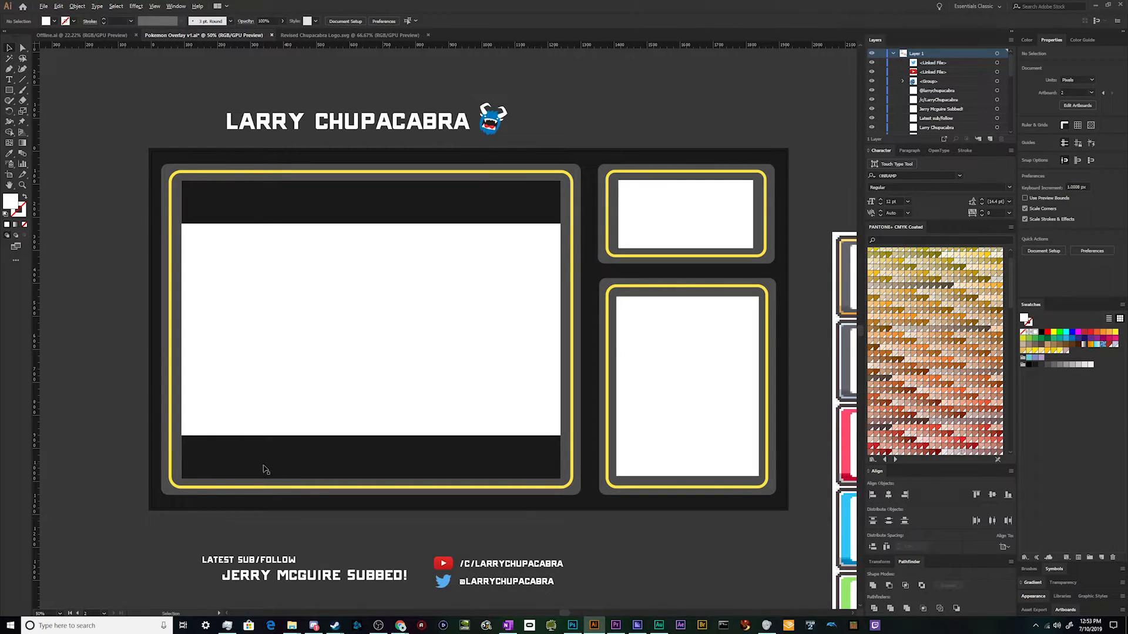
Nudge the lower dark bar's left edge to line up with the white panel, making the bar about 1146.24 px wide
scroll(247, 422, "up", 6)
scroll(152, 414, "down", 5)
scroll(43, 448, "up", 6)
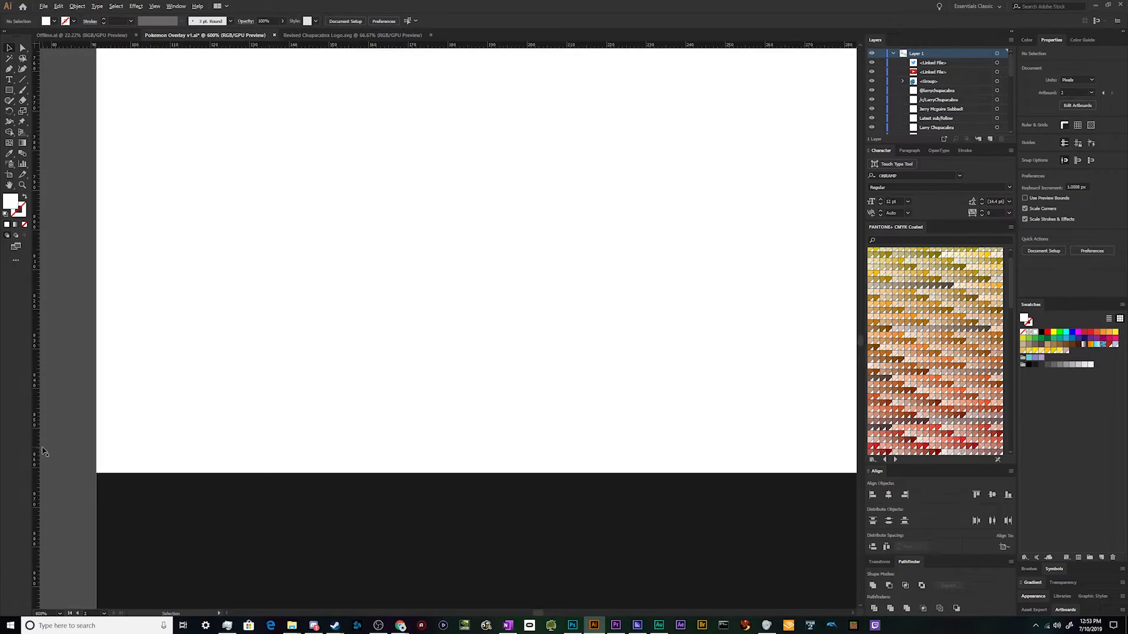
scroll(95, 488, "up", 8)
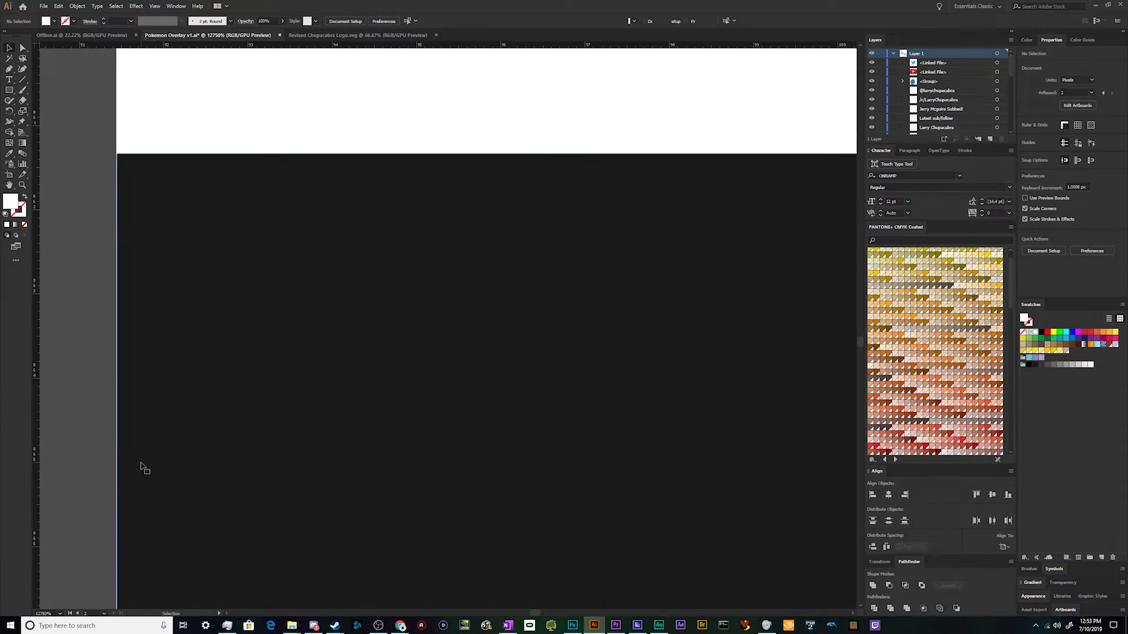
left_click(141, 467)
scroll(122, 500, "down", 6)
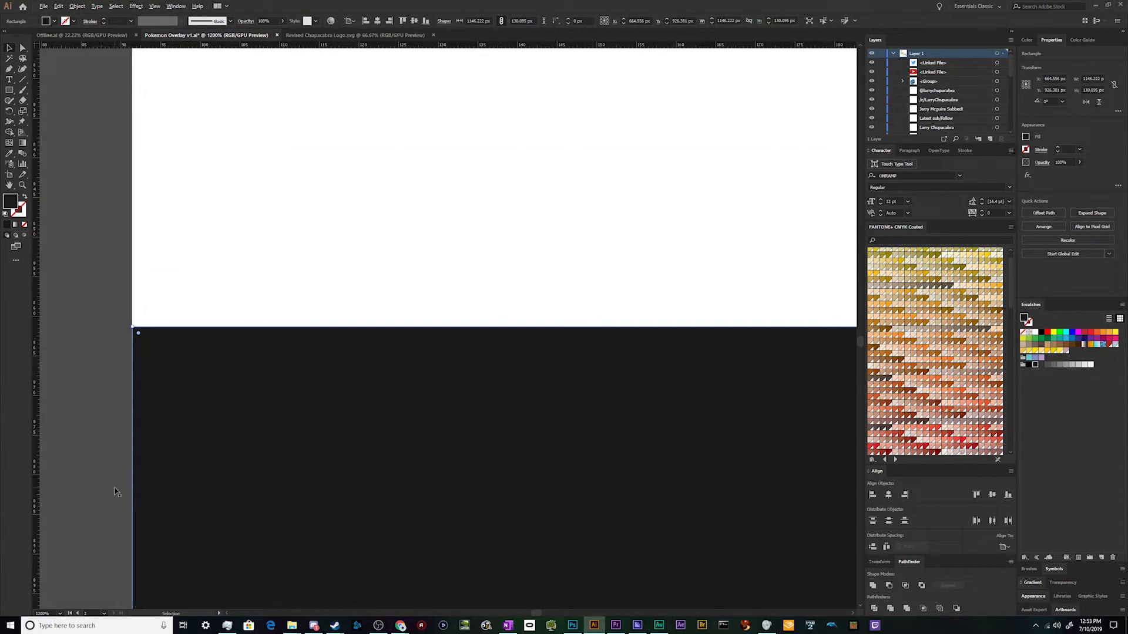
scroll(114, 492, "down", 2)
scroll(111, 493, "down", 5)
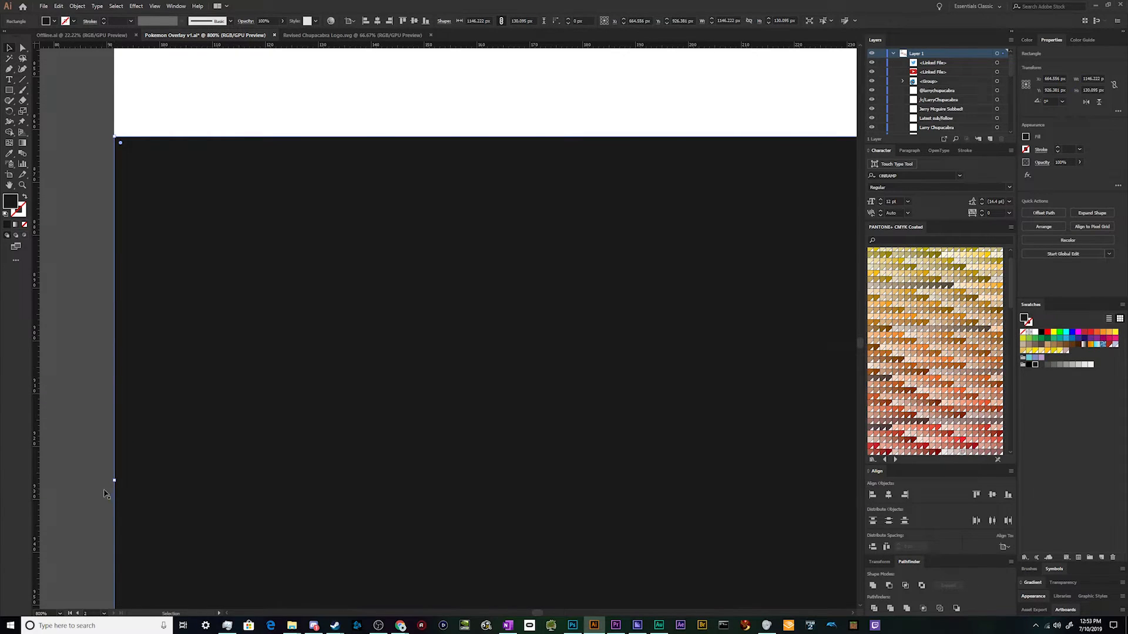
scroll(107, 493, "up", 6)
mouse_move(227, 288)
left_mouse_down()
mouse_move(254, 283)
mouse_move(228, 296)
left_mouse_up()
scroll(280, 290, "down", 8)
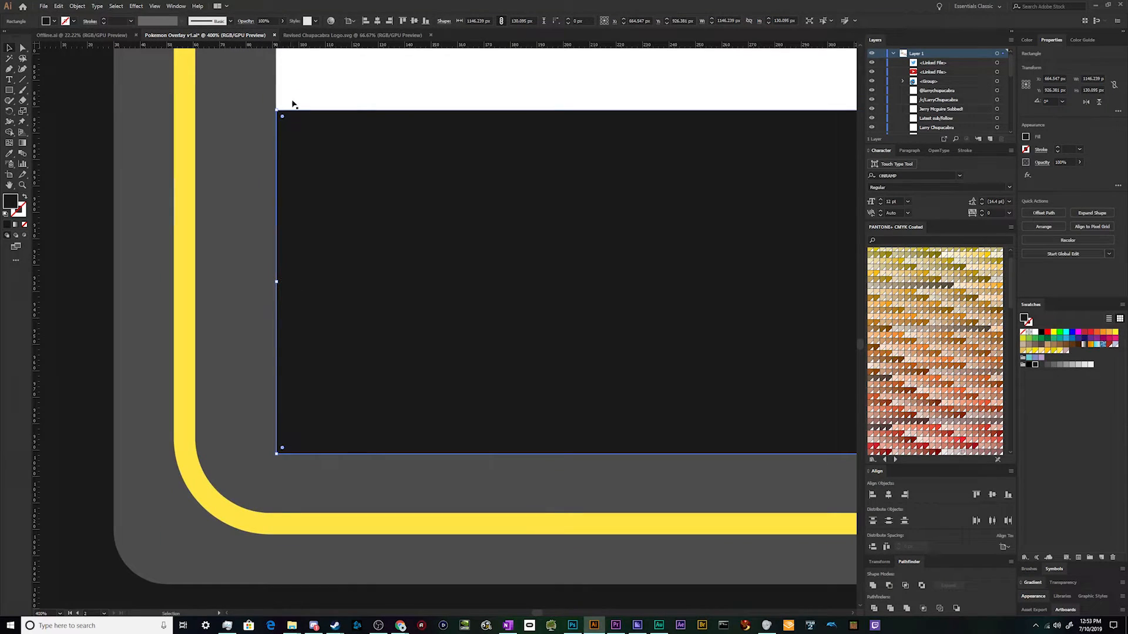
left_click(291, 110)
scroll(509, 308, "down", 5)
left_click(509, 309)
Inspect the cleared overlay, including the upper dark bar's edge against the grey frame
scroll(584, 294, "down", 3)
scroll(712, 297, "up", 2)
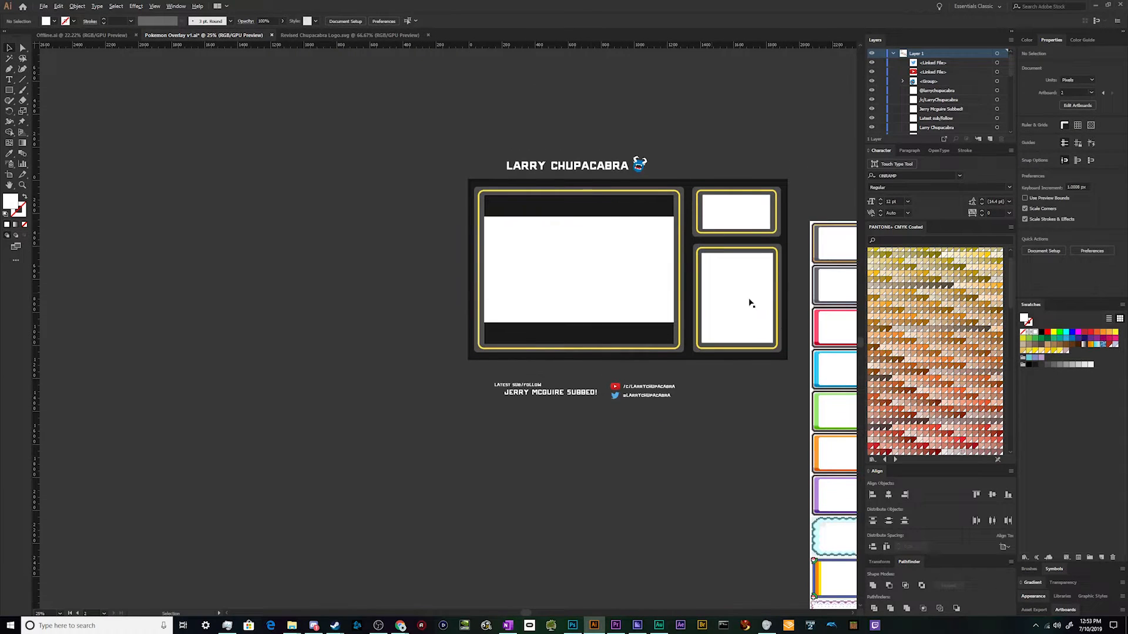
scroll(766, 308, "up", 3)
scroll(558, 243, "up", 2)
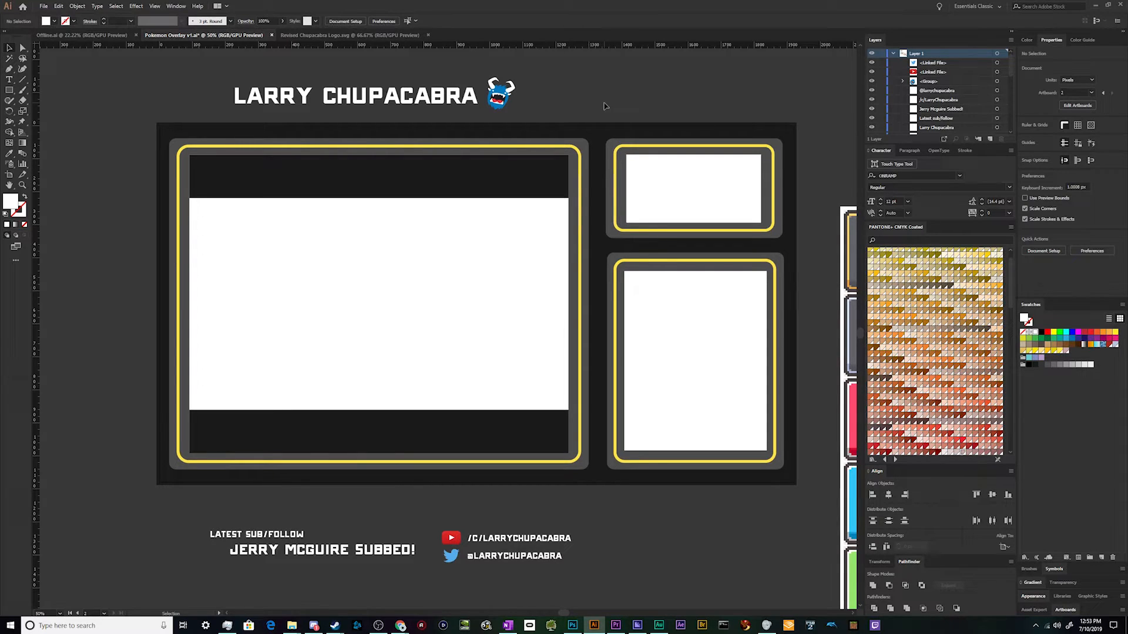
scroll(201, 131, "up", 4)
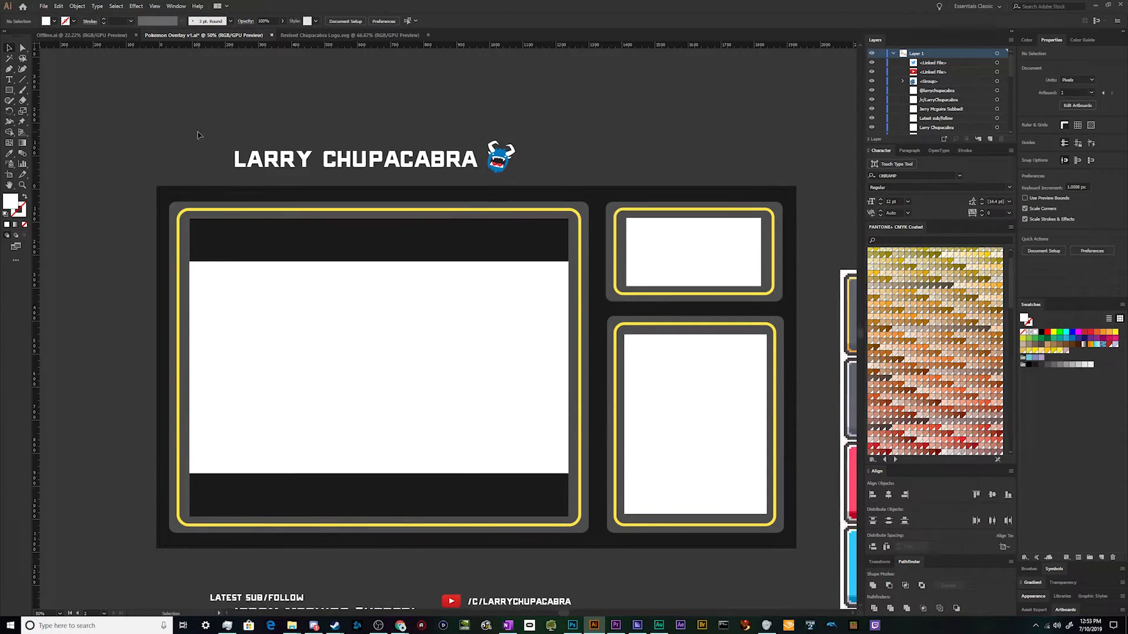
scroll(509, 356, "up", 2)
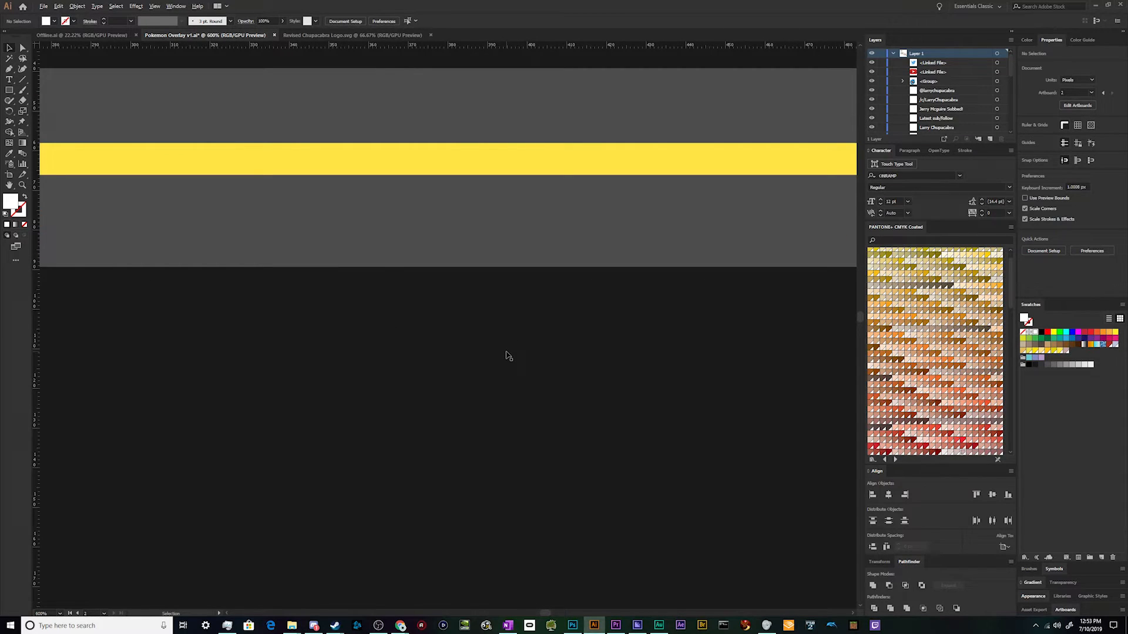
scroll(509, 357, "down", 8)
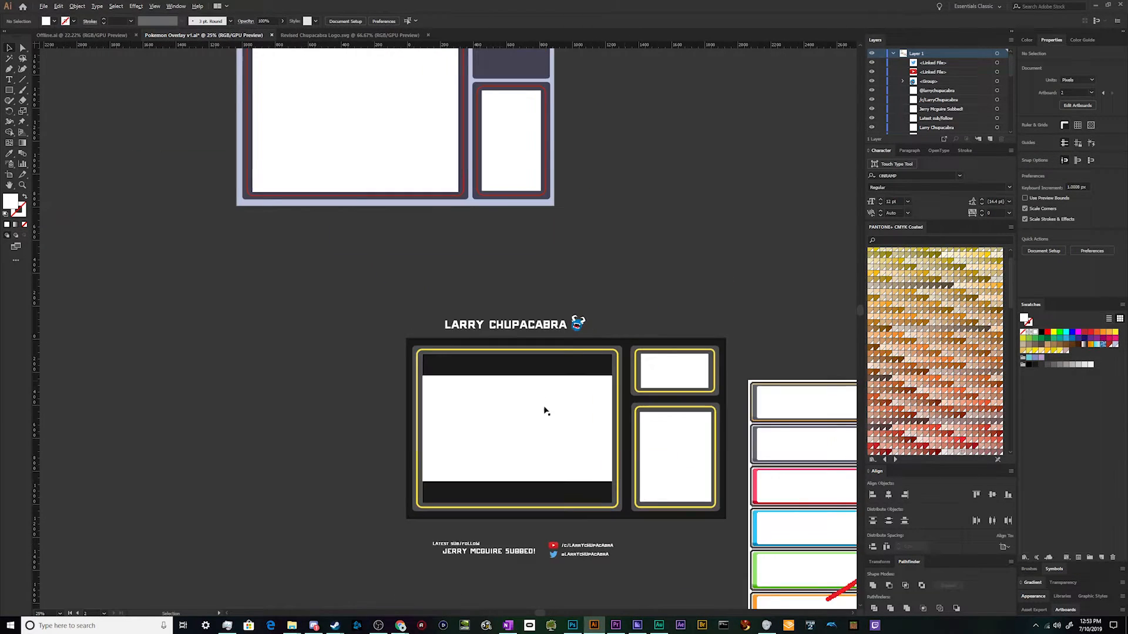
scroll(687, 510, "up", 2)
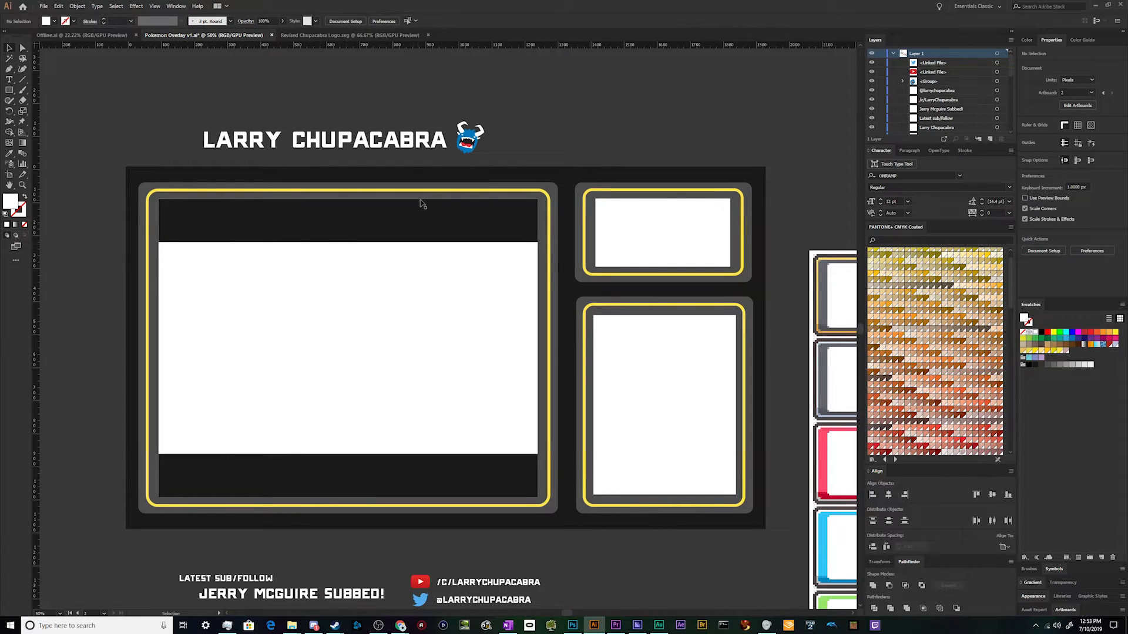
Start an Export As of the overlay and browse to the 7_Tutorial.FILES folder within YOUTUBE FILES on Space (D:)
left_click(44, 6)
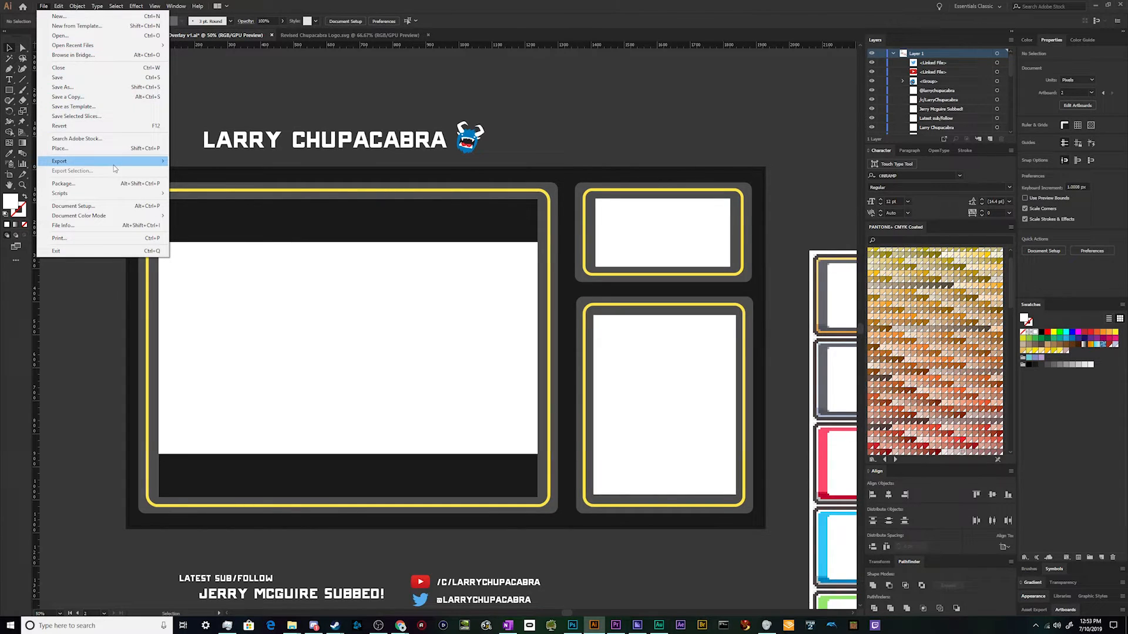
mouse_move(113, 163)
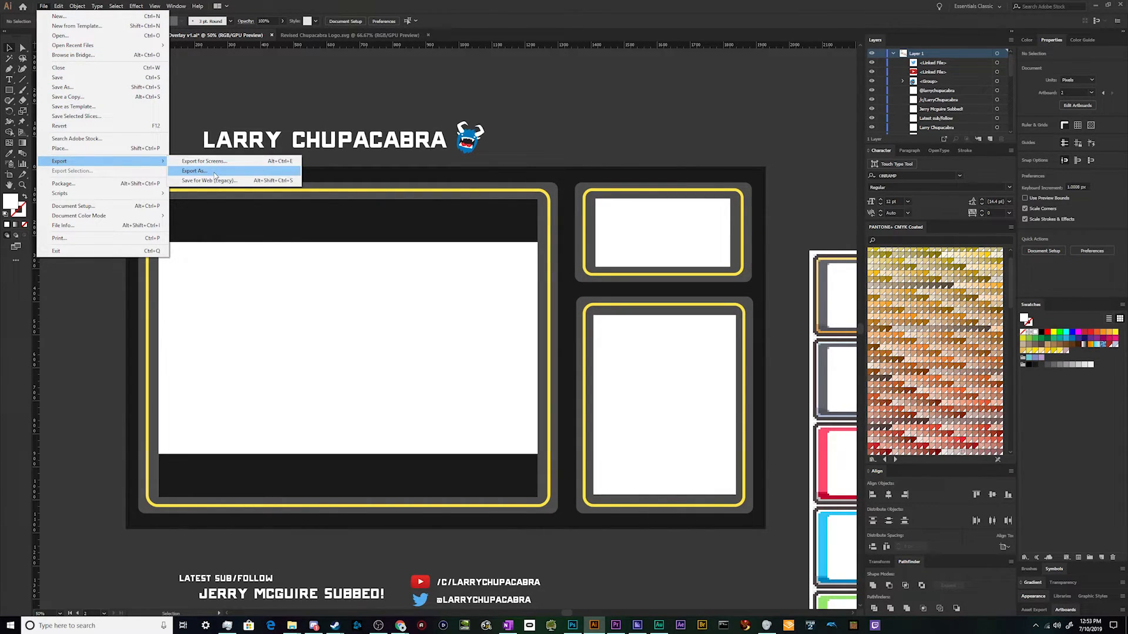
left_click(215, 174)
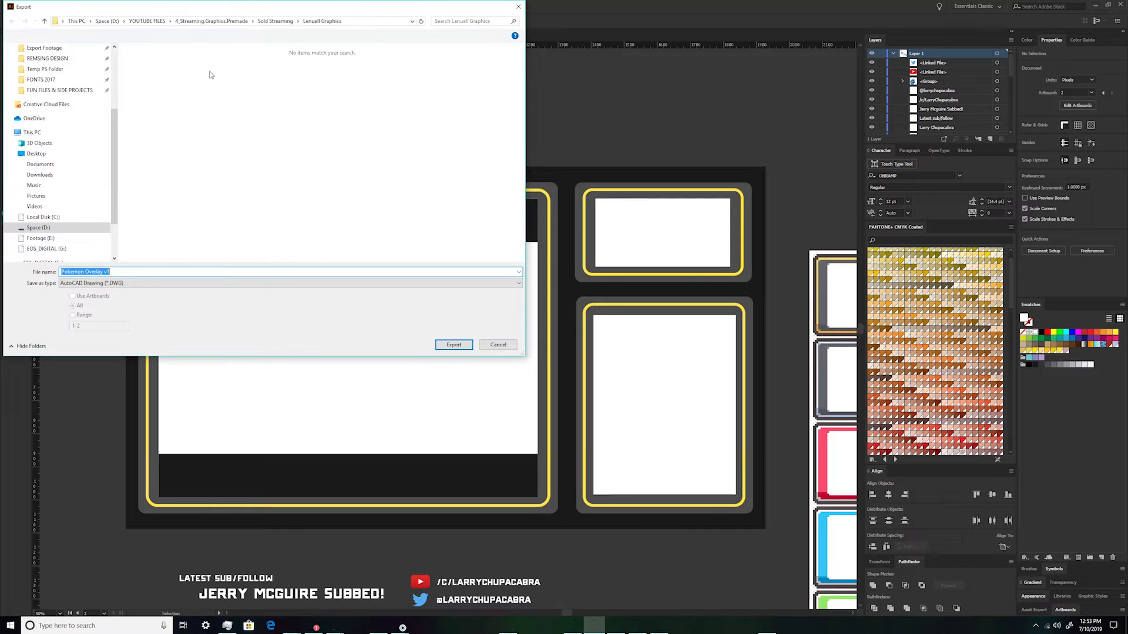
mouse_move(222, 16)
left_mouse_down()
mouse_move(376, 76)
mouse_move(429, 134)
left_mouse_up()
left_click(353, 143)
double_click(360, 238)
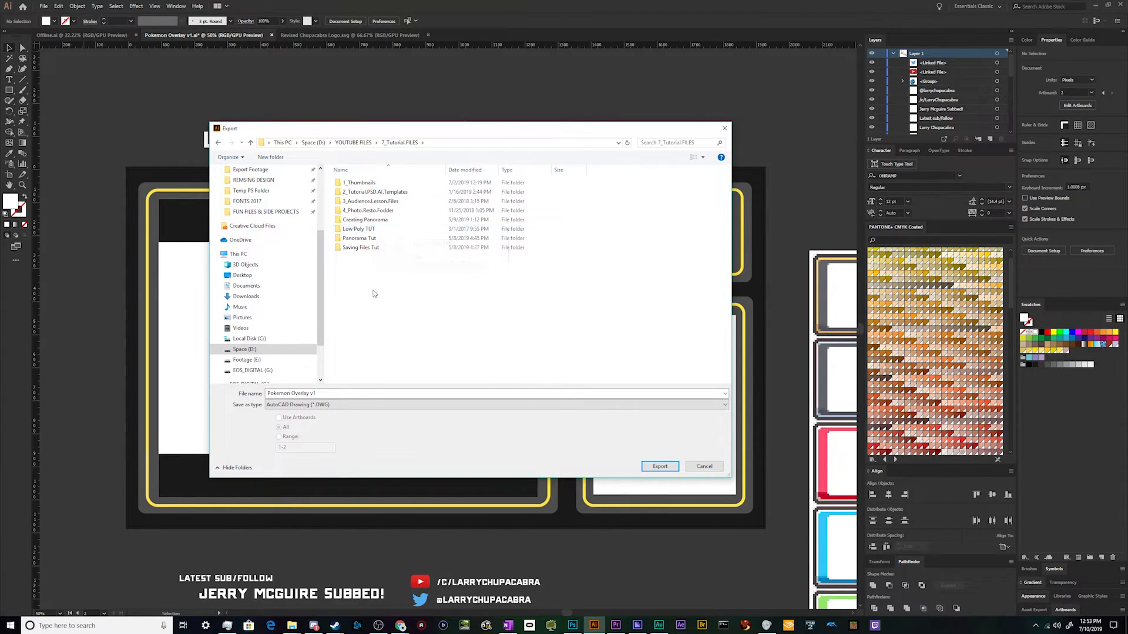
Create a folder named 5_Sample.Tut.Files in 7_Tutorial.FILES and open it as the export destination
left_click(270, 157)
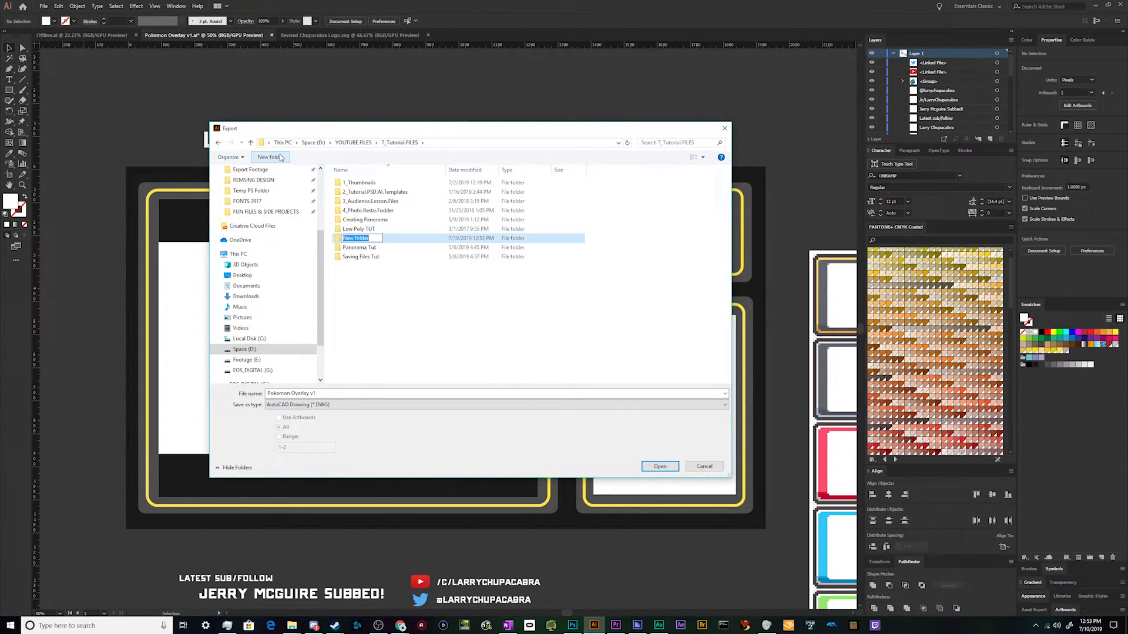
type("5_San")
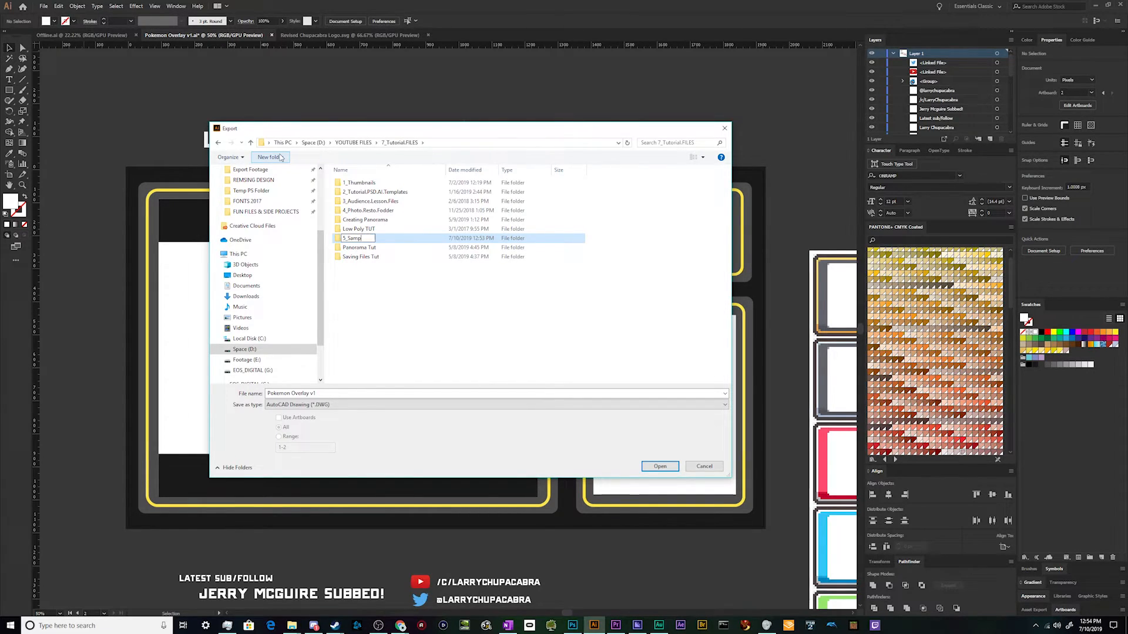
type("ple.Tut.Files")
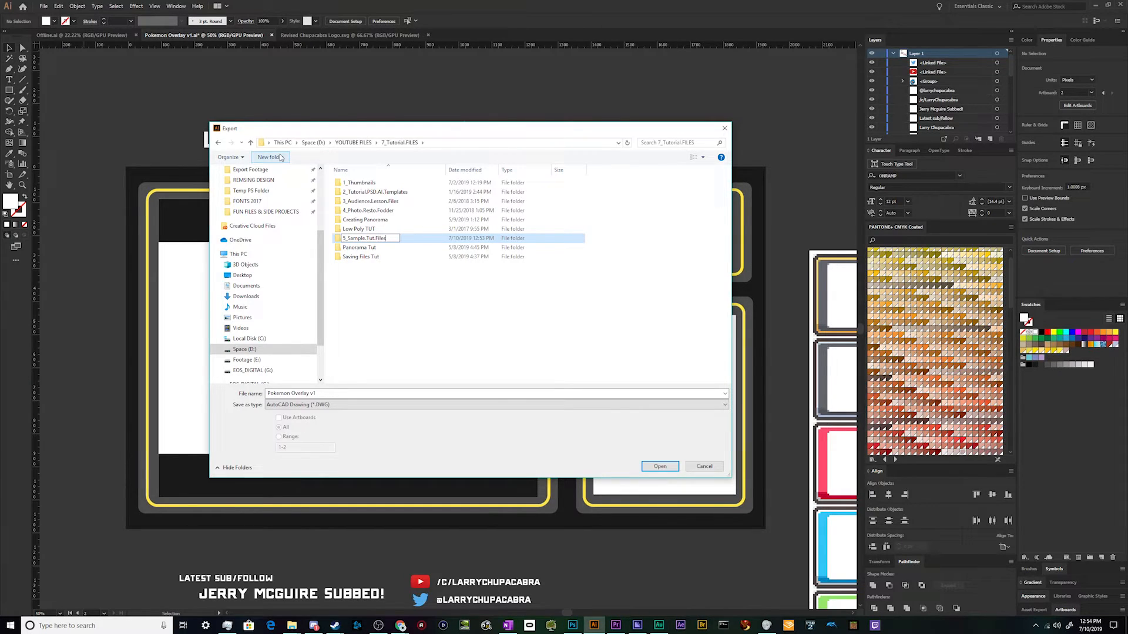
key("Return")
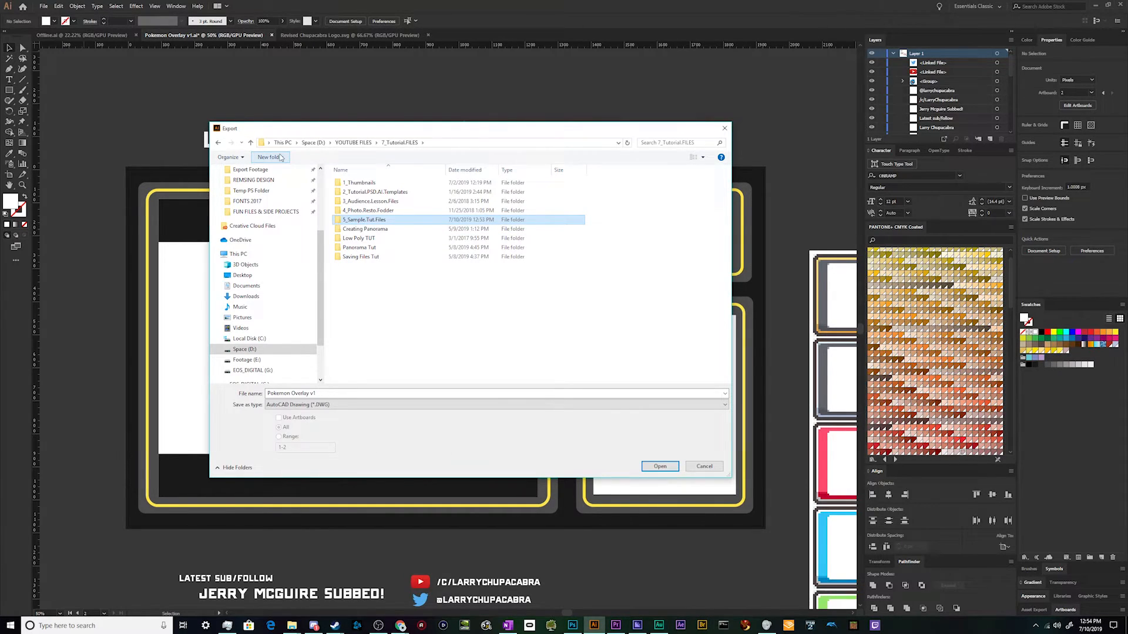
double_click(377, 219)
Name the export file "Supercool Nintendo Themed Overlay" and set its format to JPEG (*.JPG)
left_click(374, 392)
type("Supercool Nintendo Themed")
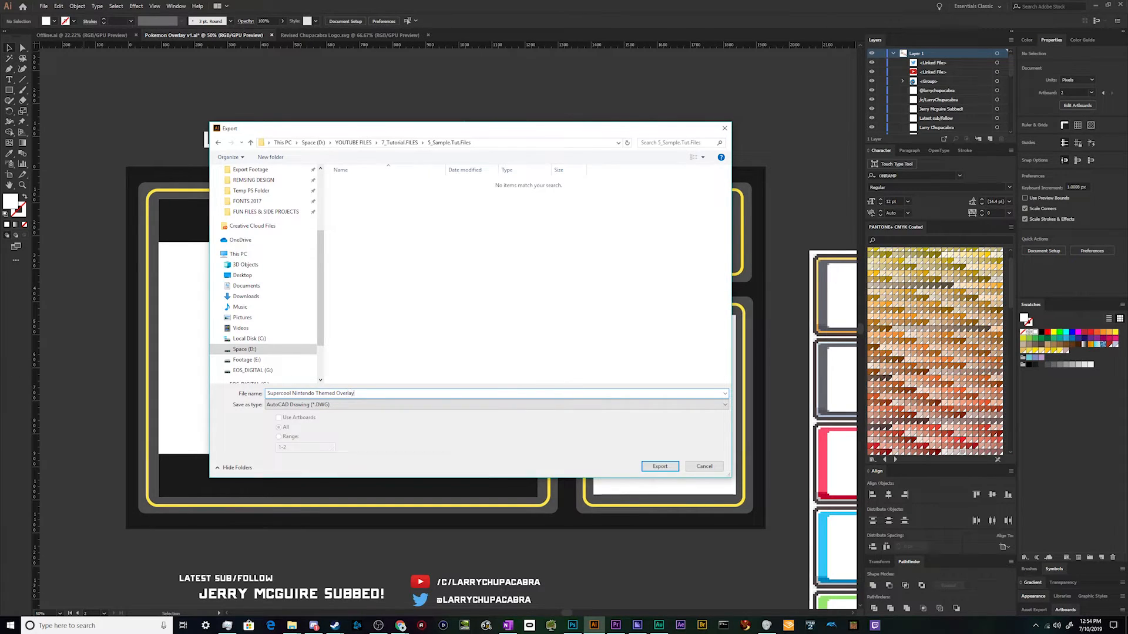
left_click(385, 405)
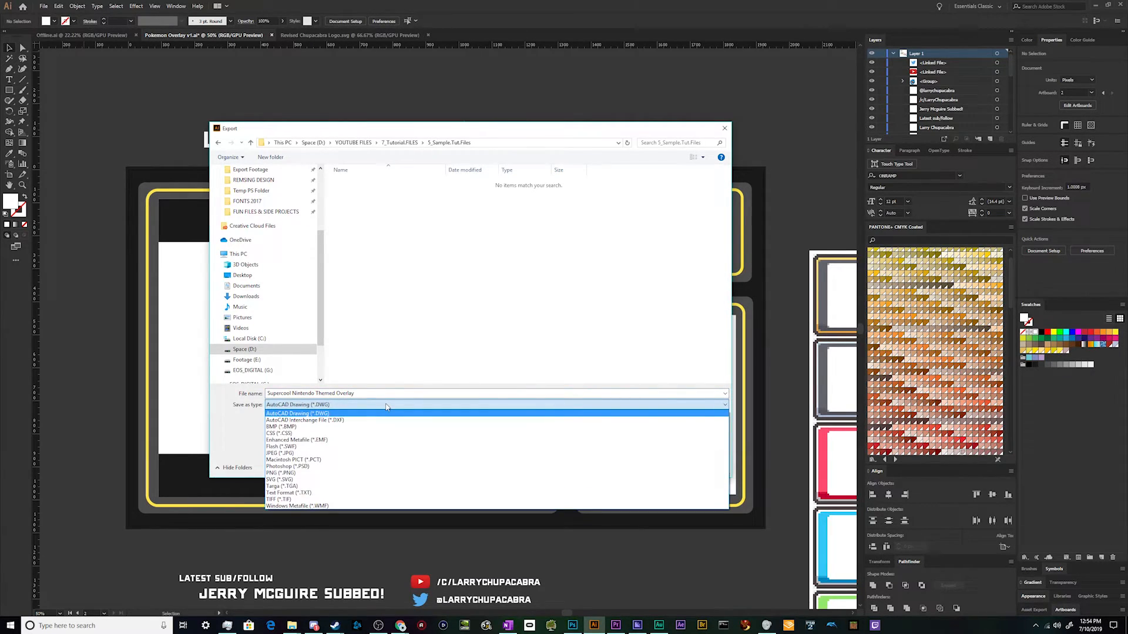
left_click(382, 453)
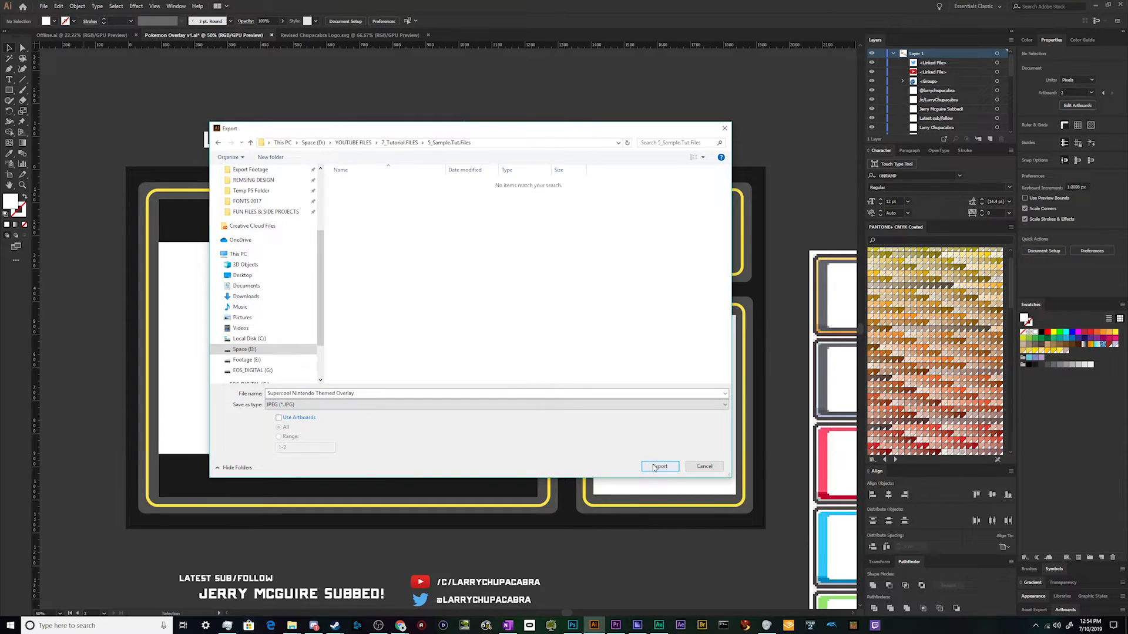
Proceed with the JPEG export, setting its quality to 10 (Maximum) and its resolution to High (300 ppi)
left_click(661, 467)
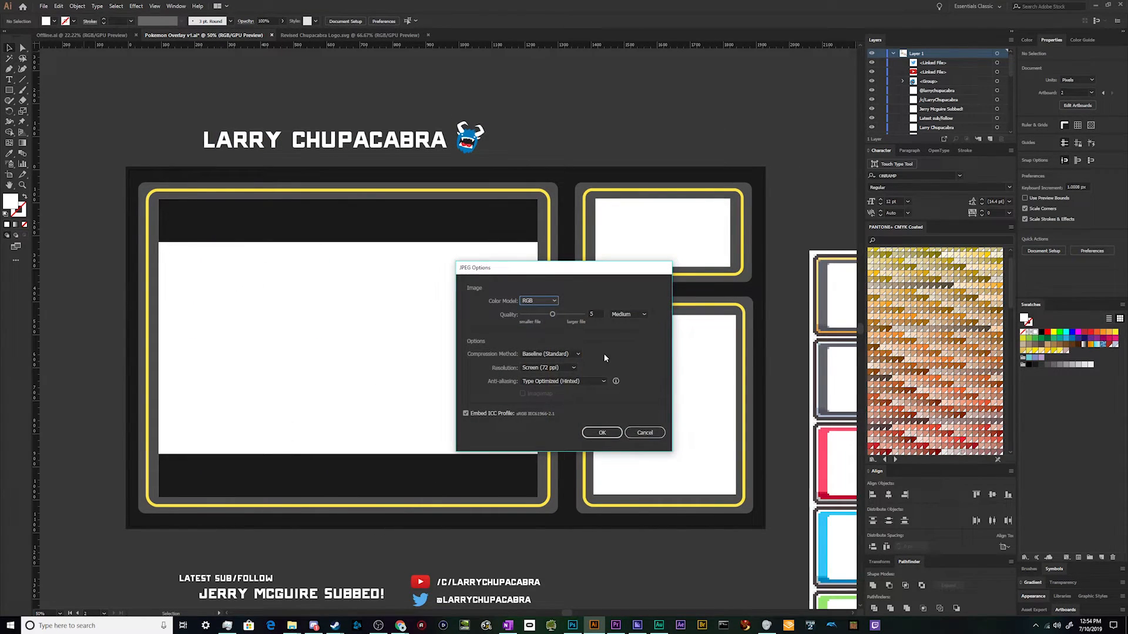
left_click_drag(552, 315, 583, 315)
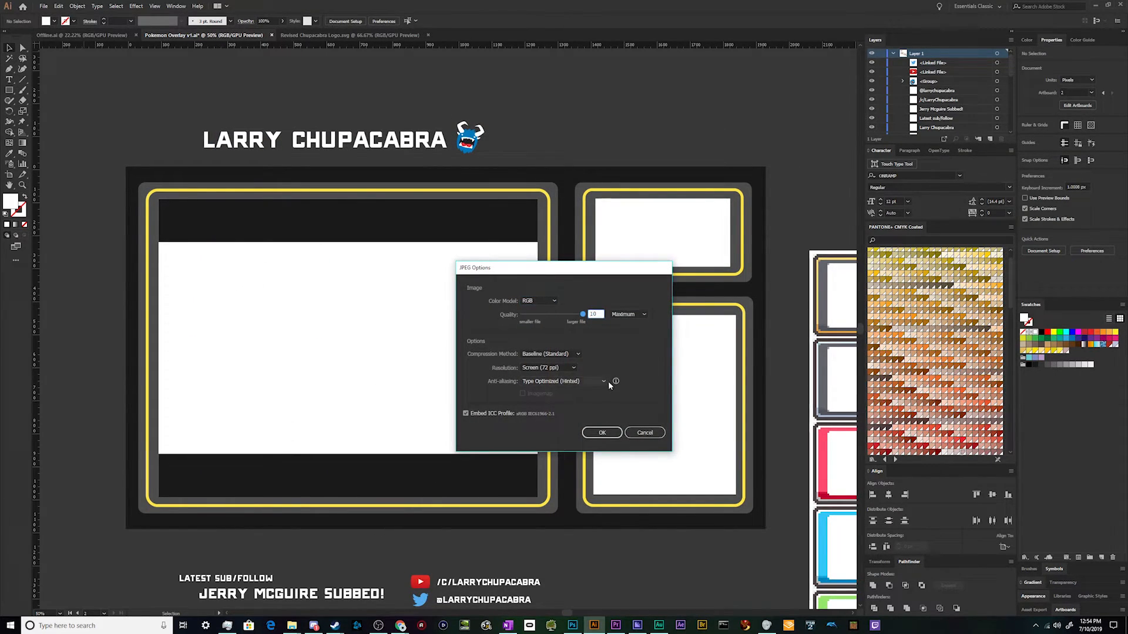
left_click(574, 368)
left_click(549, 397)
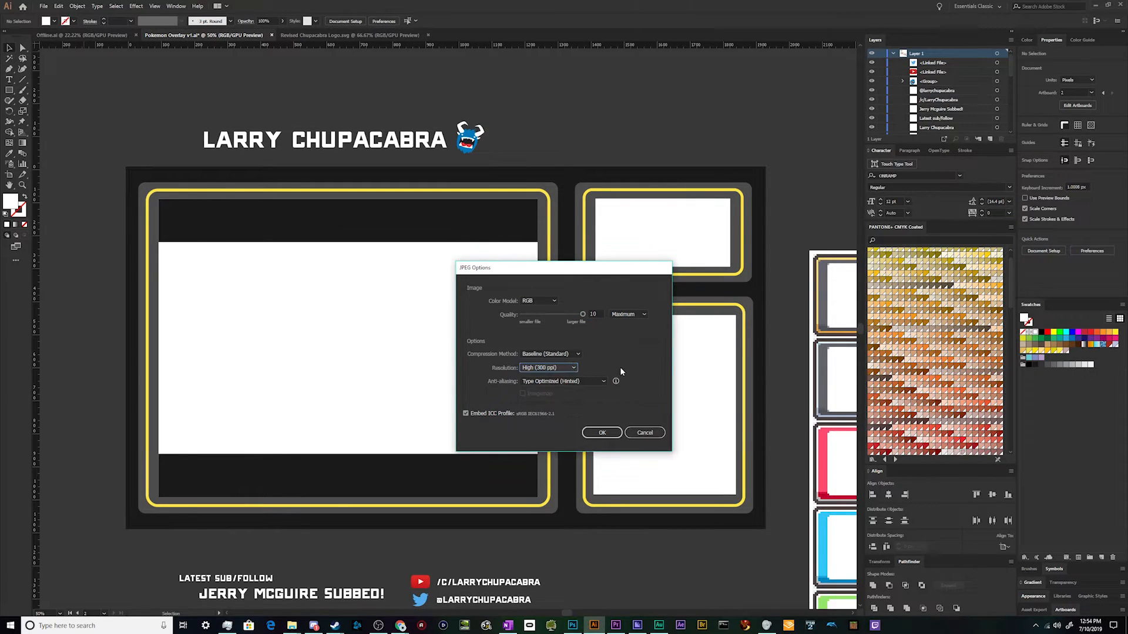
Set compression to Baseline Optimized and anti-aliasing to Art Optimized (Supersampling), and try to export the JPEG with these options
left_click(571, 355)
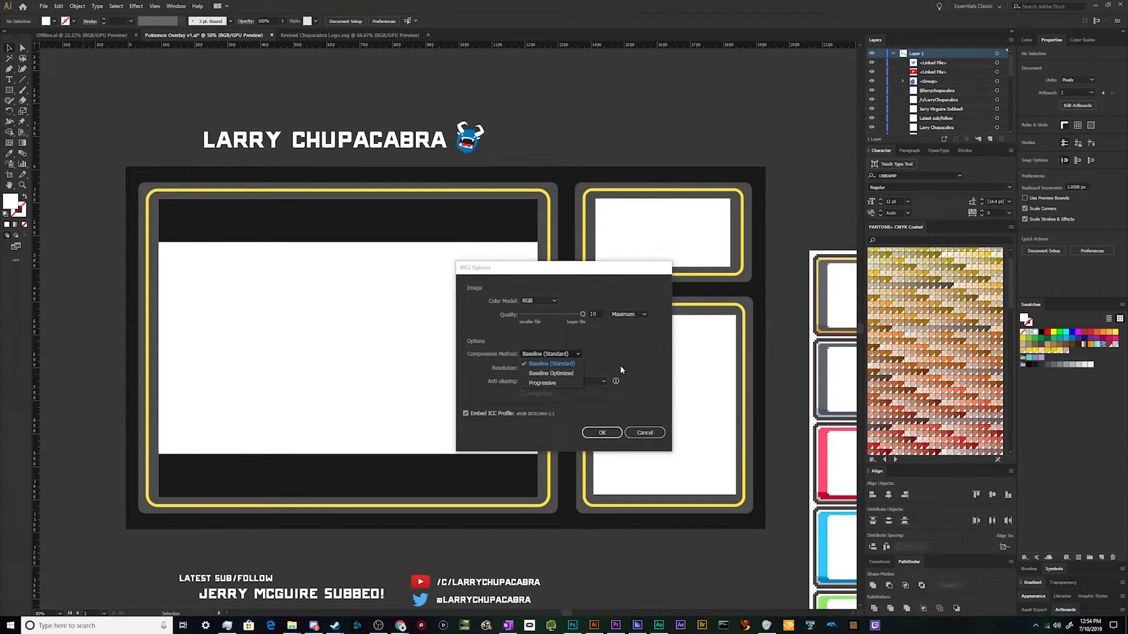
left_click(560, 385)
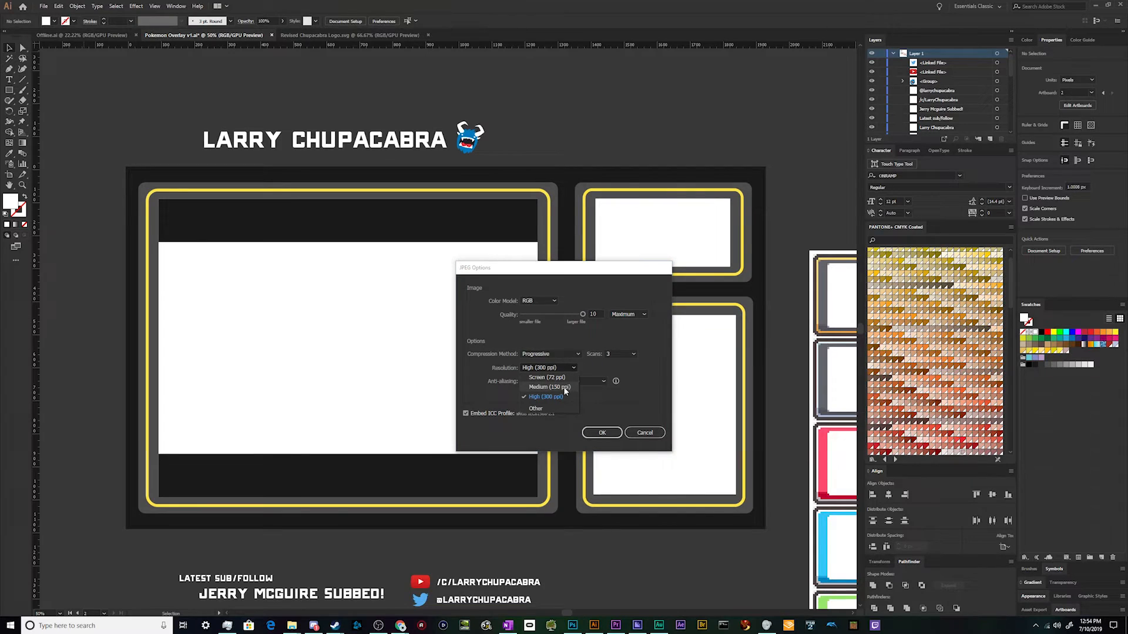
left_click(579, 355)
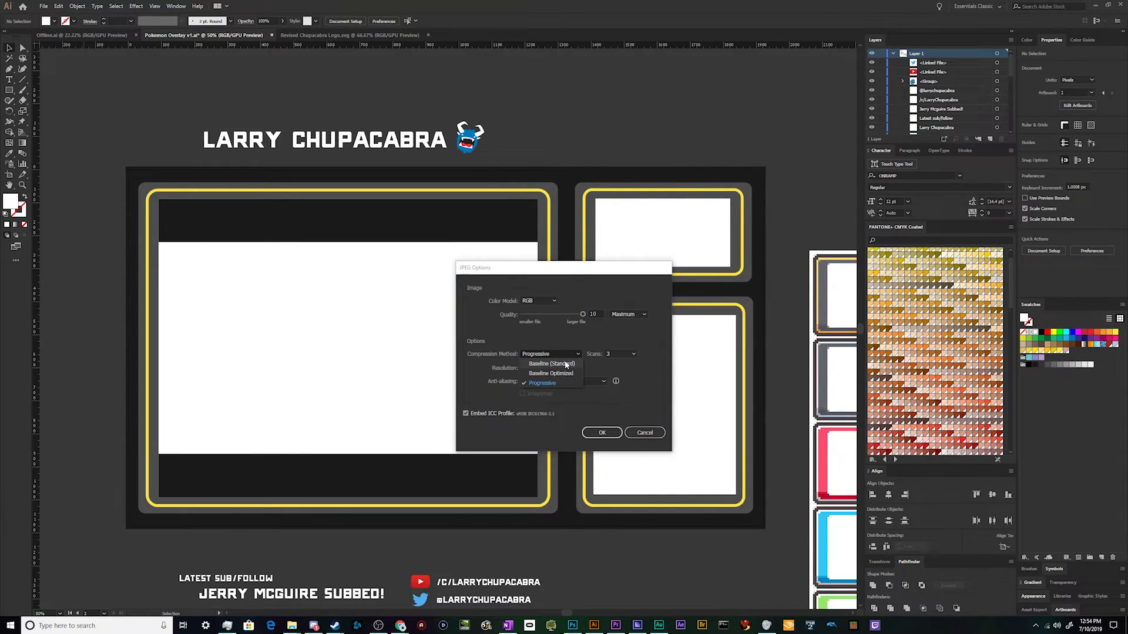
left_click(558, 373)
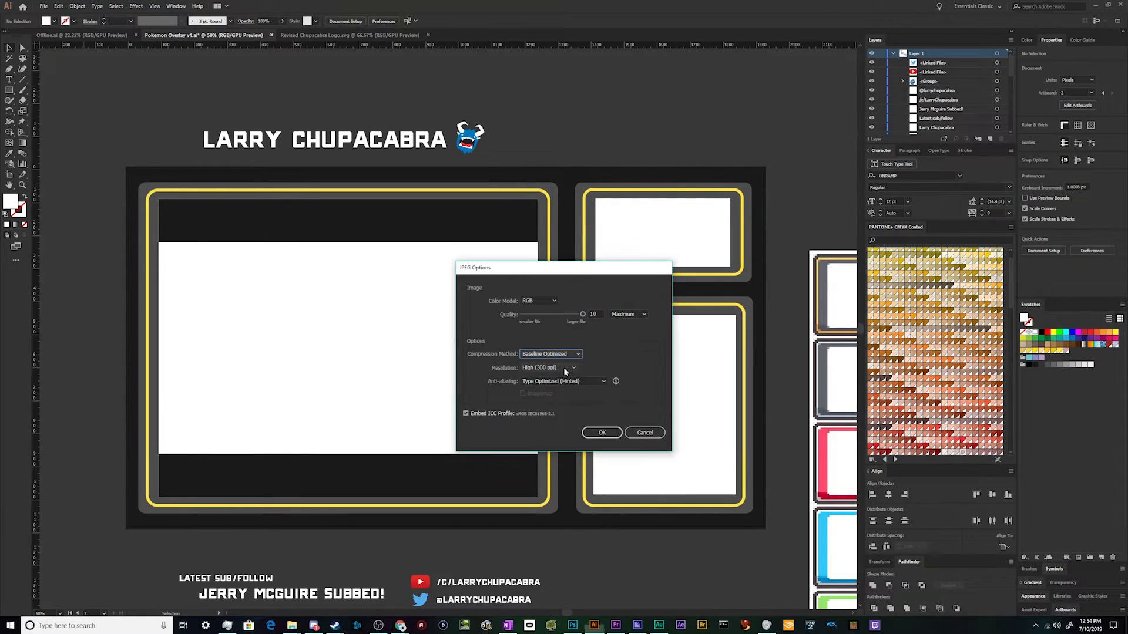
left_click(590, 383)
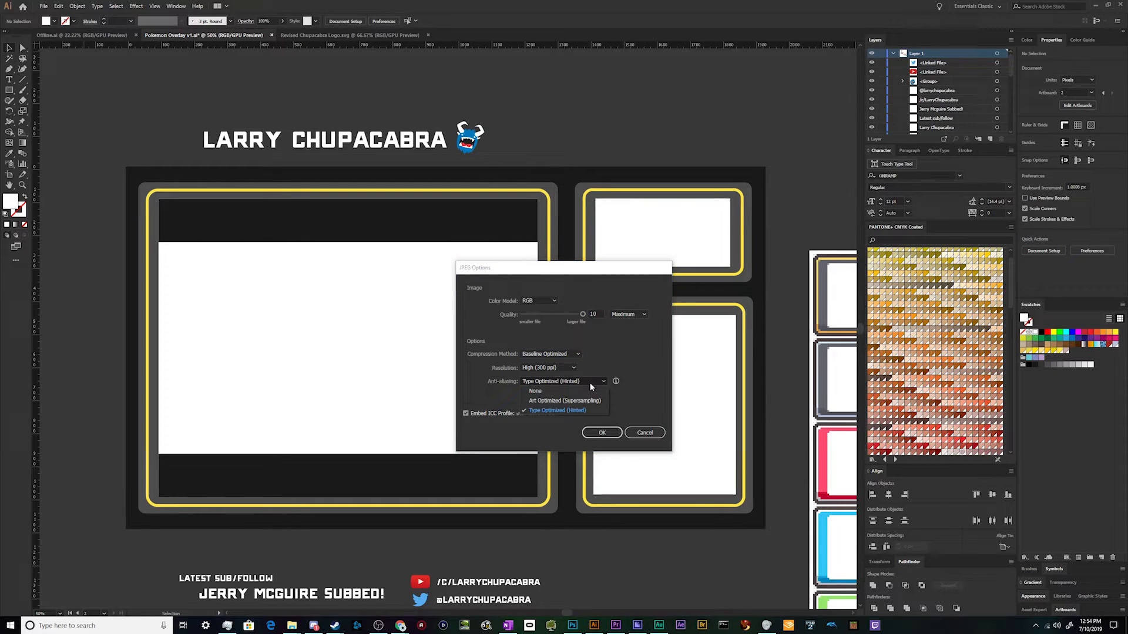
left_click(590, 401)
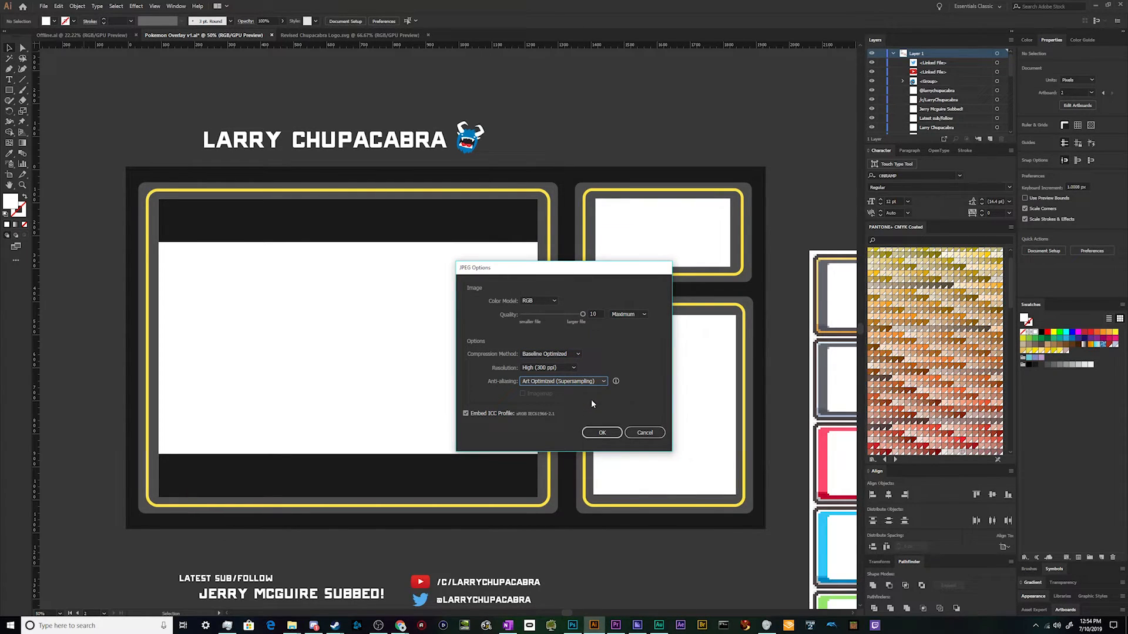
left_click(596, 434)
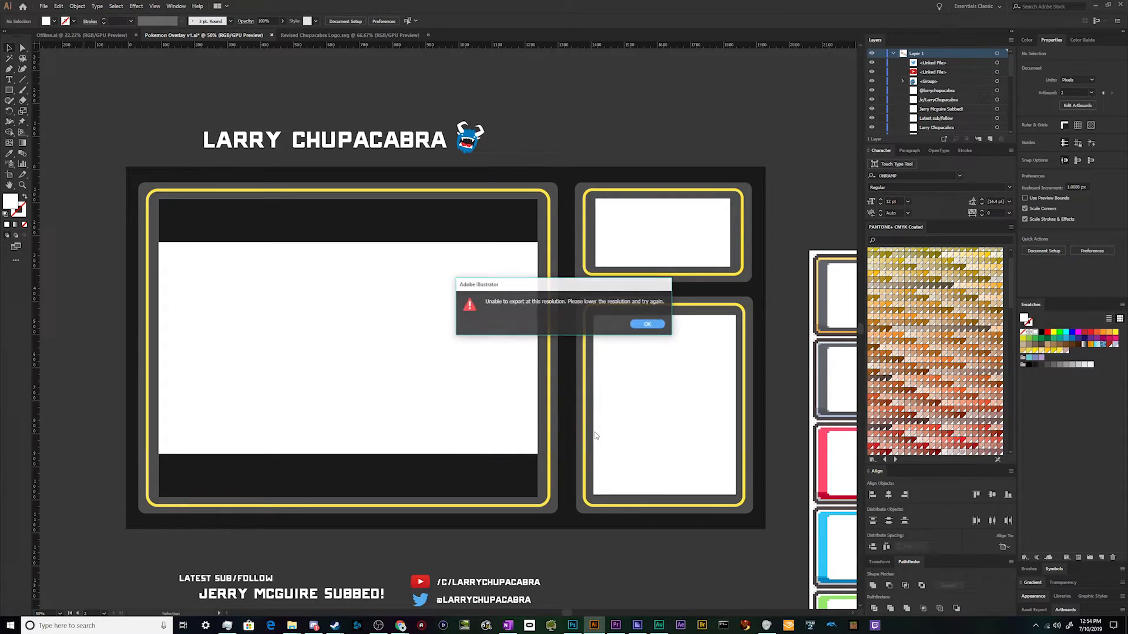
left_click(648, 325)
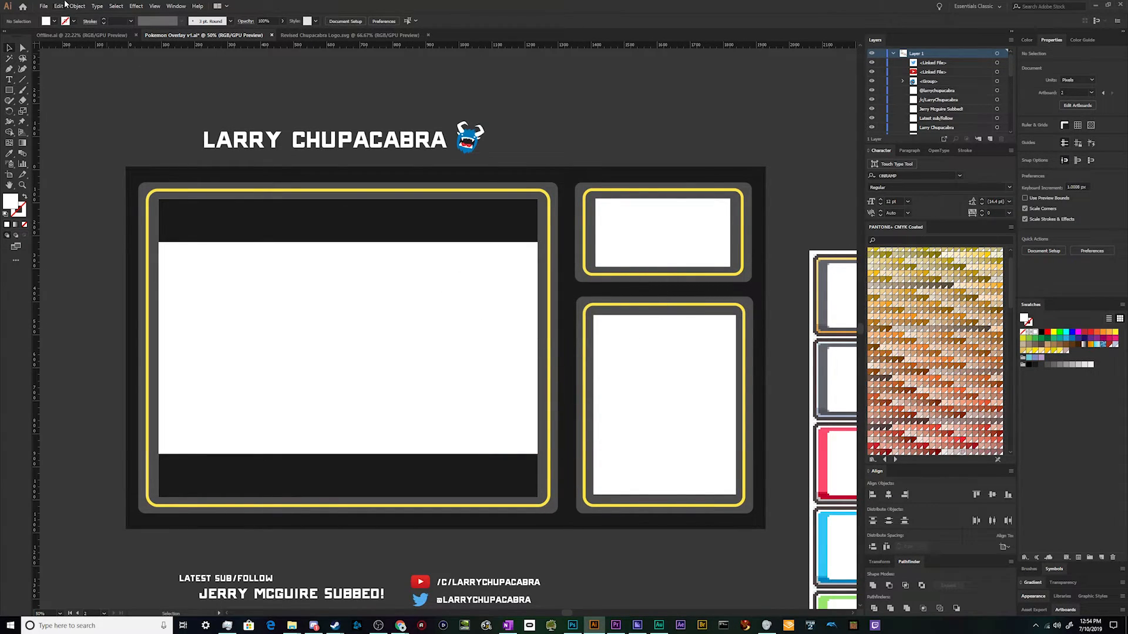
left_click(44, 6)
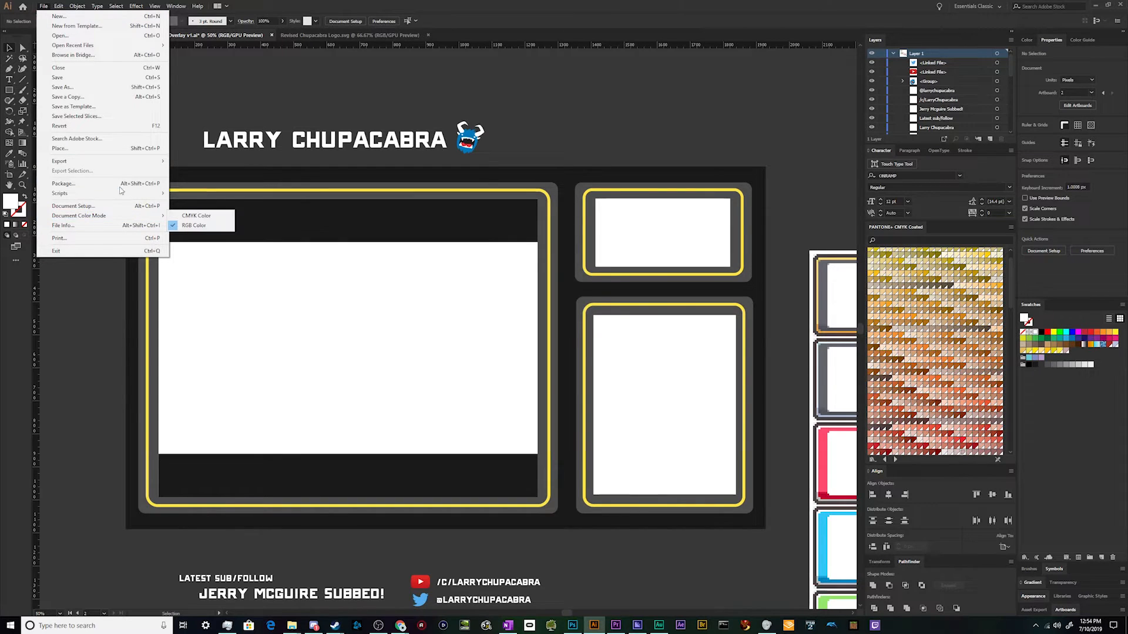
mouse_move(115, 160)
left_click(195, 170)
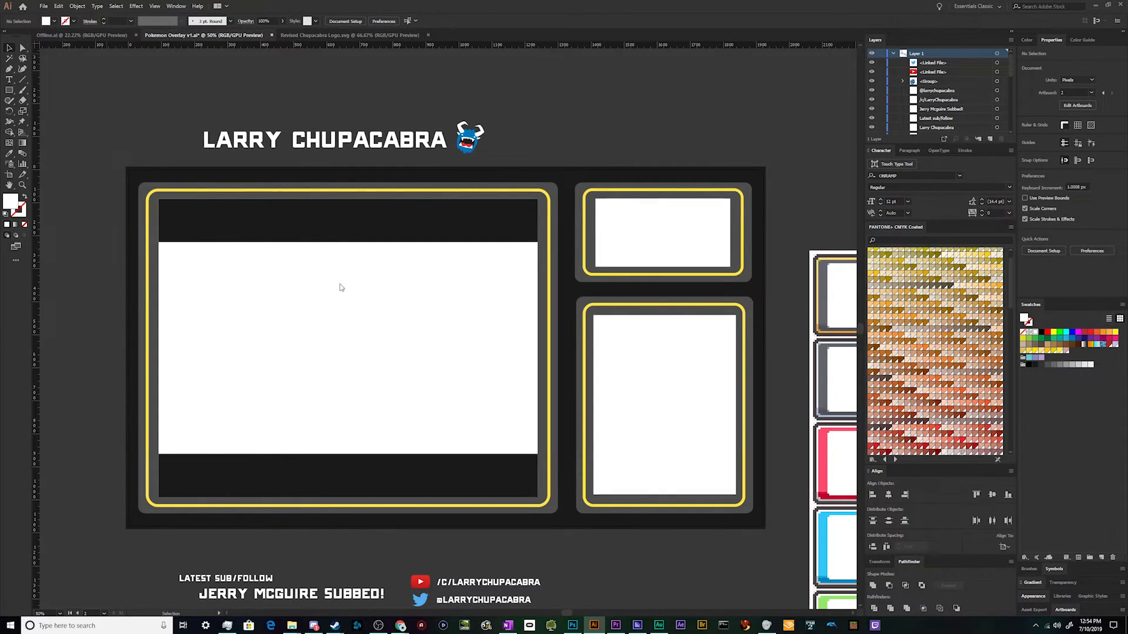
left_click(705, 466)
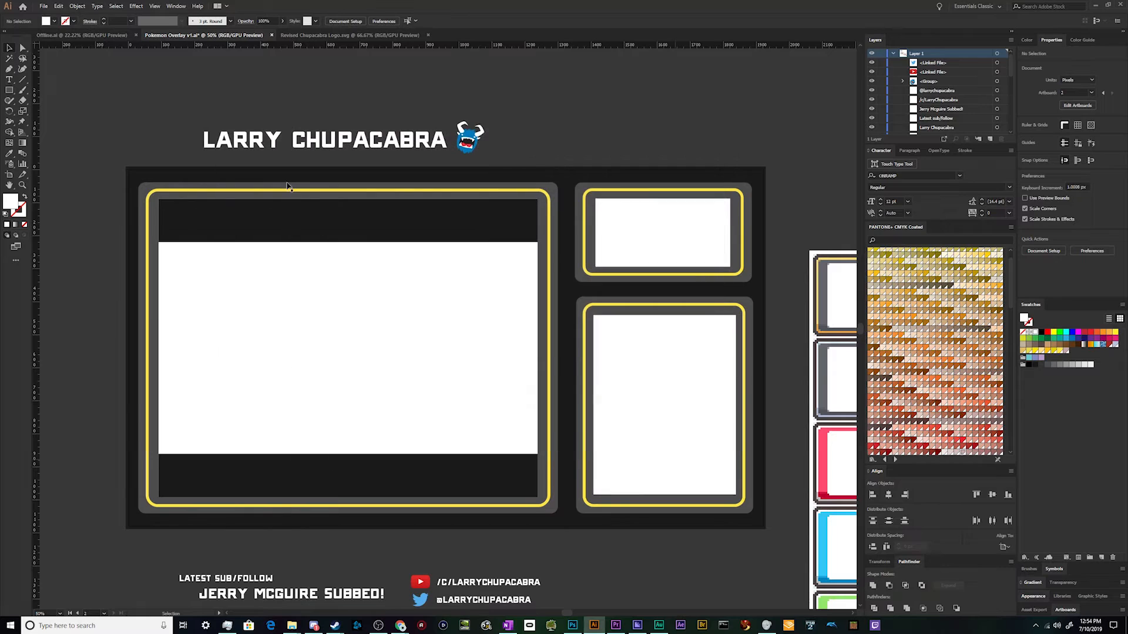
Start a new Export As and open 5_Sample.Tut.Files inside YOUTUBE FILES > 7_Tutorial.FILES as the destination
left_click(44, 6)
mouse_move(115, 160)
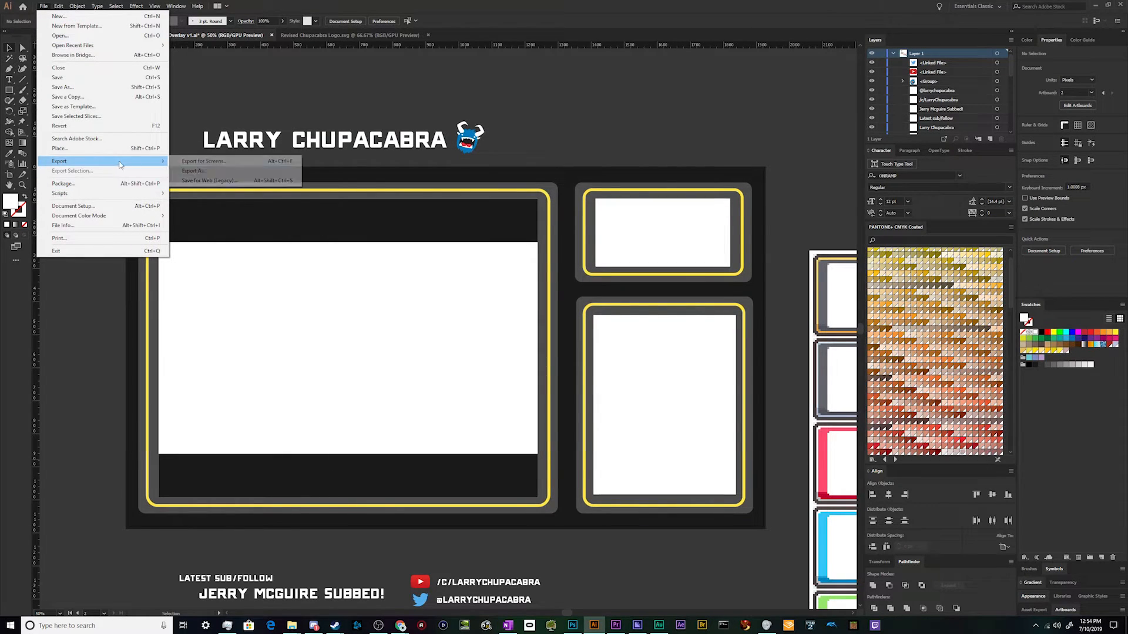
left_click(194, 171)
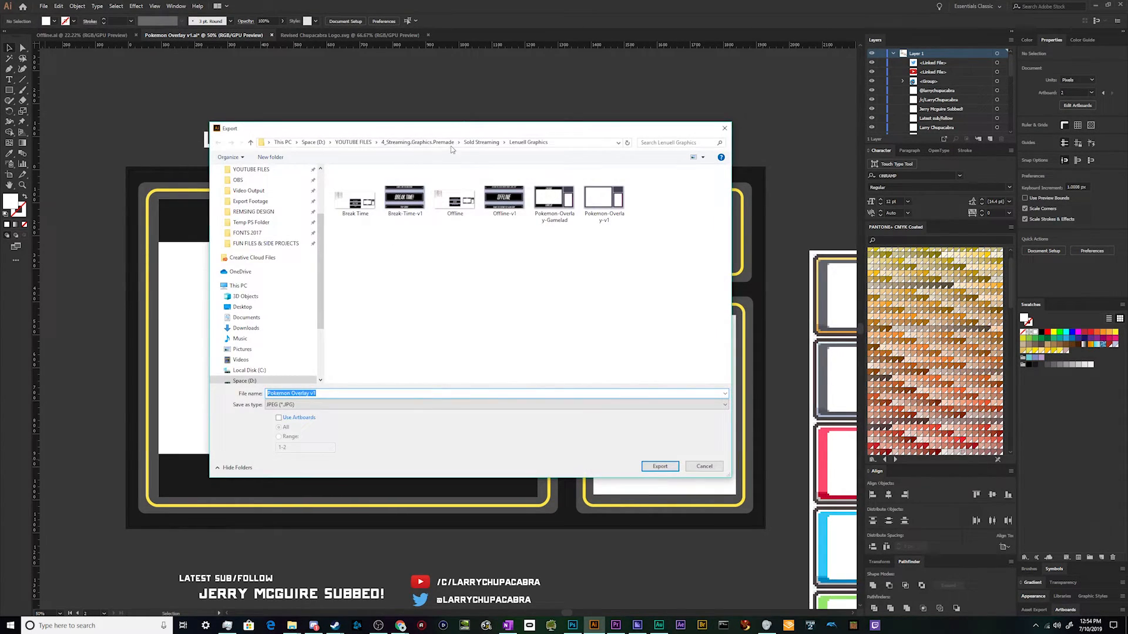
left_click(353, 142)
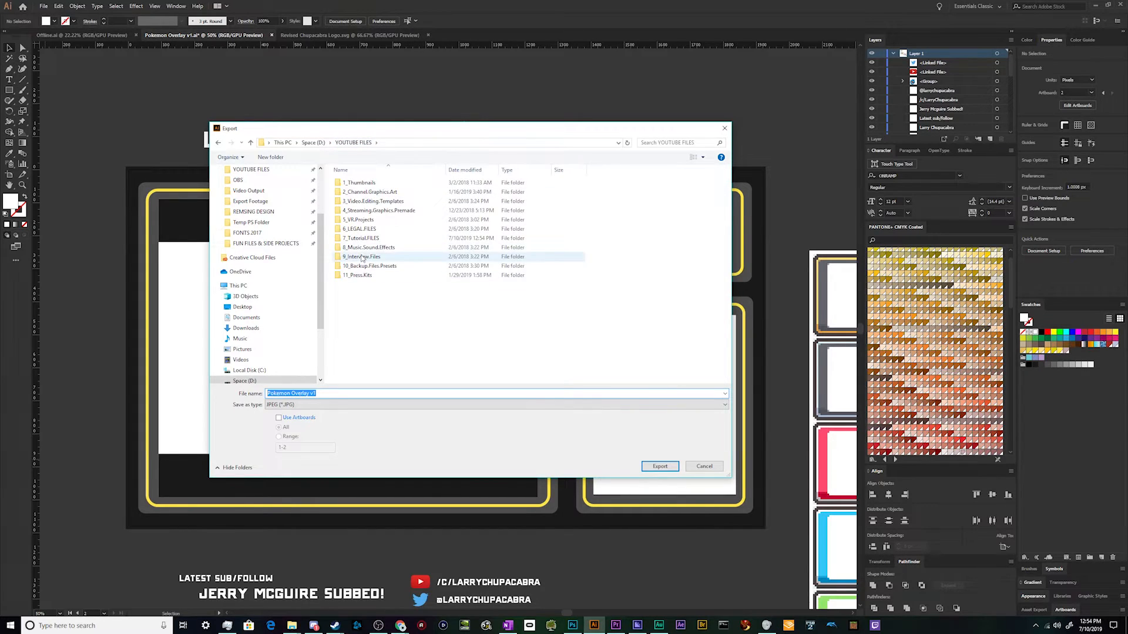
left_click(373, 240)
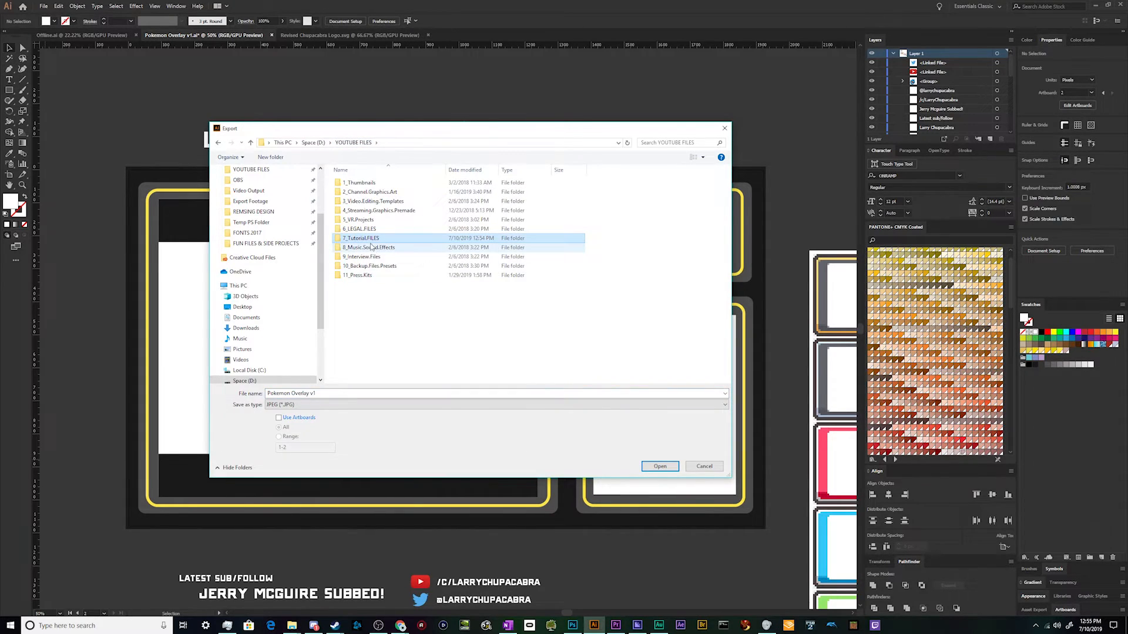
double_click(373, 241)
double_click(363, 220)
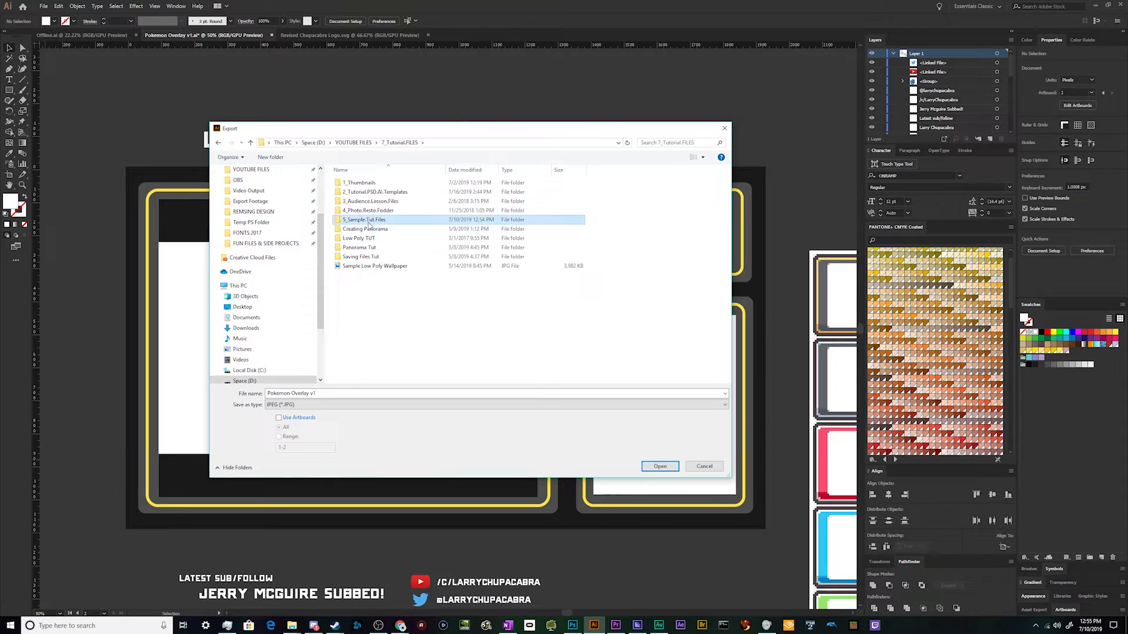
Name the export file "Gameboy Inspired Lobby Overlay v1"
left_click(336, 397)
type("Nintendo Inspi")
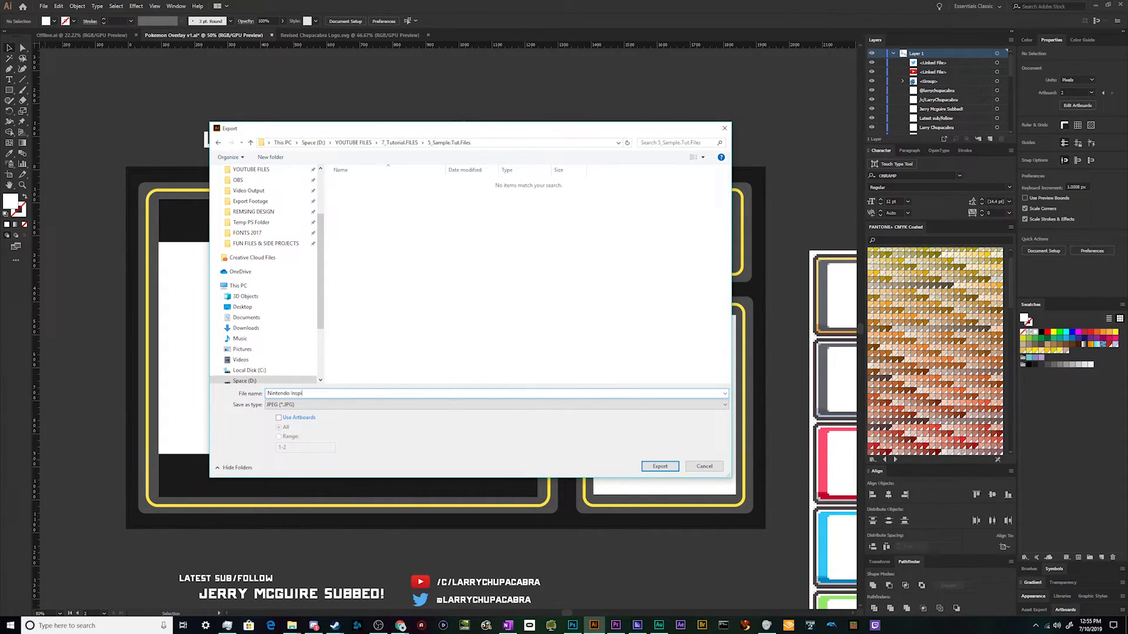
key("ctrl+a")
key("BackSpace")
type("Gameboy Inspired Lobby Overlay v1")
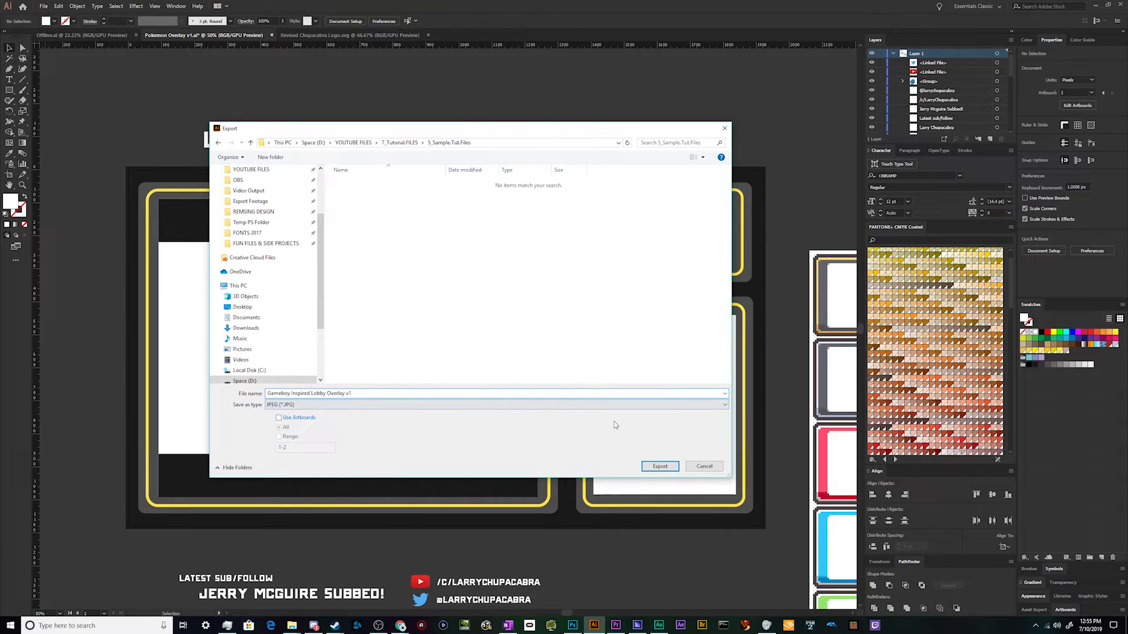
Export the overlay as a JPEG with the resolution lowered to Medium (150 ppi)
left_click(660, 466)
left_click(546, 368)
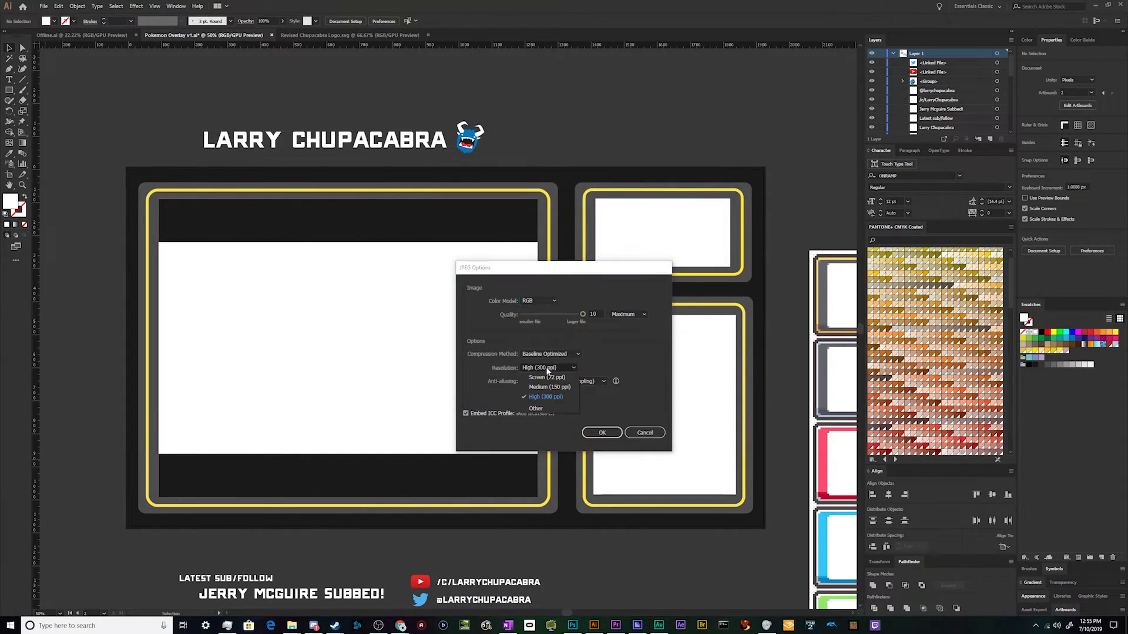
left_click(549, 387)
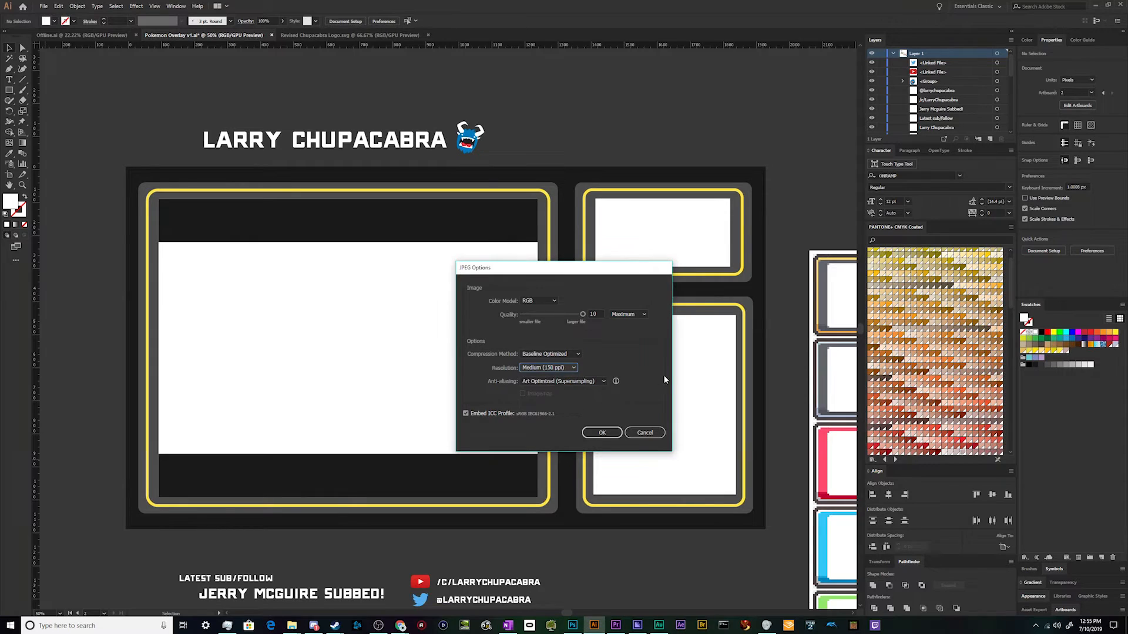
key("Return")
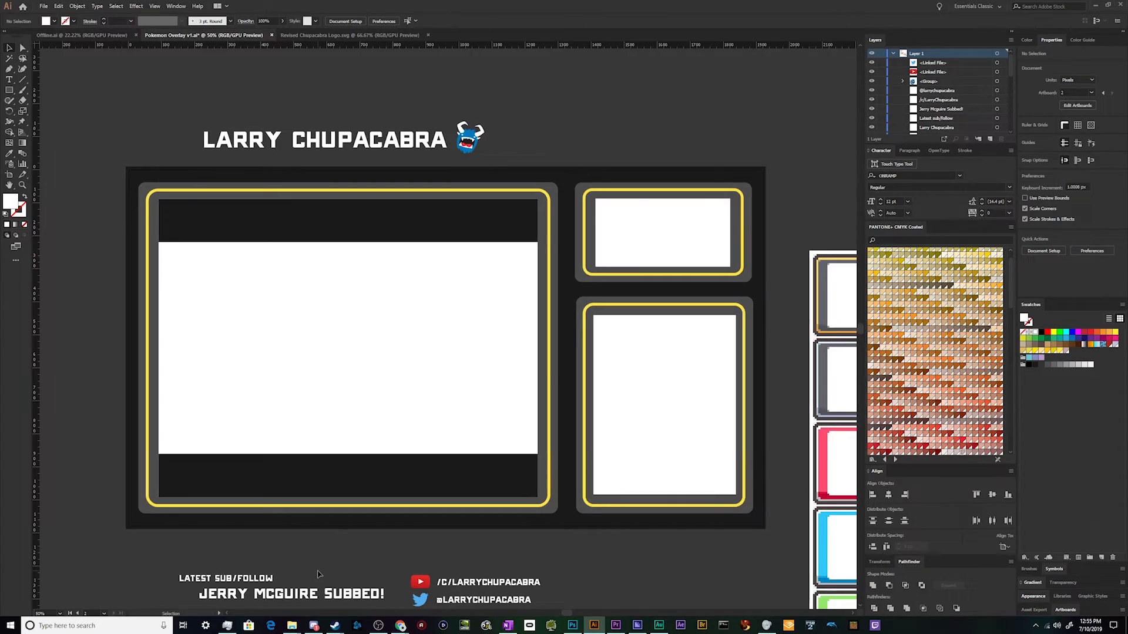
Switch to File Explorer and check the exported overlay image in YOUTUBE FILES > 7_Tutorial.FILES > 5_Sample.Tut.Files
mouse_move(292, 625)
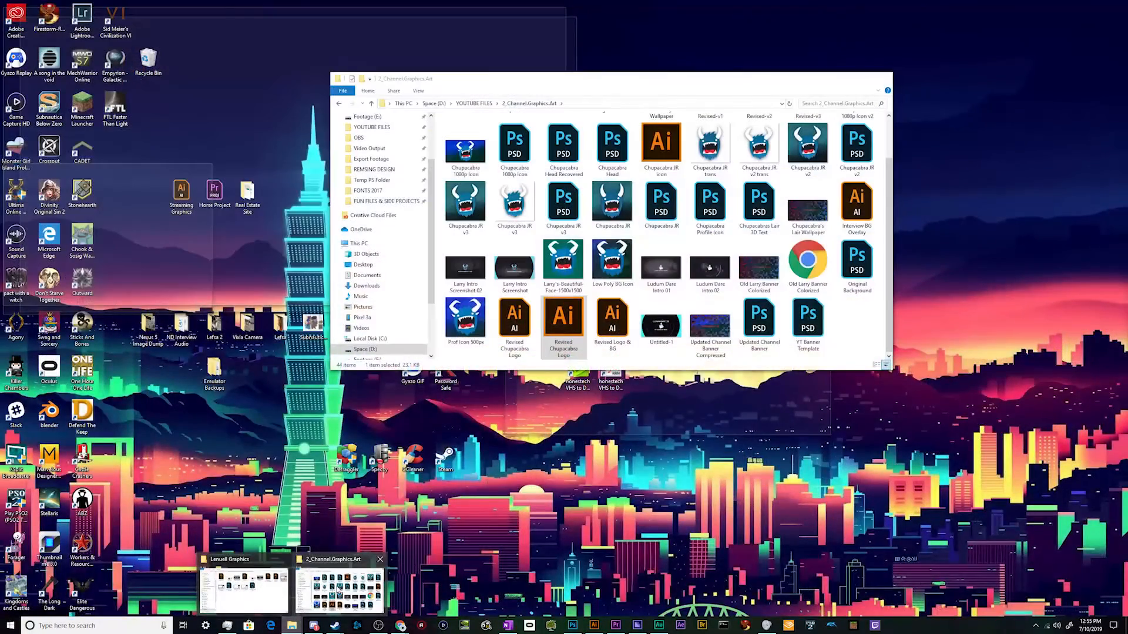
left_click(340, 593)
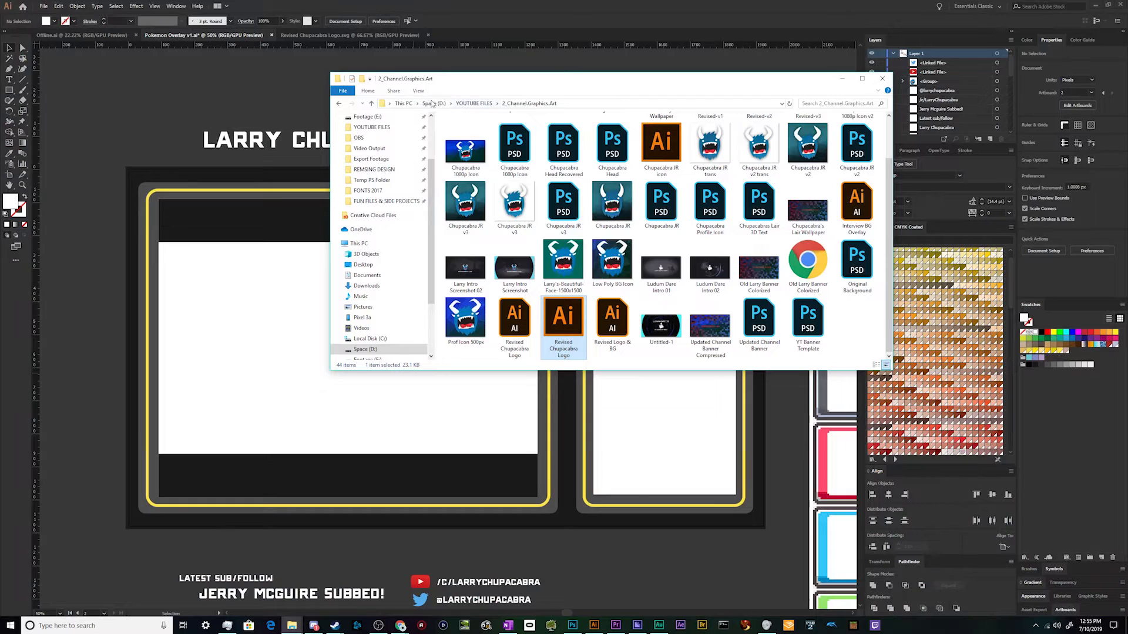
left_click(474, 104)
double_click(502, 193)
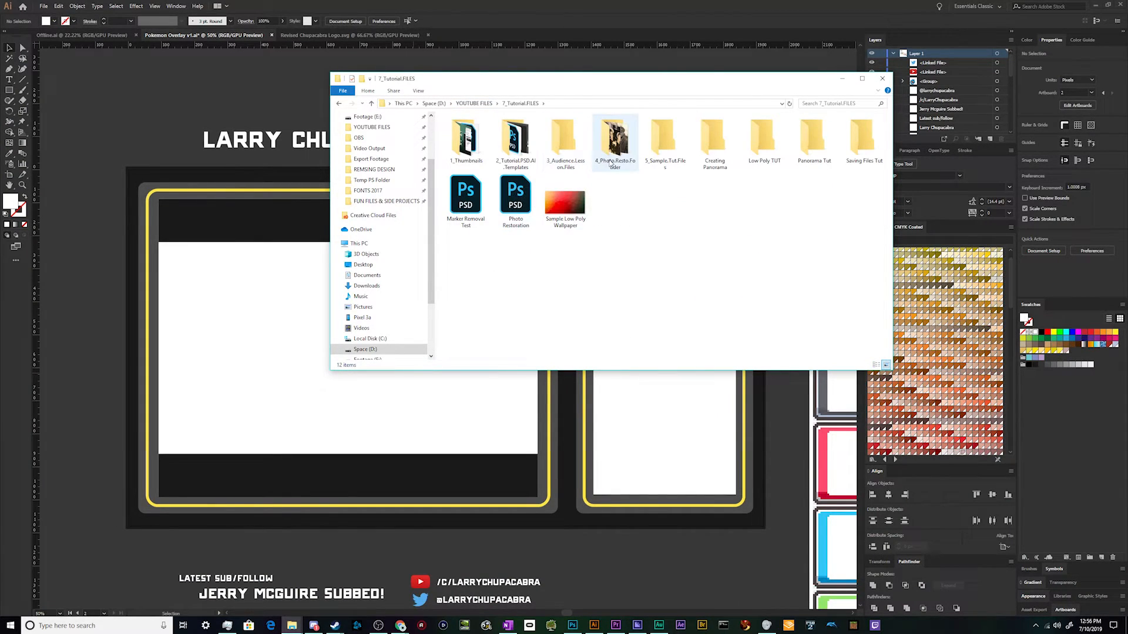
double_click(662, 147)
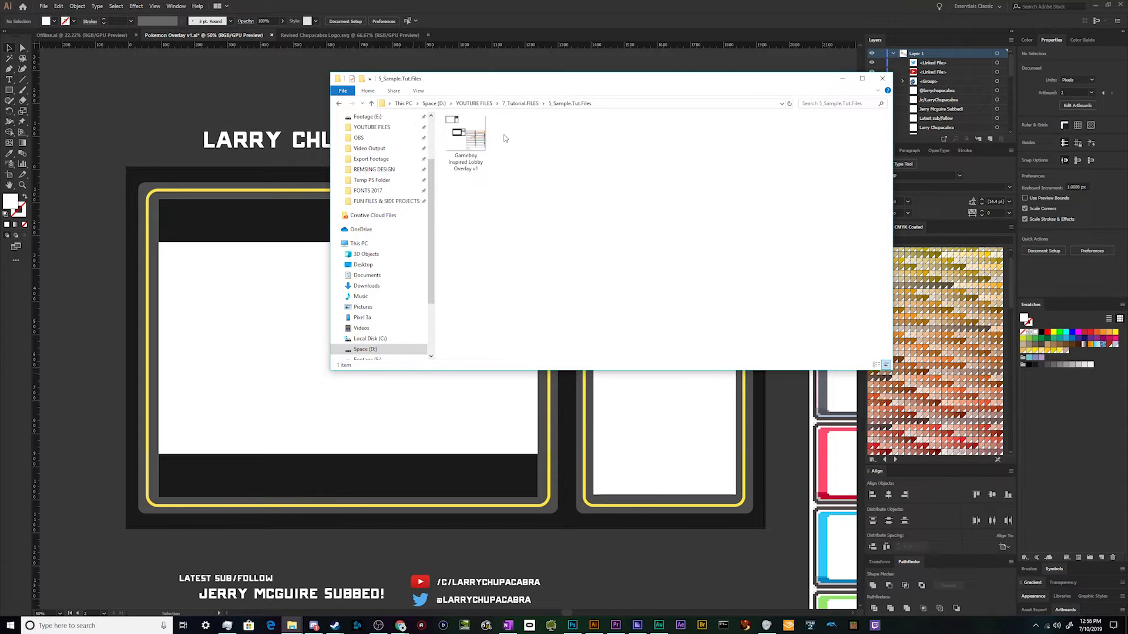
left_click(446, 63)
Switch back to Illustrator, open the overlay in Save for Web (Legacy), and proceed to saving it as a JPEG
left_click(405, 312)
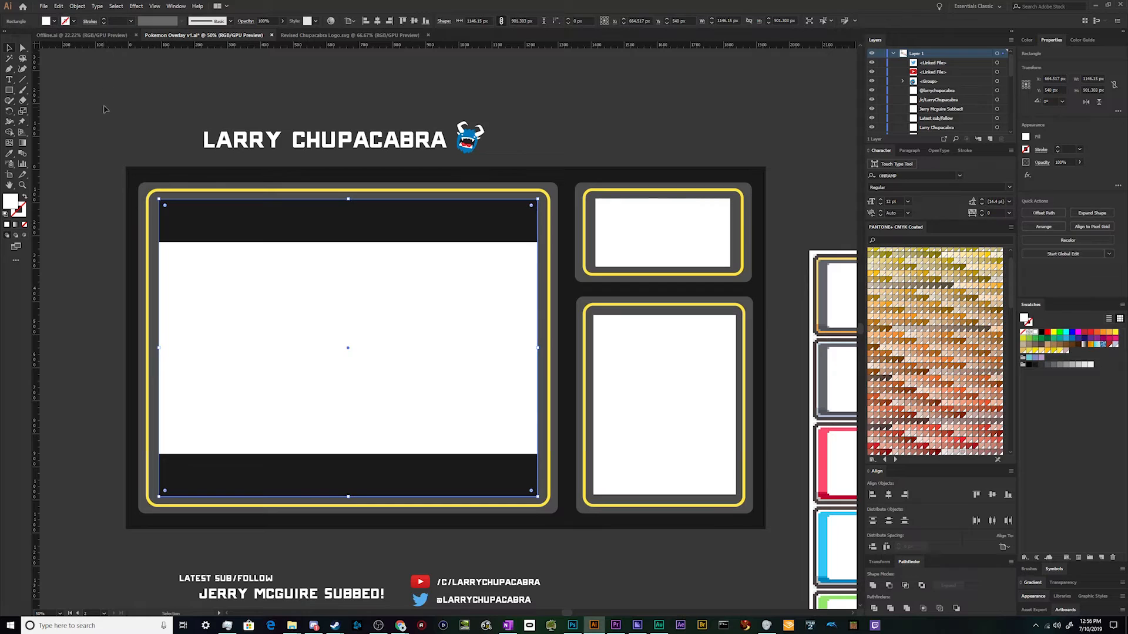
left_click(46, 11)
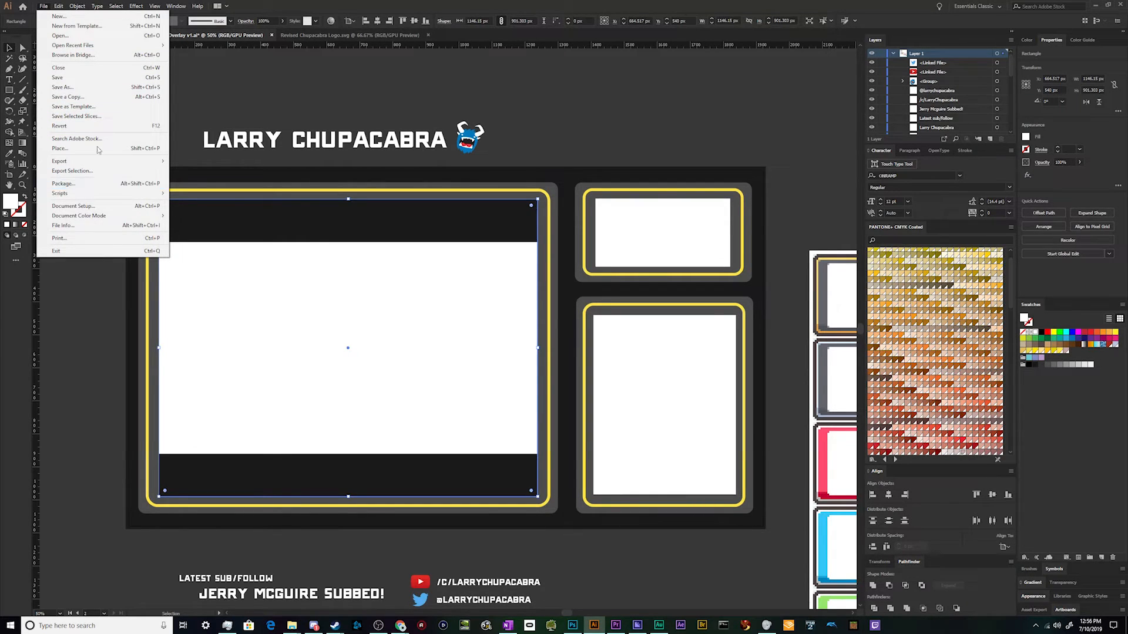
key("Escape")
left_click(45, 7)
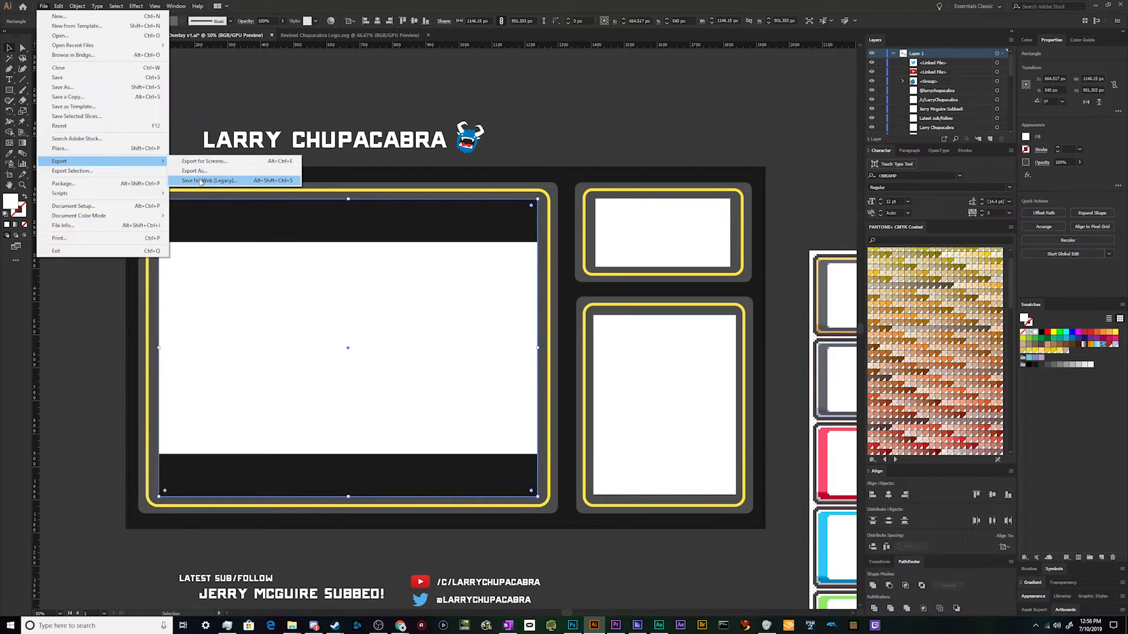
left_click(199, 181)
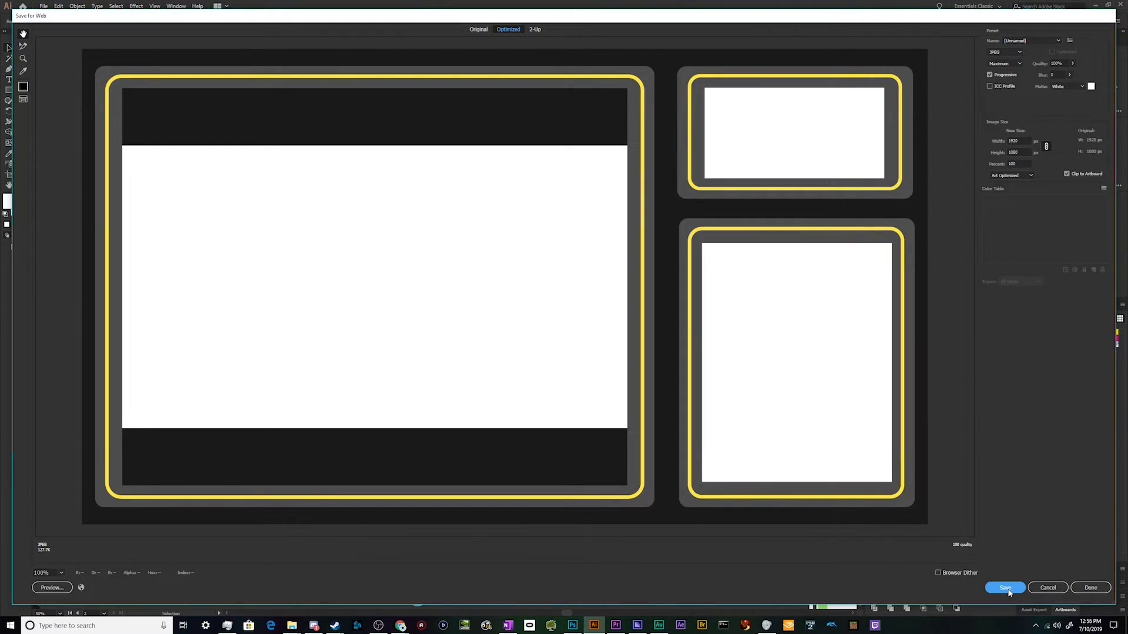
left_click(1006, 589)
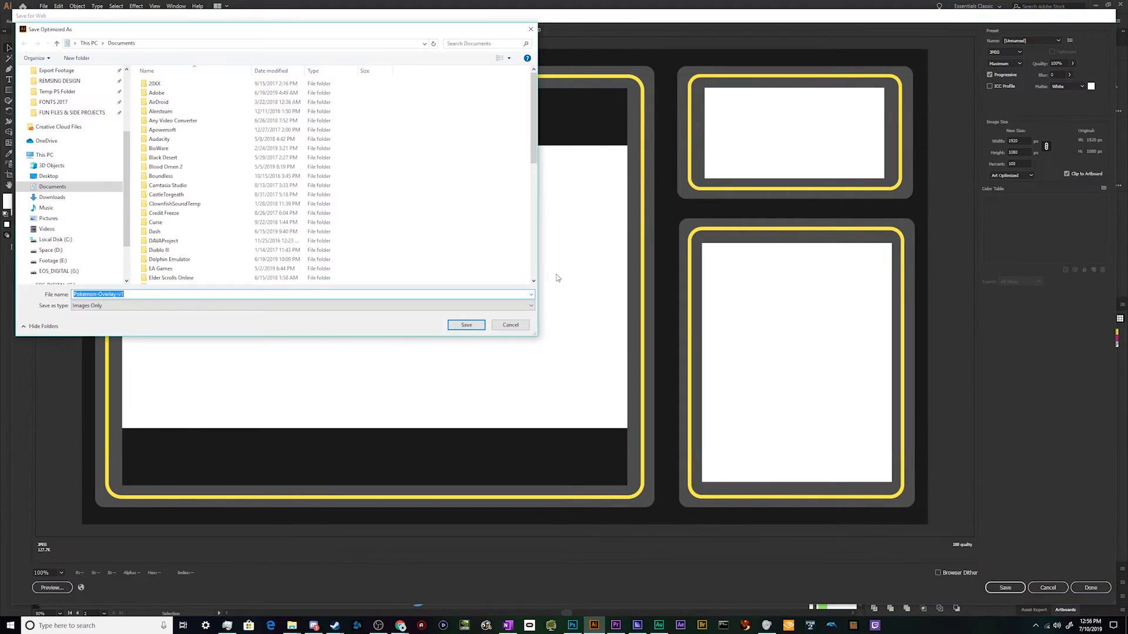
Save the optimized JPEG as "Gameboy Inspired Lobby Overlay v1" in YOUTUBE FILES > 7_Tutorial.FILES > 5_Sample.Tut.Files
left_click_drag(203, 37, 420, 204)
scroll(289, 316, "up", 2)
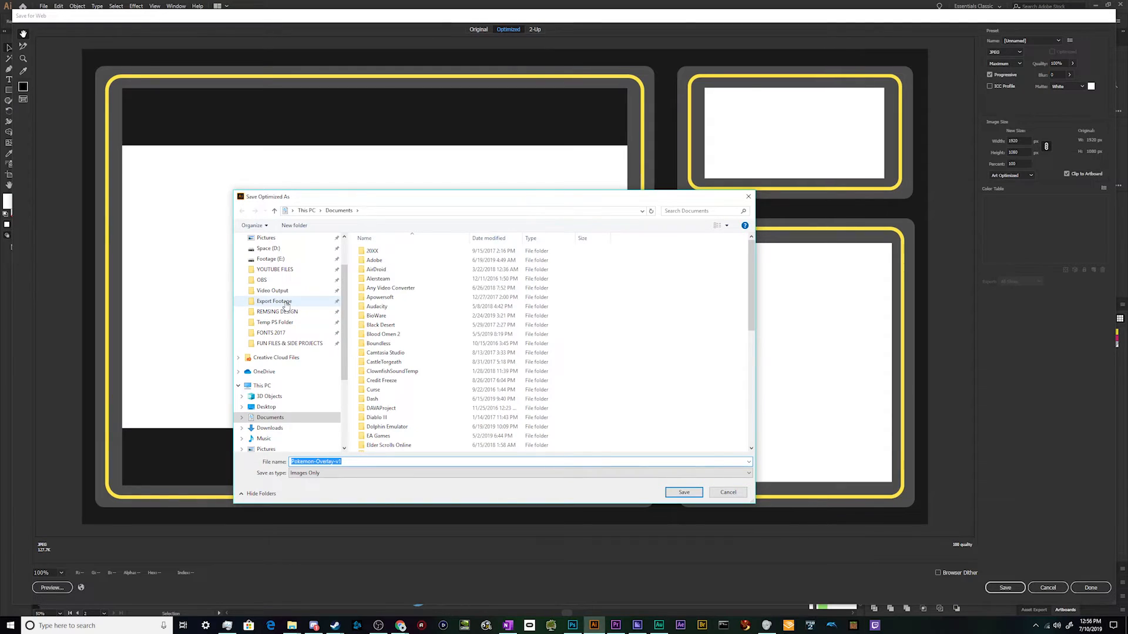
left_click(274, 269)
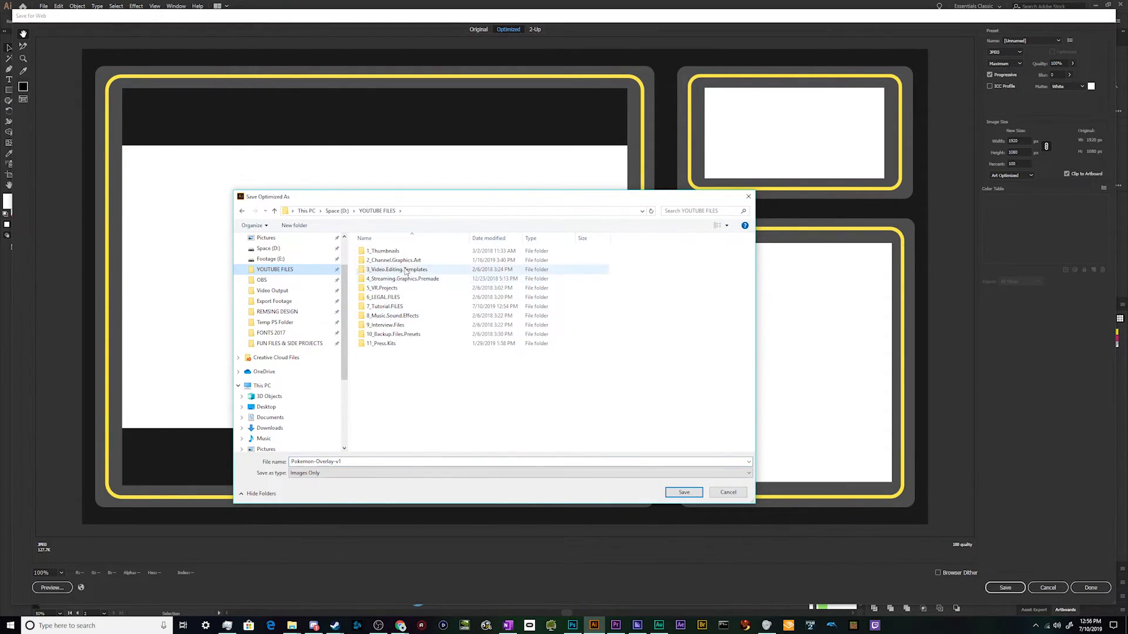
left_click(398, 307)
double_click(399, 307)
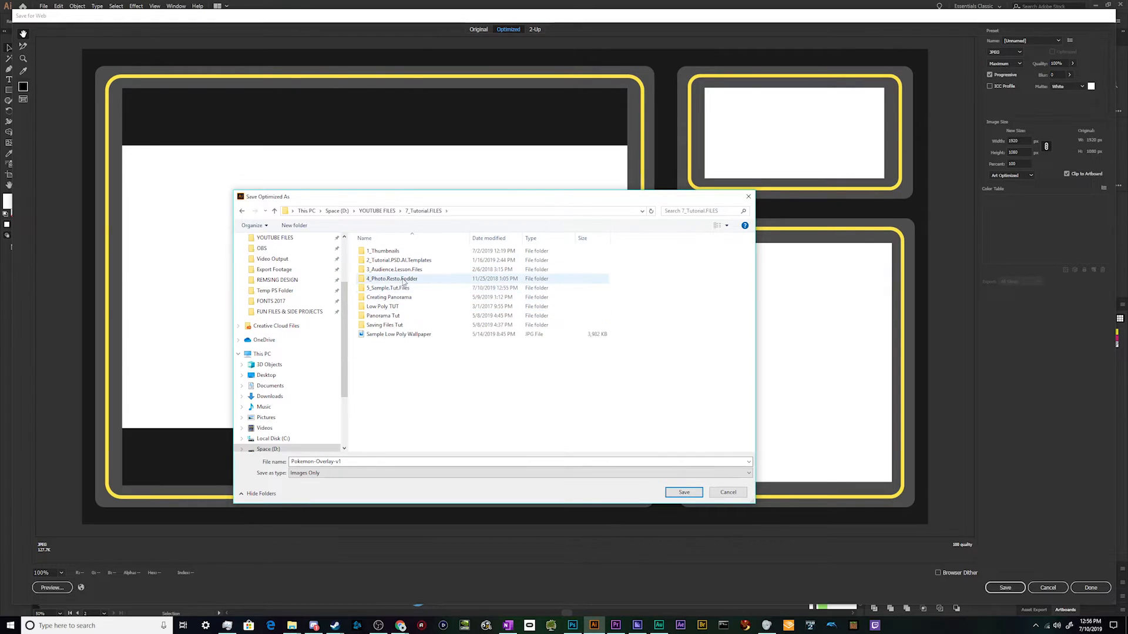
double_click(392, 288)
left_click(387, 262)
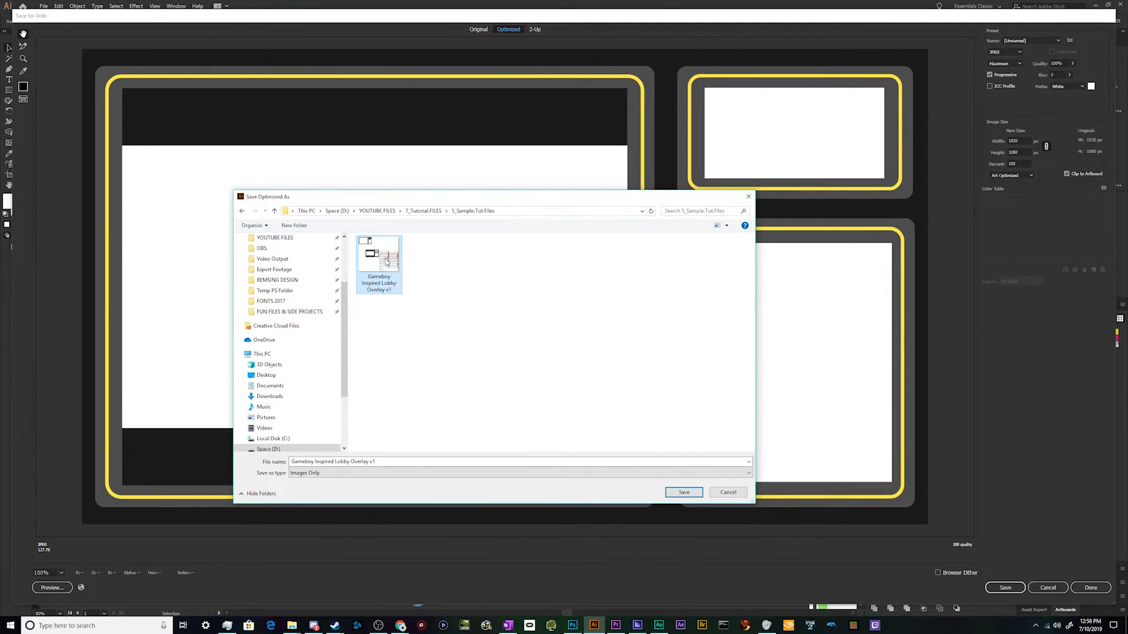
left_click(676, 493)
key("Return")
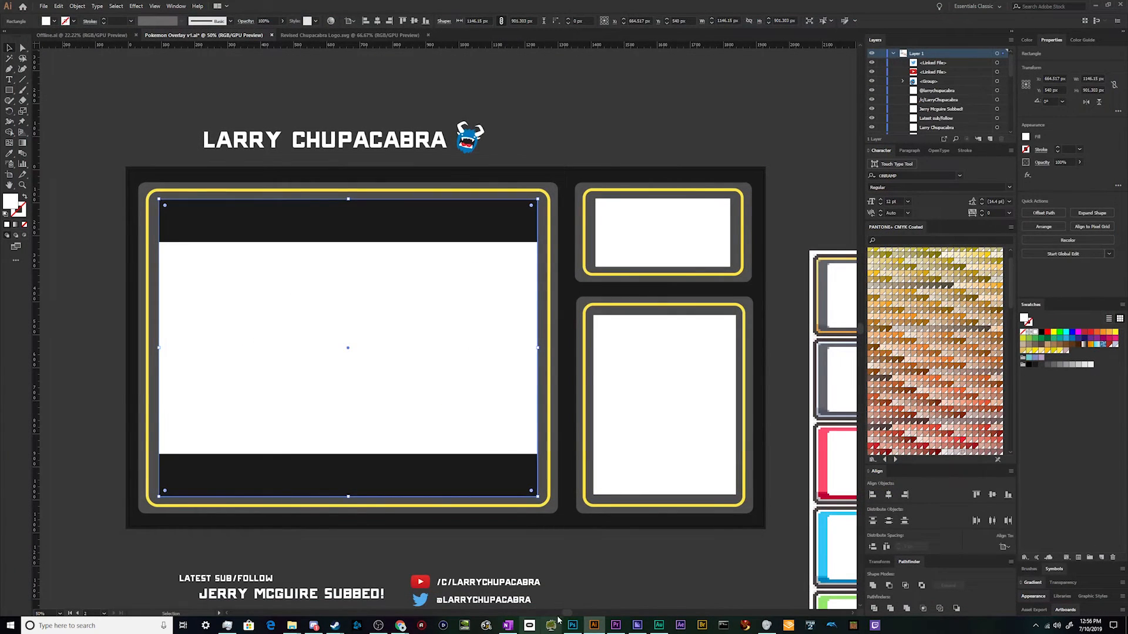
Switch to File Explorer and delete the earlier, unclipped export "Gameboy Inspired Lobby Overlay v1"
mouse_move(292, 624)
left_click(232, 587)
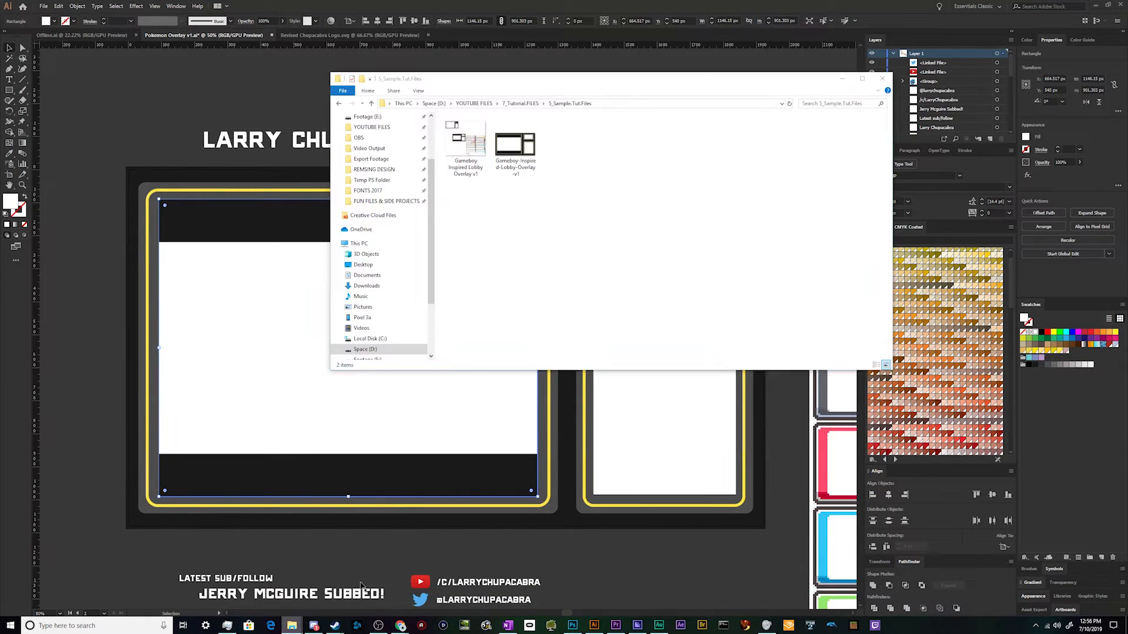
left_click(479, 161)
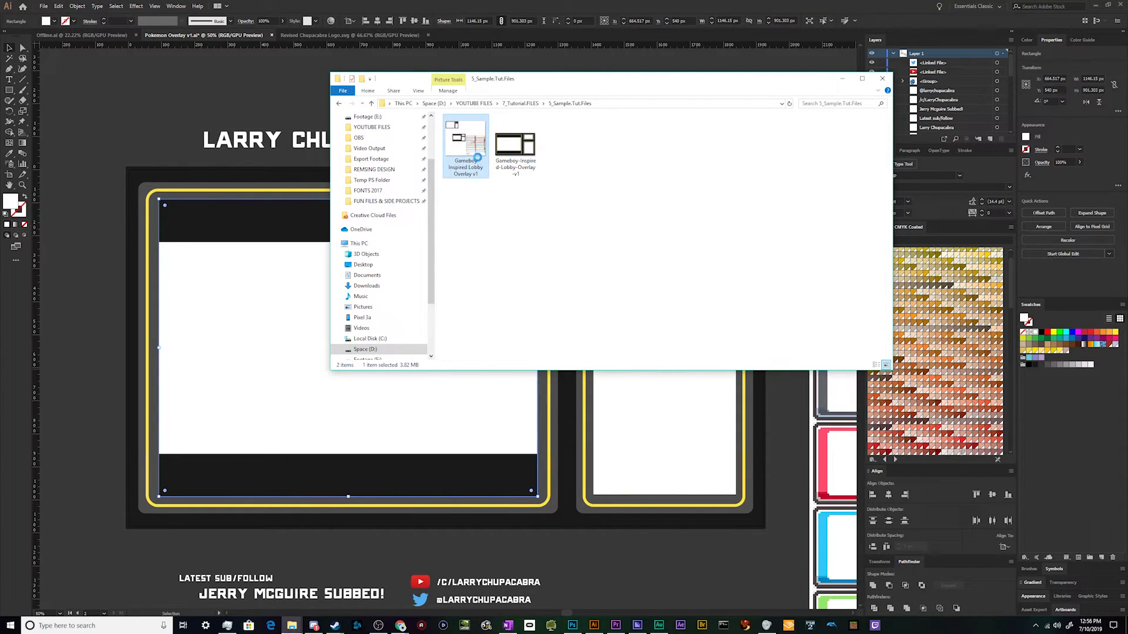
right_click(479, 159)
left_click(401, 418)
Open the remaining exported image "Gameboy-Inspired-Lobby-Overlay-v1" in Photoshop
left_click(479, 139)
right_click(479, 139)
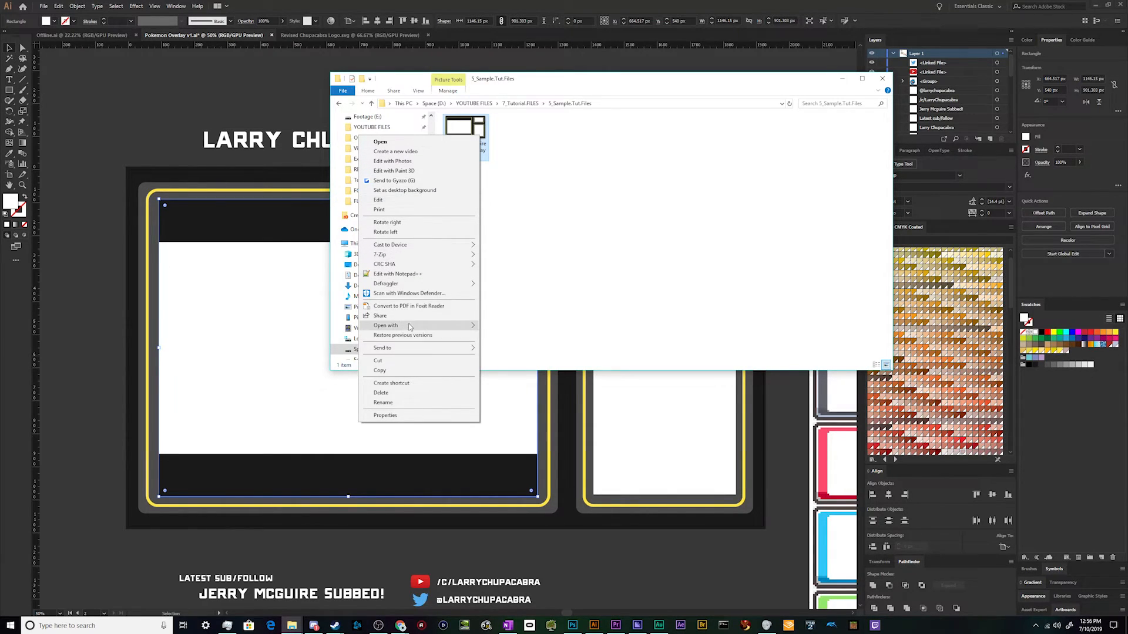
left_click(514, 333)
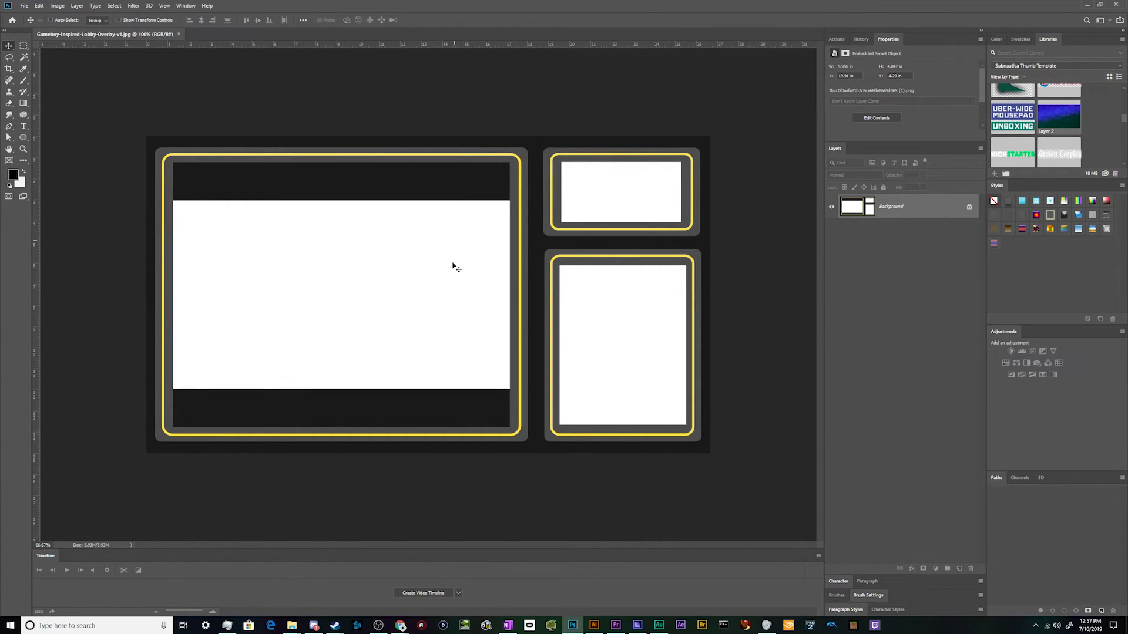
Select the white areas of the large game screen and the small upper-right webcam frame with the Magic Wand
left_click(24, 59)
left_click(499, 225)
left_click(591, 198, "shift")
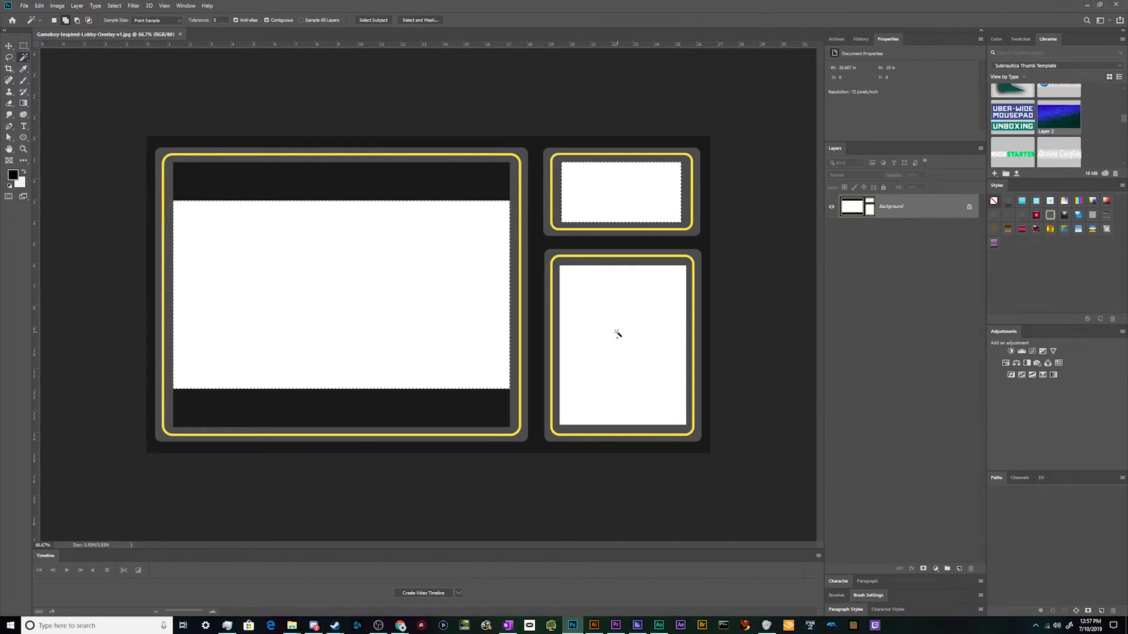
key("shift+F5")
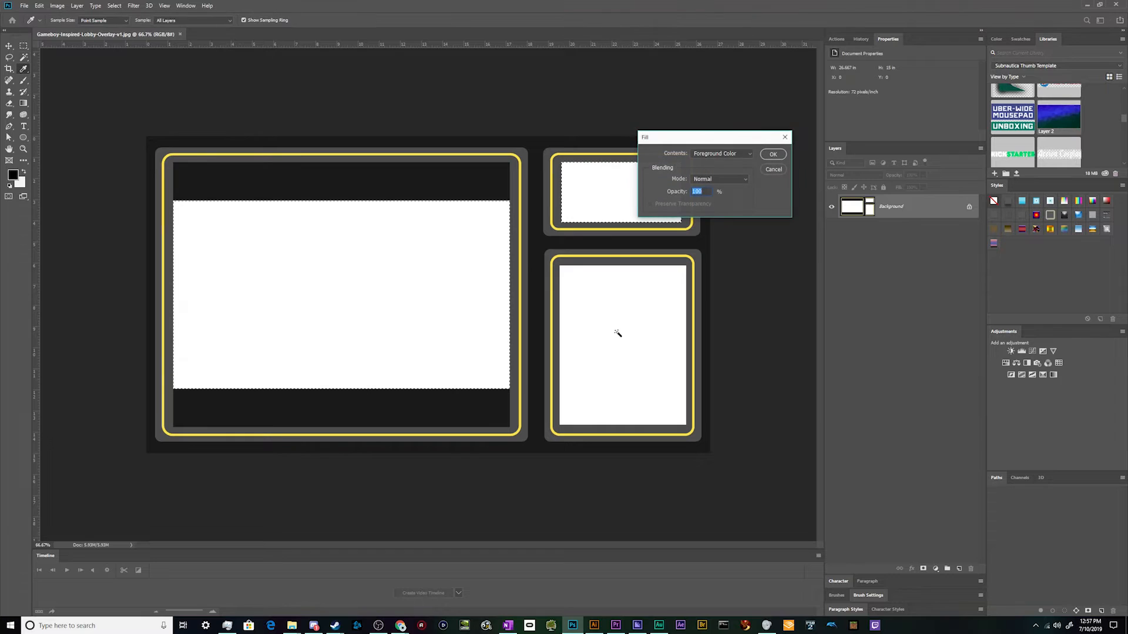
left_click(748, 154)
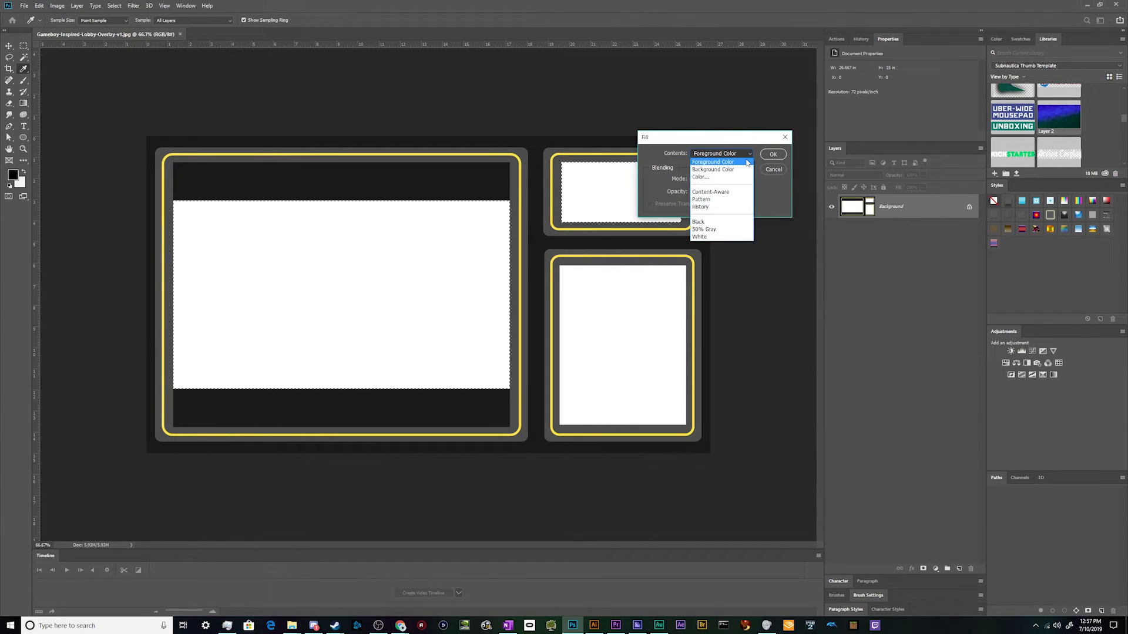
left_click(740, 162)
left_click(773, 169)
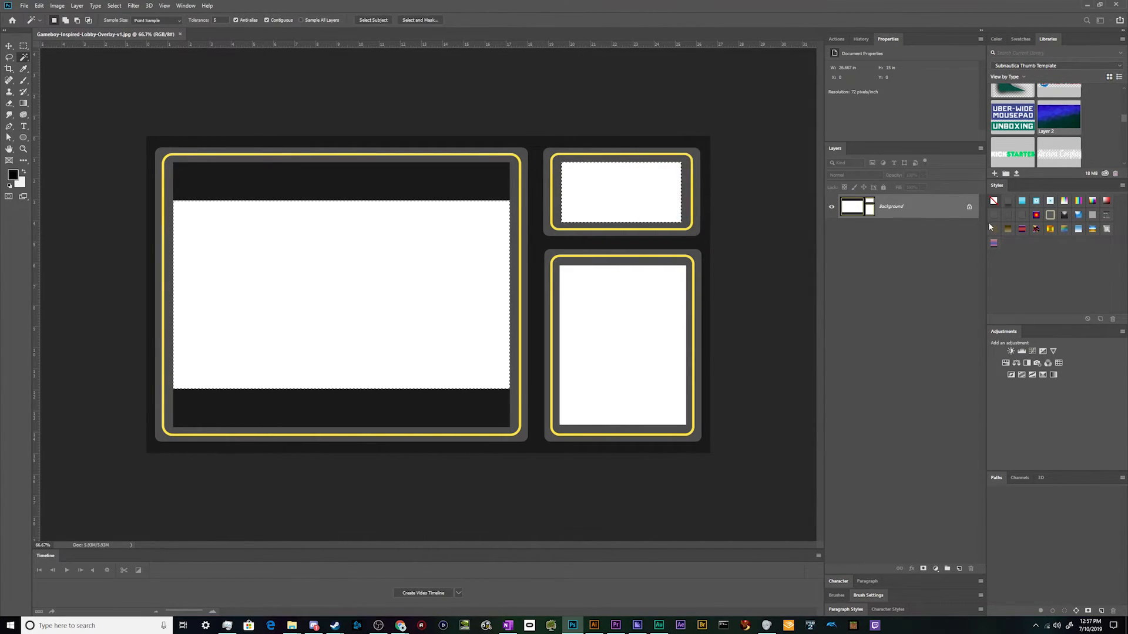
Convert the Background into a regular layer, erase the selected white areas to transparency, and deselect
double_click(928, 207)
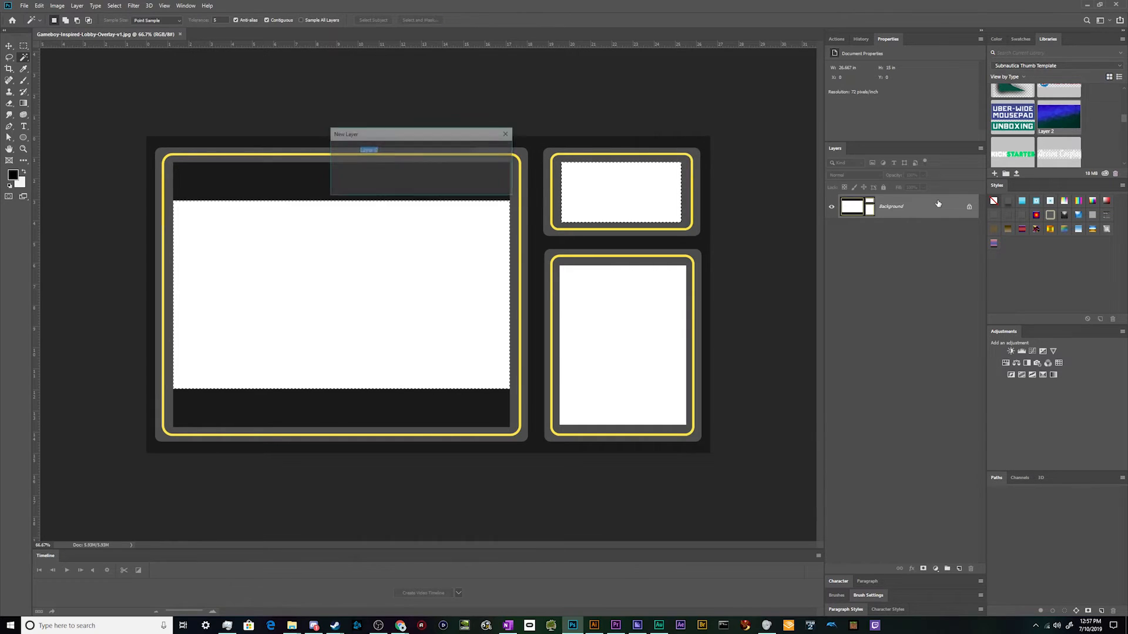
left_click(495, 151)
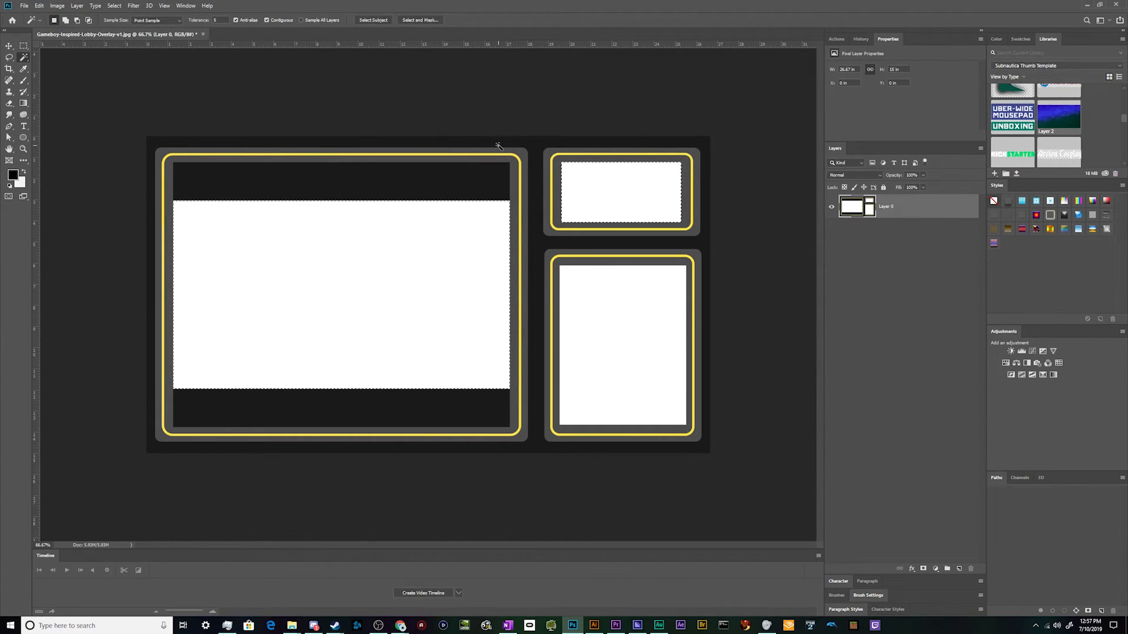
key("Delete")
key("ctrl+d")
key("v")
scroll(341, 324, "up", 1)
scroll(549, 411, "up", 19)
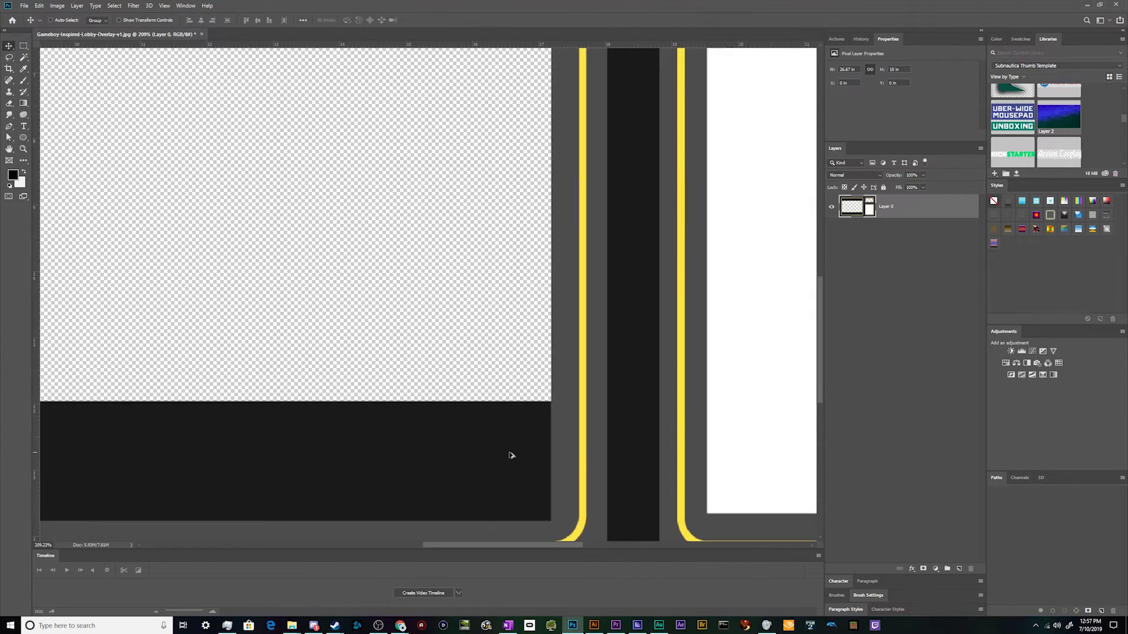
scroll(510, 456, "down", 15)
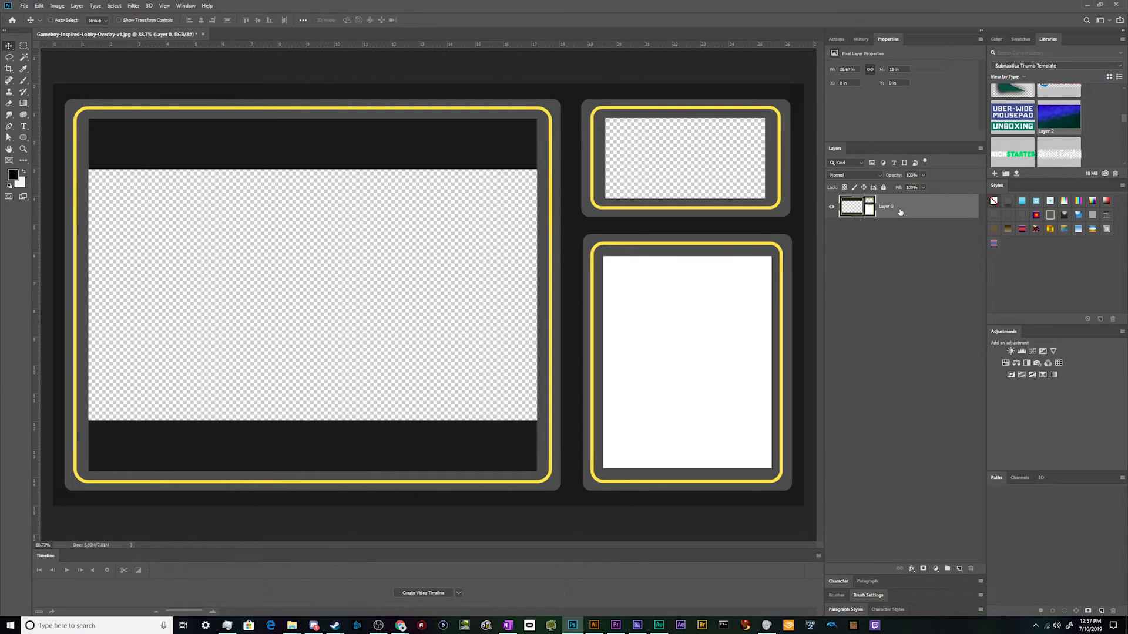
Duplicate the overlay layer and enable a Stroke effect on the copy
key("ctrl+j")
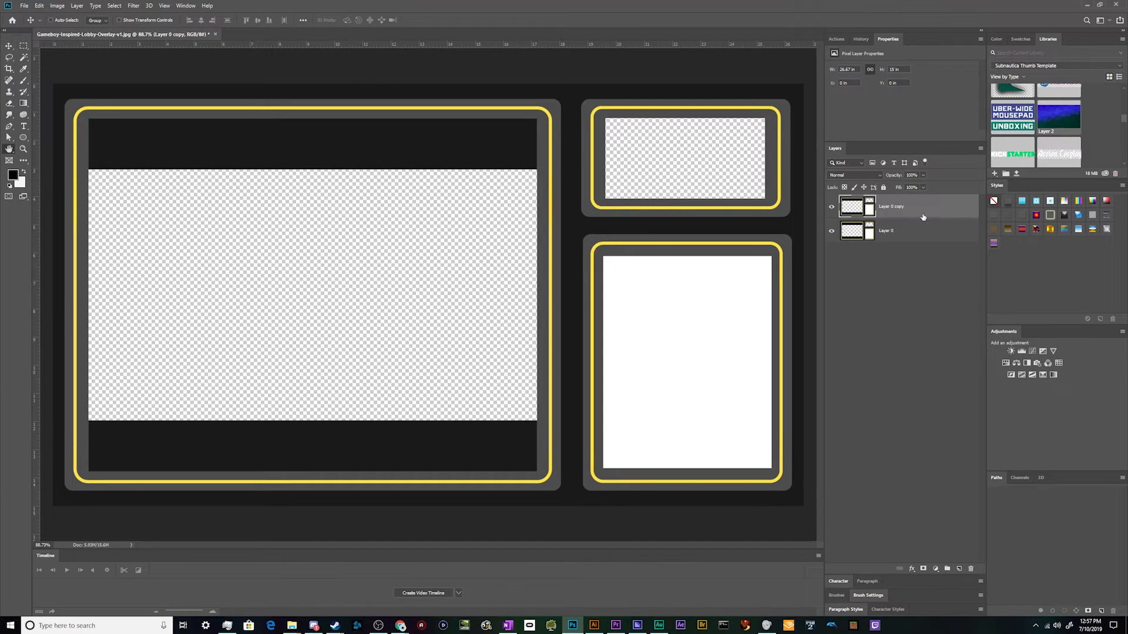
double_click(922, 217)
left_click(618, 305)
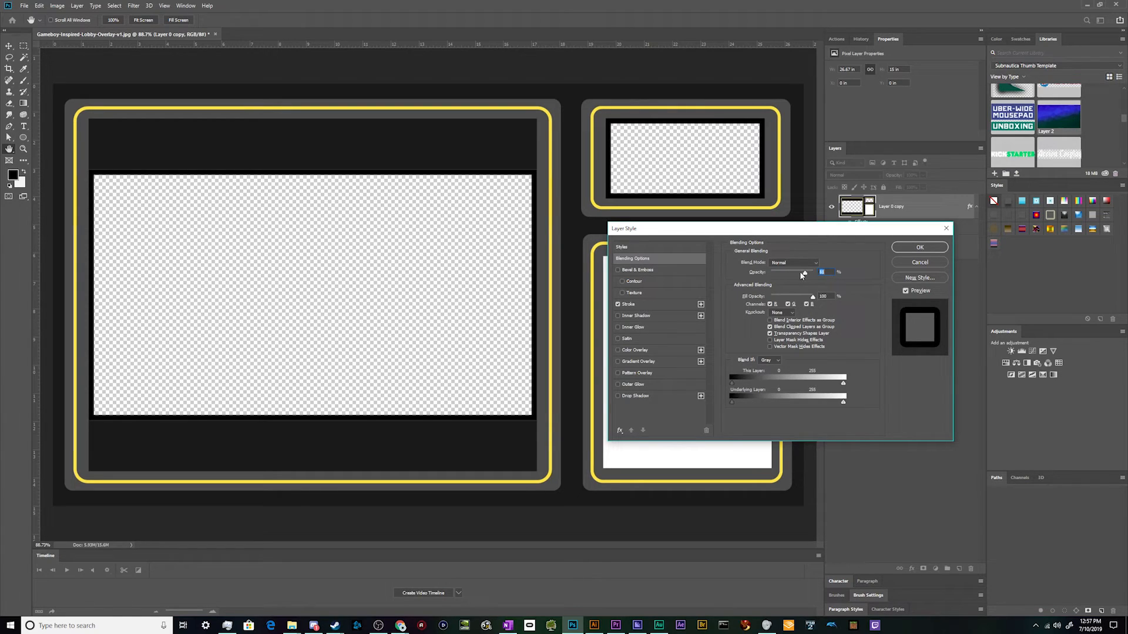
Try a lower overall opacity for the duplicated layer and restore it to full
left_click_drag(805, 270, 791, 273)
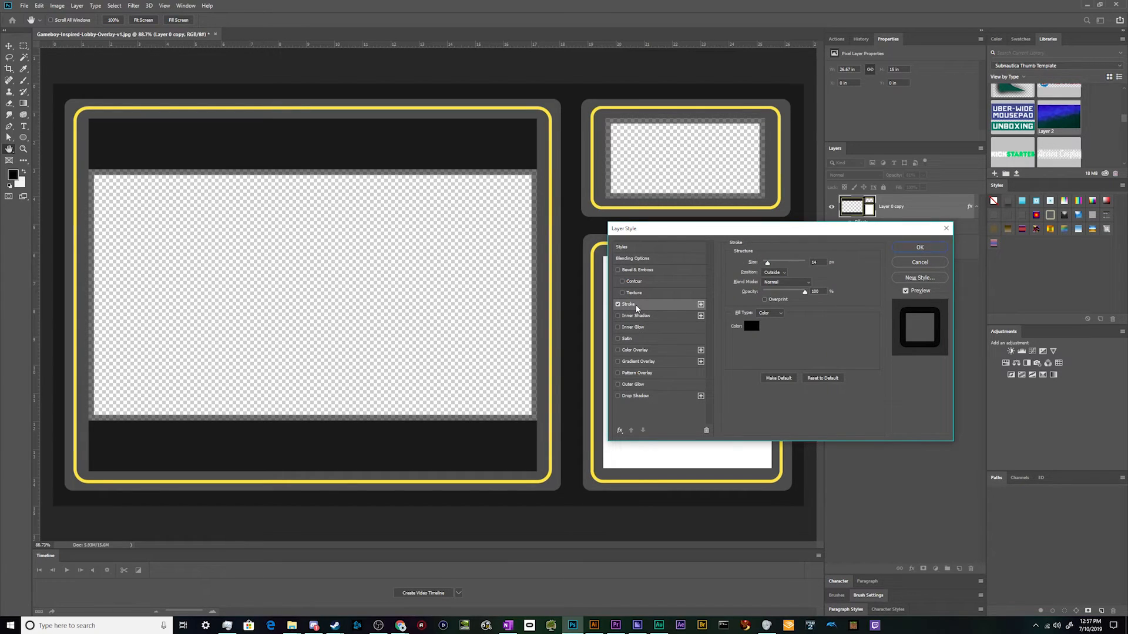
left_click(663, 259)
left_click_drag(805, 273, 814, 273)
Try a thinner 4 px black stroke with reduced stroke opacity on the duplicated layer
left_click(640, 304)
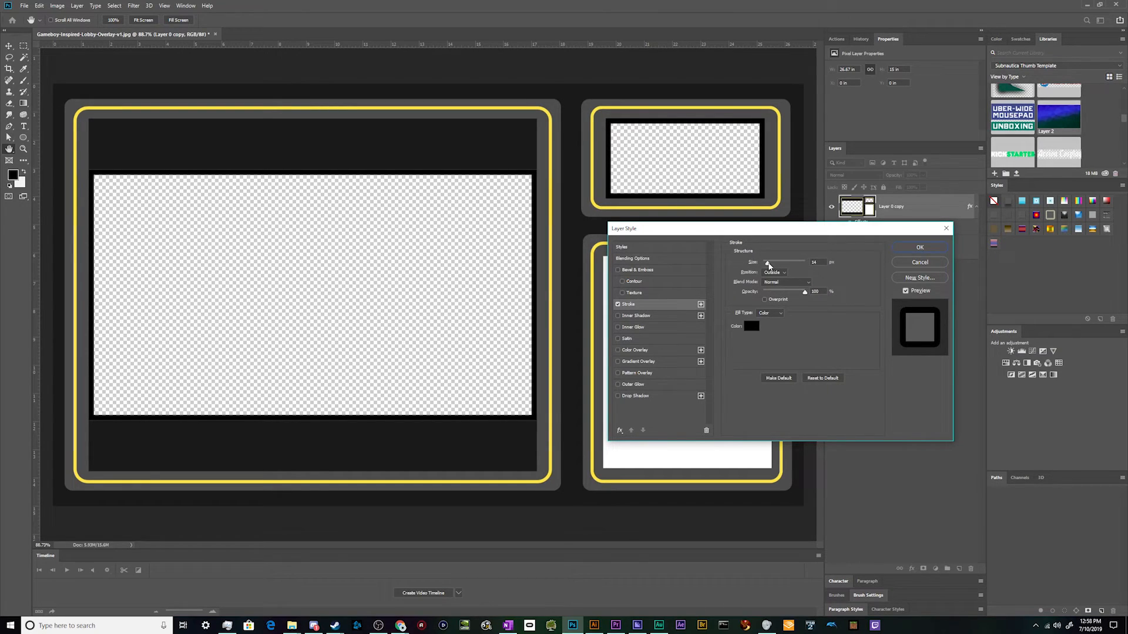
left_click_drag(768, 265, 766, 266)
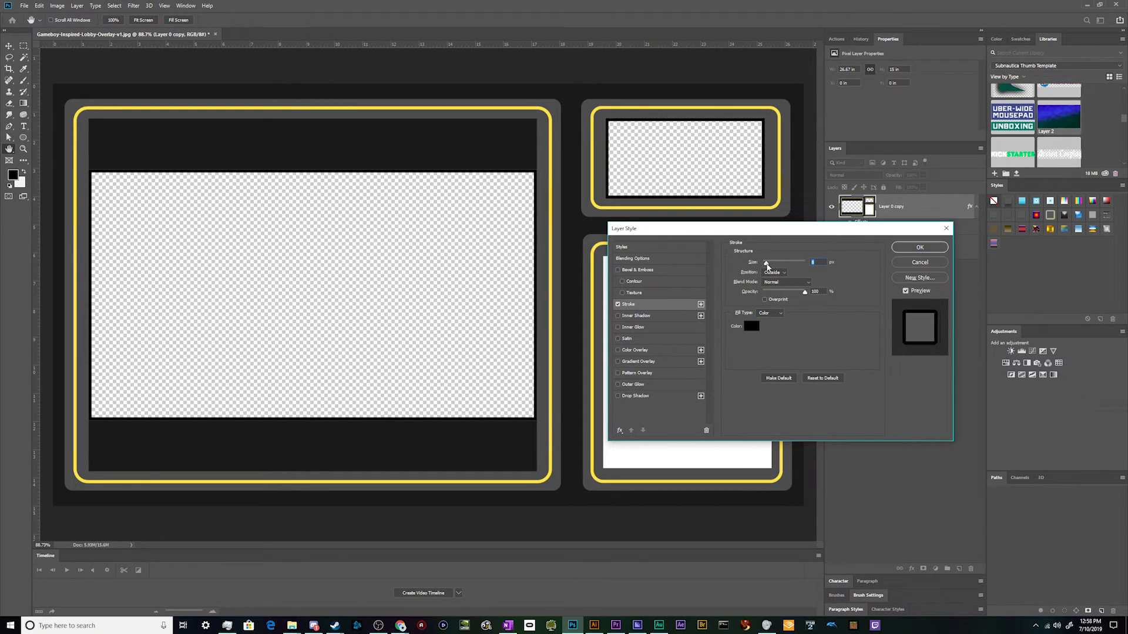
left_click_drag(789, 291, 778, 295)
mouse_move(821, 263)
left_mouse_down()
mouse_move(790, 271)
mouse_move(784, 295)
mouse_move(838, 303)
mouse_move(784, 295)
mouse_move(796, 296)
left_mouse_up()
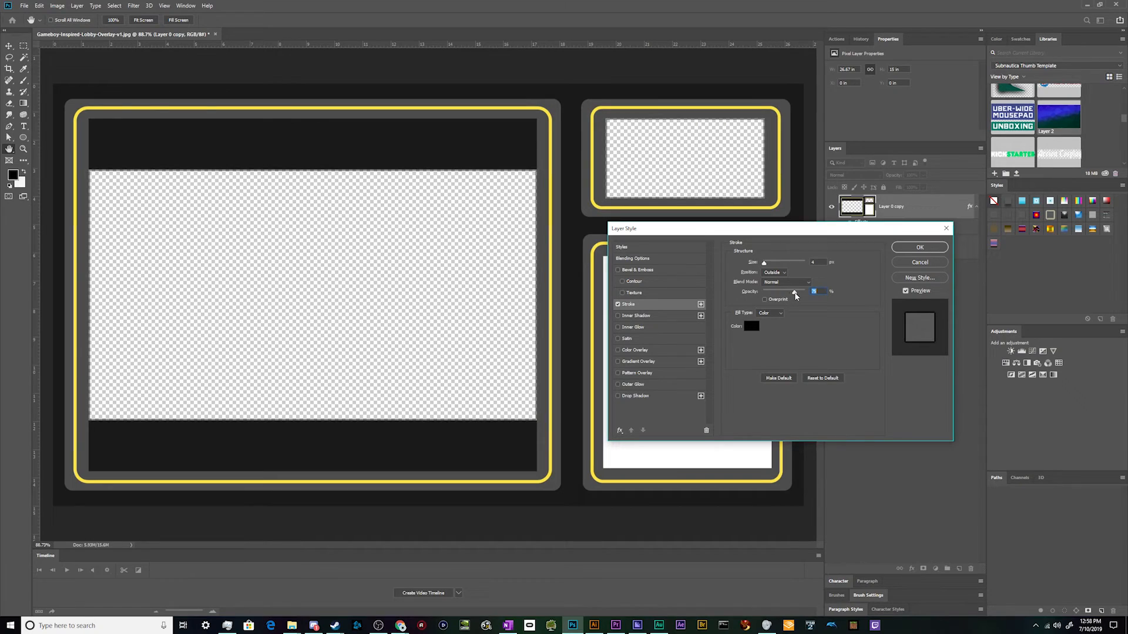
Set the duplicated layer's stroke to 6 px with about 56% opacity and apply the layer style
left_click(819, 262)
type("8")
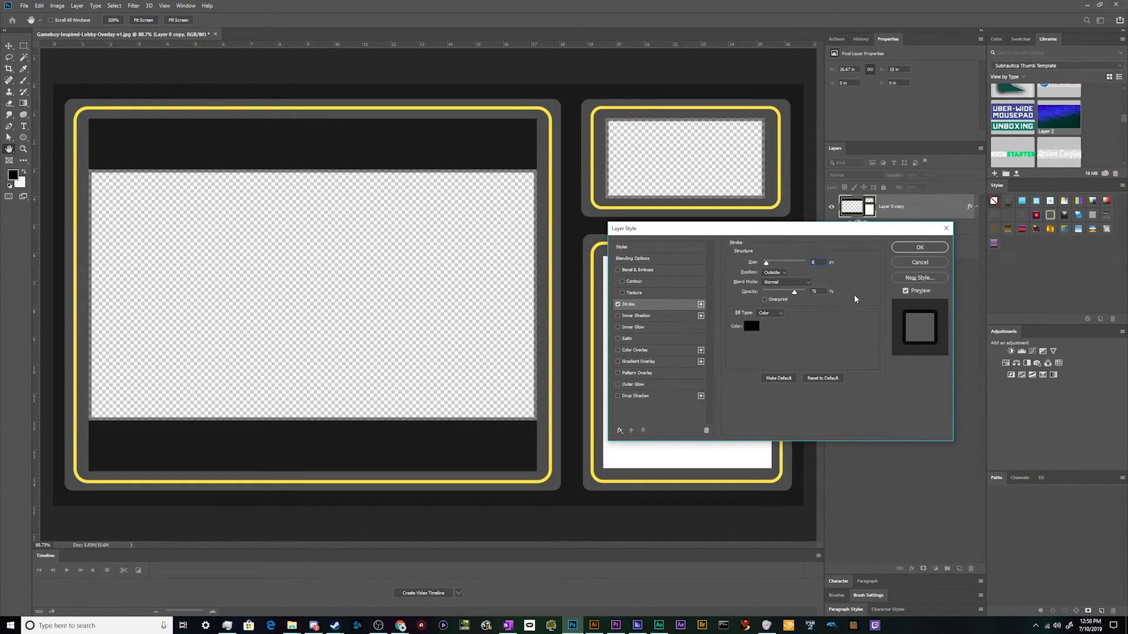
key("Down")
key("Down")
left_click_drag(794, 292, 788, 296)
left_click(919, 247)
scroll(563, 157, "up", 5)
scroll(593, 211, "up", 1)
scroll(556, 228, "down", 2)
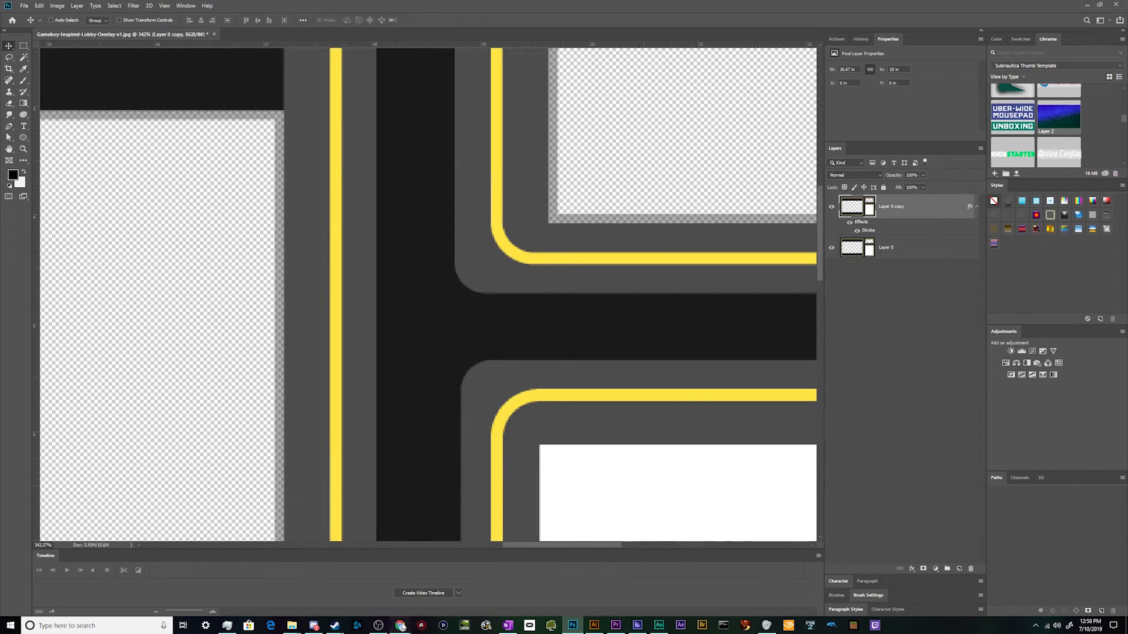
Switch to Chrome and search Google Images for "gameboy" in a new tab
mouse_move(401, 628)
left_click(461, 604)
key("ctrl+t")
type("gameboy")
key("Delete")
key("Return")
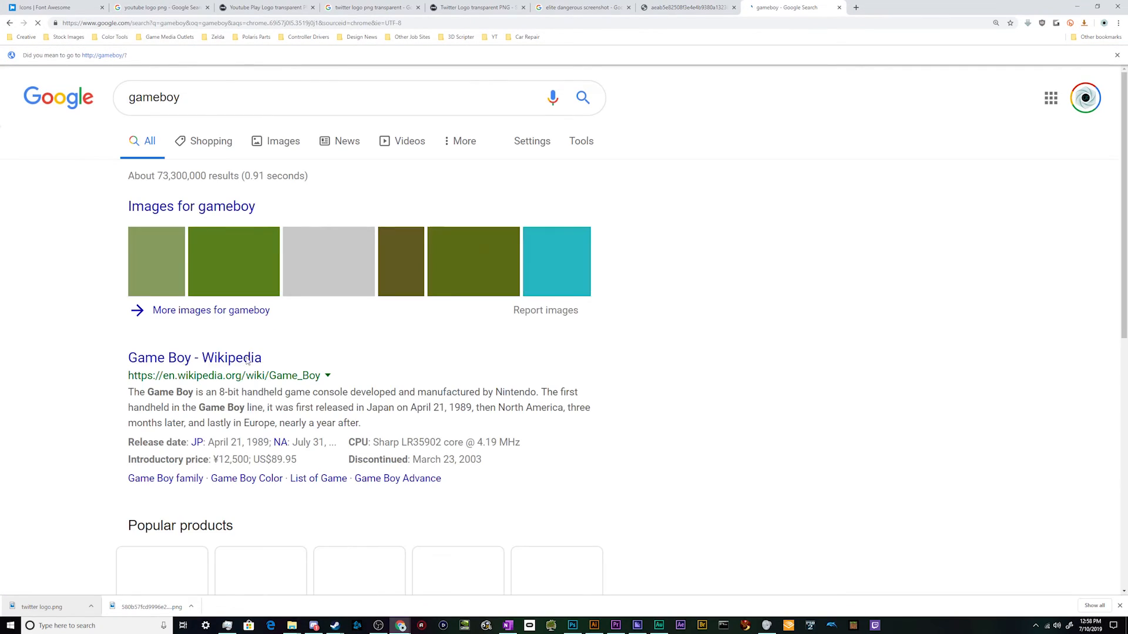
left_click(269, 143)
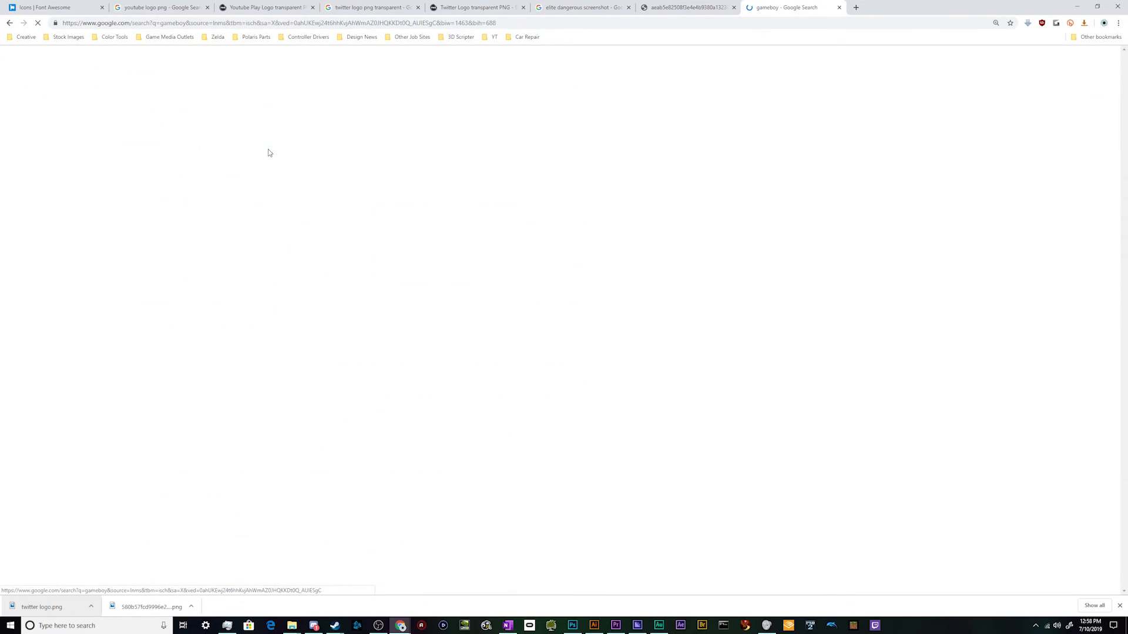
Examine the screen borders in the Paladone Game Boy and the white Gameboy Advance reference images
scroll(365, 252, "down", 5)
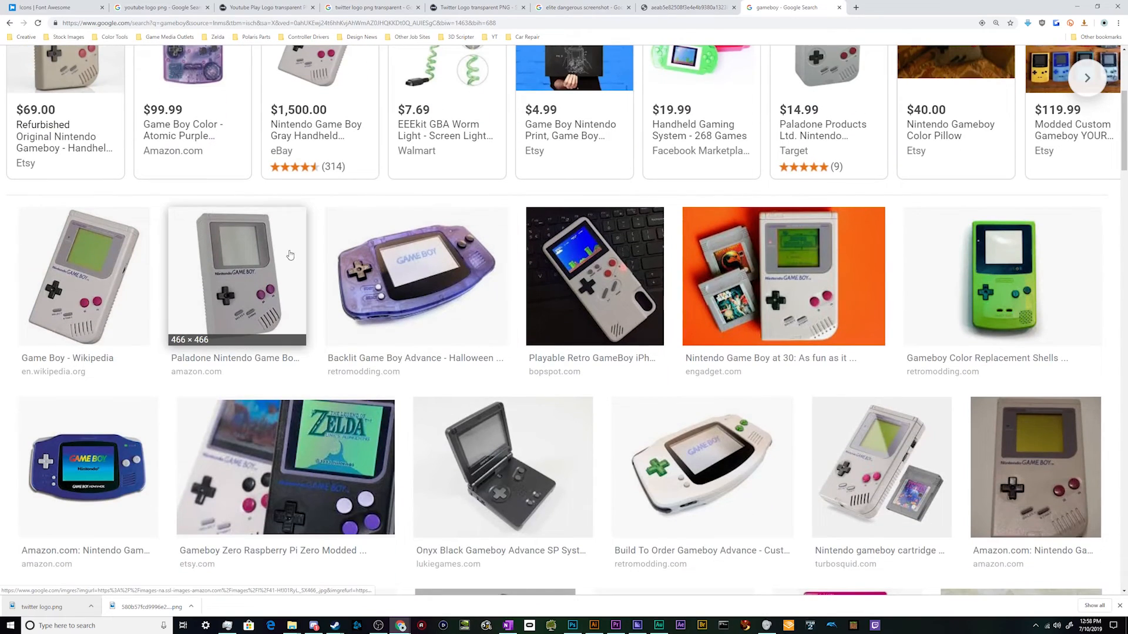
left_click(247, 257)
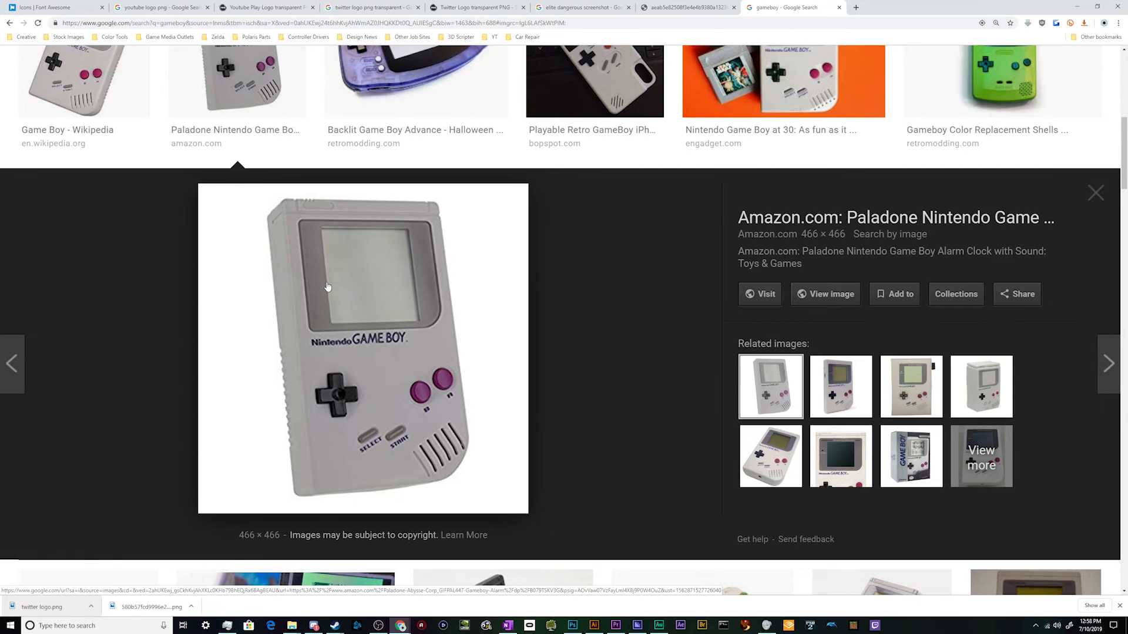
scroll(400, 352, "down", 5)
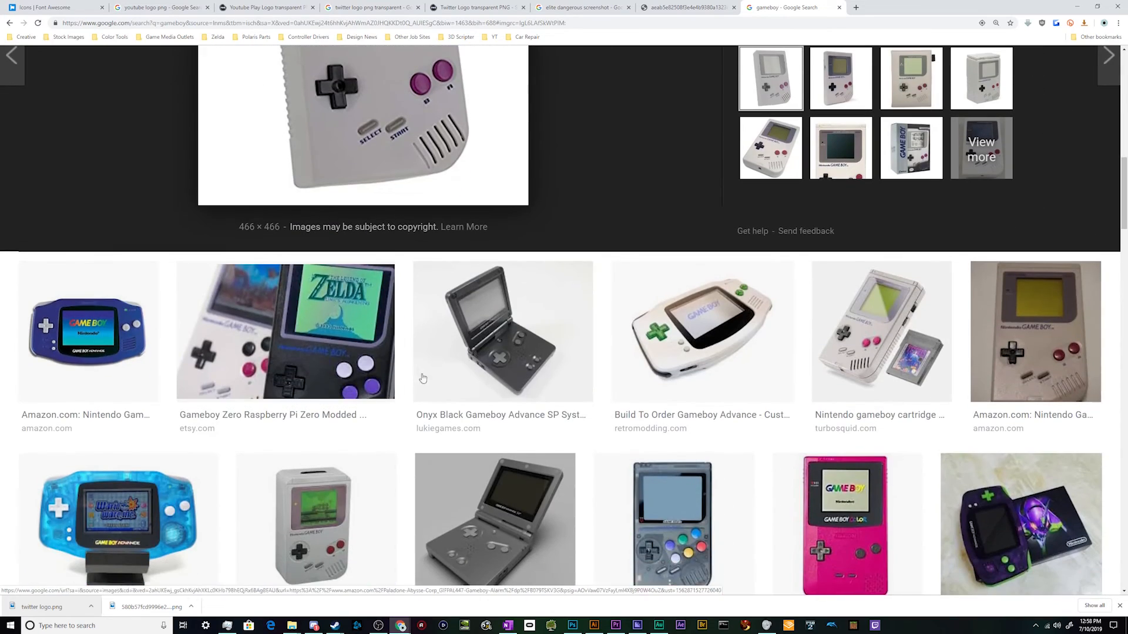
left_click(623, 364)
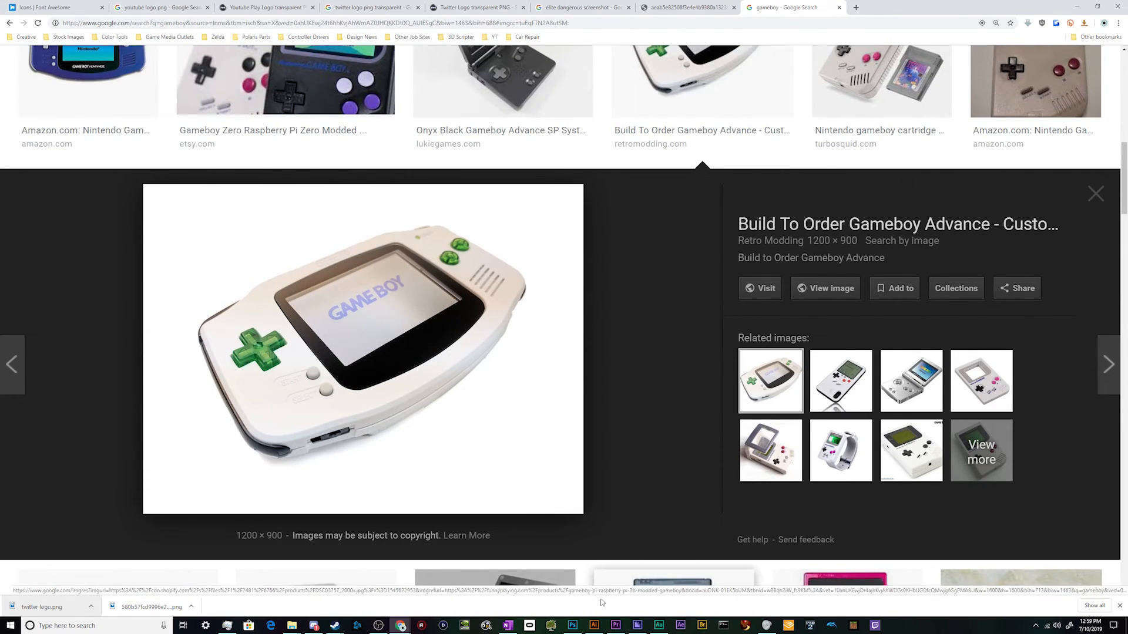
Switch back to Photoshop and review the Stroke settings of the duplicated overlay layer
left_click(572, 625)
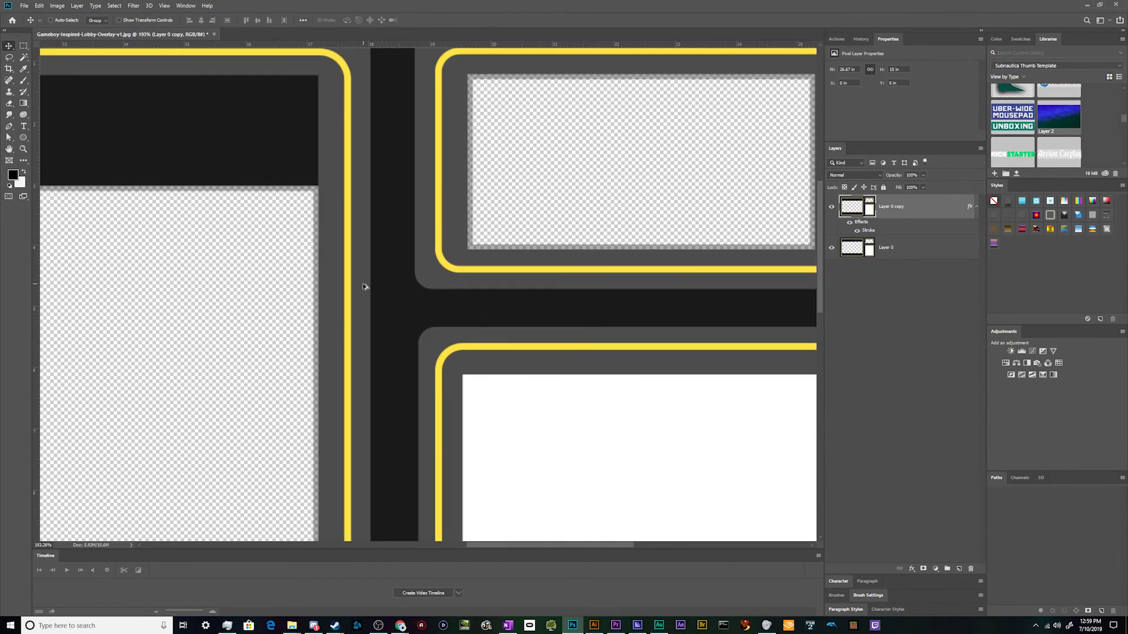
scroll(366, 226, "up", 3)
double_click(938, 220)
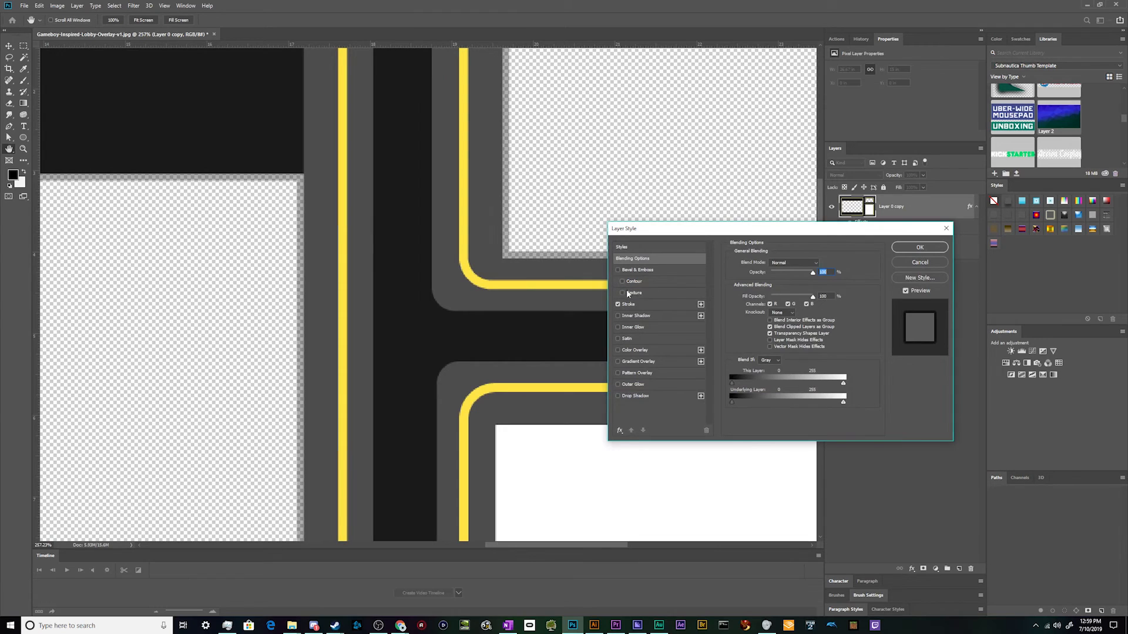
left_click(628, 304)
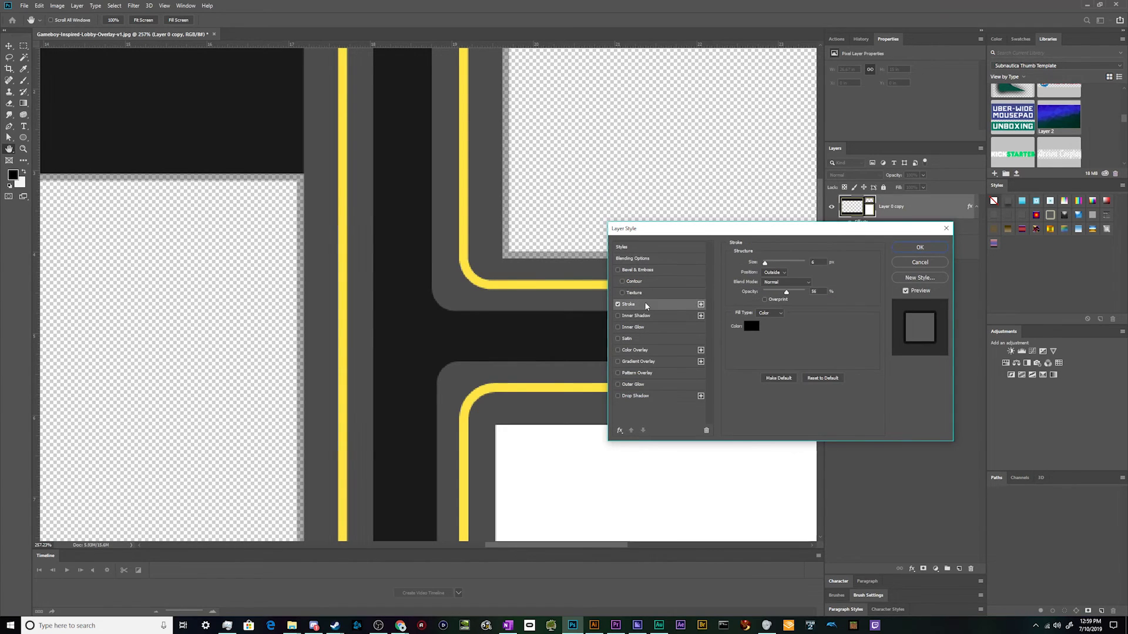
left_click(918, 247)
key("ctrl+0")
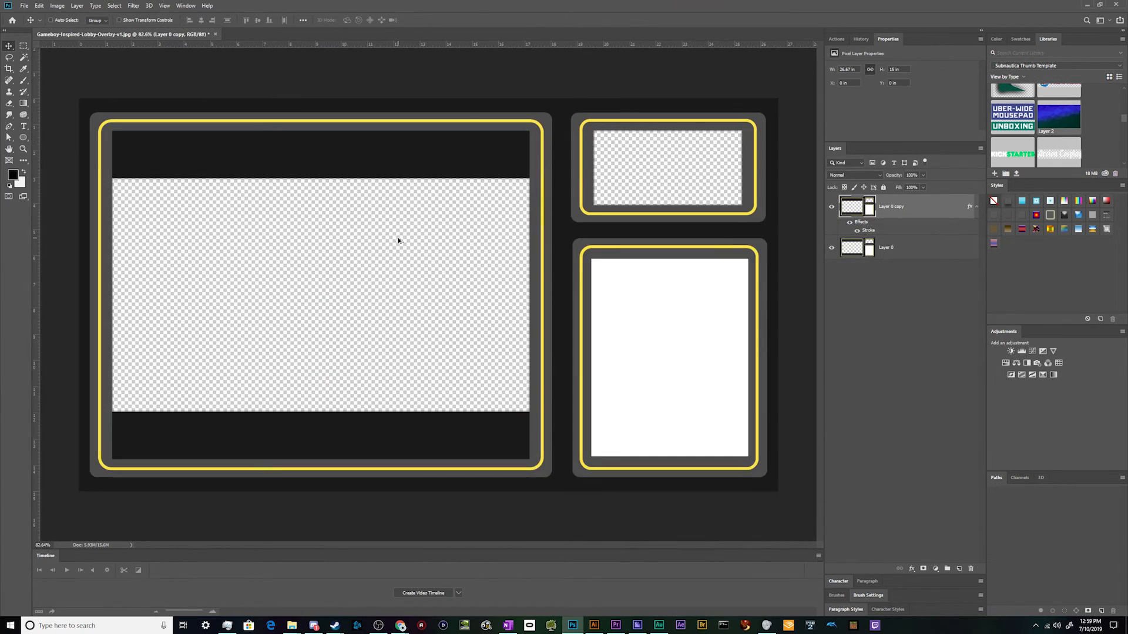
Save the overlay as a layered Photoshop file named Gameboy-Inspired-Lobby-Overlay-FINAL in the 5_Sample.Tut.Files folder
key("ctrl+minus")
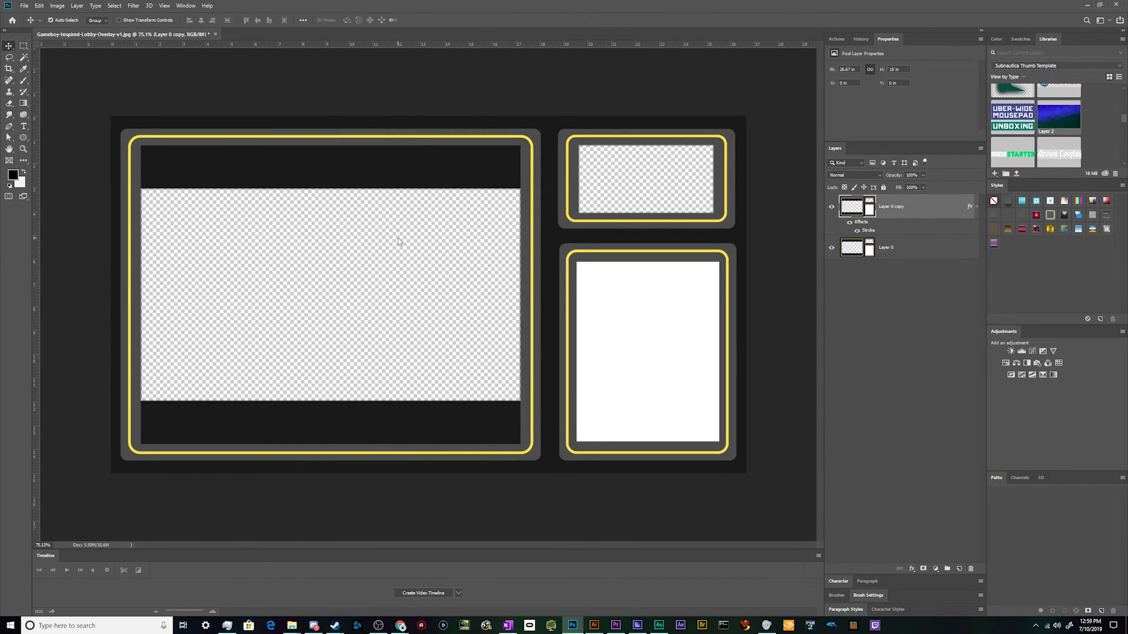
key("ctrl+shift+s")
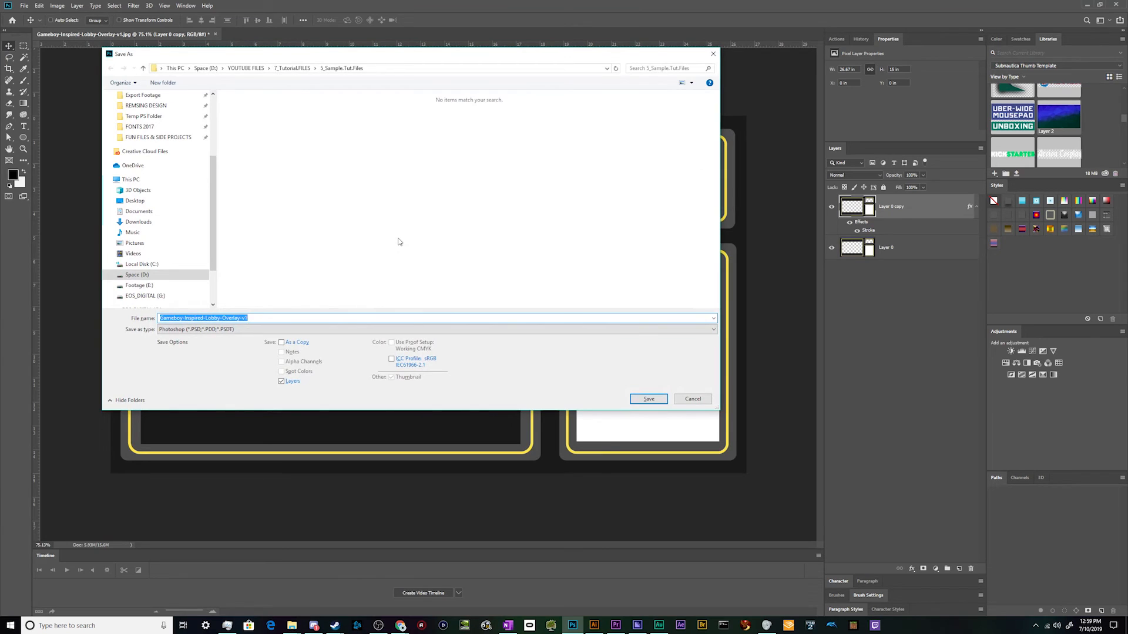
key("End")
key("BackSpace")
key("BackSpace")
type("FINAL")
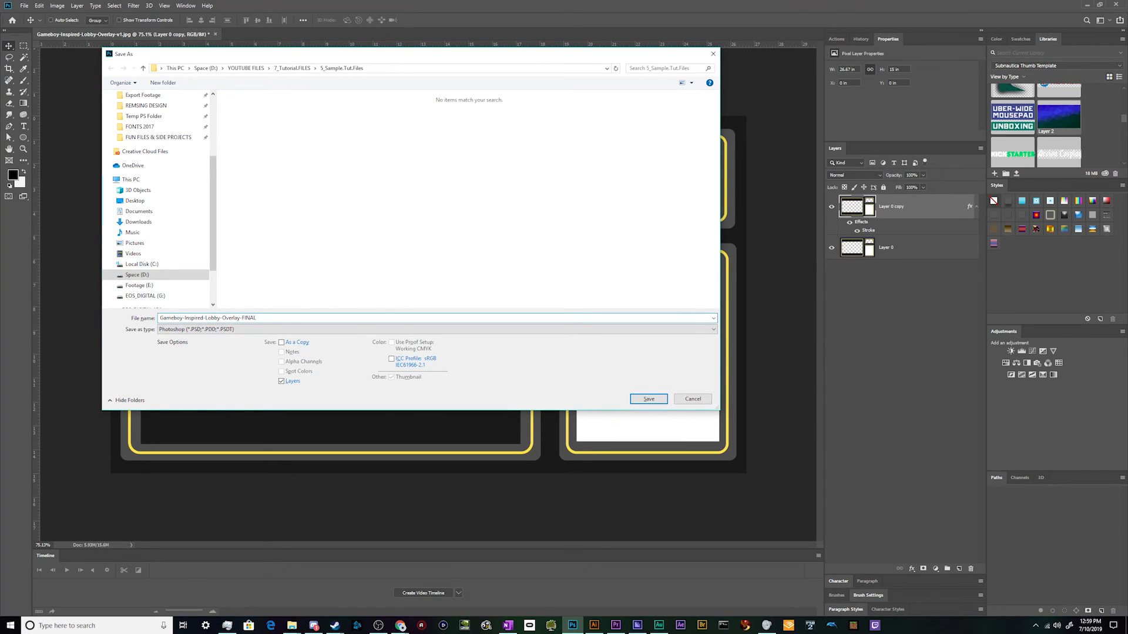
left_click(649, 398)
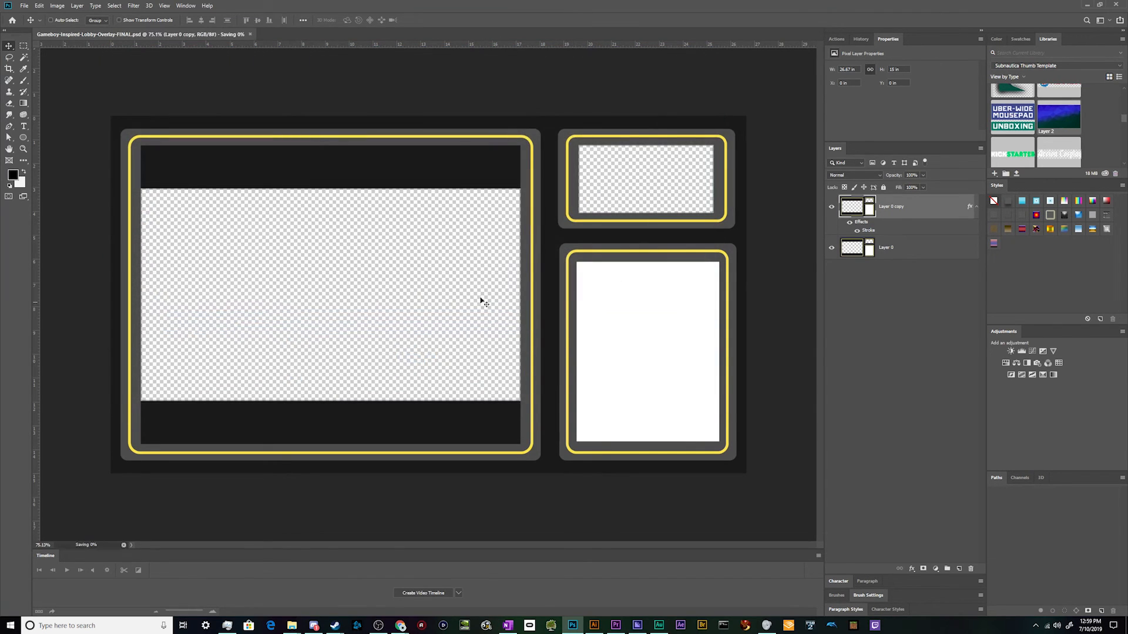
Save a JPEG version of the overlay under the same FINAL file name with image quality 10
key("ctrl+shift+s")
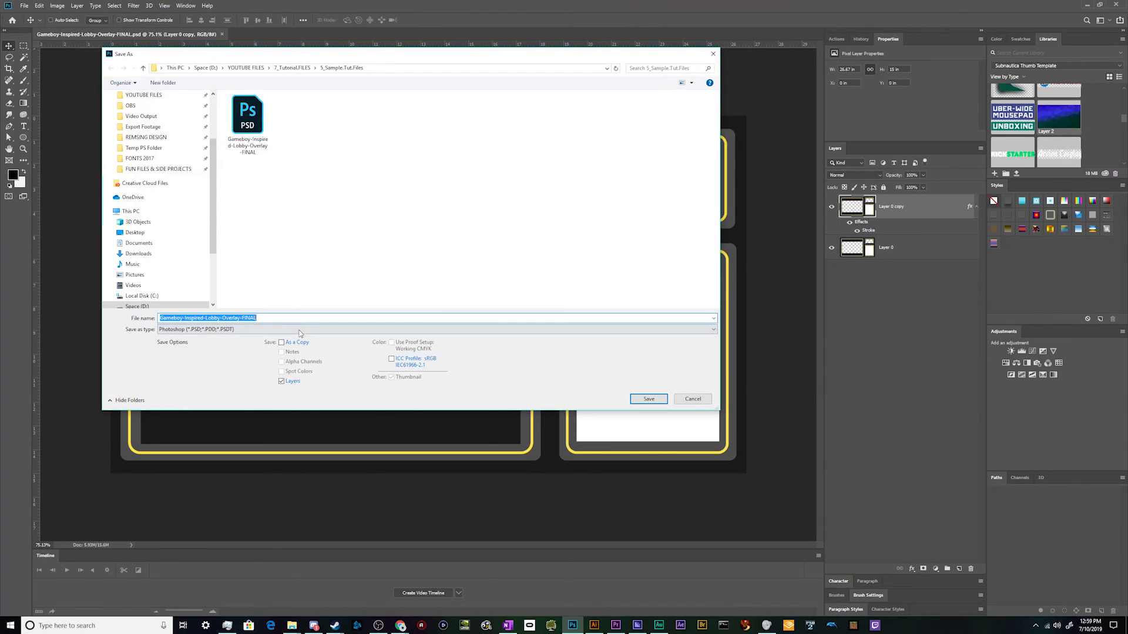
left_click(299, 331)
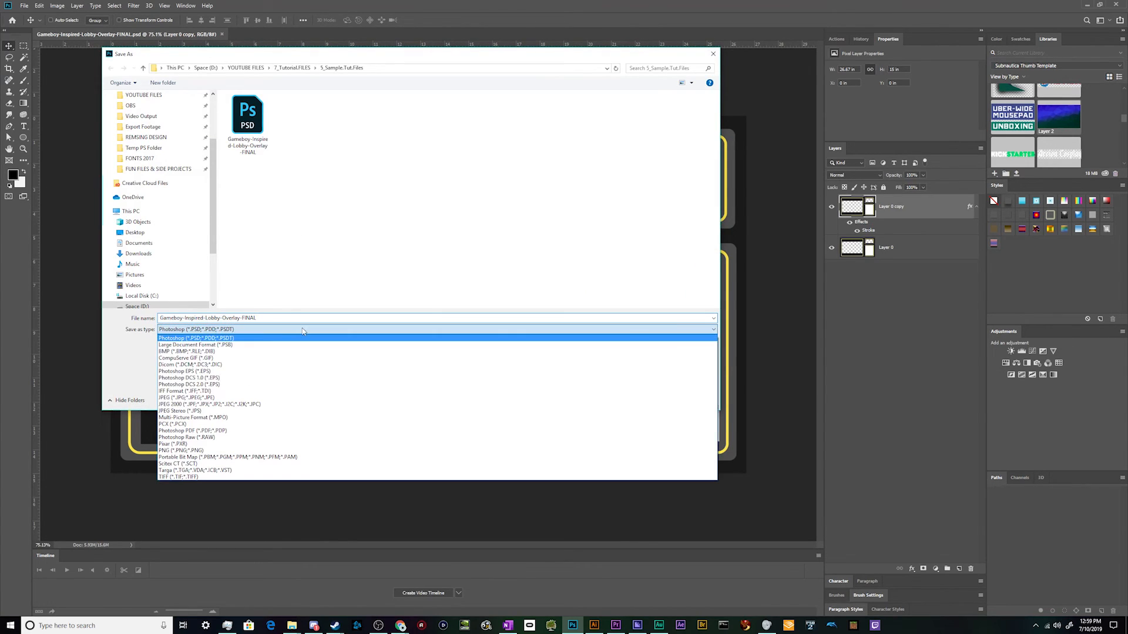
left_click(293, 398)
left_click(640, 401)
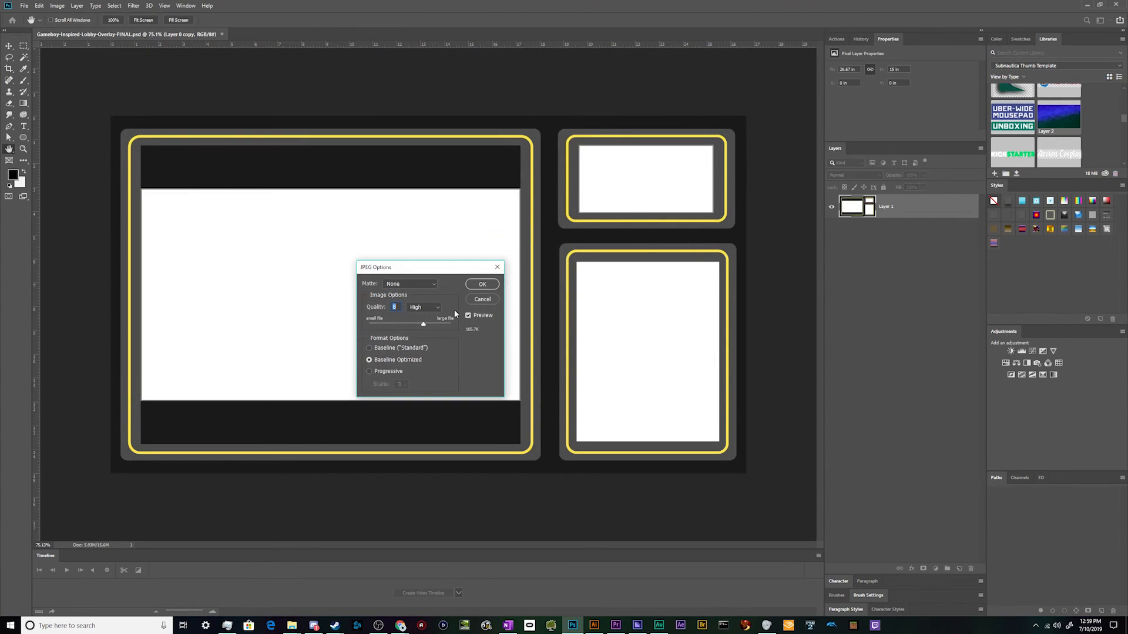
type("10")
left_click(495, 288)
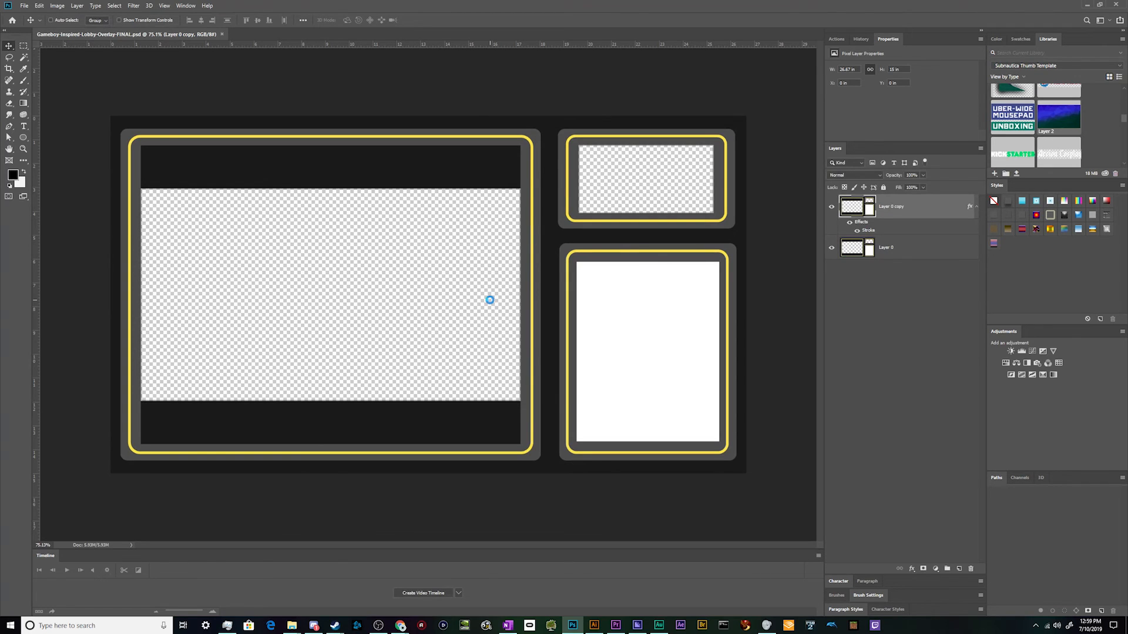
Save a PNG version of the overlay under the same FINAL file name, using the smallest file size option
key("ctrl+shift+s")
left_click(353, 329)
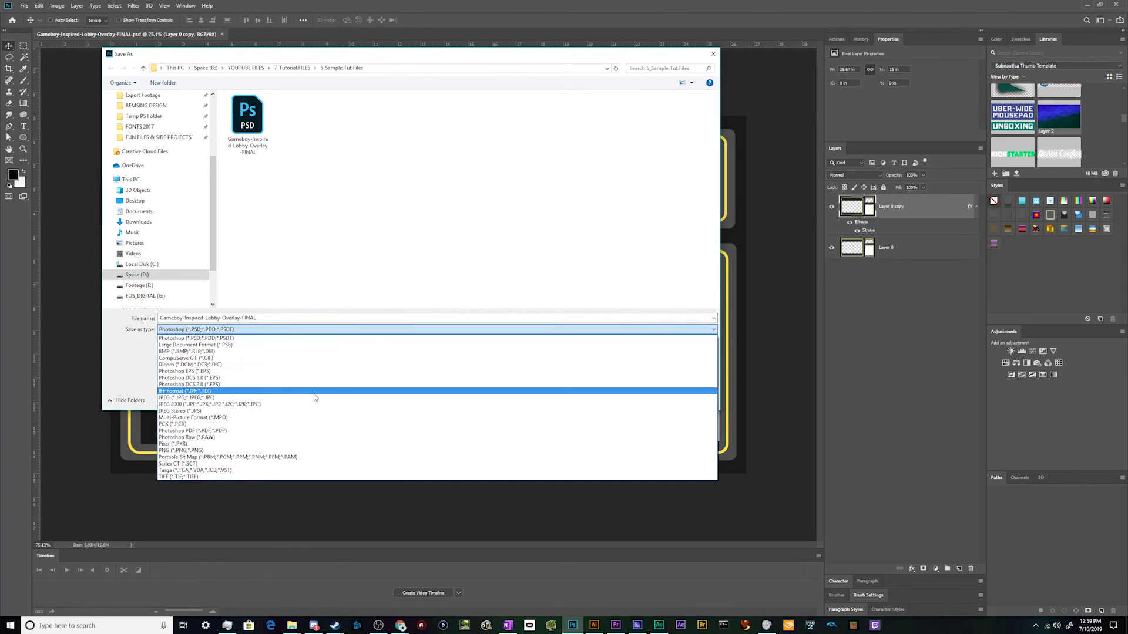
left_click(306, 450)
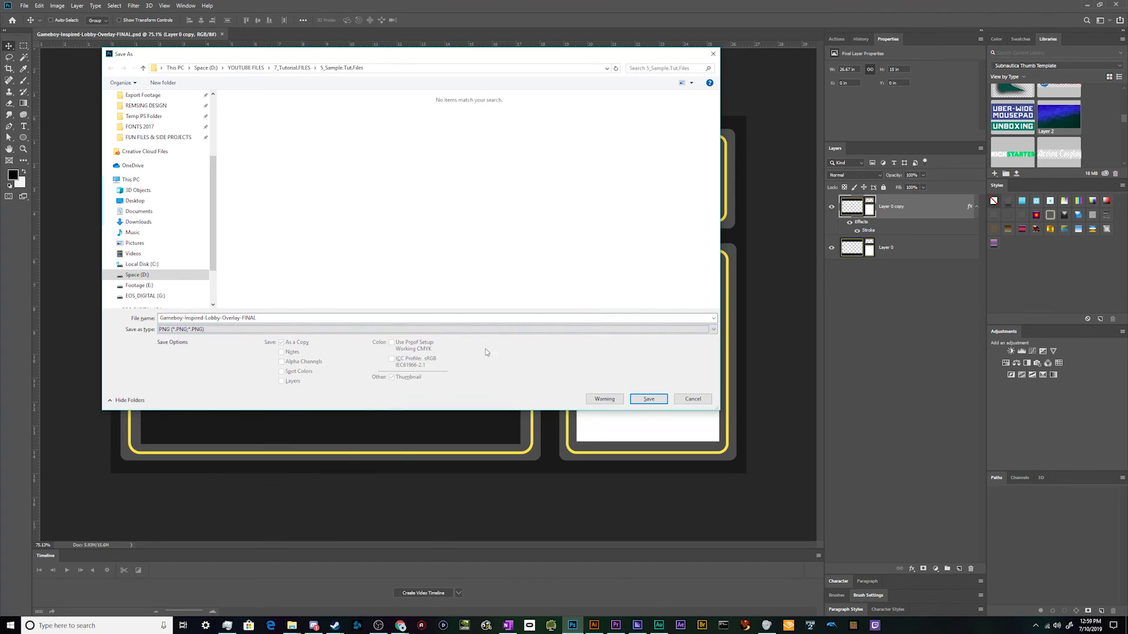
left_click(649, 399)
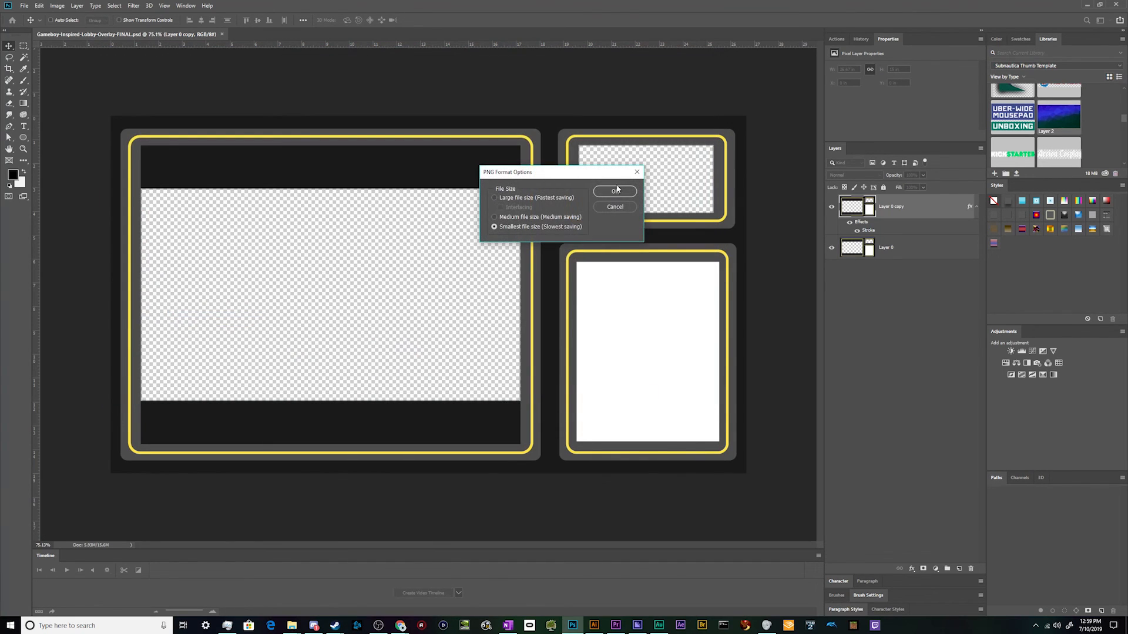
left_click(611, 197)
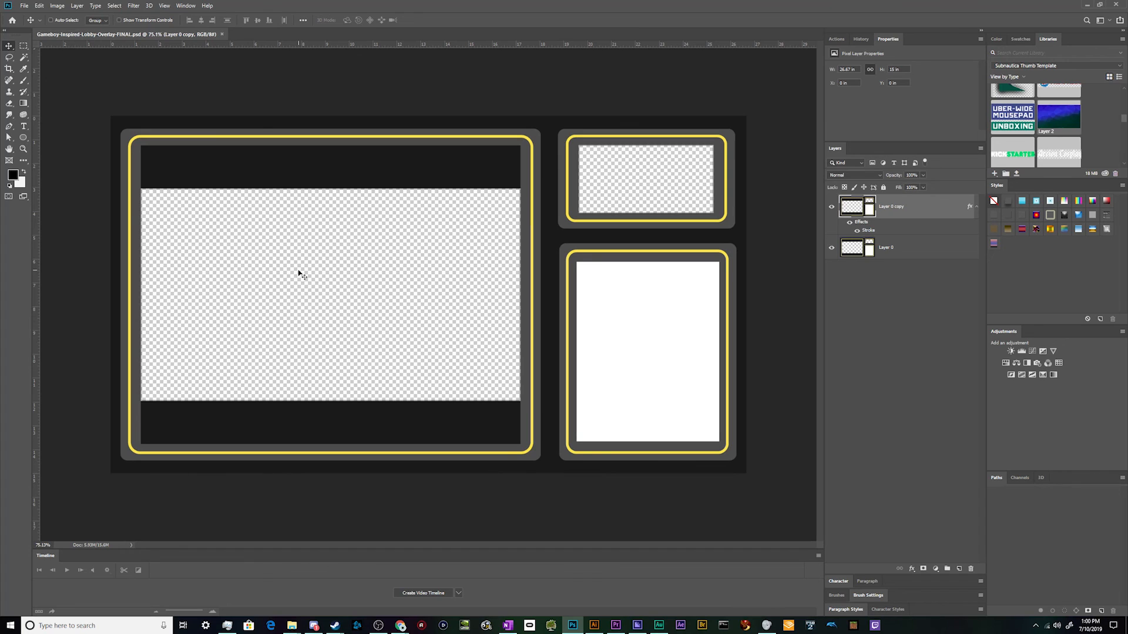
scroll(279, 305, "down", 3)
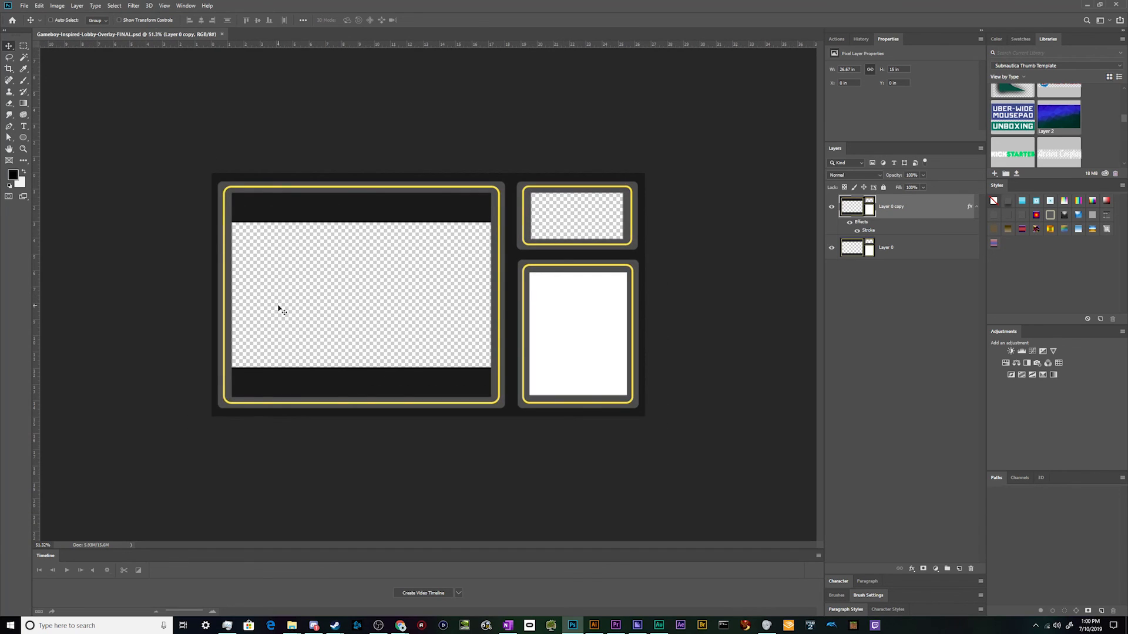